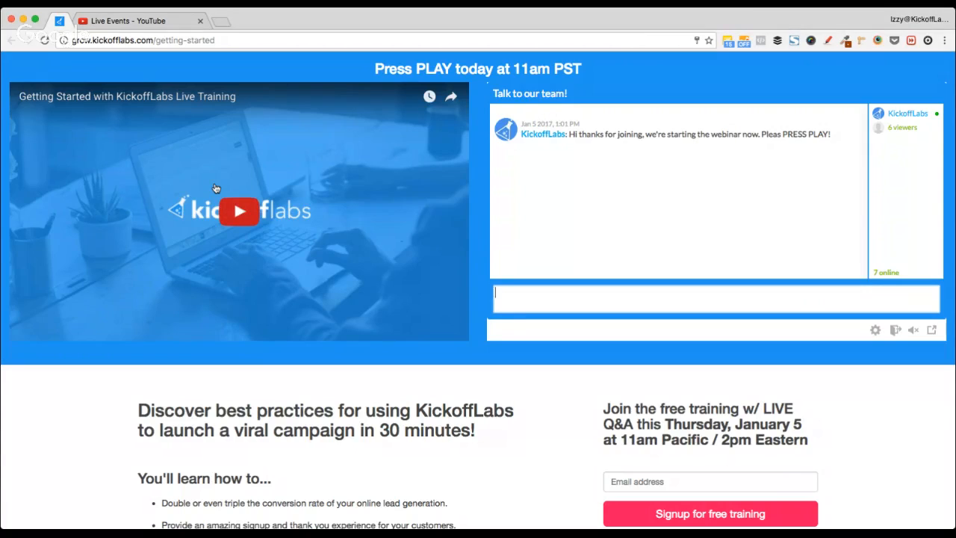
# Step: Post a chat message telling viewers to sign in to the chat to get their questions answered
pyautogui.press('super+Tab')
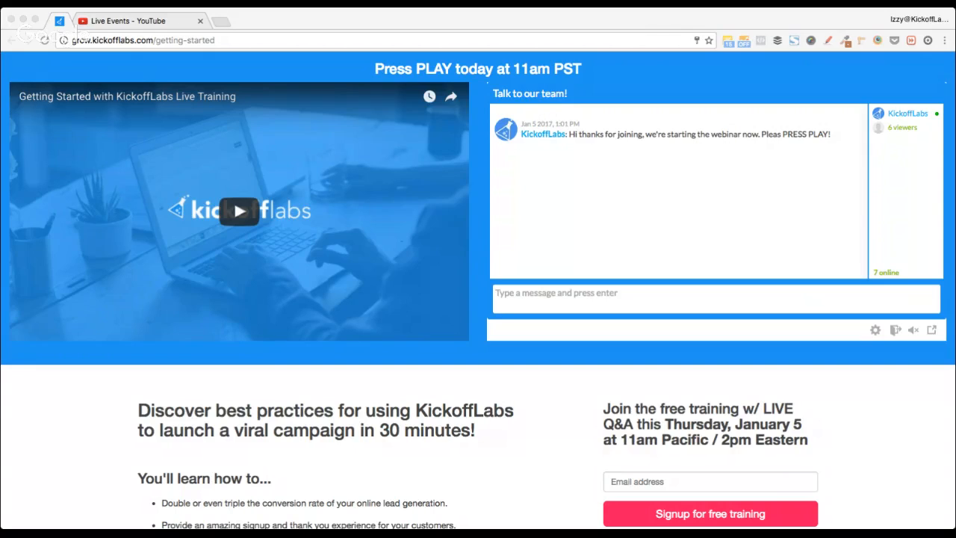
pyautogui.click(216, 188)
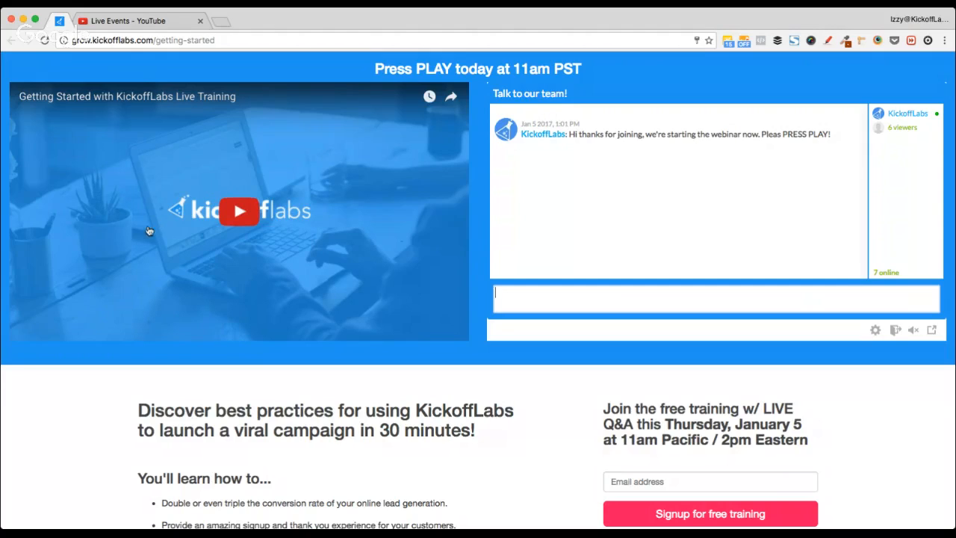
pyautogui.press('super+Tab')
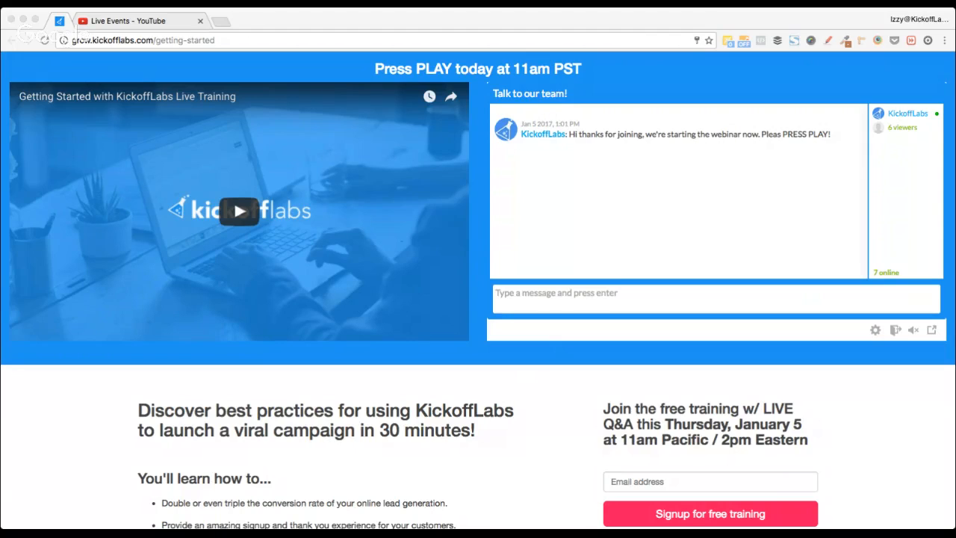
pyautogui.click(495, 287)
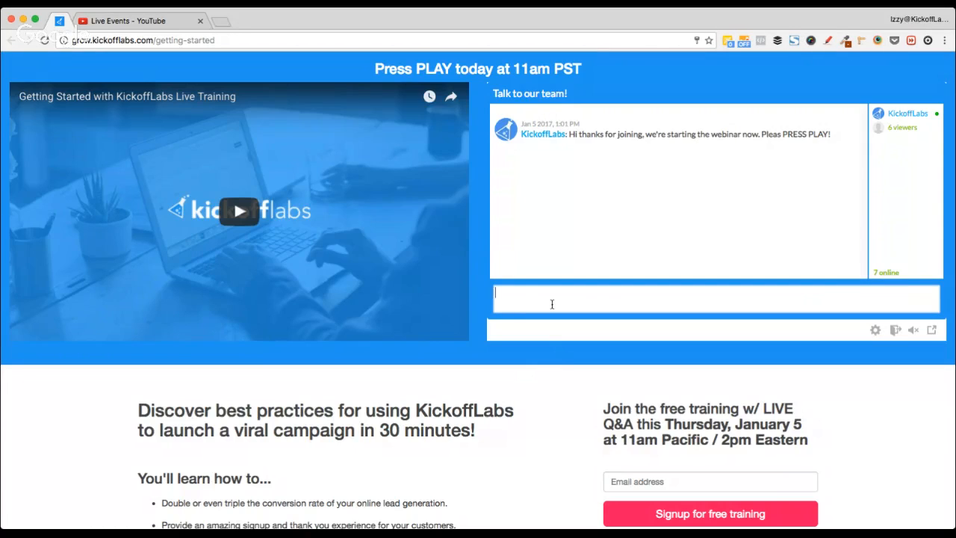
pyautogui.write('Sign in to the chat and Izzy will answer your qiues')
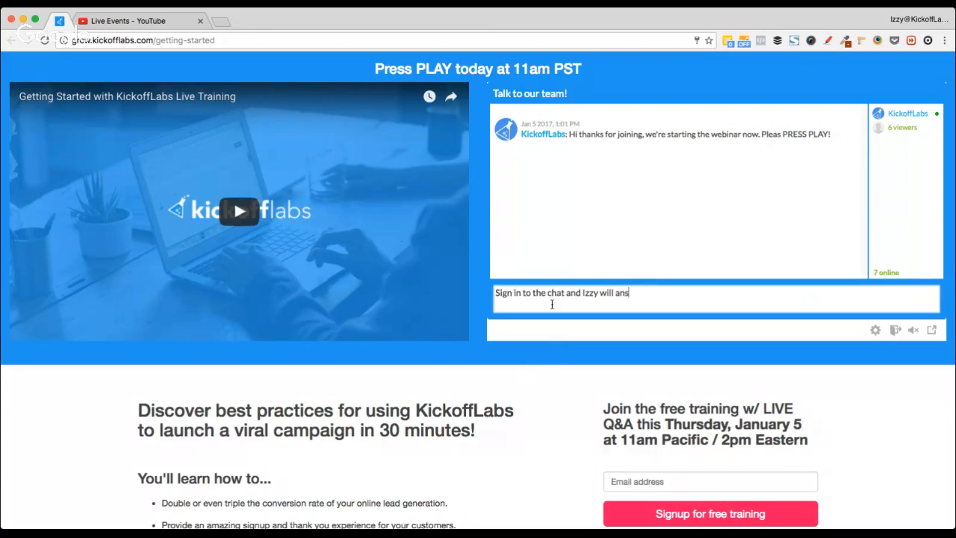
pyautogui.press('BackSpace')
pyautogui.press('BackSpace')
pyautogui.press('BackSpace')
pyautogui.press('BackSpace')
pyautogui.write('uet')
pyautogui.press('BackSpace')
pyautogui.write('stions.')
pyautogui.press('Return')
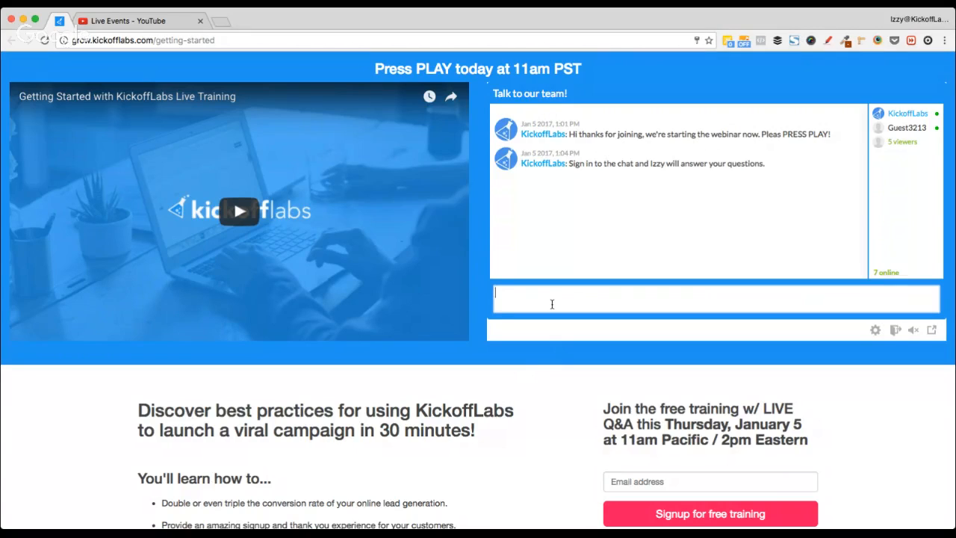
# Step: Switch to the 'Live Events - YouTube' tab
pyautogui.press('super+Tab')
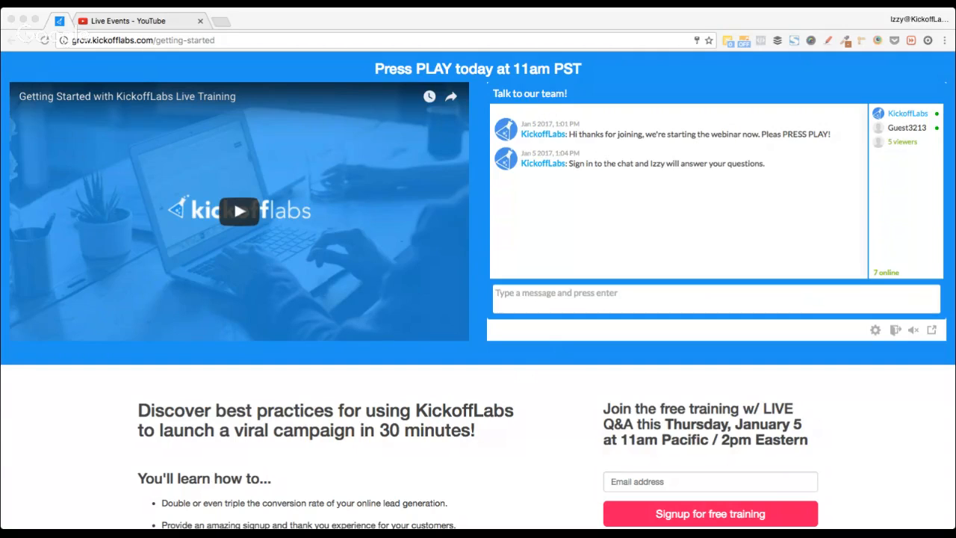
pyautogui.press('super+Tab')
pyautogui.press('super+Tab')
pyautogui.press('super+Tab')
pyautogui.press('super+Tab')
pyautogui.press('super+Tab')
pyautogui.click(149, 21)
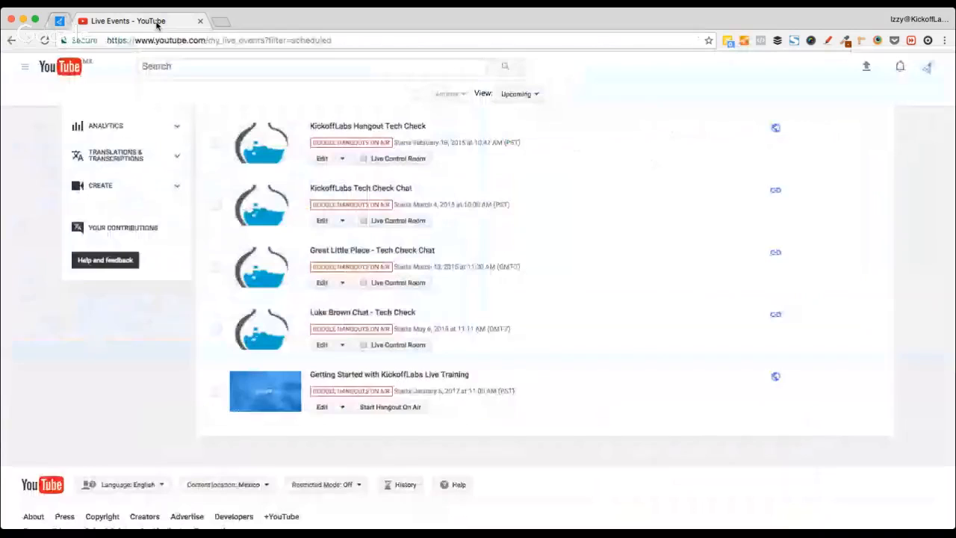
# Step: Close the YouTube tab and load app.kickofflabs.com in a new tab
pyautogui.click(200, 22)
pyautogui.press('super+t')
pyautogui.write('sup')
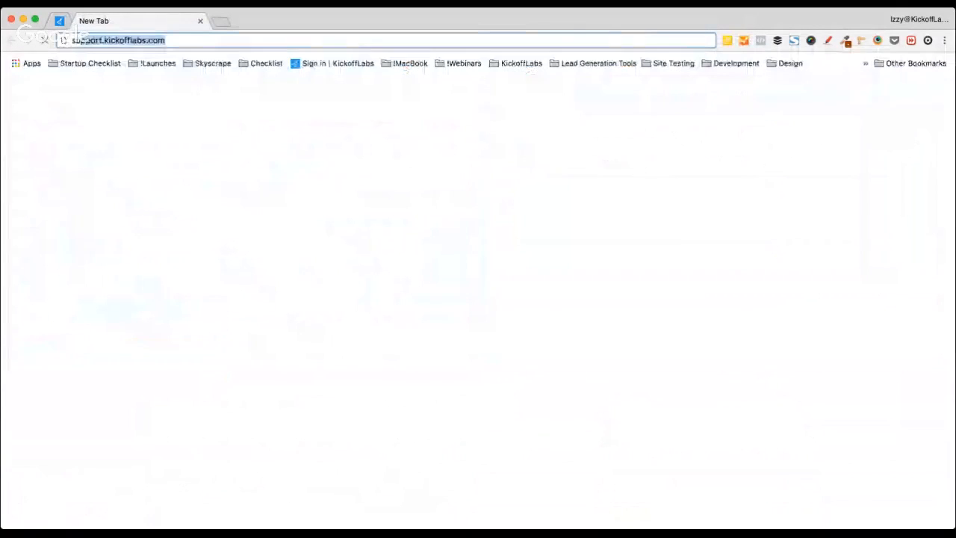
pyautogui.press('BackSpace')
pyautogui.press('BackSpace')
pyautogui.press('BackSpace')
pyautogui.write('app')
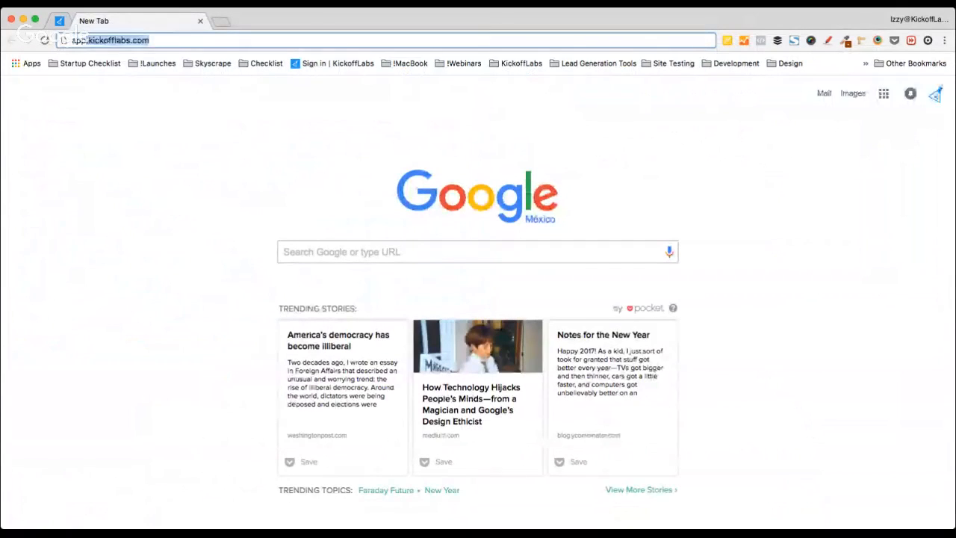
pyautogui.press('Return')
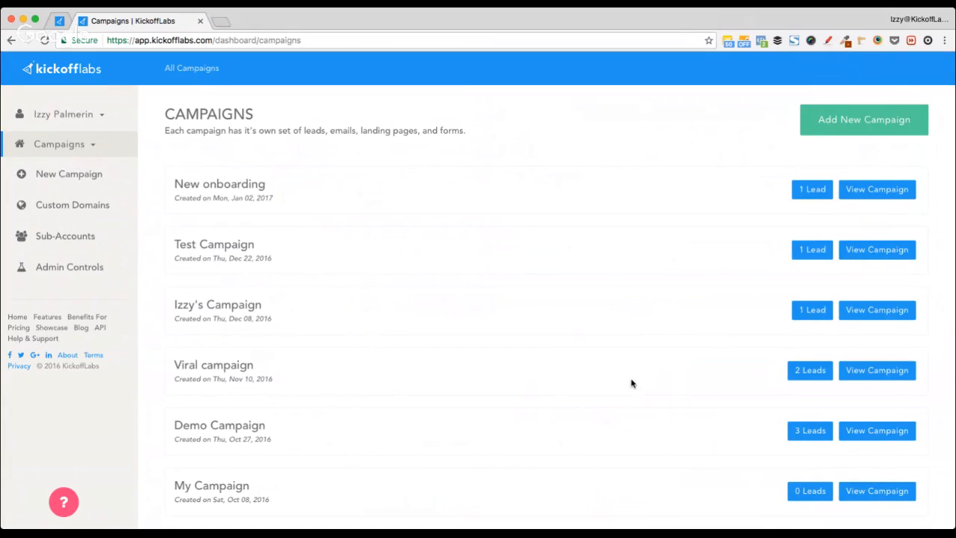
# Step: Look through the campaign list, then choose Add New Campaign
pyautogui.scroll(-3, 631, 384)
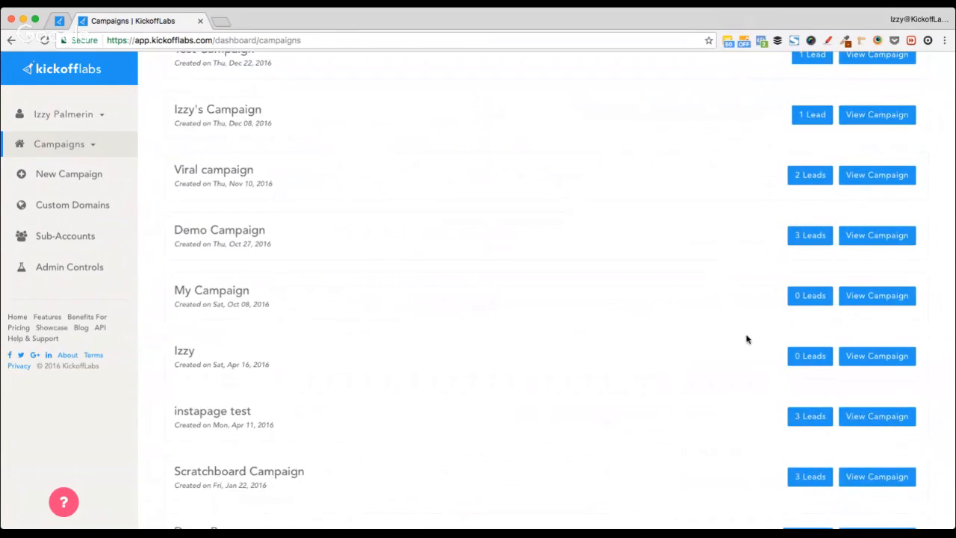
pyautogui.scroll(-1, 747, 336)
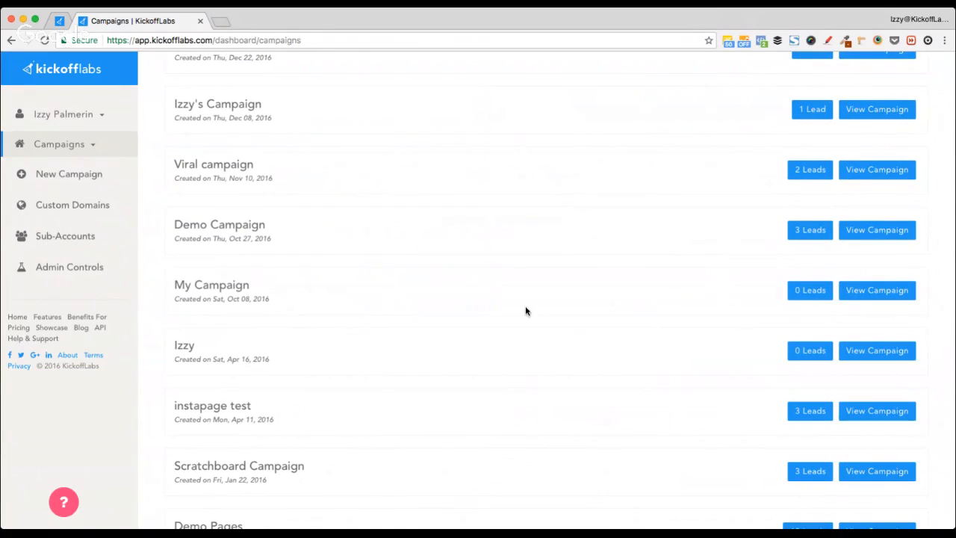
pyautogui.scroll(-3, 545, 275)
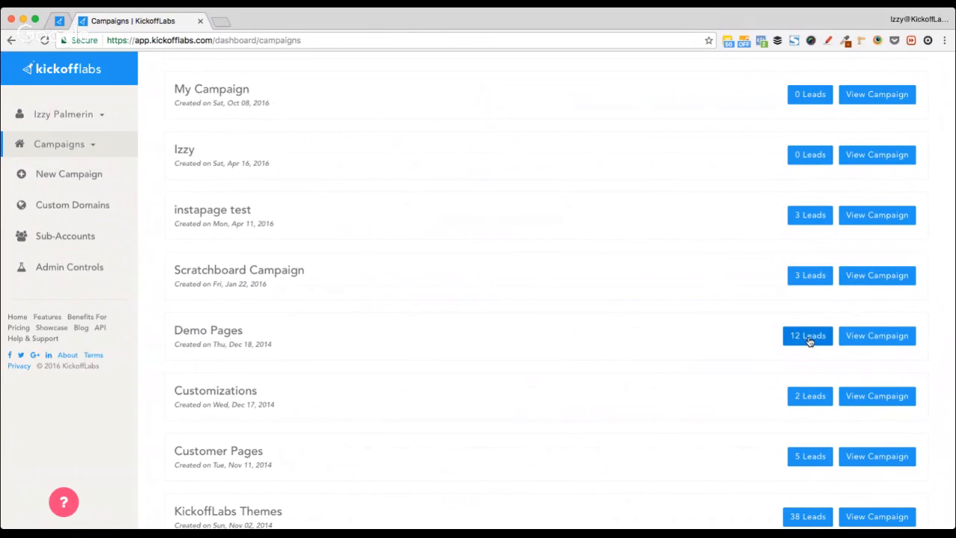
pyautogui.scroll(6, 692, 299)
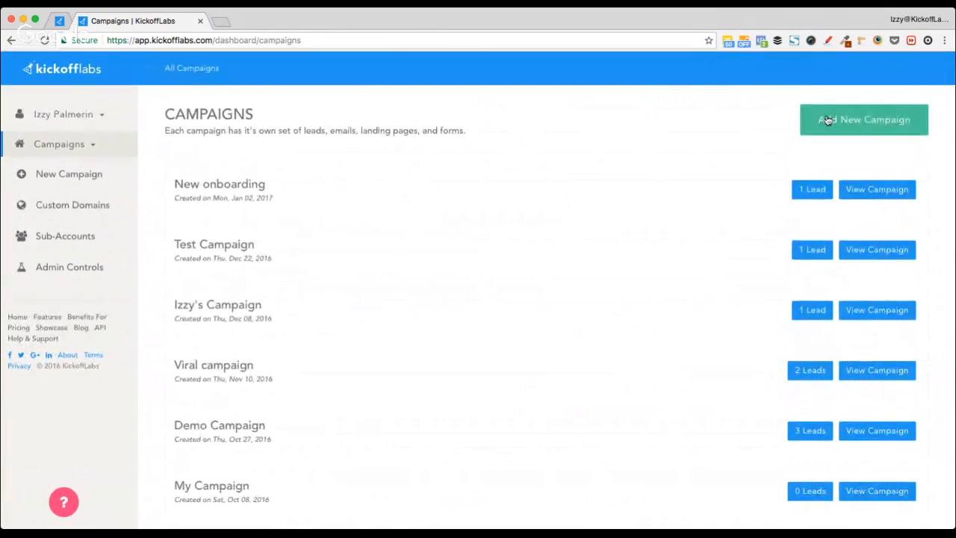
pyautogui.click(828, 120)
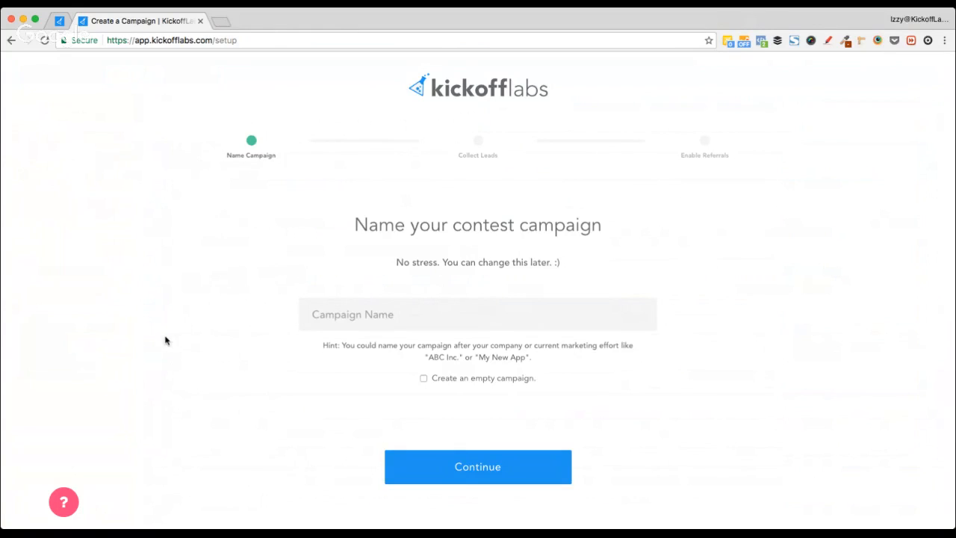
# Step: Name the campaign 'My Cool Demo Campaign' and continue to the Collect Leads step
pyautogui.click(448, 382)
pyautogui.click(427, 380)
pyautogui.click(380, 312)
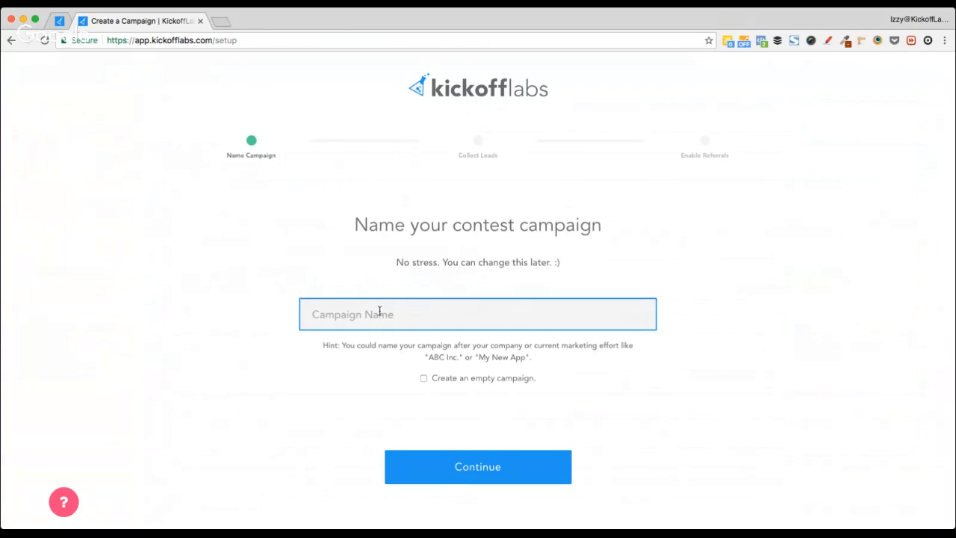
pyautogui.write('Demo')
pyautogui.press('super+a')
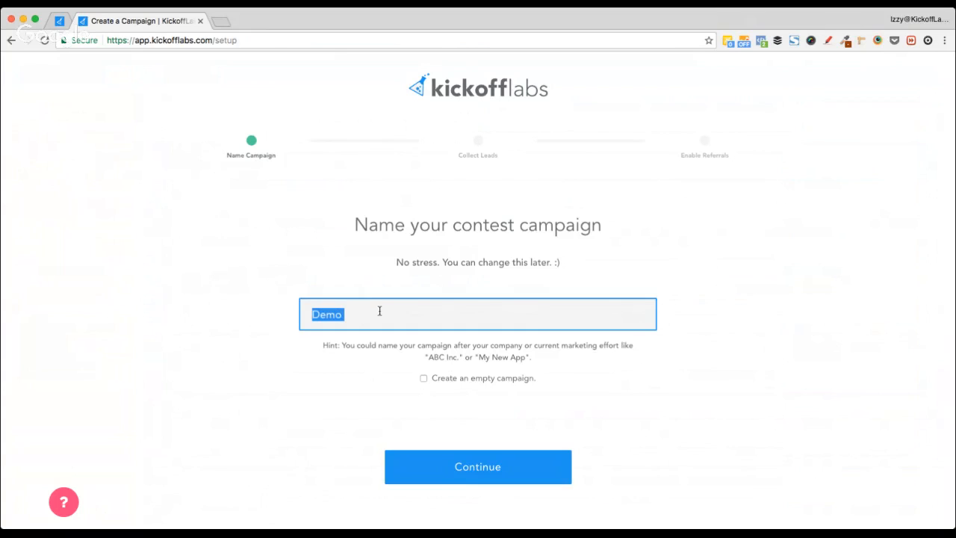
pyautogui.write('My Cool Demo Campaoi')
pyautogui.press('BackSpace')
pyautogui.press('BackSpace')
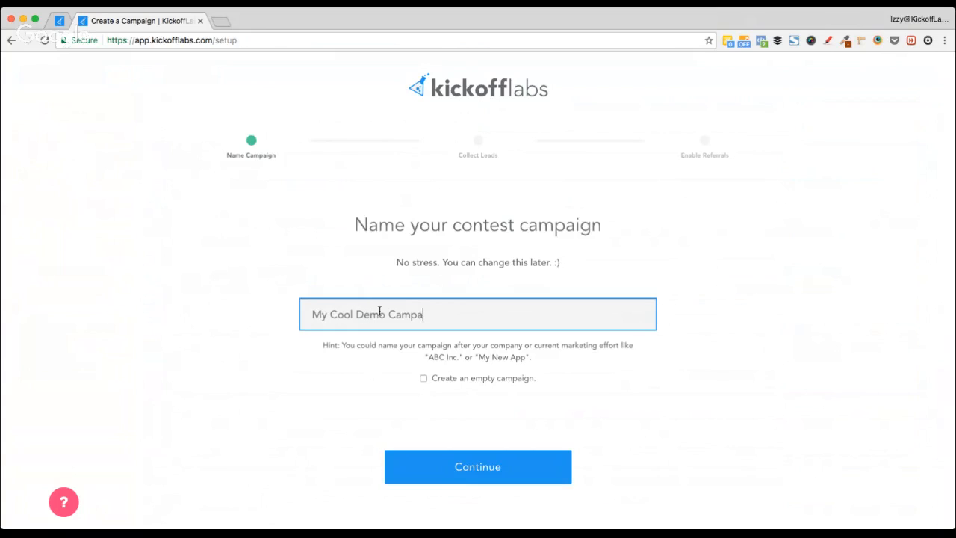
pyautogui.write('ign')
pyautogui.click(633, 420)
pyautogui.click(469, 465)
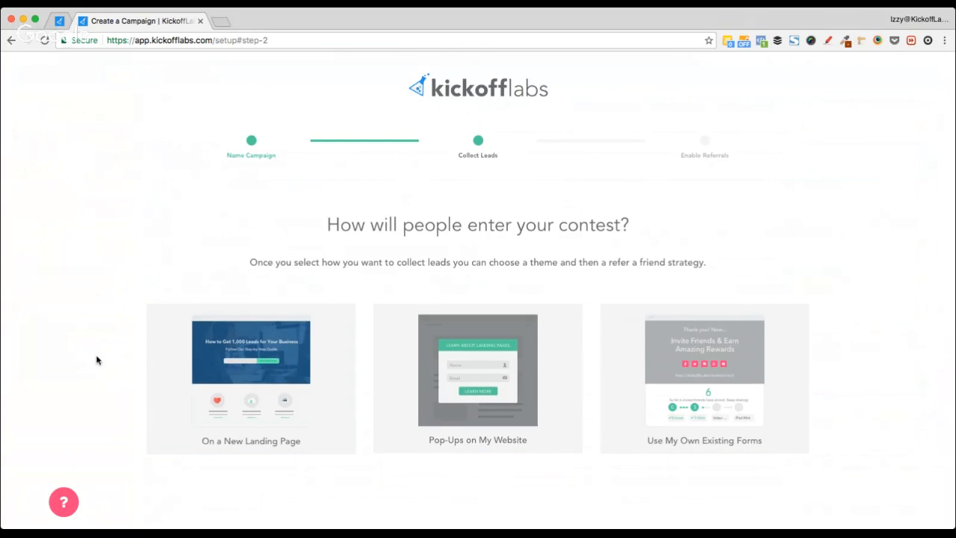
# Step: Scroll through the 'Select a Landing Page Theme' grid to review the available themes
pyautogui.scroll(-2, 96, 360)
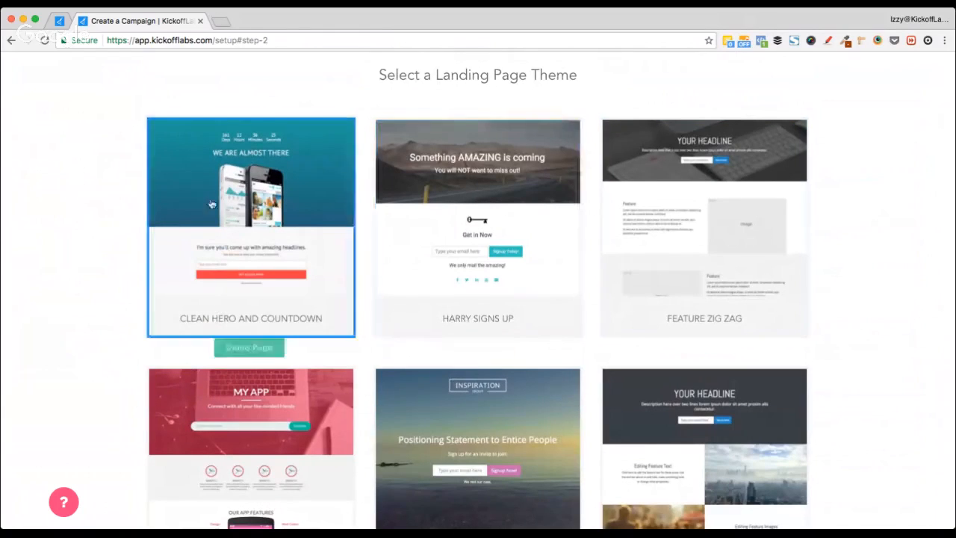
pyautogui.scroll(4, 97, 241)
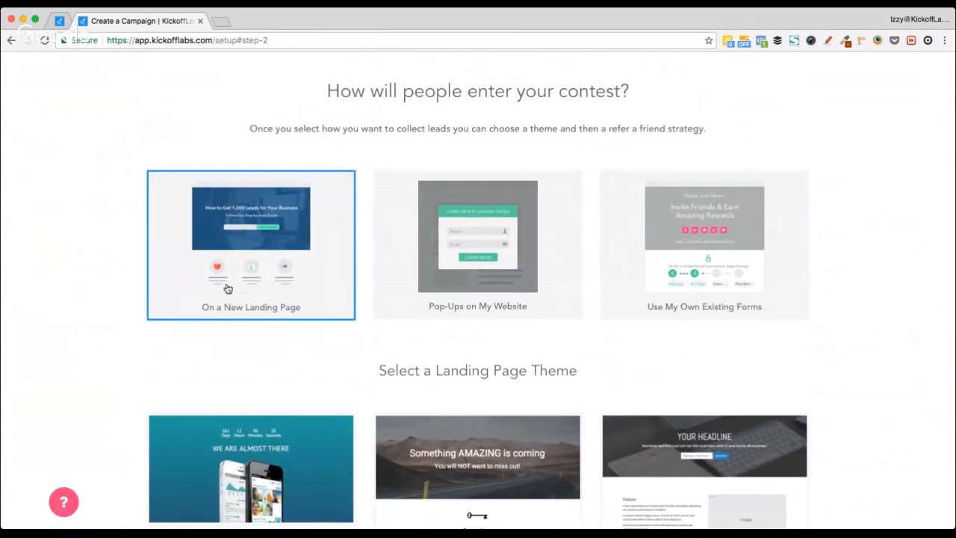
pyautogui.scroll(-2, 158, 366)
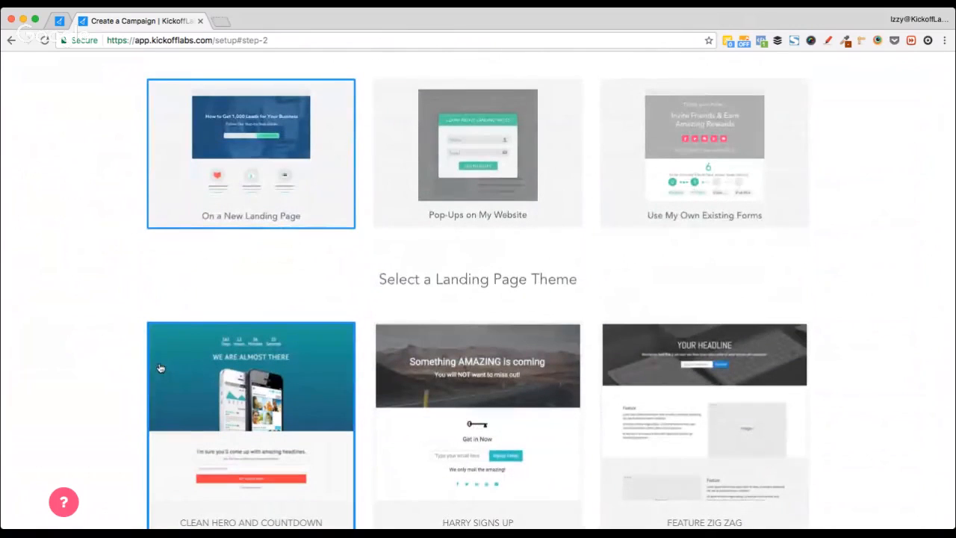
pyautogui.scroll(-10, 159, 368)
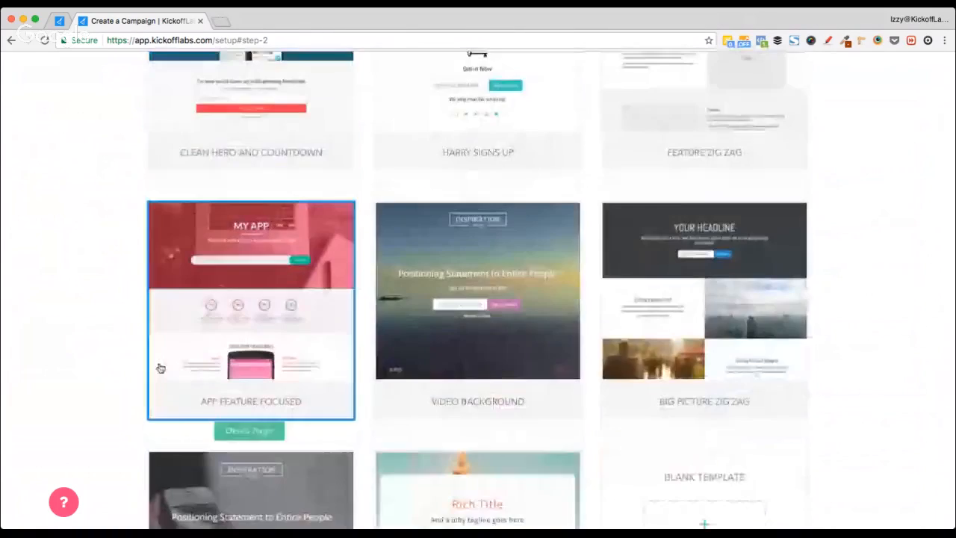
pyautogui.scroll(-3, 159, 367)
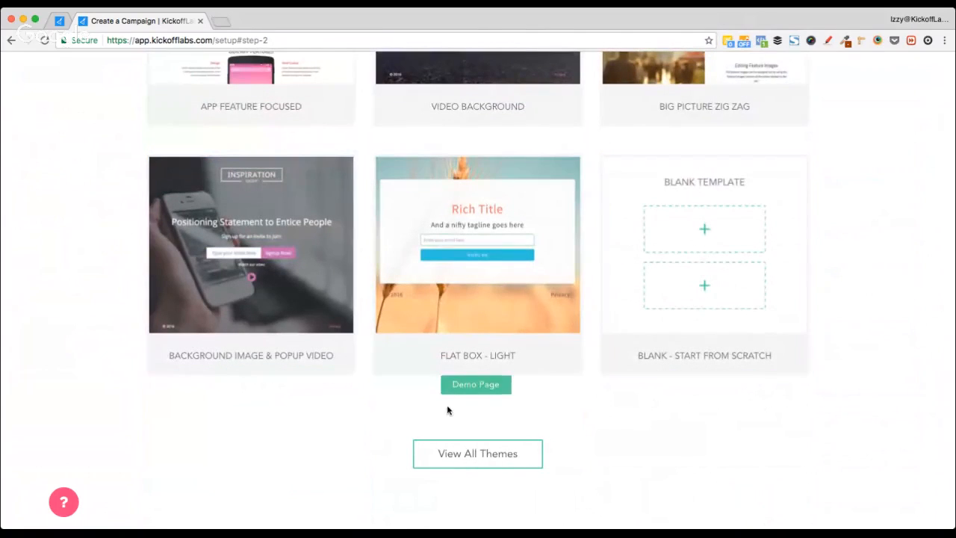
pyautogui.scroll(5, 415, 373)
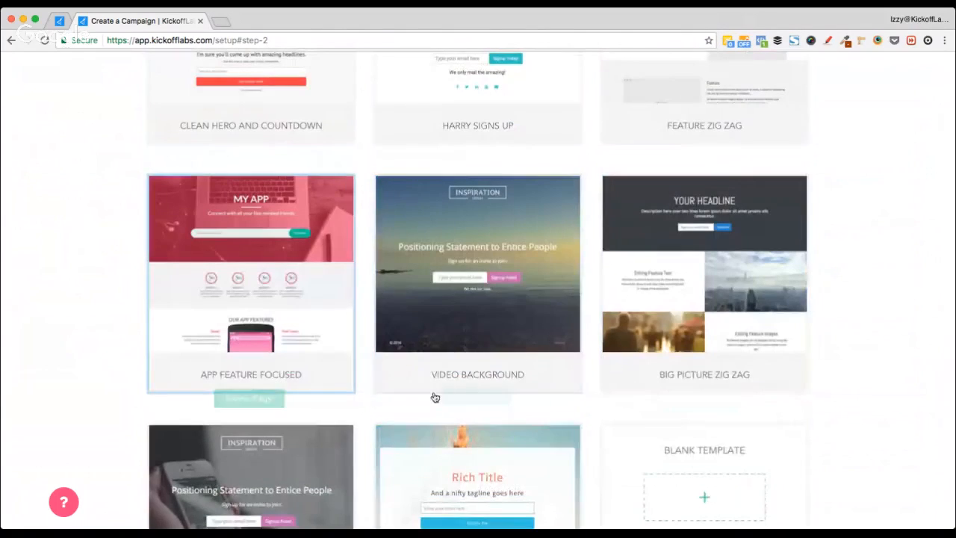
pyautogui.scroll(-4, 433, 395)
pyautogui.scroll(-3, 434, 396)
pyautogui.click(527, 371)
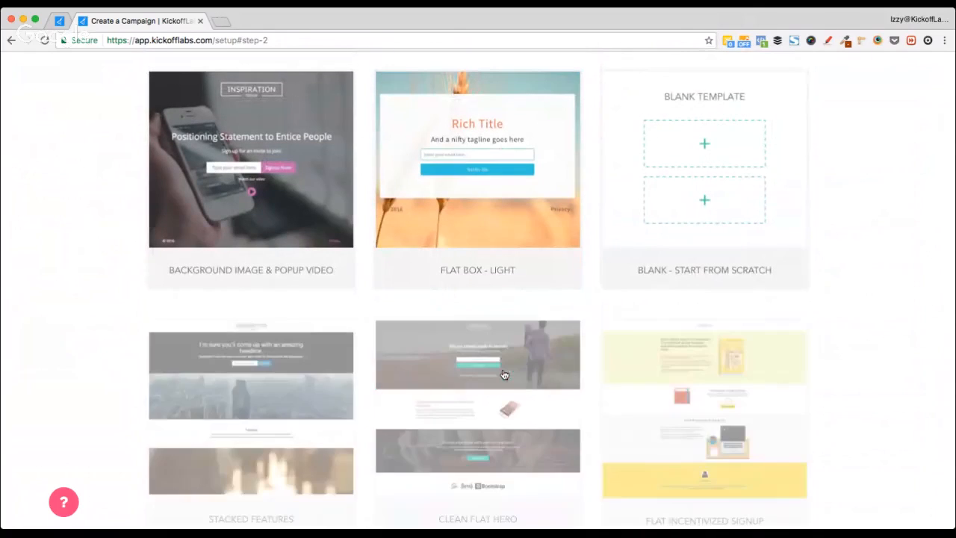
pyautogui.scroll(-9, 12, 312)
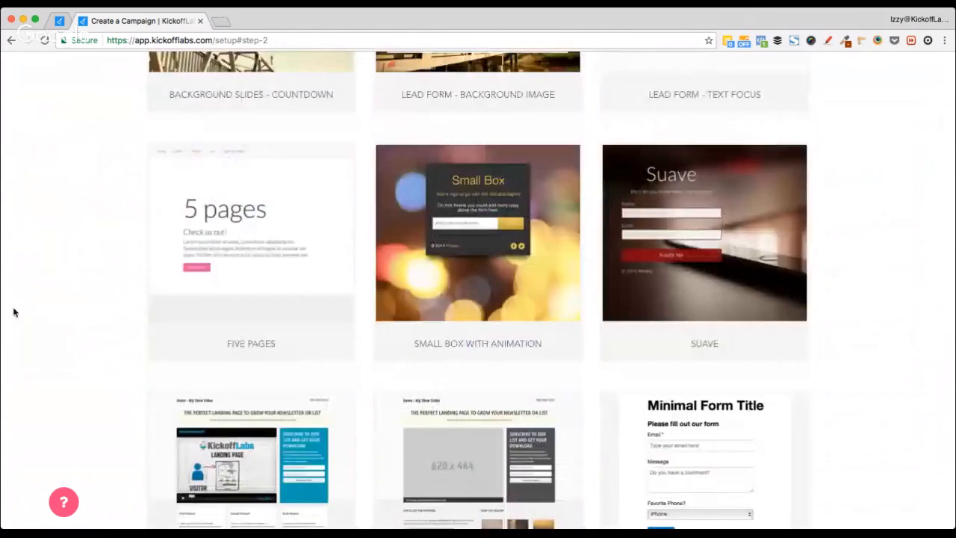
pyautogui.scroll(-14, 14, 312)
pyautogui.scroll(20, 13, 312)
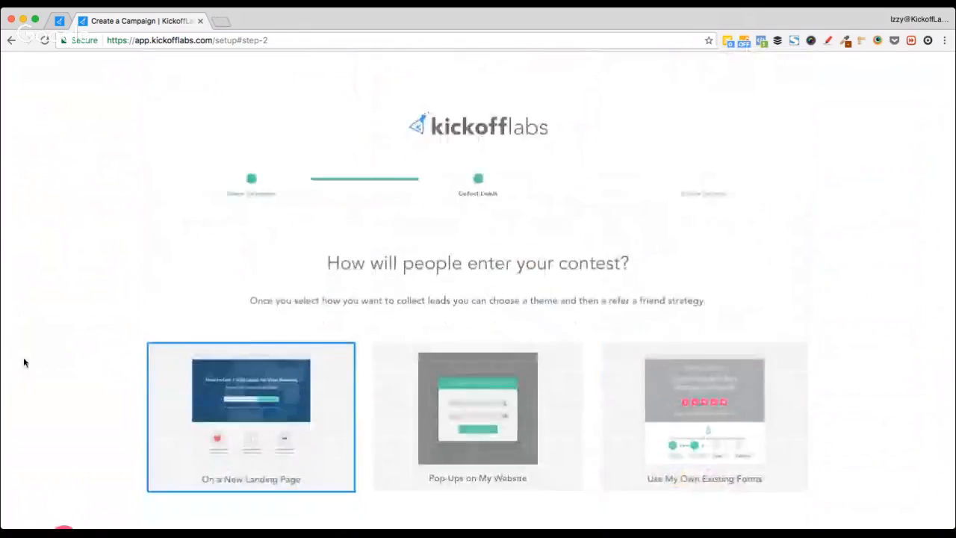
pyautogui.scroll(-6, 24, 363)
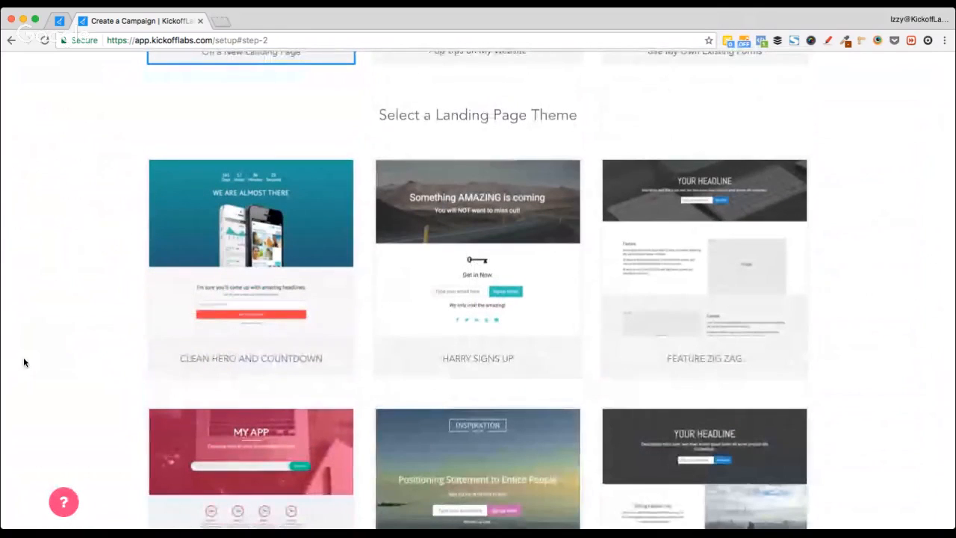
pyautogui.scroll(-4, 132, 368)
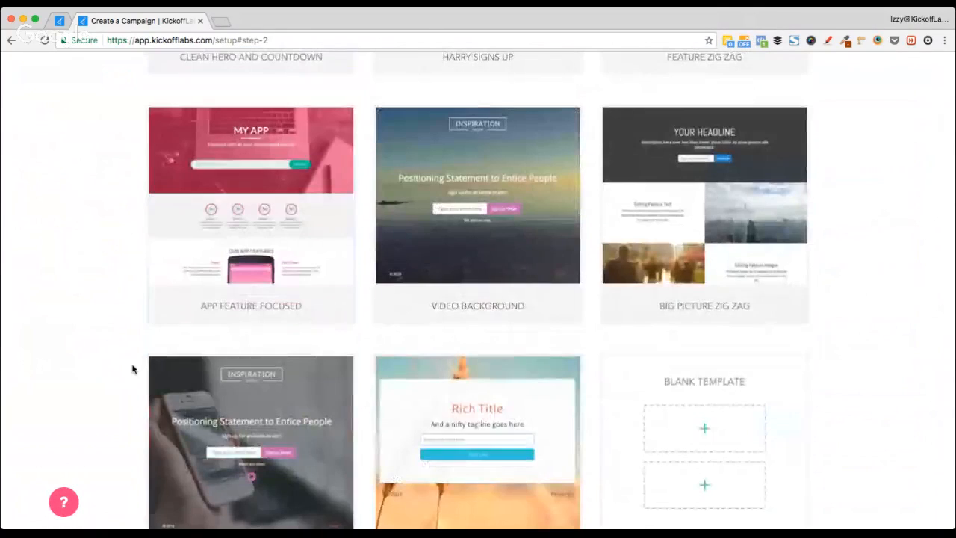
pyautogui.scroll(3, 132, 368)
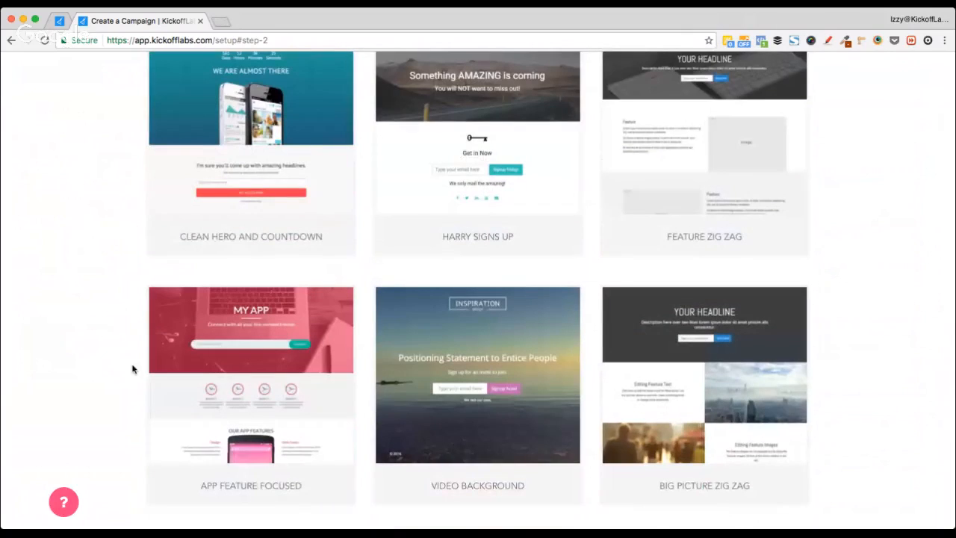
pyautogui.scroll(1, 132, 368)
pyautogui.moveTo(734, 234)
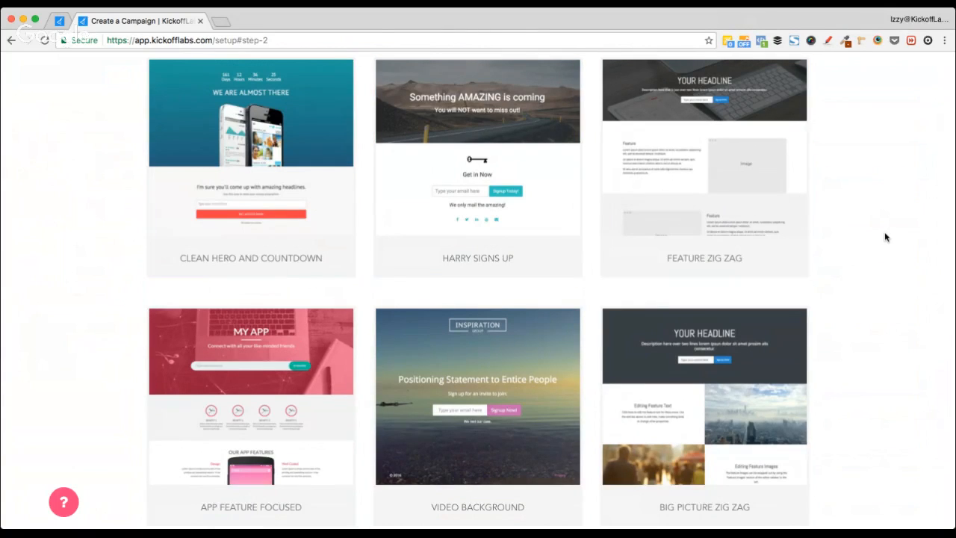
pyautogui.scroll(2, 884, 236)
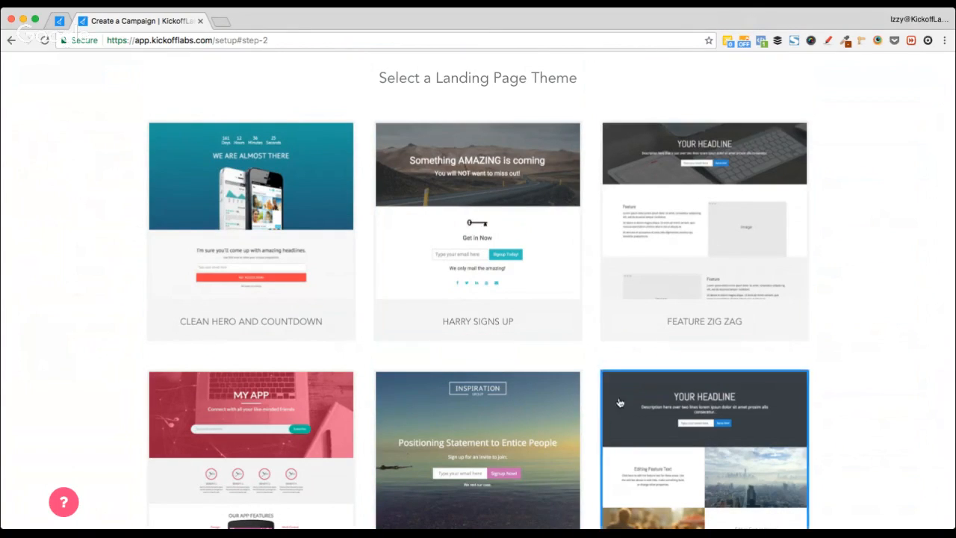
pyautogui.scroll(-20, 481, 227)
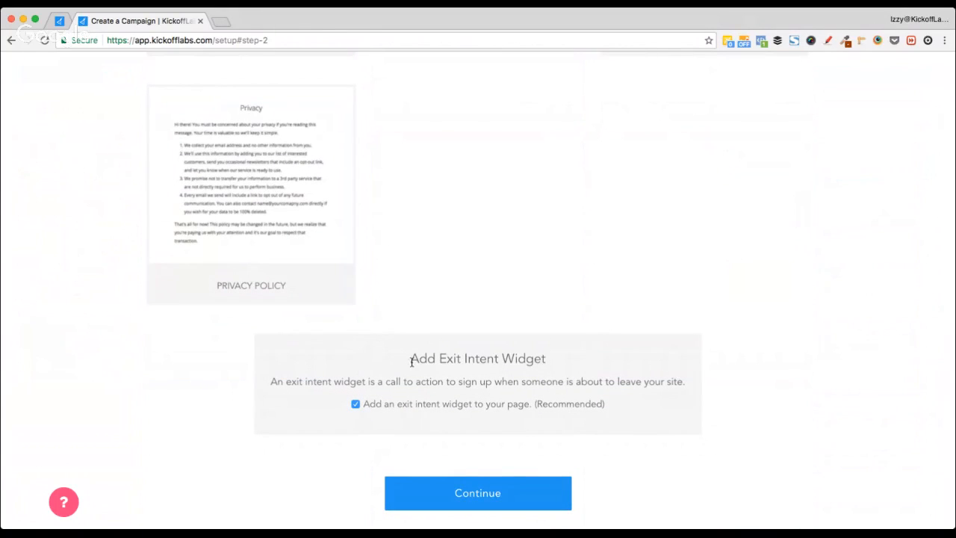
pyautogui.moveTo(411, 358); pyautogui.dragTo(553, 363)
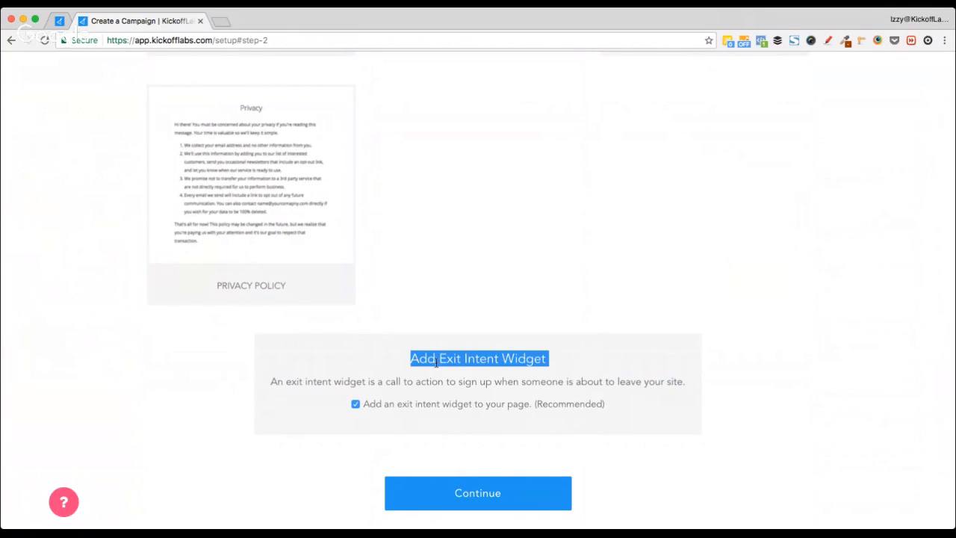
pyautogui.click(202, 377)
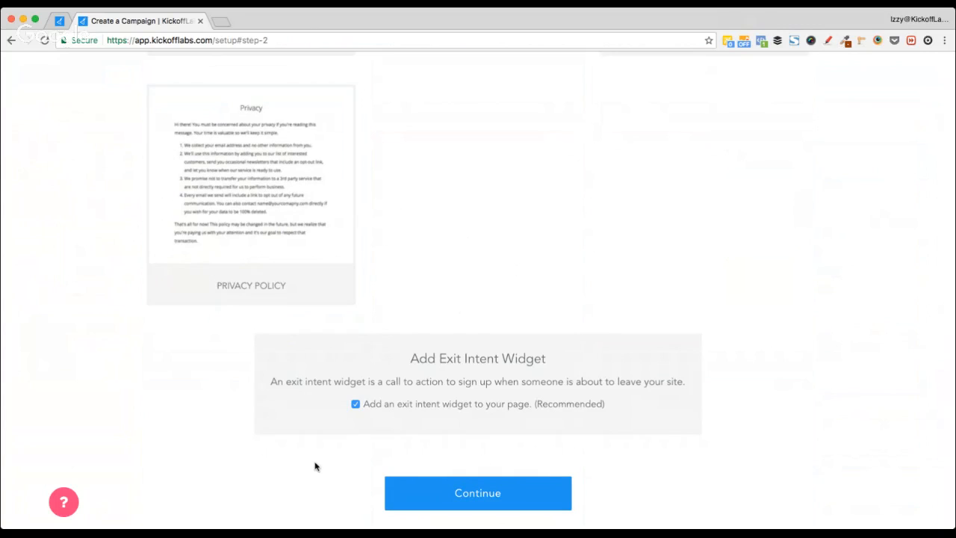
pyautogui.scroll(-1, 315, 466)
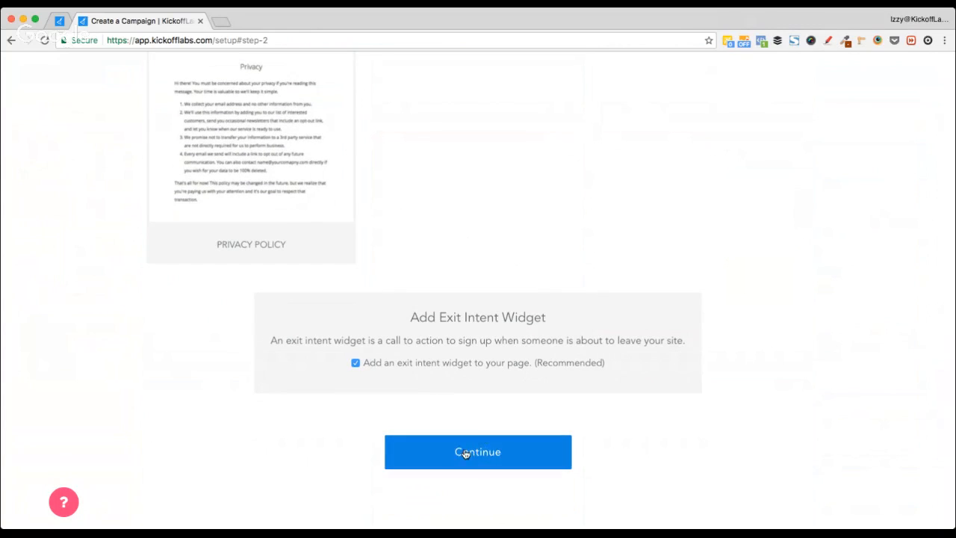
# Step: Continue to the referral strategy step and browse the Leads Unlock Rewards thank-you templates
pyautogui.click(465, 454)
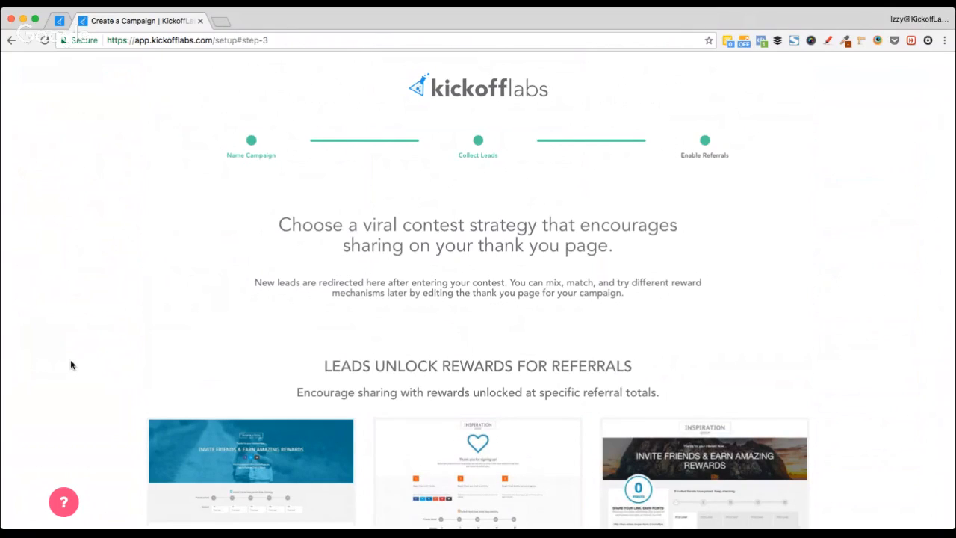
pyautogui.scroll(-5, 71, 365)
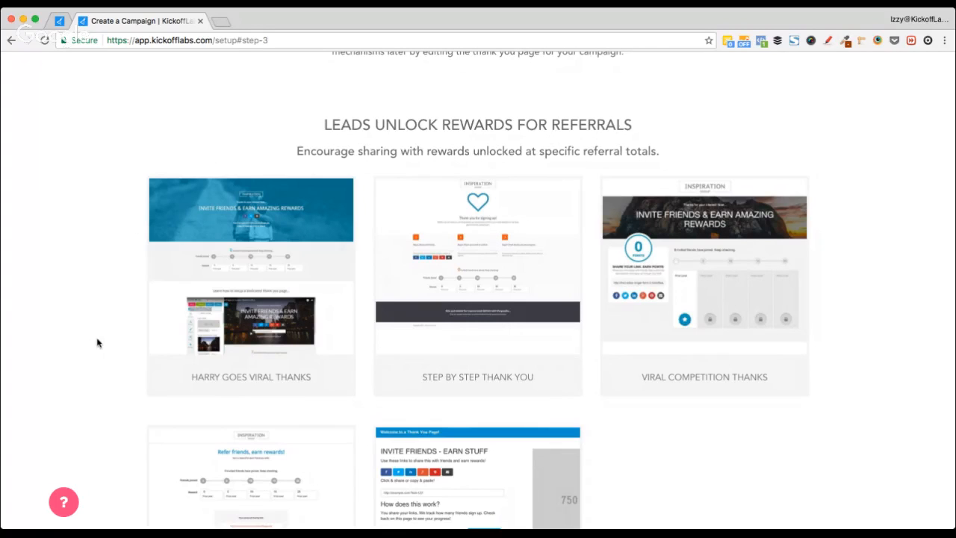
pyautogui.scroll(-2, 90, 343)
pyautogui.scroll(-3, 90, 343)
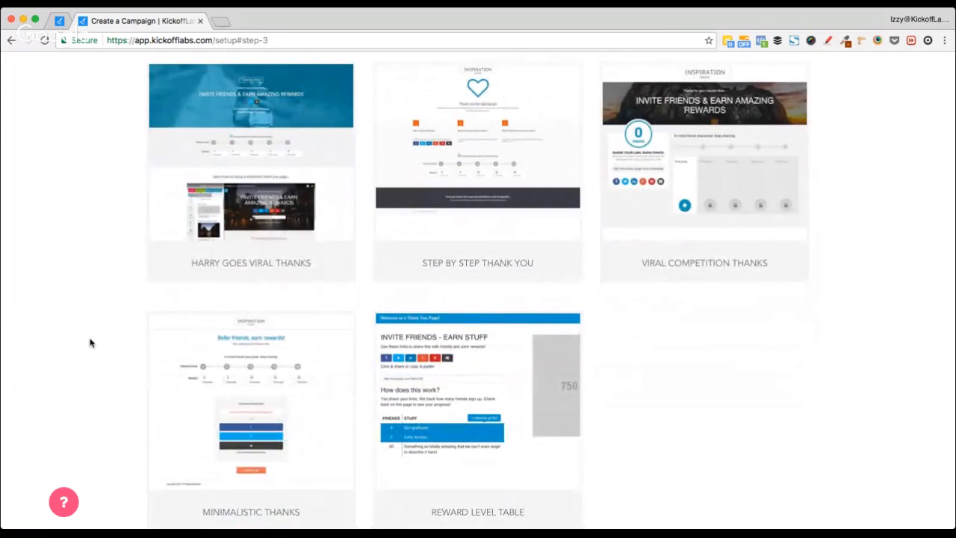
pyautogui.scroll(3, 90, 343)
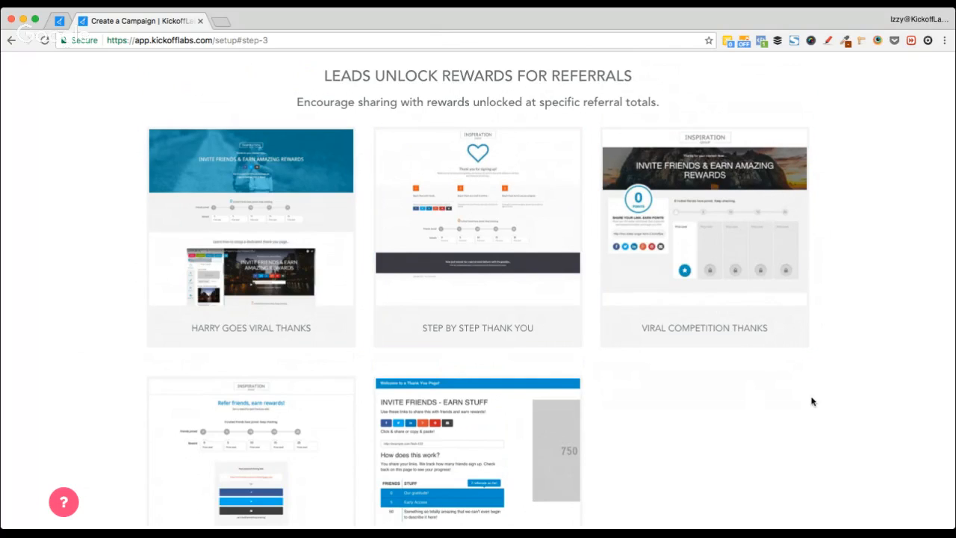
pyautogui.scroll(-3, 811, 401)
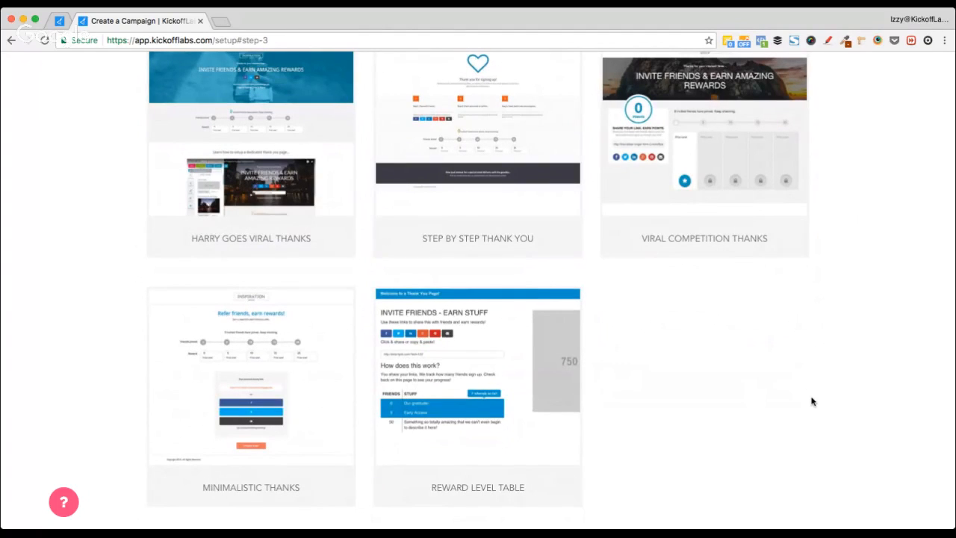
pyautogui.scroll(2, 849, 297)
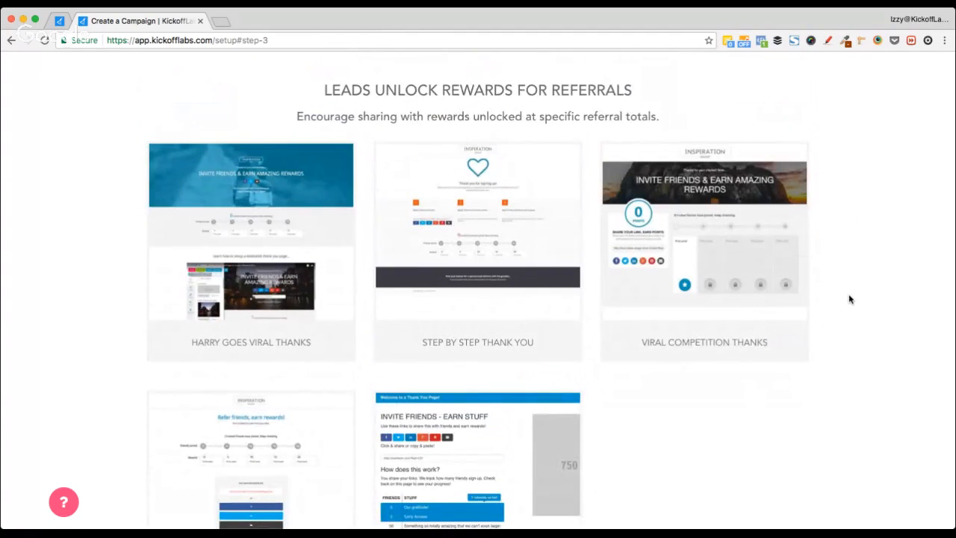
pyautogui.scroll(-3, 849, 299)
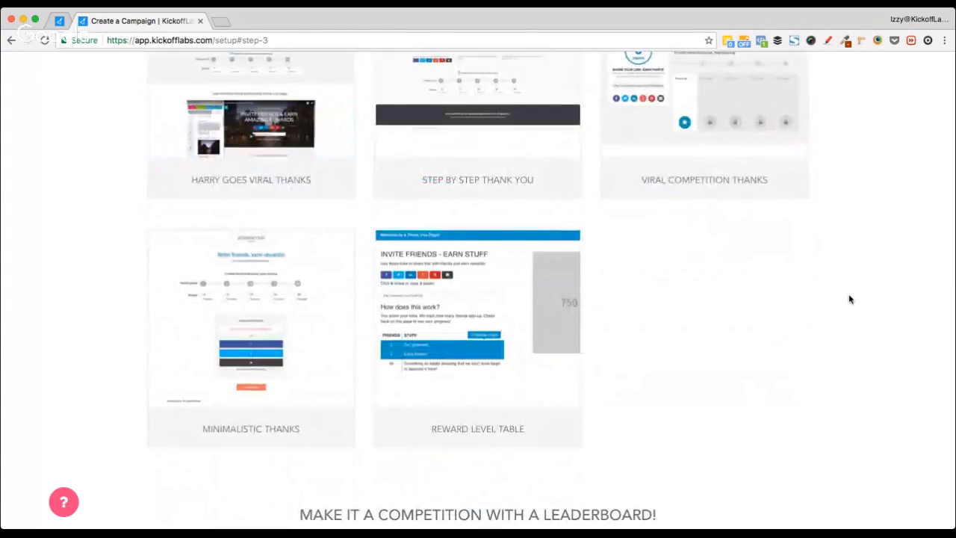
pyautogui.scroll(-2, 849, 299)
pyautogui.scroll(4, 849, 298)
pyautogui.moveTo(732, 189)
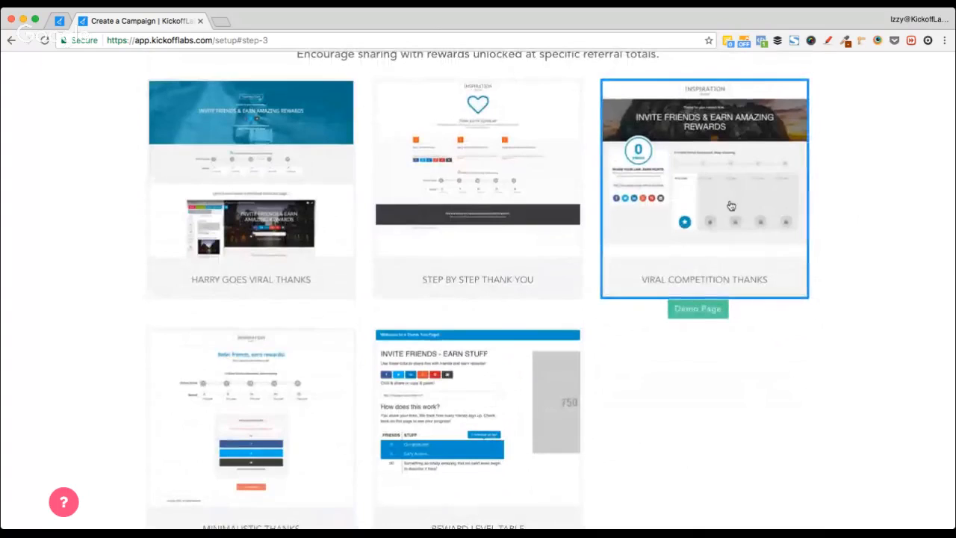
pyautogui.scroll(-7, 789, 397)
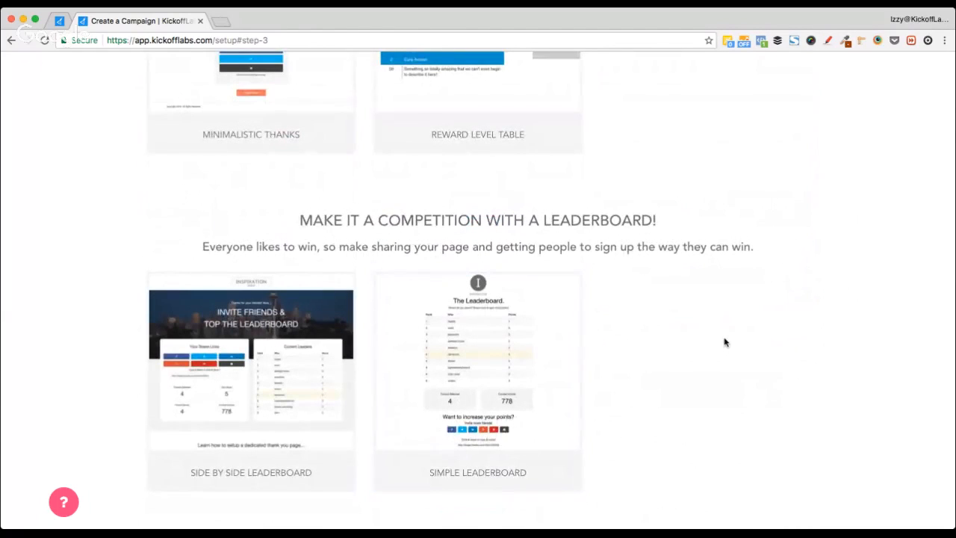
# Step: Review the step 3 thank-you page templates and create the contest campaign
pyautogui.scroll(-2, 724, 342)
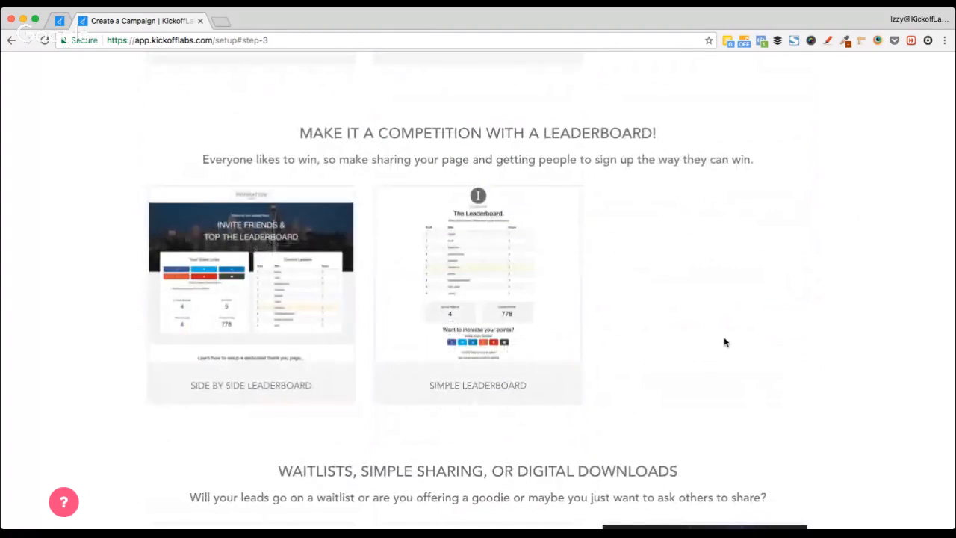
pyautogui.scroll(-1, 723, 342)
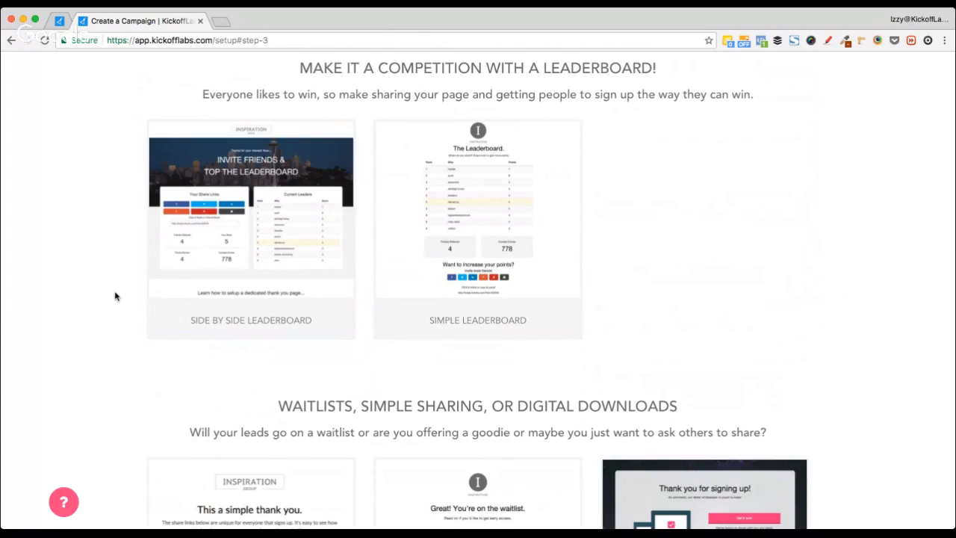
pyautogui.scroll(8, 115, 297)
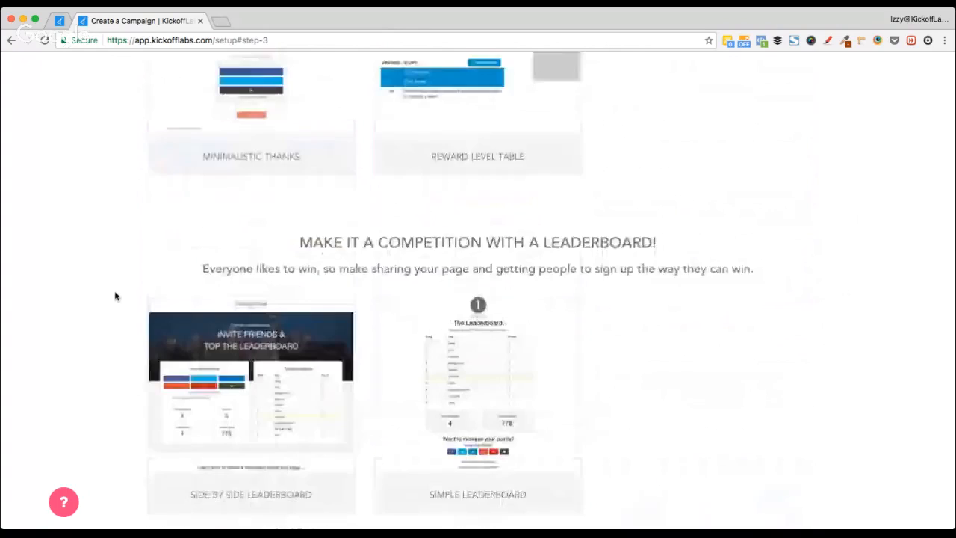
pyautogui.scroll(-7, 115, 296)
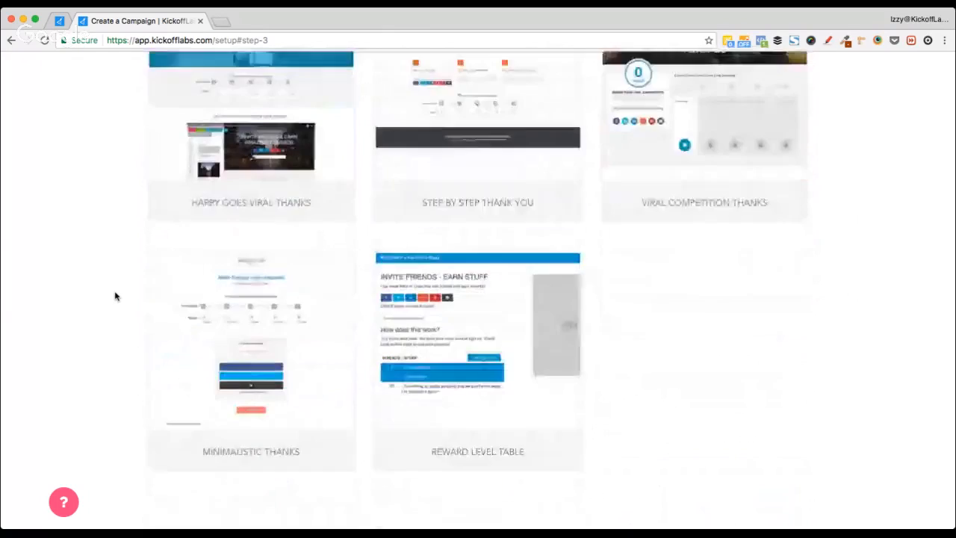
pyautogui.scroll(-2, 115, 296)
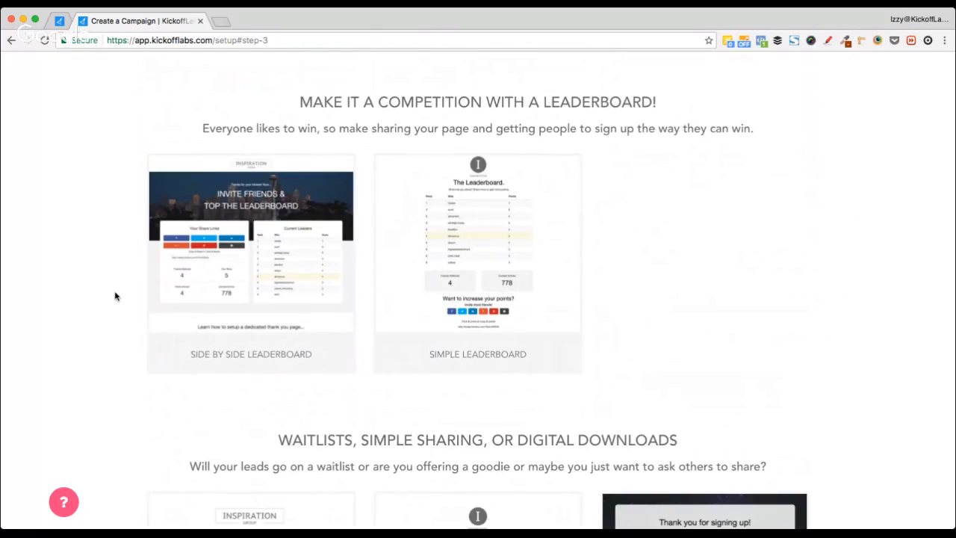
pyautogui.scroll(-3, 115, 296)
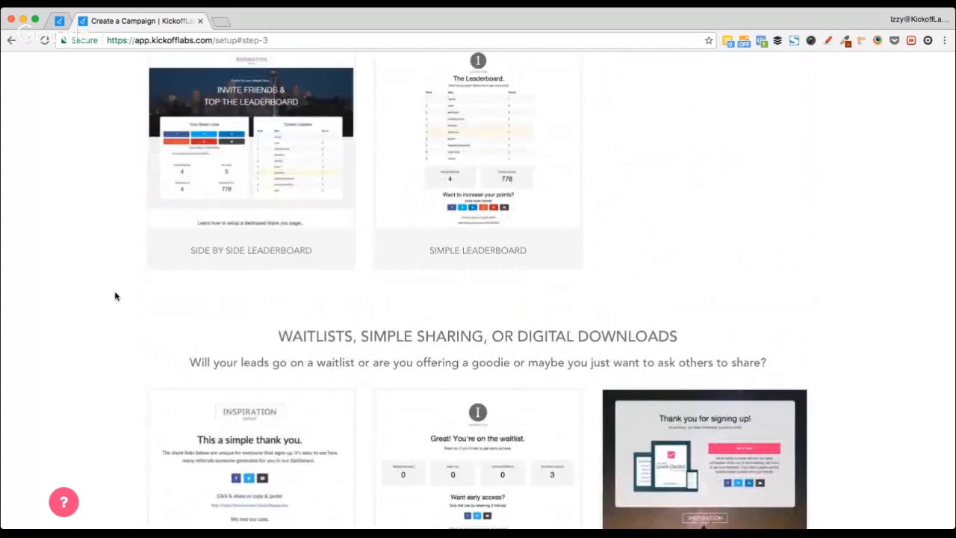
pyautogui.scroll(-5, 115, 296)
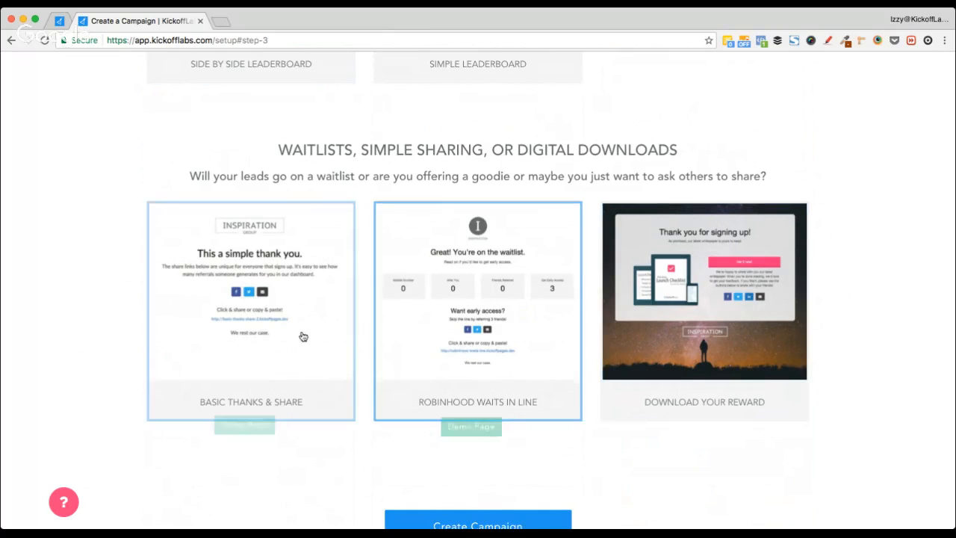
pyautogui.scroll(6, 130, 316)
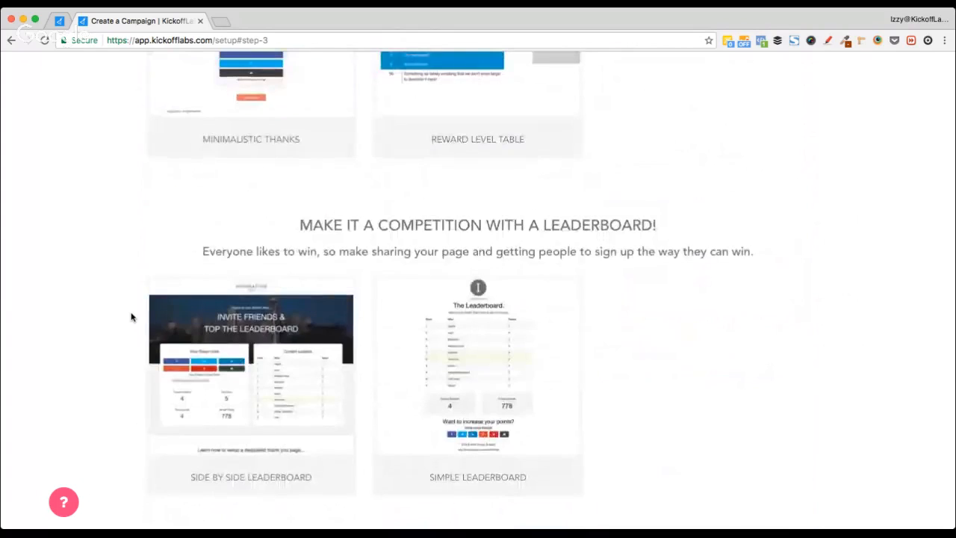
pyautogui.scroll(10, 131, 317)
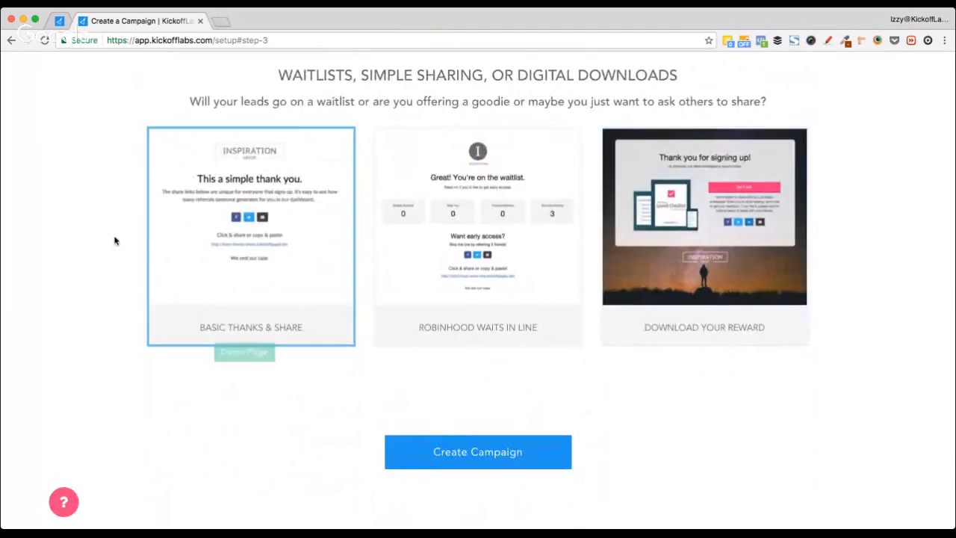
pyautogui.scroll(-8, 114, 240)
pyautogui.scroll(6, 114, 240)
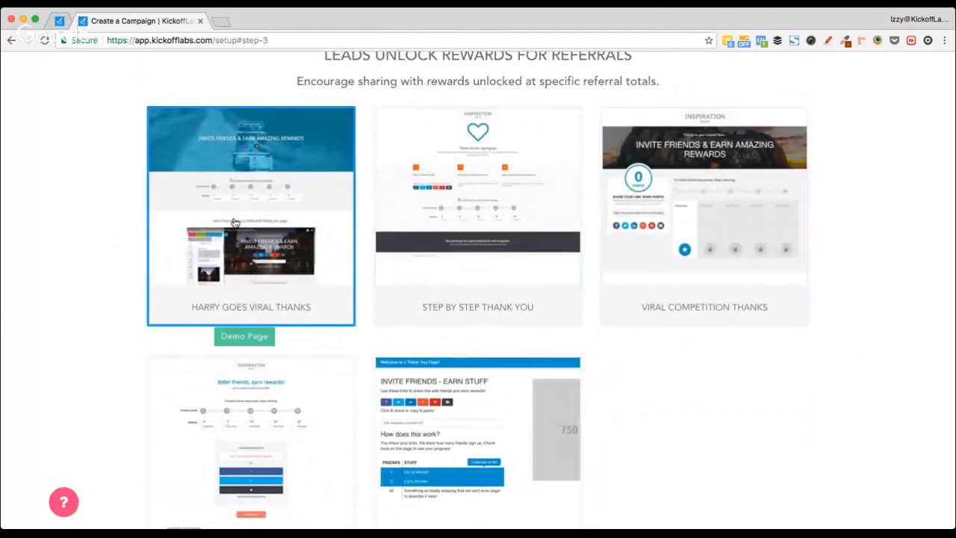
pyautogui.scroll(-10, 234, 222)
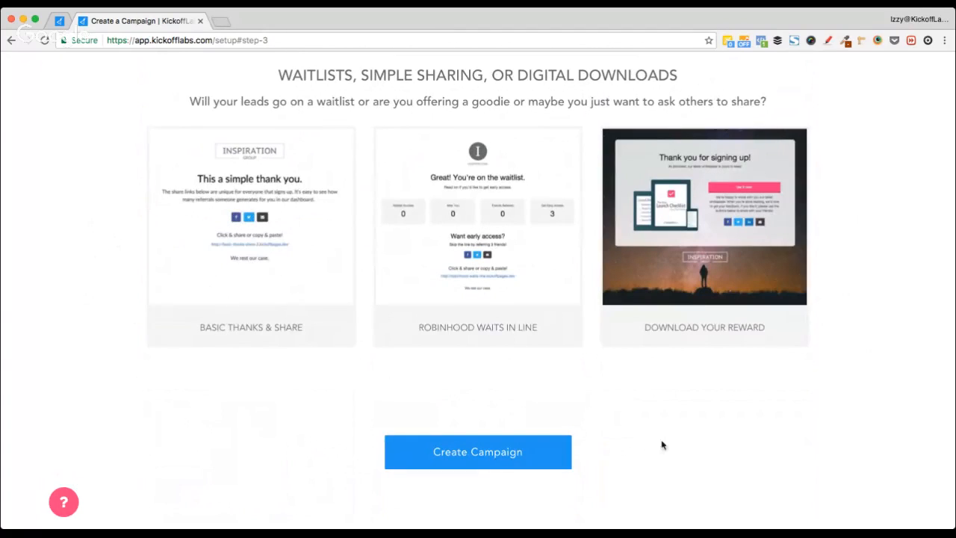
pyautogui.click(489, 448)
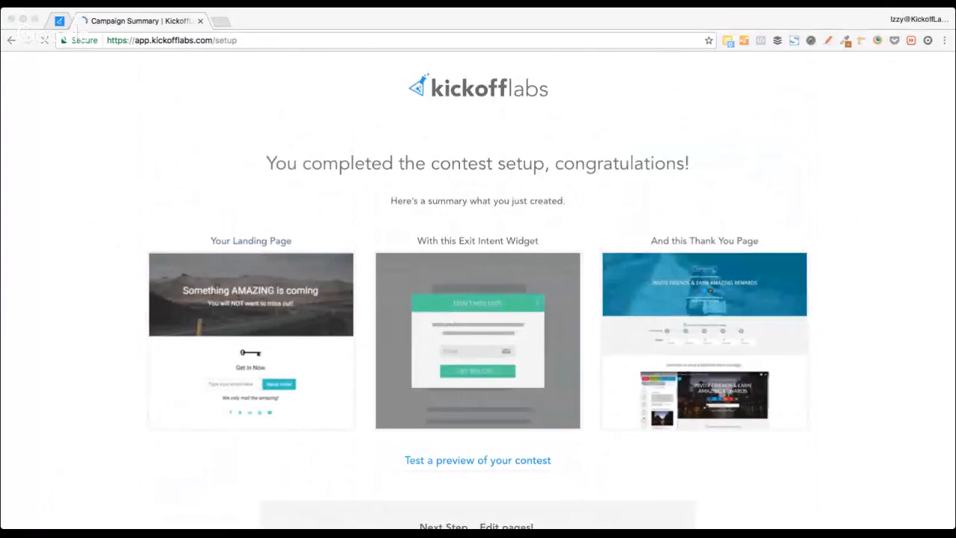
# Step: Glance at the training tab, then open 'Test a preview of your contest' from the Campaign Summary
pyautogui.click(62, 22)
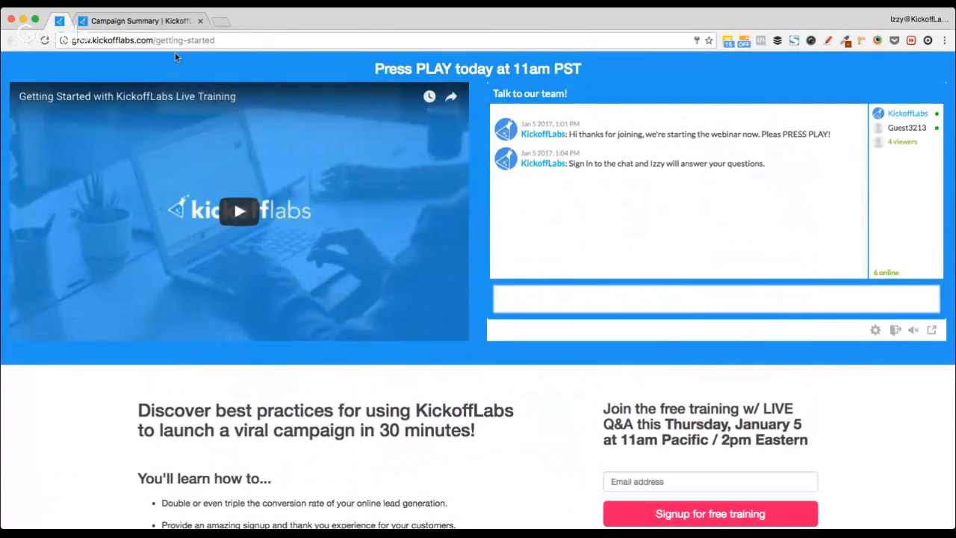
pyautogui.click(132, 22)
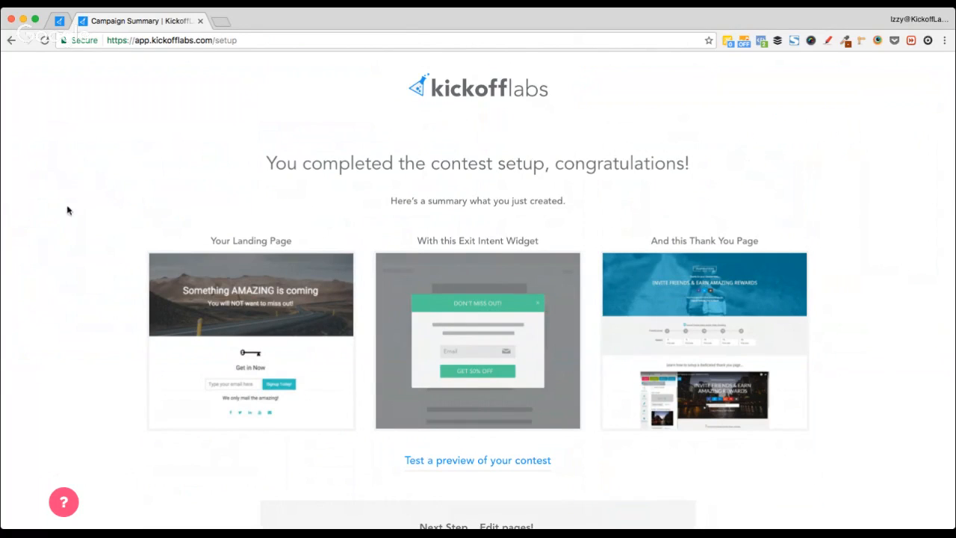
pyautogui.scroll(-3, 51, 353)
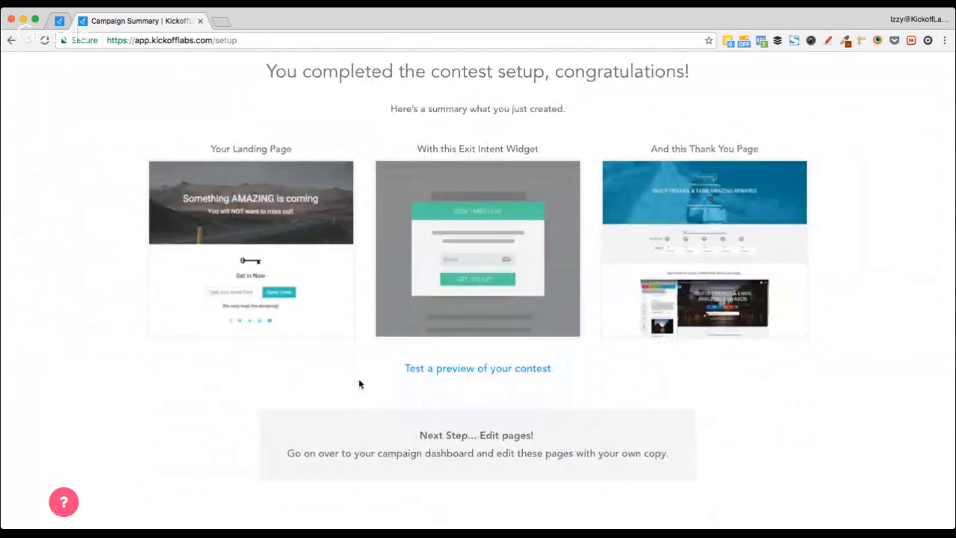
pyautogui.click(471, 373)
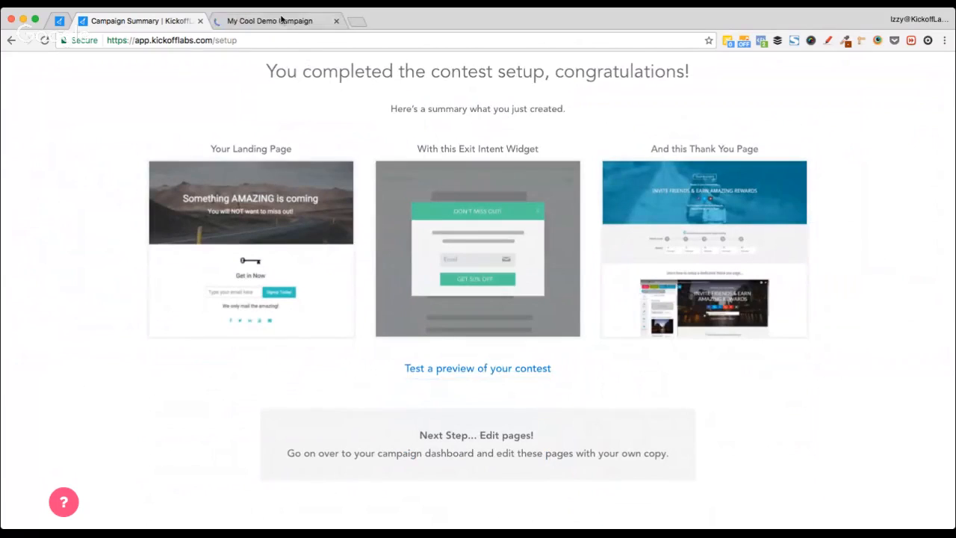
# Step: View the contest preview landing page and dismiss its exit-intent popup
pyautogui.click(273, 22)
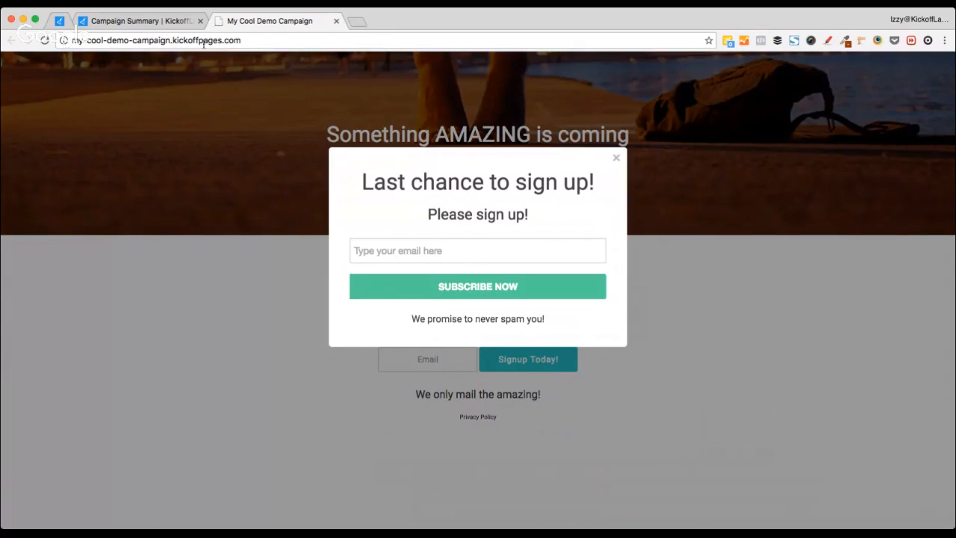
pyautogui.click(266, 41)
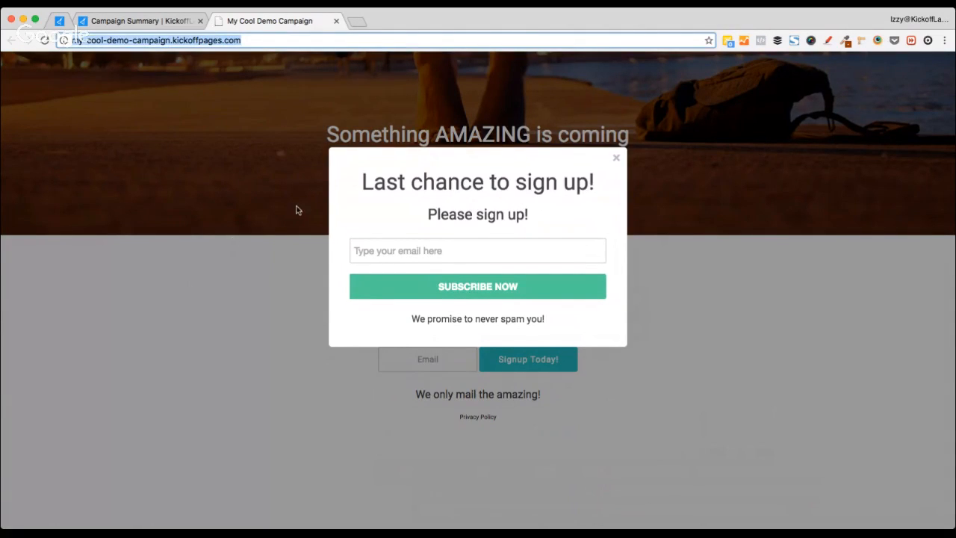
pyautogui.click(612, 159)
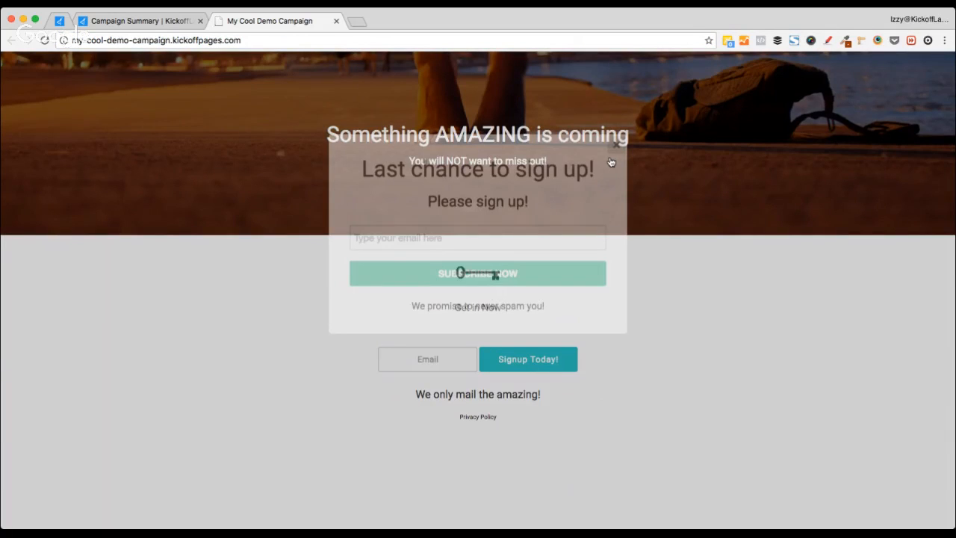
# Step: Sign up on the preview form with an email address to reach the thank-you page
pyautogui.click(414, 363)
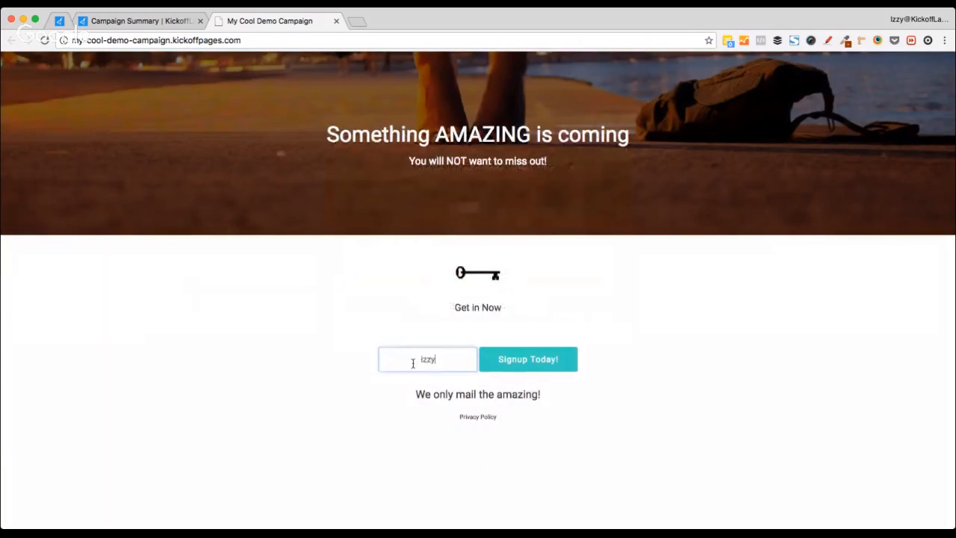
pyautogui.press('Down')
pyautogui.press('Tab')
pyautogui.click(678, 374)
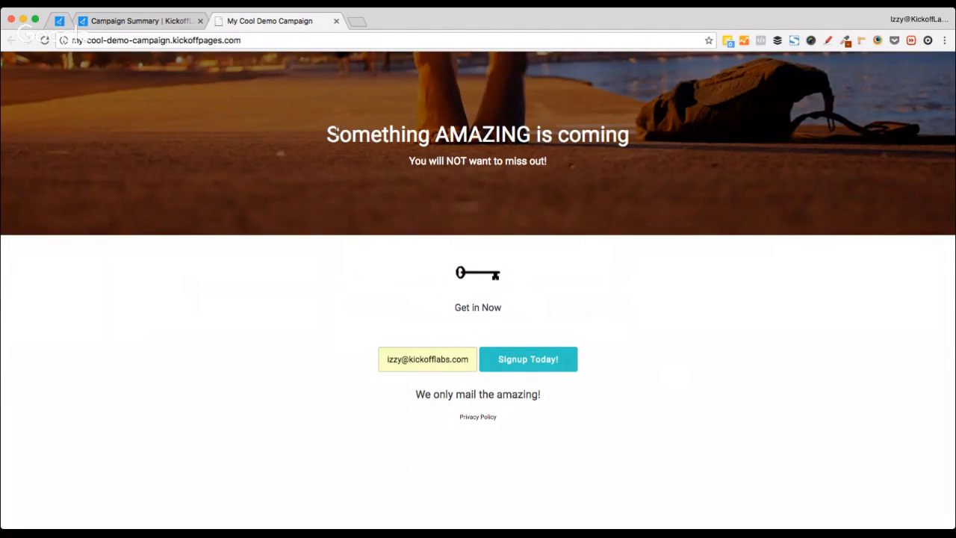
pyautogui.moveTo(325, 134); pyautogui.dragTo(632, 189)
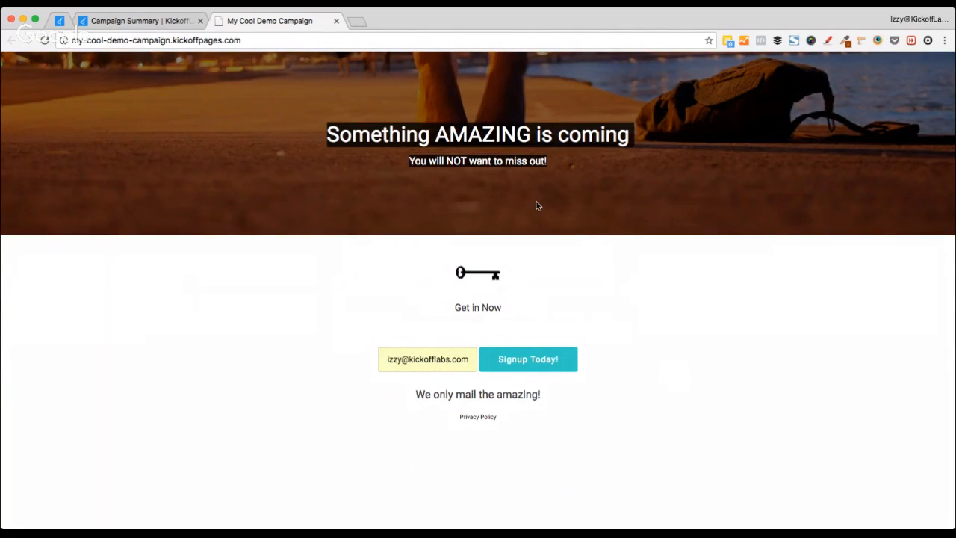
pyautogui.click(391, 171)
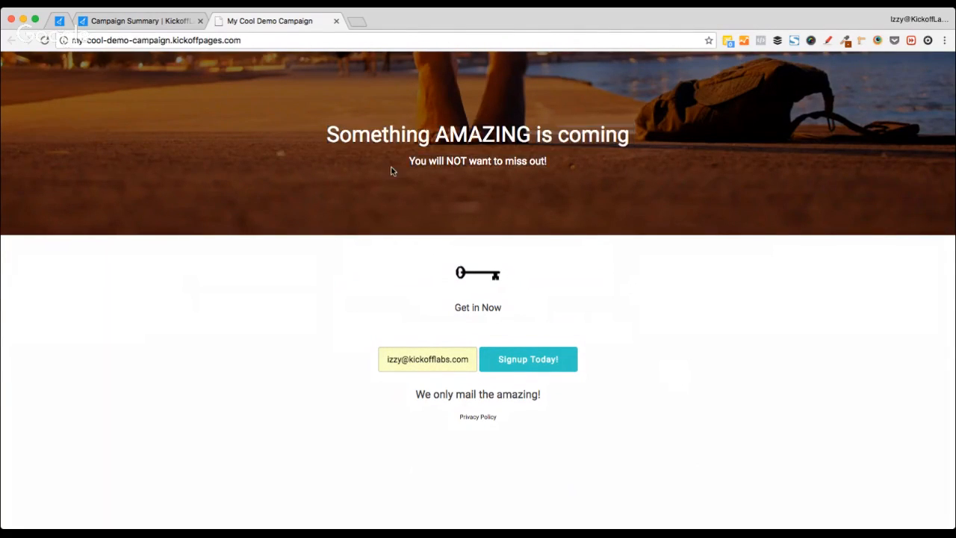
pyautogui.click(562, 364)
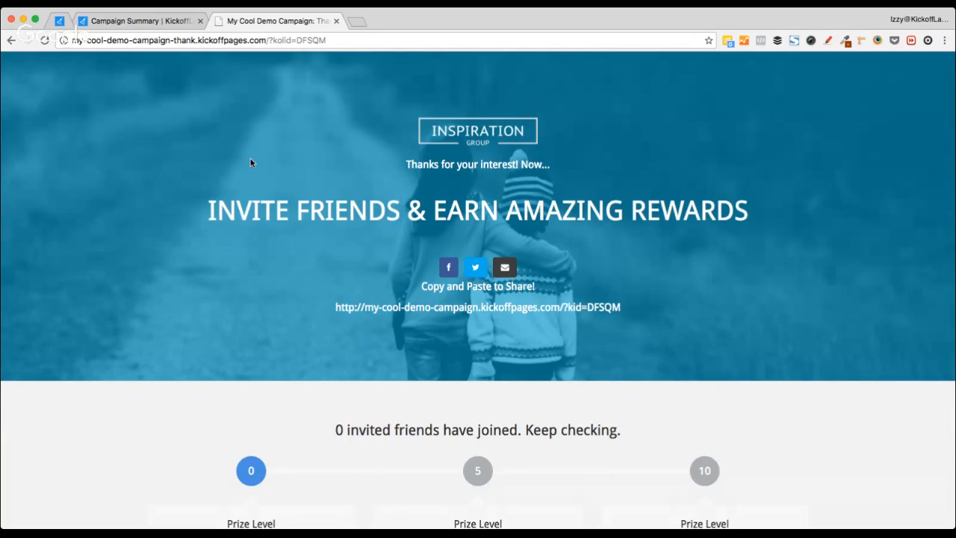
# Step: Inspect the kolid referral id in the thank-you page URL, then close the preview with Cmd+W
pyautogui.click(268, 40)
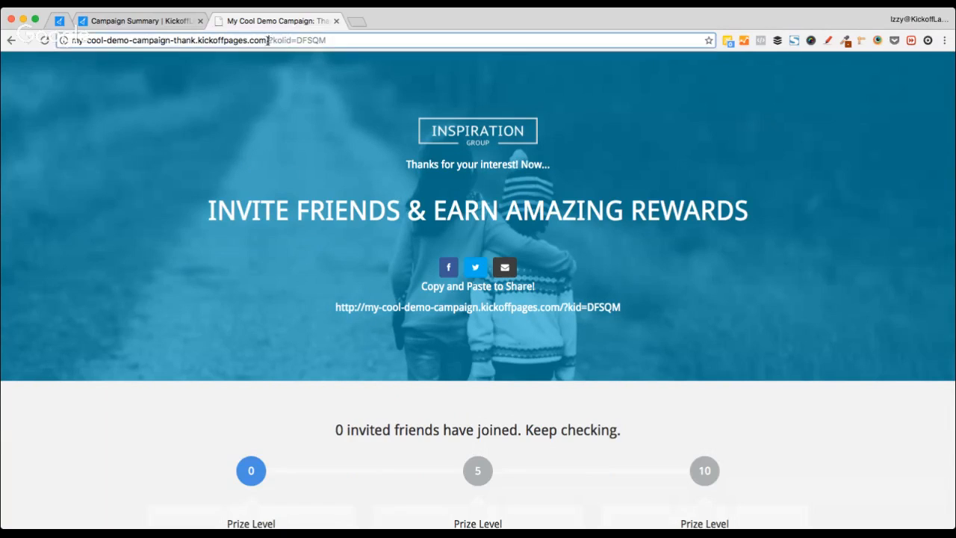
pyautogui.moveTo(271, 41); pyautogui.dragTo(328, 40)
pyautogui.click(258, 142)
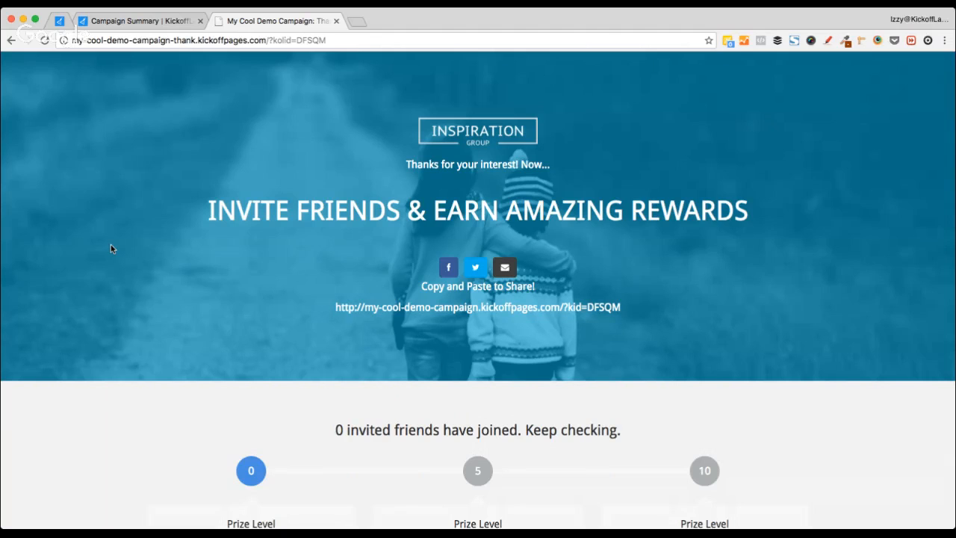
pyautogui.scroll(-3, 110, 244)
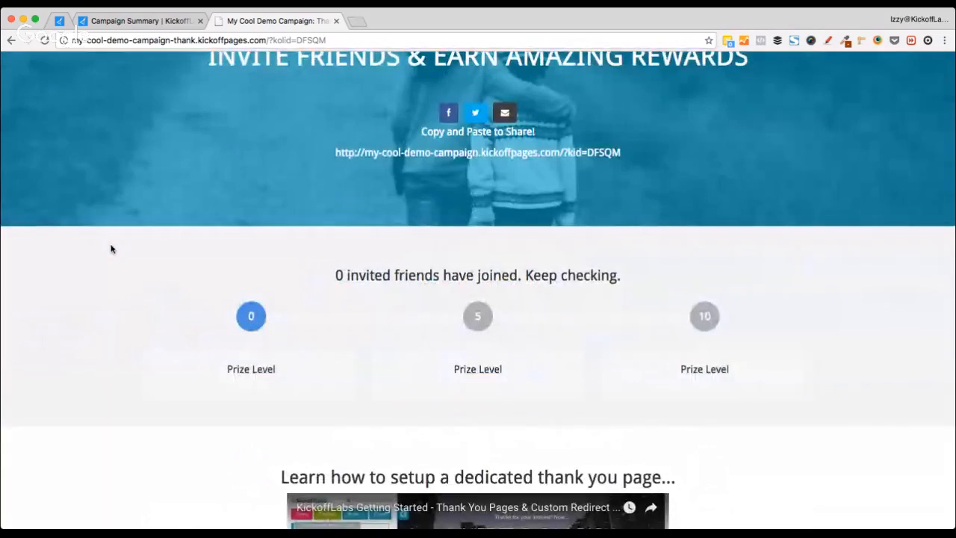
pyautogui.scroll(-4, 110, 244)
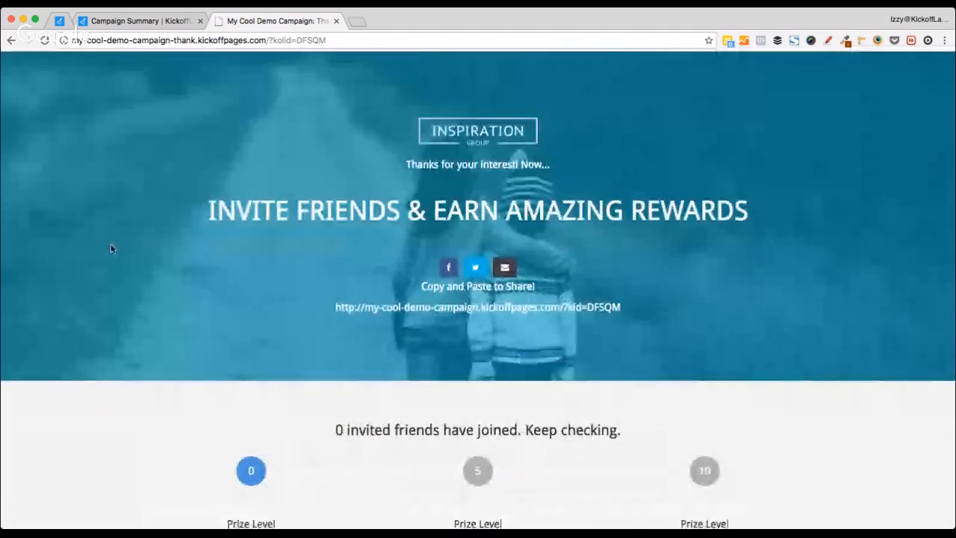
pyautogui.scroll(-3, 110, 249)
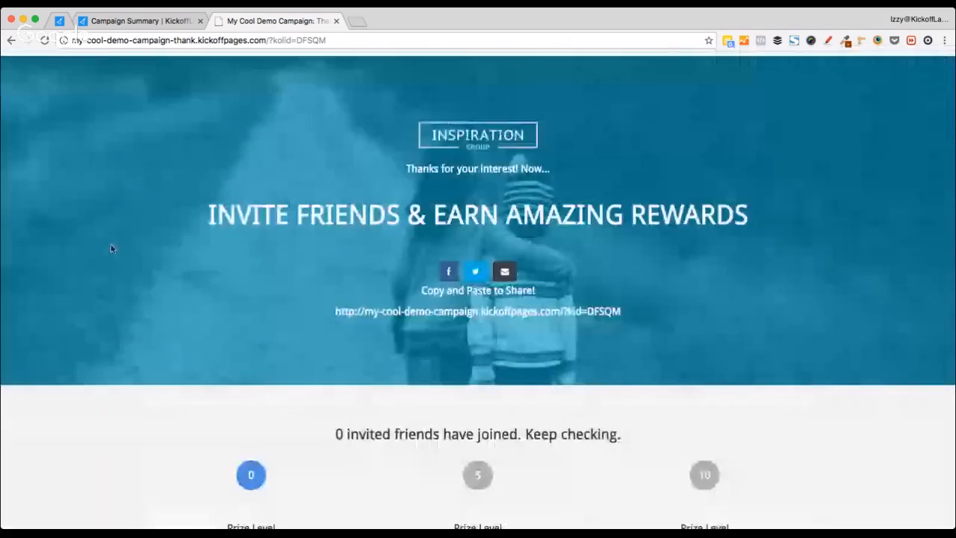
pyautogui.press('super+w')
pyautogui.scroll(-3, 86, 207)
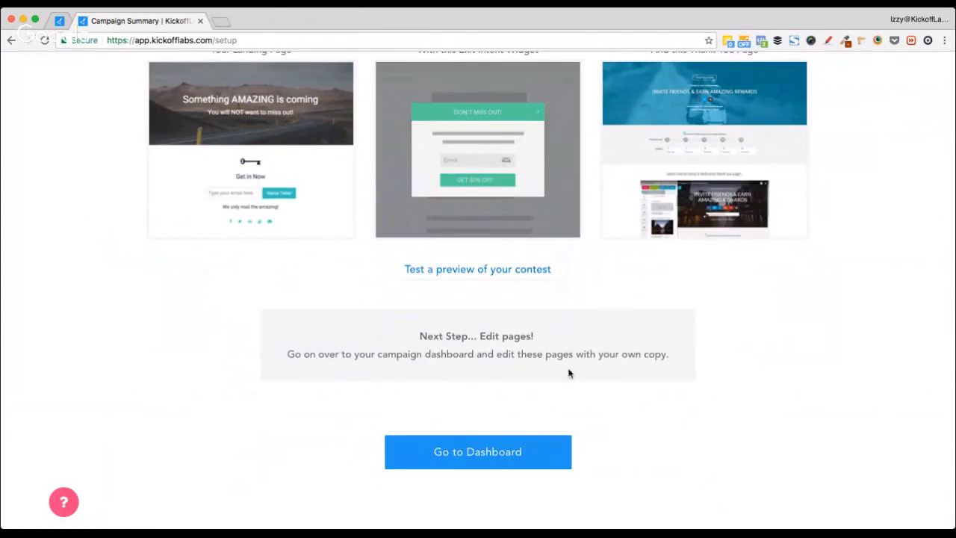
# Step: Go to the campaign dashboard and load the contest landing page into the page editor
pyautogui.click(507, 463)
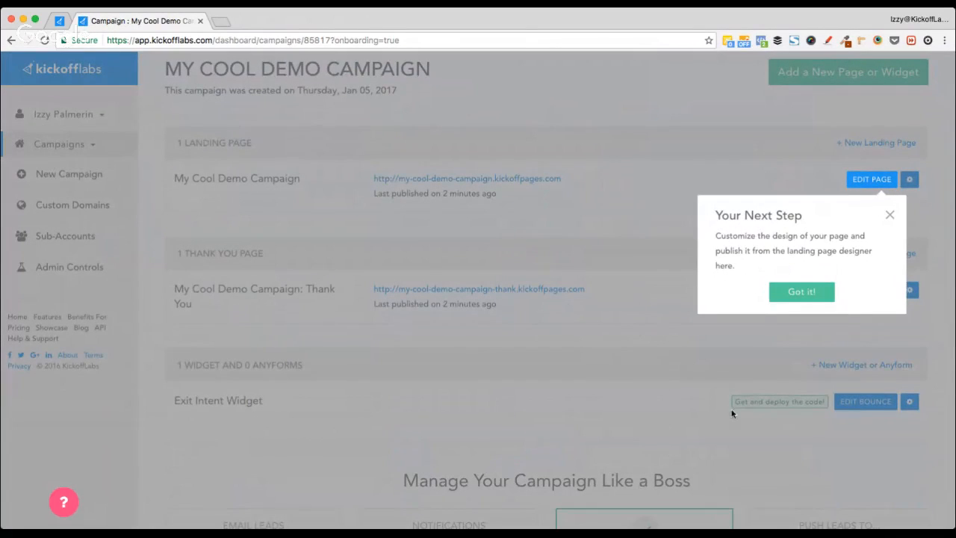
pyautogui.click(871, 184)
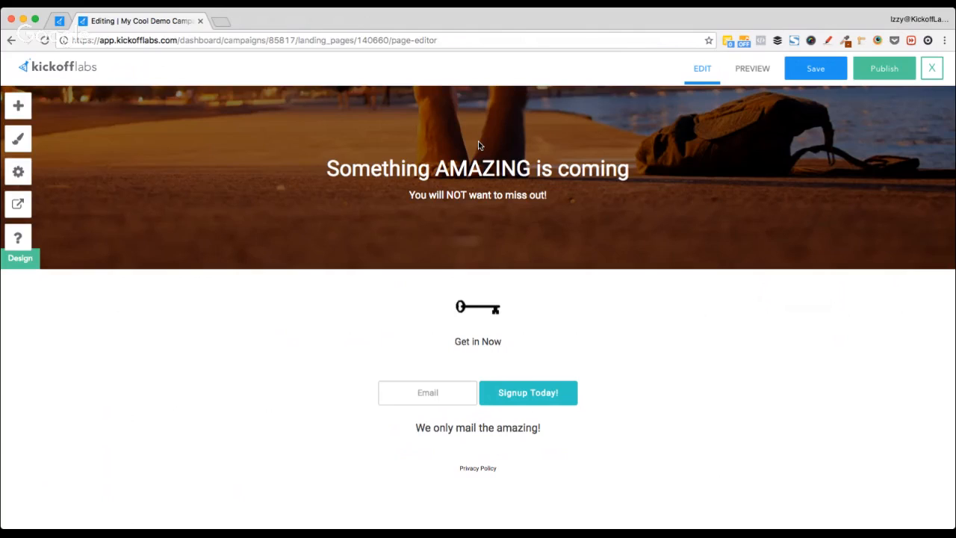
# Step: Select the hero headline and try Heading 2, then restore it to Heading 1
pyautogui.click(324, 164)
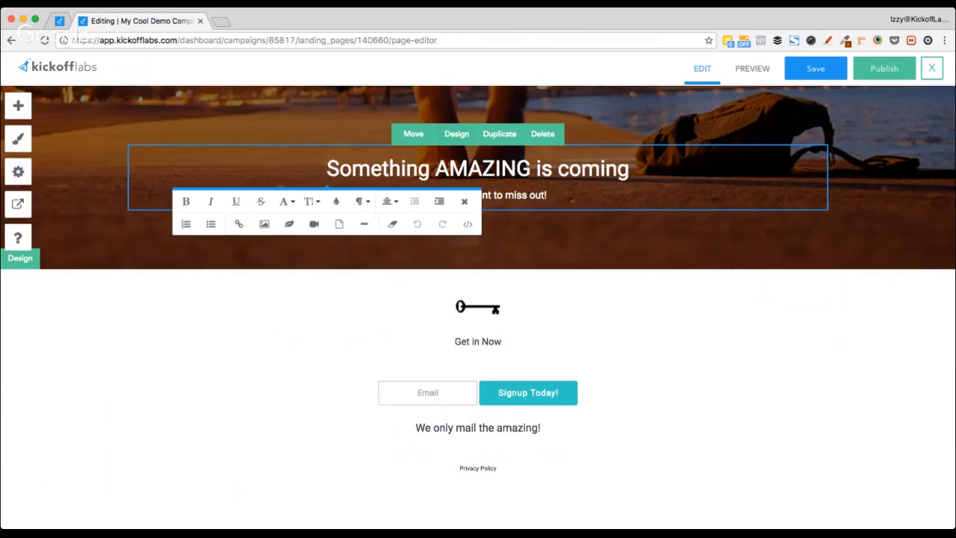
pyautogui.moveTo(324, 165); pyautogui.dragTo(631, 169)
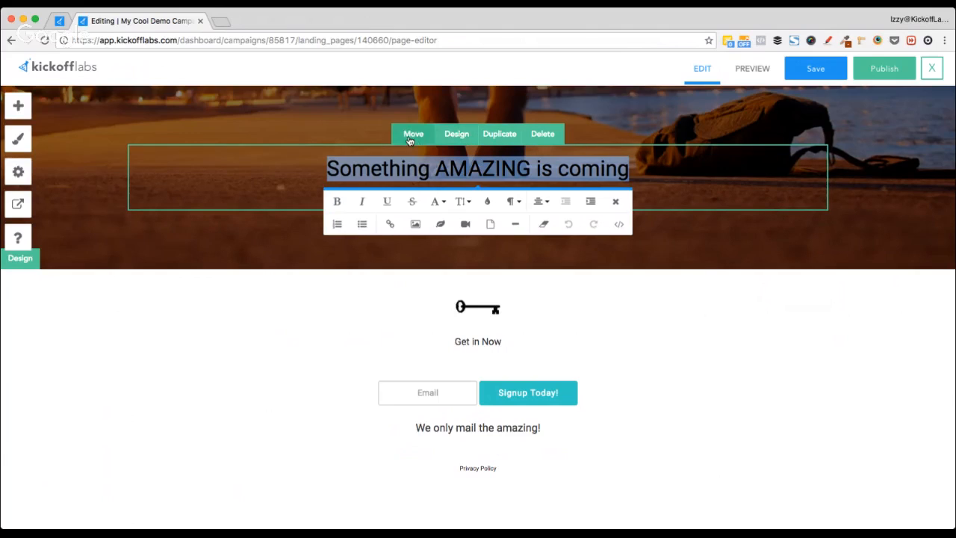
pyautogui.click(513, 202)
pyautogui.click(548, 291)
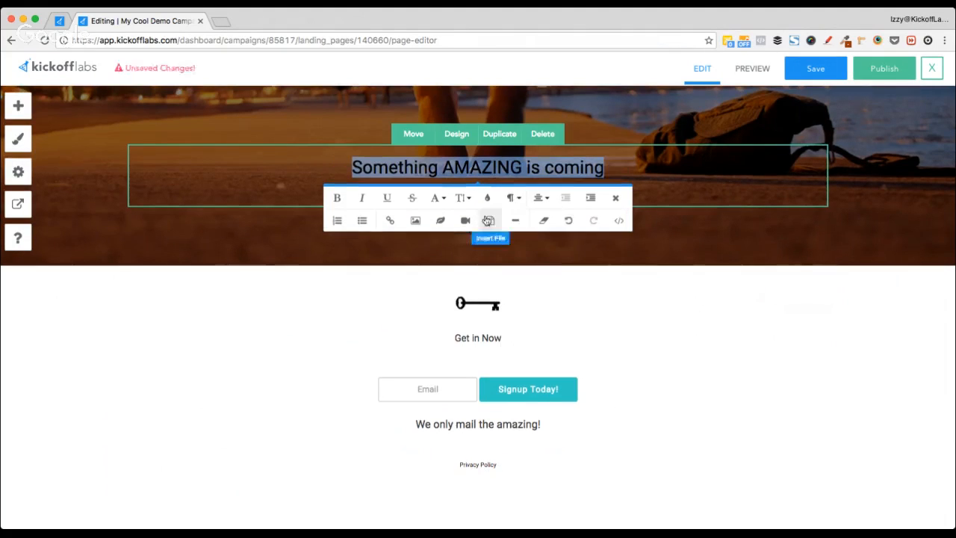
pyautogui.click(506, 195)
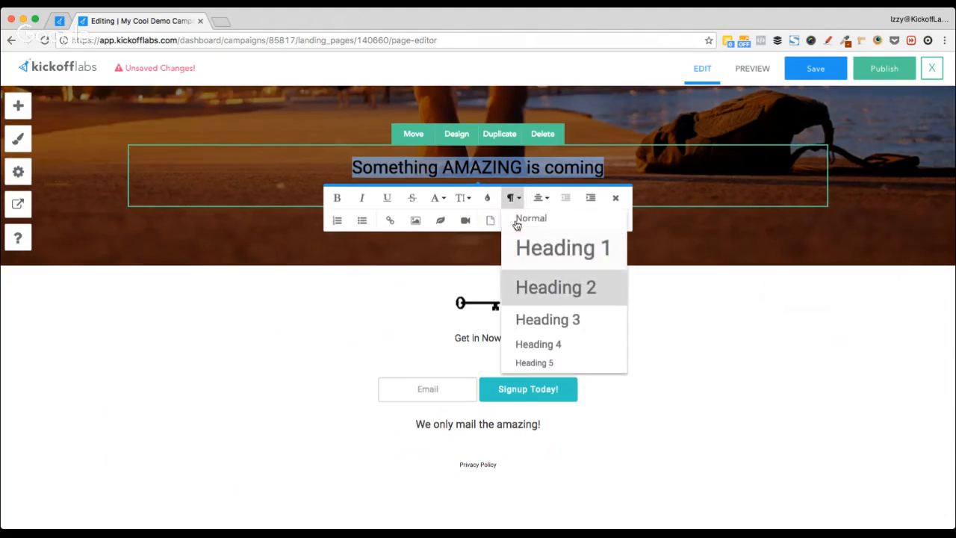
pyautogui.click(546, 258)
pyautogui.click(353, 169)
# Step: Reword the headline from 'Something AMAZING is coming' to 'My AMAZING business is coming'
pyautogui.moveTo(340, 169); pyautogui.dragTo(431, 170)
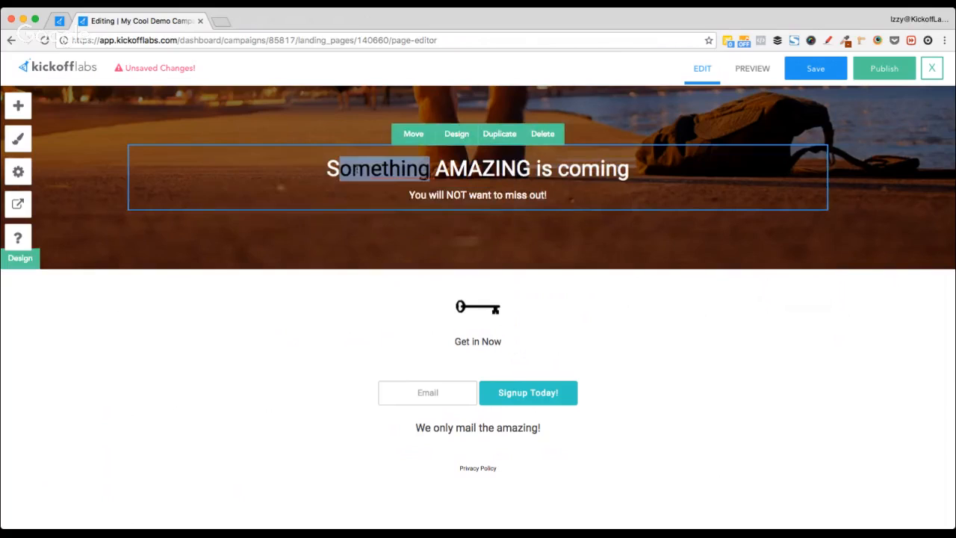
pyautogui.write('My')
pyautogui.press('Left')
pyautogui.press('Left')
pyautogui.press('Left')
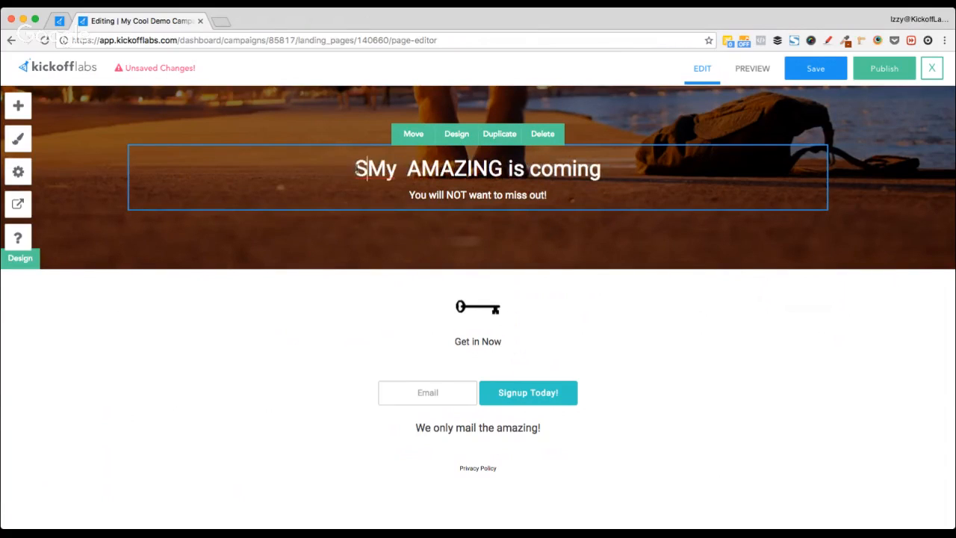
pyautogui.press('BackSpace')
pyautogui.hotkey('alt', 'Right')
pyautogui.press('Right')
pyautogui.press('BackSpace')
pyautogui.hotkey('alt', 'Right')
pyautogui.hotkey('alt', 'Right')
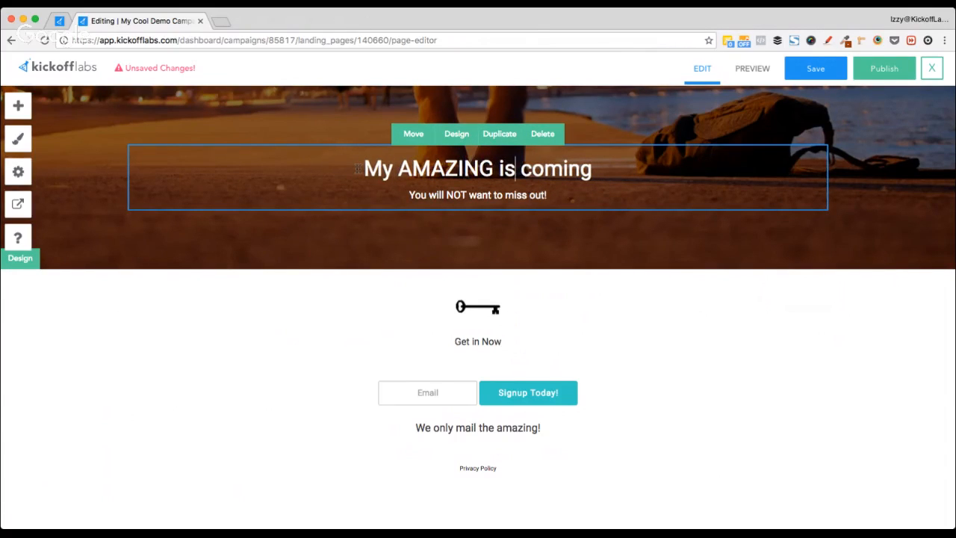
pyautogui.hotkey('alt', 'Left')
pyautogui.write('business')
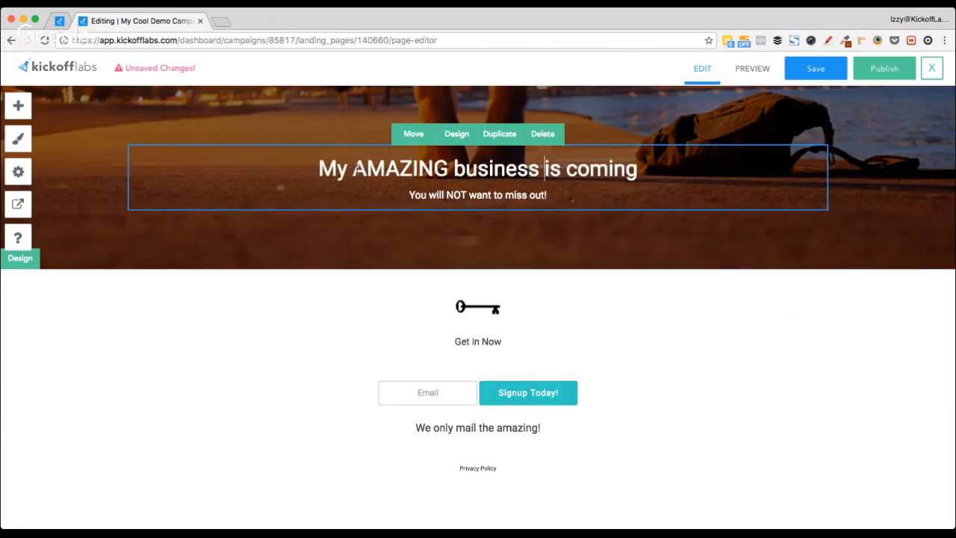
pyautogui.hotkey('alt', 'Right')
pyautogui.hotkey('alt', 'Right')
pyautogui.moveTo(409, 194); pyautogui.dragTo(560, 197)
pyautogui.click(558, 196)
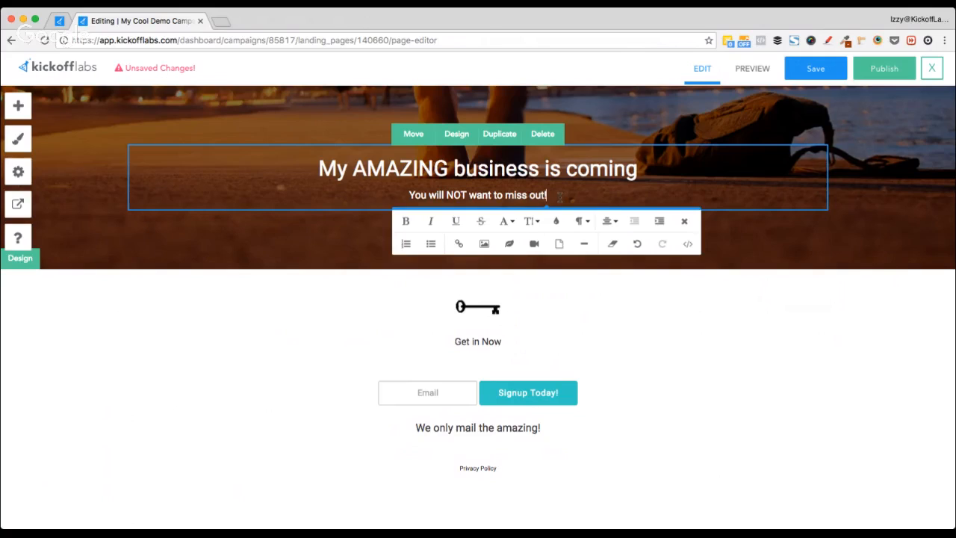
# Step: Replace the whole headline with 'The coolest hip packs on the planet'
pyautogui.click(445, 161)
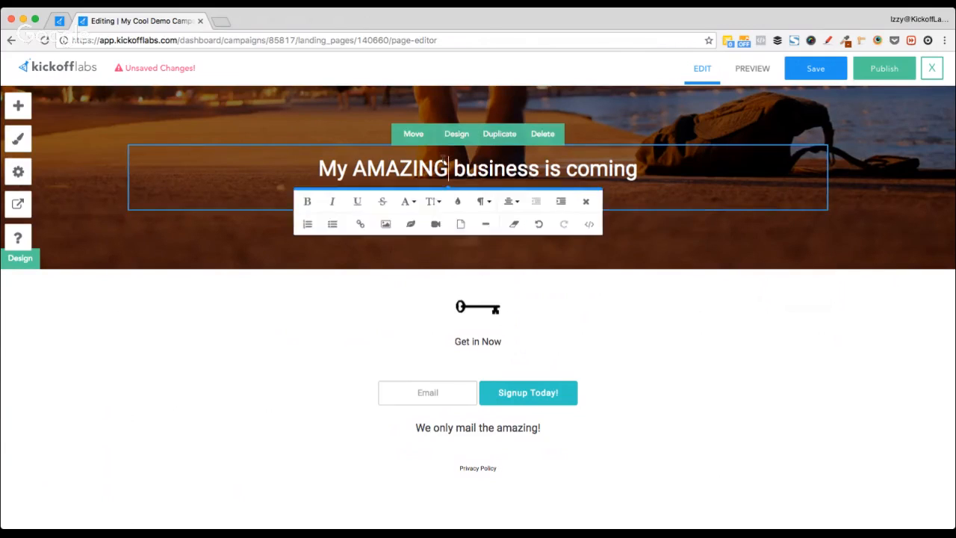
pyautogui.hotkey('alt', 'Left')
pyautogui.hotkey('alt', 'Left')
pyautogui.hotkey('shift', 'alt', 'Right')
pyautogui.hotkey('shift', 'alt', 'Right')
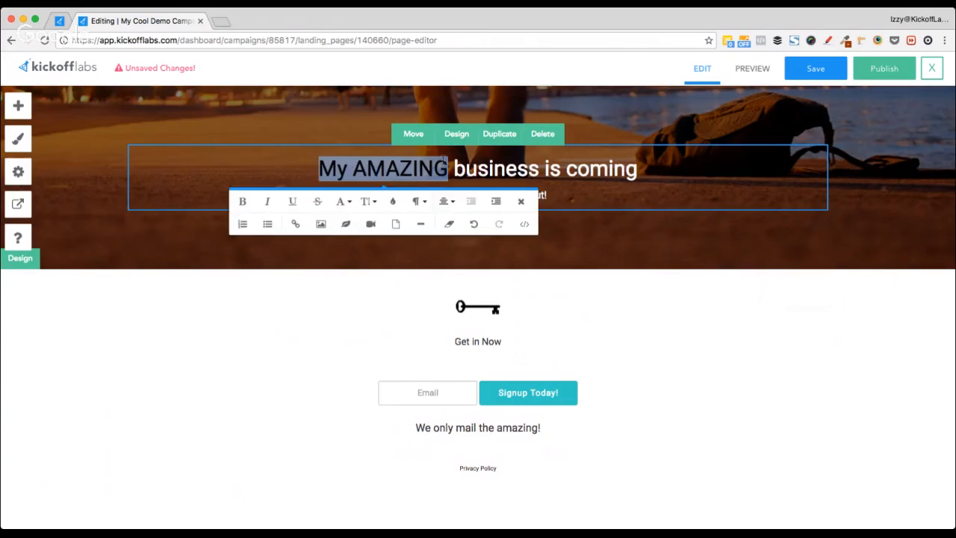
pyautogui.hotkey('shift', 'alt', 'Right')
pyautogui.hotkey('shift', 'alt', 'Right')
pyautogui.hotkey('shift', 'alt', 'Right')
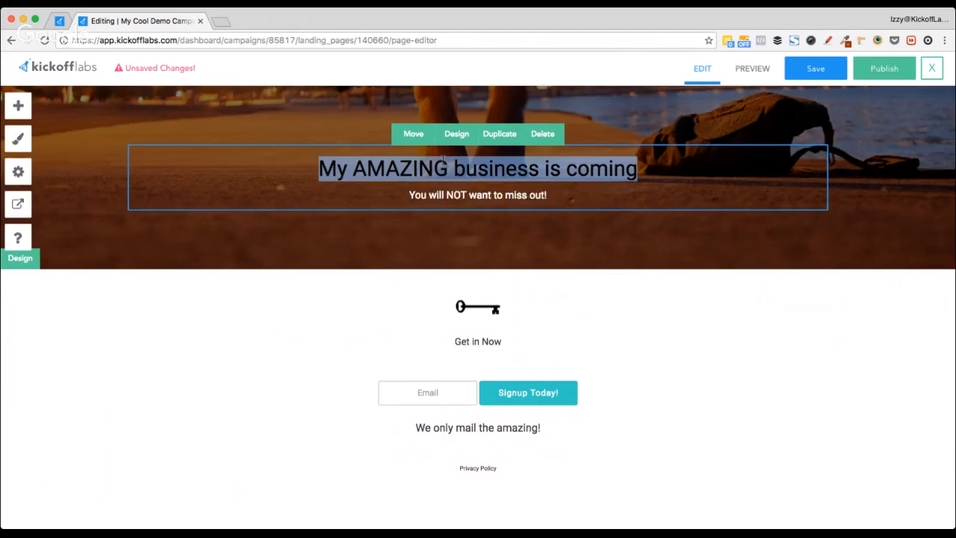
pyautogui.write('The')
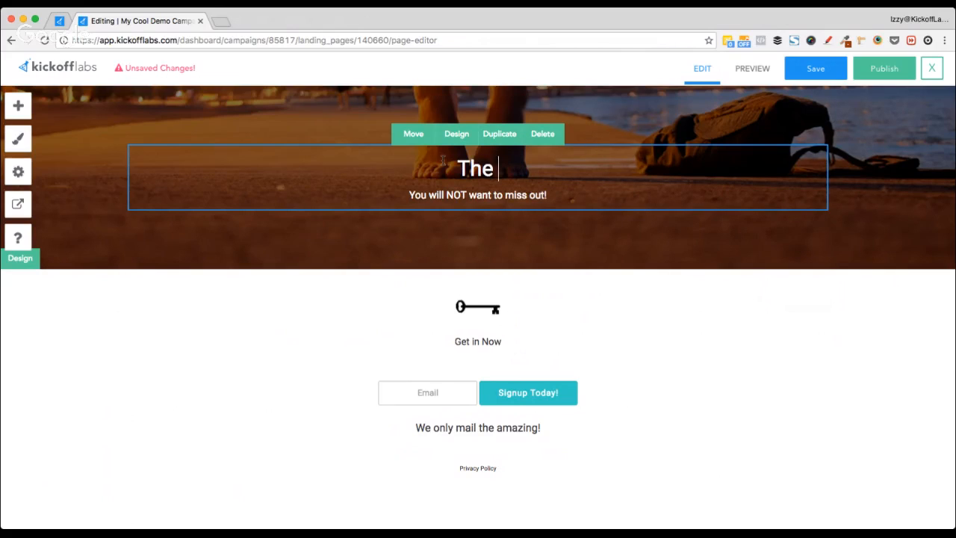
pyautogui.write('coole')
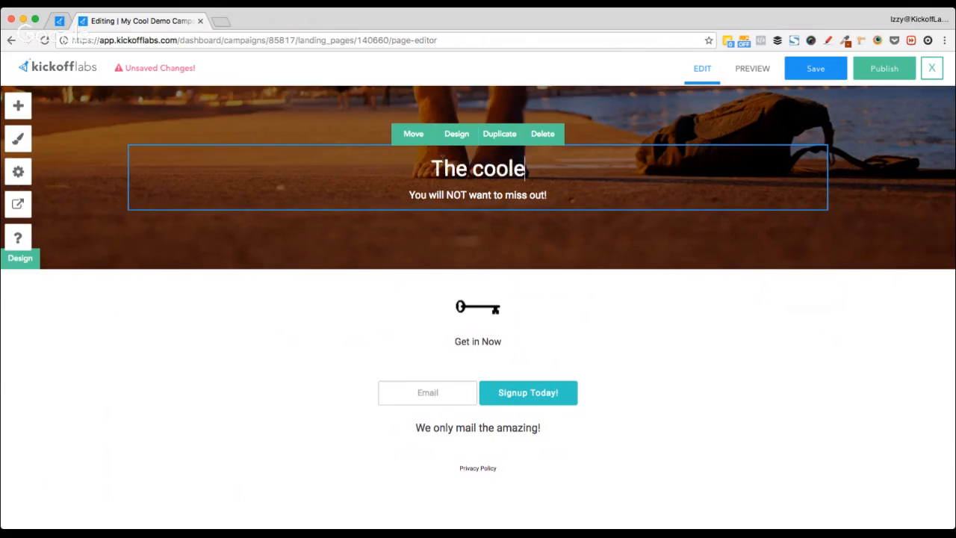
pyautogui.write('st hip packs a')
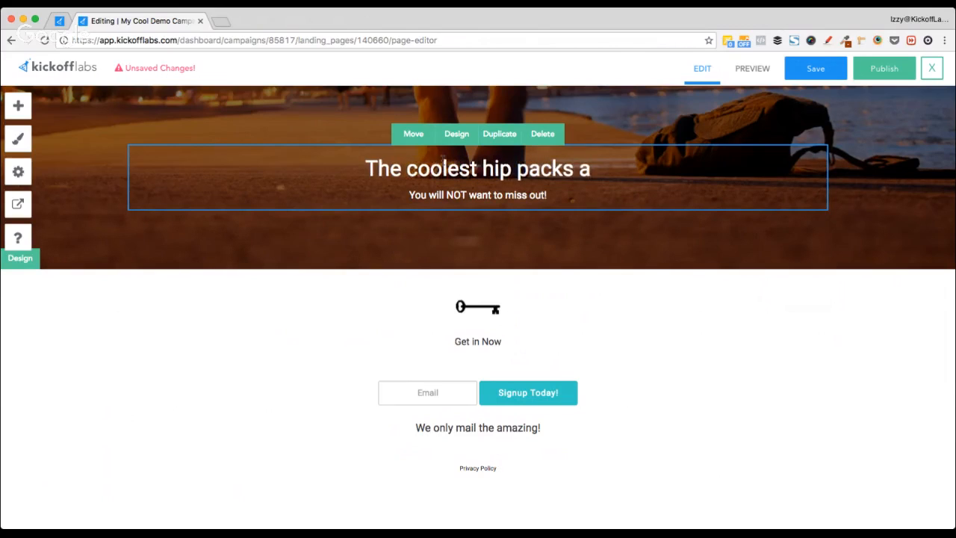
pyautogui.press('BackSpace')
pyautogui.write('om the')
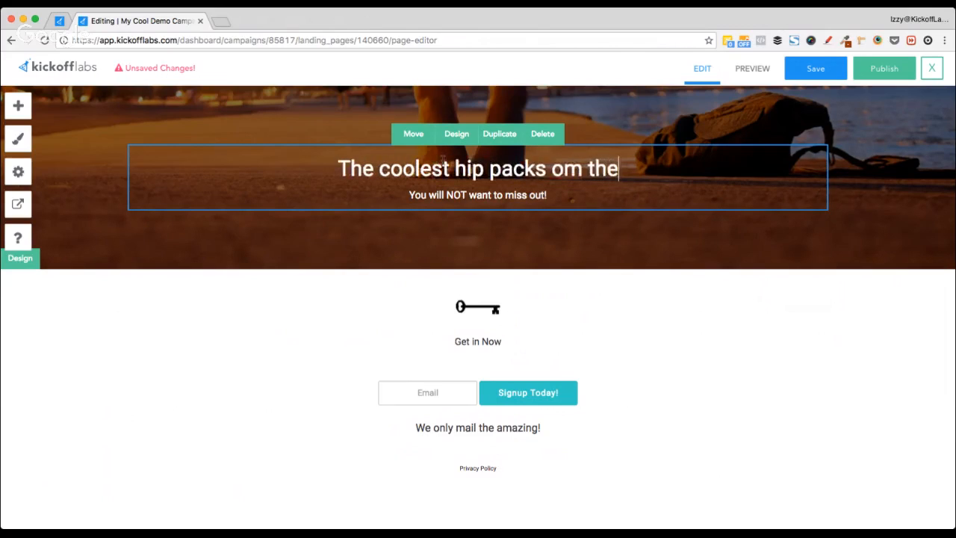
pyautogui.press('BackSpace')
pyautogui.press('BackSpace')
pyautogui.press('BackSpace')
pyautogui.press('BackSpace')
pyautogui.press('BackSpace')
pyautogui.write('n the planet')
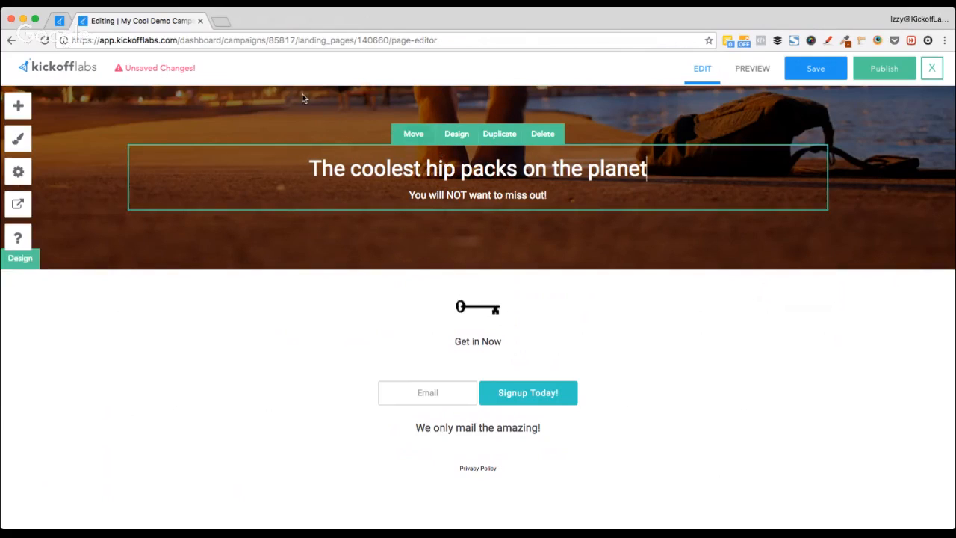
# Step: Open the hero section's design settings and browse background images, keeping the beach image
pyautogui.click(18, 258)
pyautogui.scroll(-3, 100, 384)
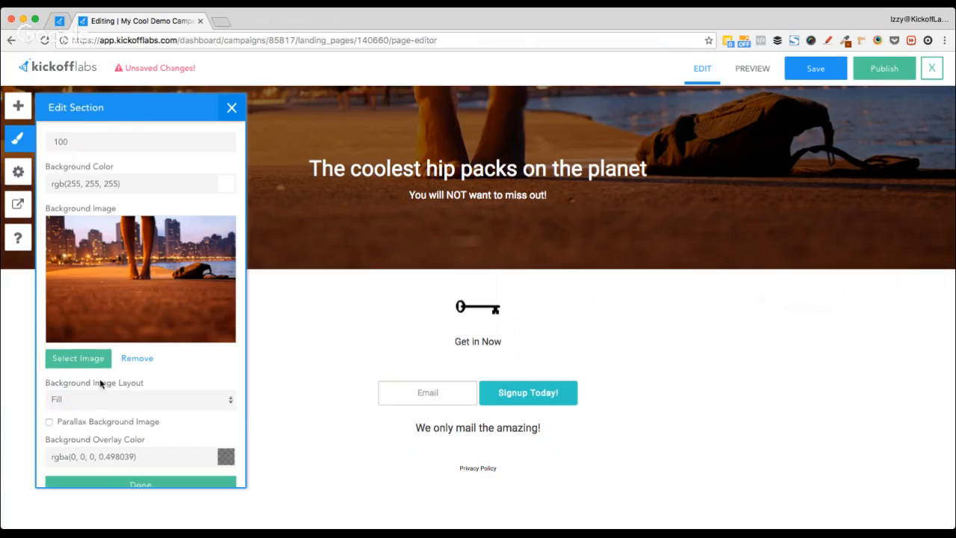
pyautogui.click(69, 361)
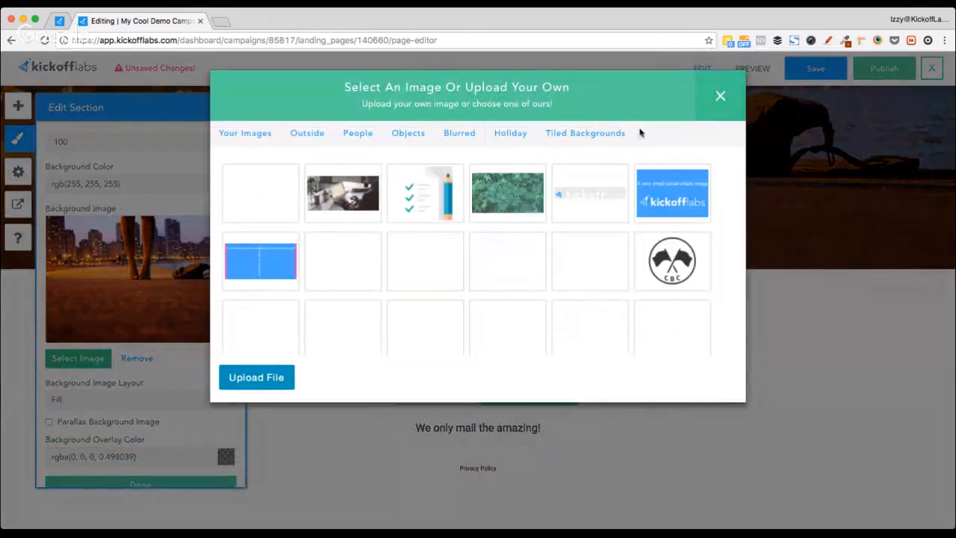
pyautogui.click(720, 96)
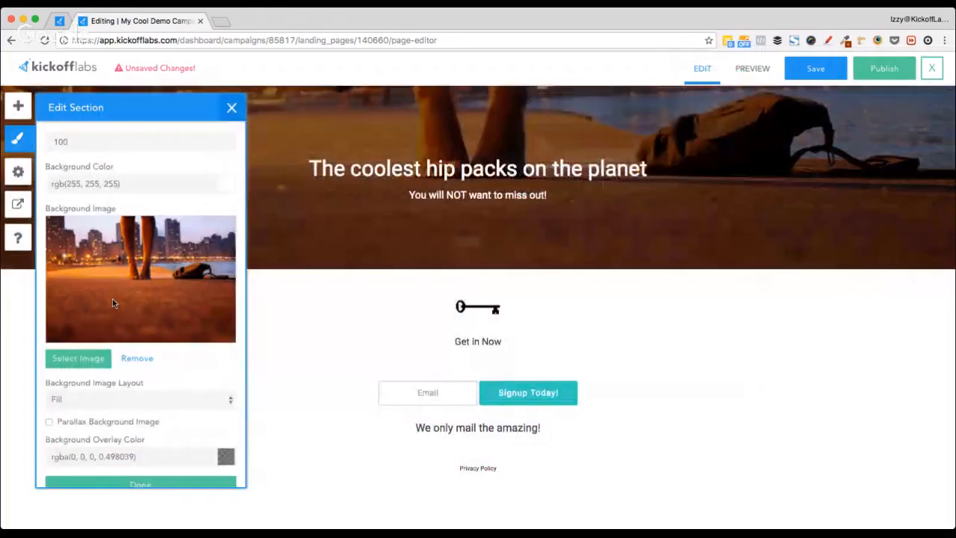
pyautogui.scroll(-1, 114, 302)
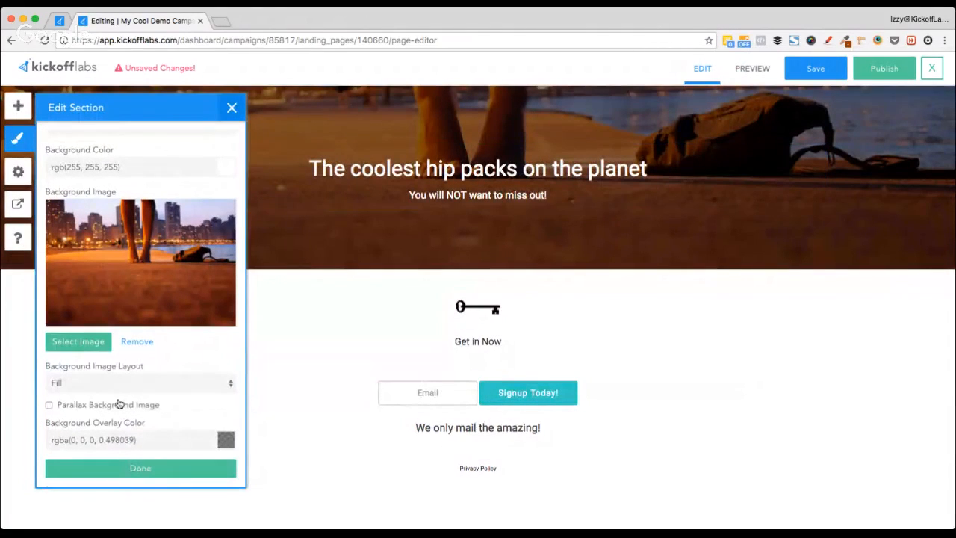
# Step: Tint the background overlay dark blue-teal, rgba(35, 84, 94, 0.58), and finish the design changes
pyautogui.click(162, 442)
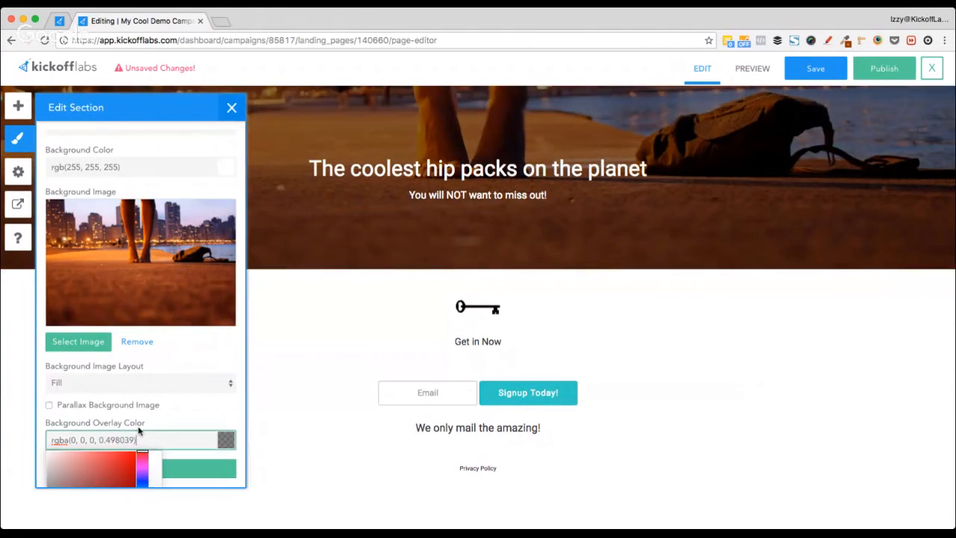
pyautogui.scroll(-3, 138, 430)
pyautogui.moveTo(154, 439)
pyautogui.mouseDown()
pyautogui.moveTo(153, 424)
pyautogui.moveTo(87, 426)
pyautogui.moveTo(85, 417)
pyautogui.moveTo(81, 450)
pyautogui.moveTo(102, 453)
pyautogui.mouseUp()
pyautogui.click(141, 446)
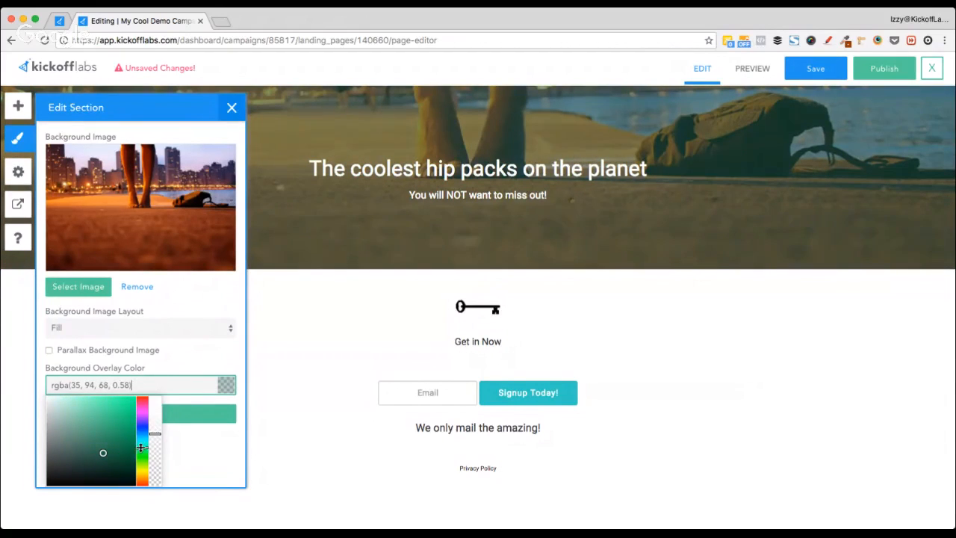
pyautogui.moveTo(142, 447); pyautogui.dragTo(141, 437)
pyautogui.click(186, 456)
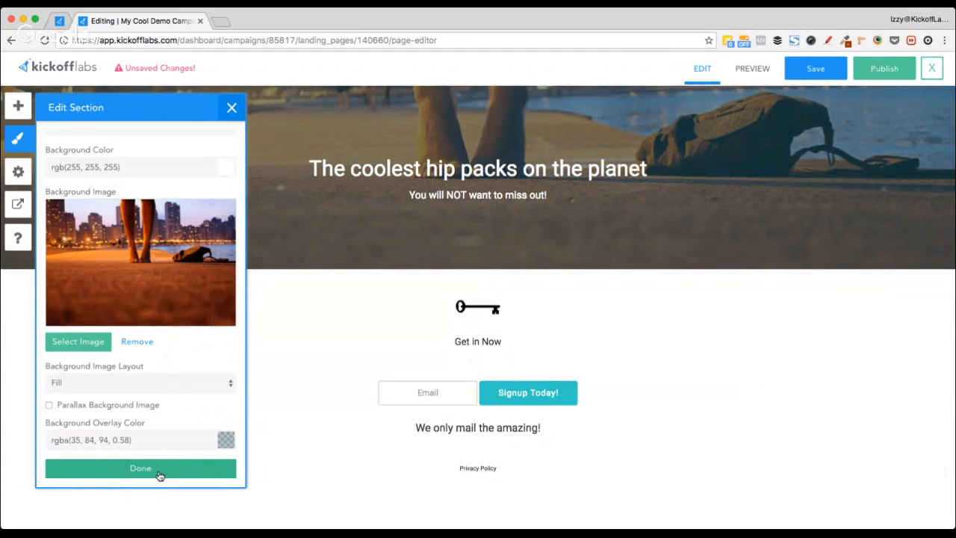
pyautogui.click(160, 468)
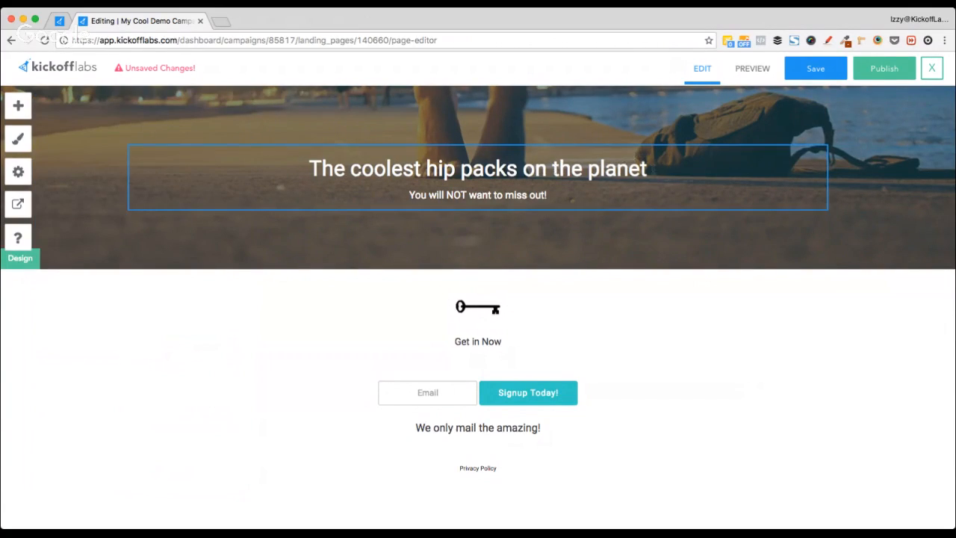
# Step: Start the subtitle with a new sign-up line ending in 'access.' and delete 'You will NOT want to miss out!'
pyautogui.click(651, 170)
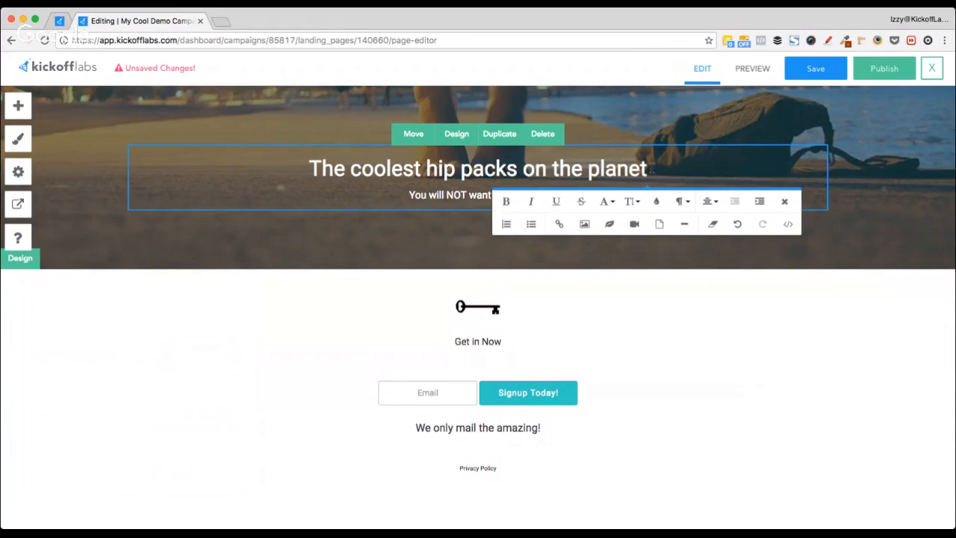
pyautogui.press('Escape')
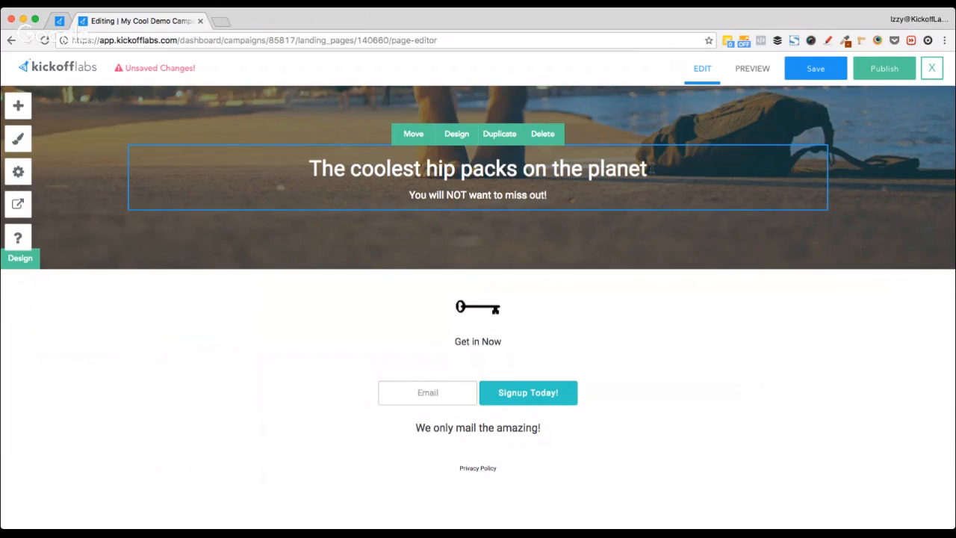
pyautogui.hotkey('alt', 'Left')
pyautogui.hotkey('alt', 'Left')
pyautogui.write('Sign up')
pyautogui.write(' for ear')
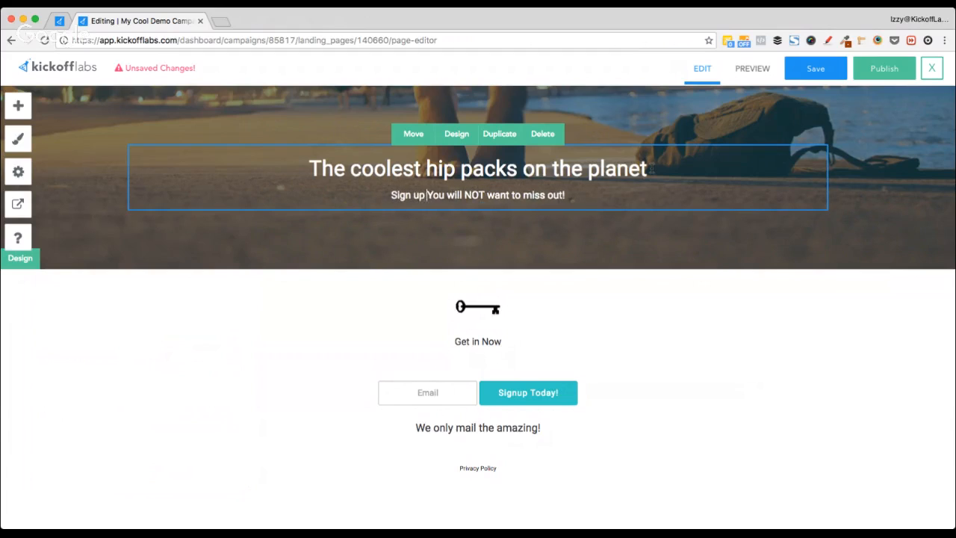
pyautogui.write('vcess')
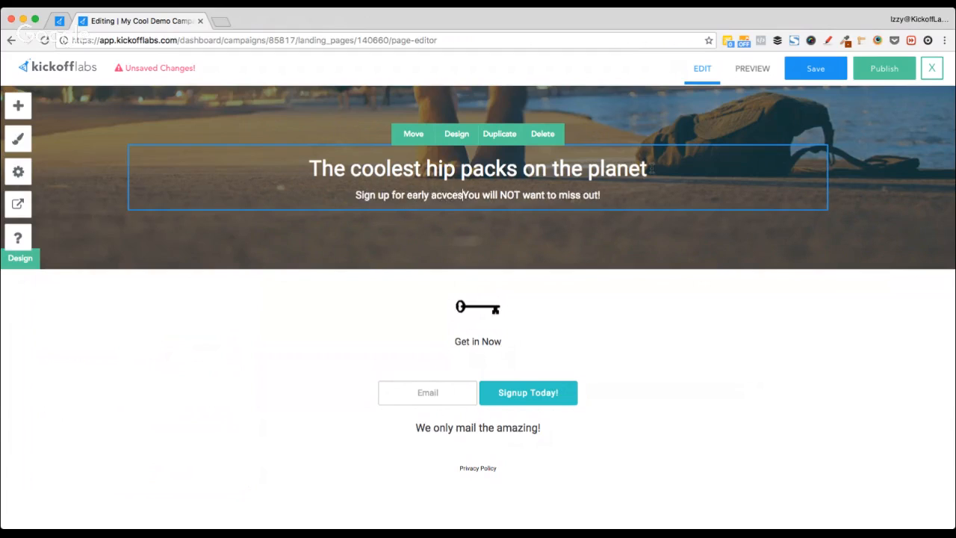
pyautogui.moveTo(466, 195); pyautogui.dragTo(352, 195)
pyautogui.doubleClick(447, 195)
pyautogui.write('access.')
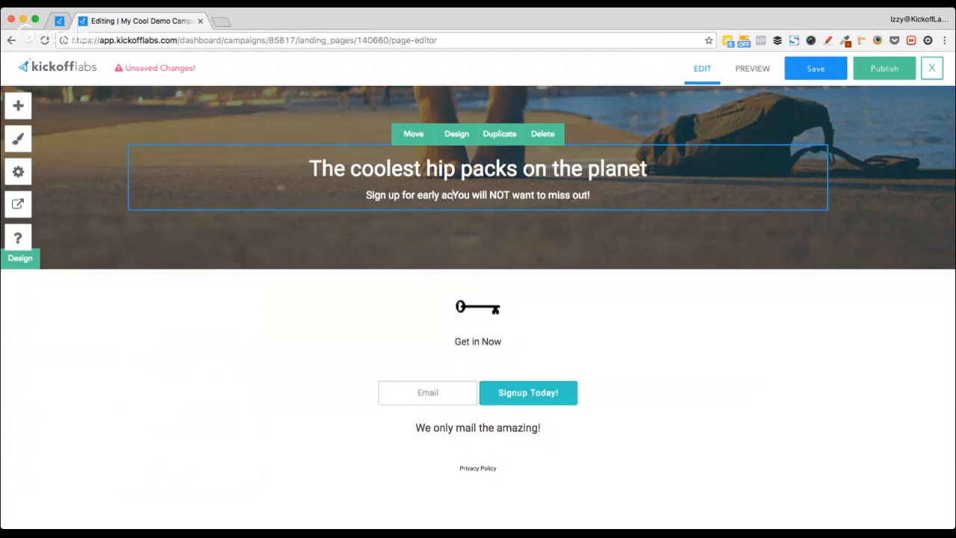
pyautogui.hotkey('shift', 'End')
pyautogui.press('BackSpace')
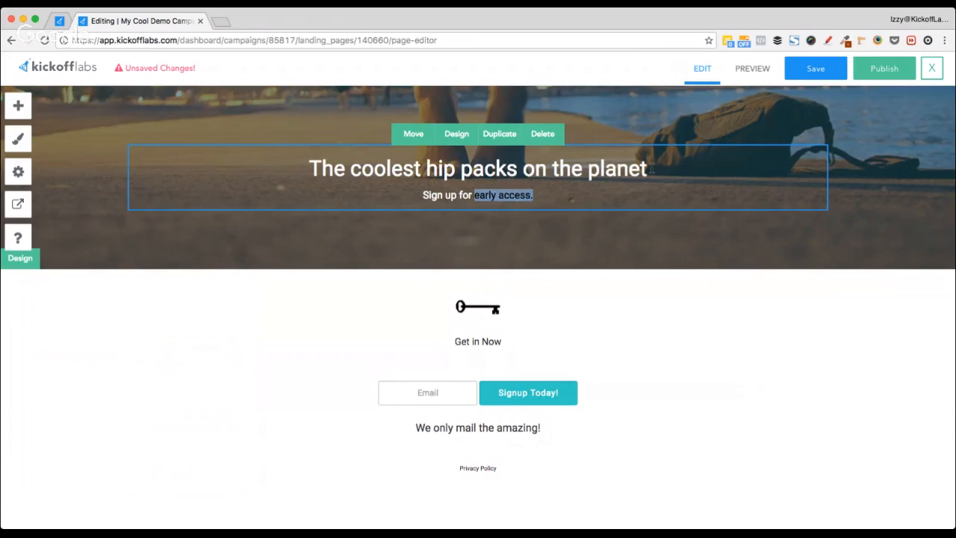
# Step: Continue the subtitle with 'your hip pack and the chance to earn additional'
pyautogui.write('your chance to win')
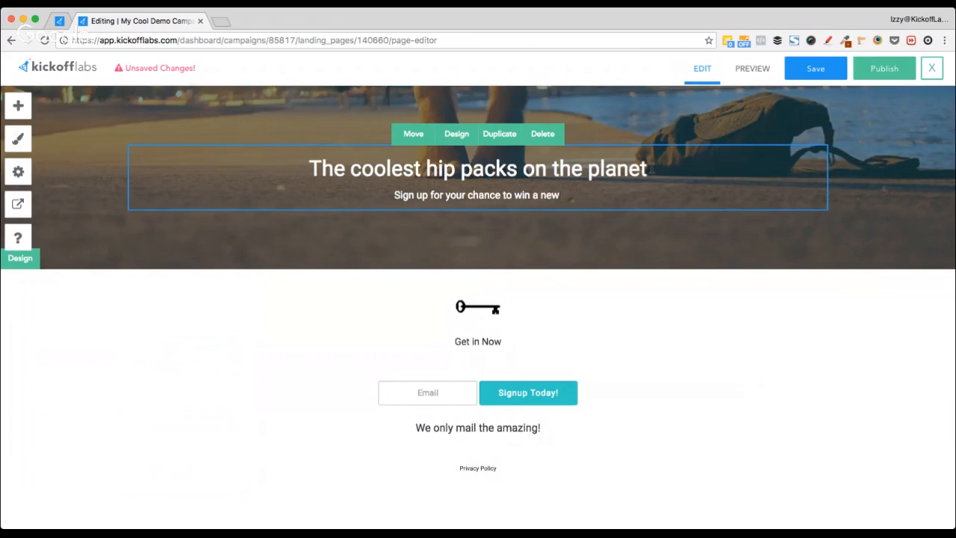
pyautogui.hotkey('alt', 'shift', 'Left')
pyautogui.write('hi pak')
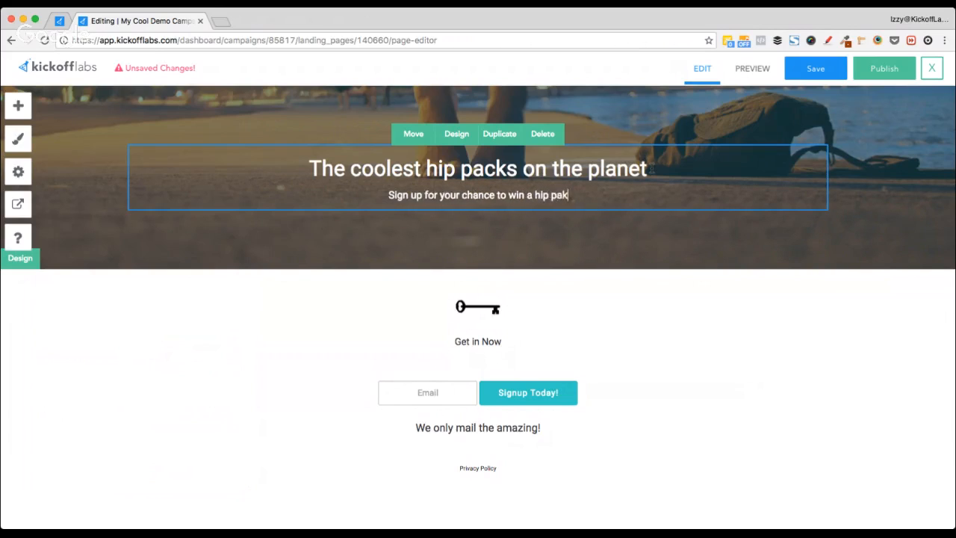
pyautogui.press('BackSpace')
pyautogui.press('BackSpace')
pyautogui.press('BackSpace')
pyautogui.write('ck and the')
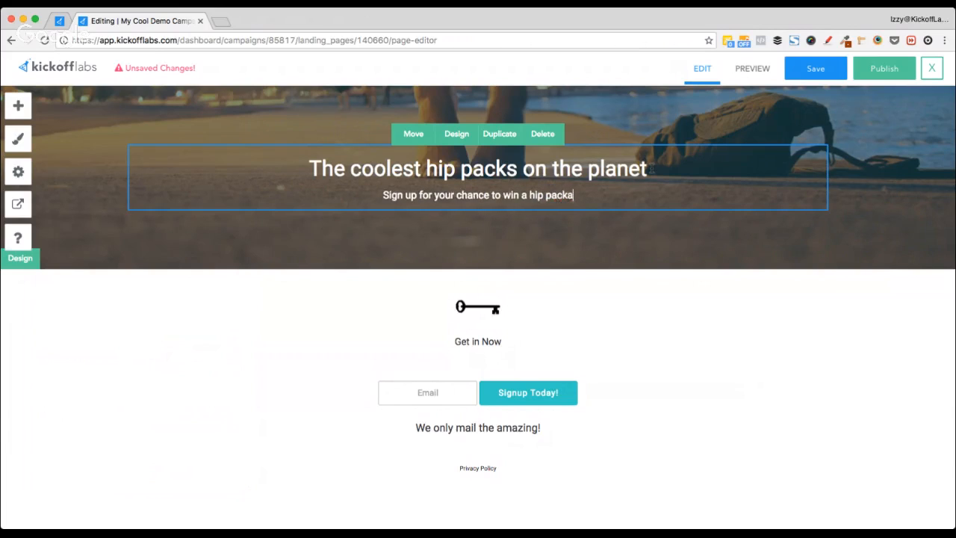
pyautogui.write(' chance to')
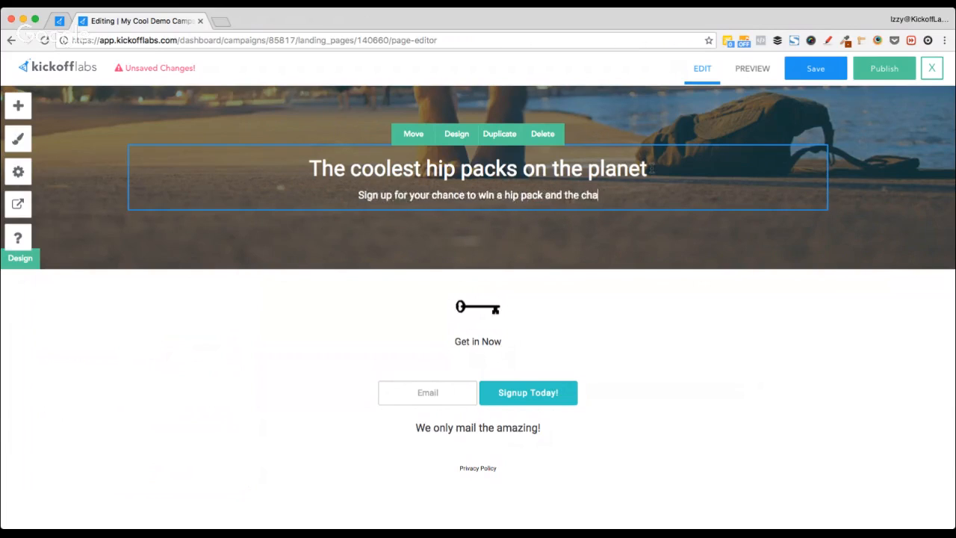
pyautogui.press('BackSpace')
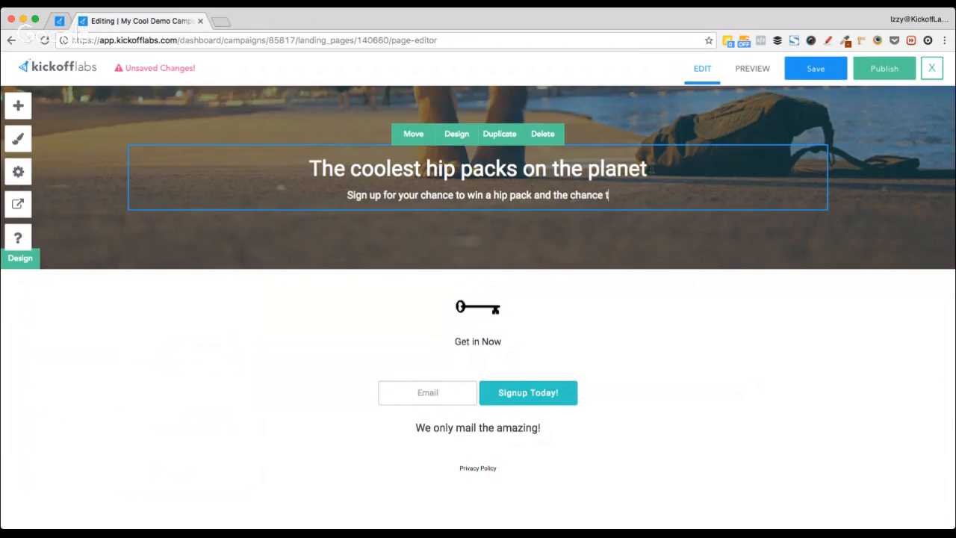
pyautogui.write('o earn addiotoinal;')
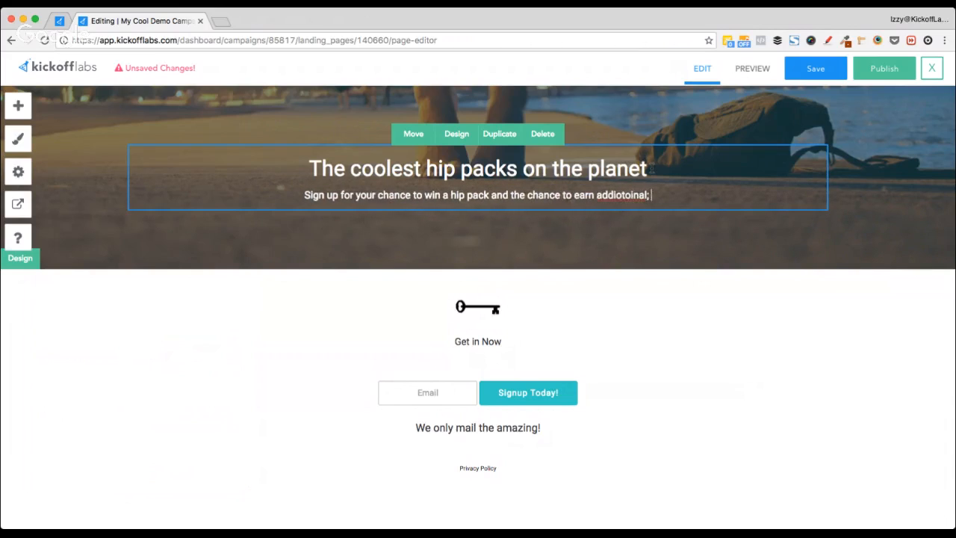
pyautogui.hotkey('alt', 'shift', 'Left')
pyautogui.write('additional')
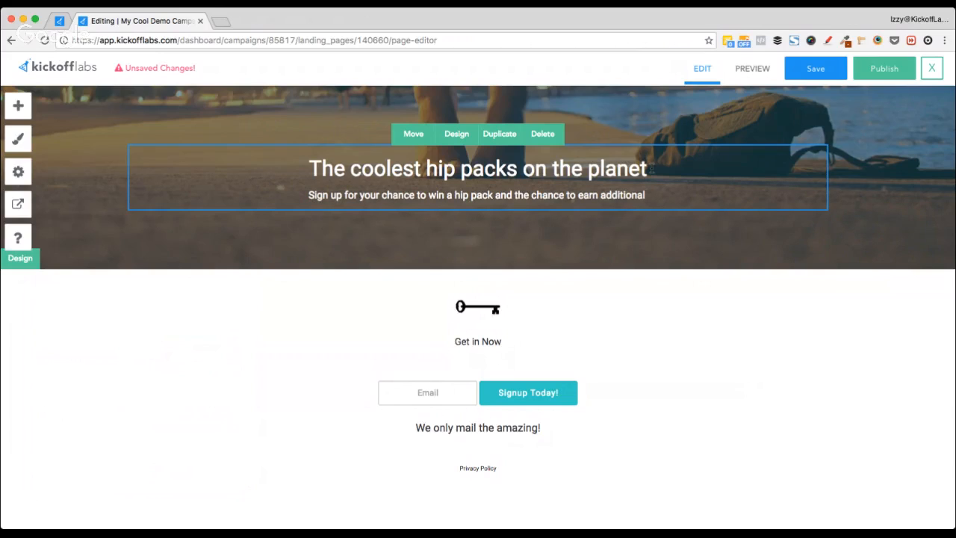
# Step: Insert 'rewards' so the subheading ends with 'earn additional rewards'
pyautogui.hotkey('alt', 'Left')
pyautogui.hotkey('alt', 'Left')
pyautogui.hotkey('alt', 'Left')
pyautogui.hotkey('alt', 'Left')
pyautogui.hotkey('alt', 'Left')
pyautogui.hotkey('alt', 'Left')
pyautogui.hotkey('alt', 'Left')
pyautogui.hotkey('alt', 'Left')
pyautogui.hotkey('alt', 'Left')
pyautogui.hotkey('alt', 'Left')
pyautogui.hotkey('alt', 'Left')
pyautogui.hotkey('alt', 'Right')
pyautogui.hotkey('alt', 'Right')
pyautogui.write('rewards,')
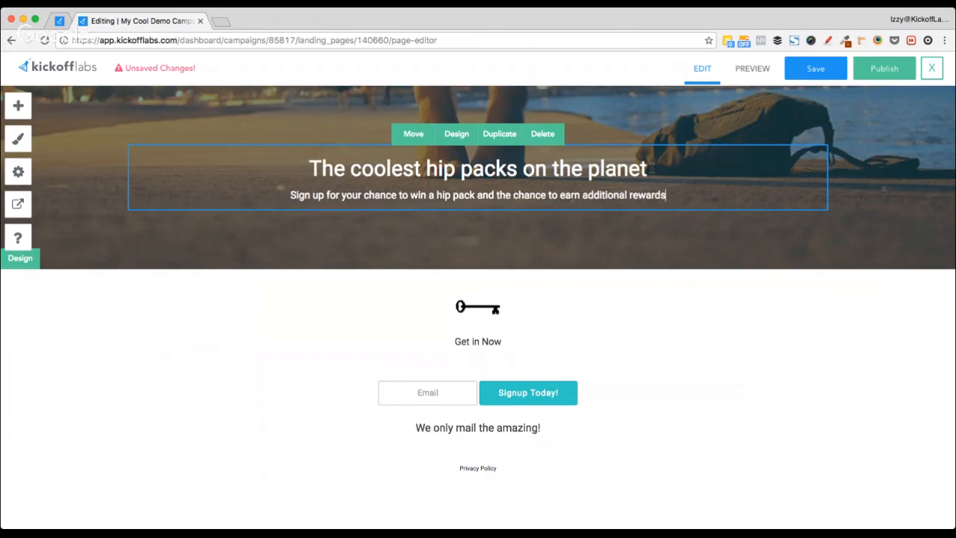
pyautogui.hotkey('alt', 'shift', 'Left')
pyautogui.hotkey('alt', 'shift', 'Left')
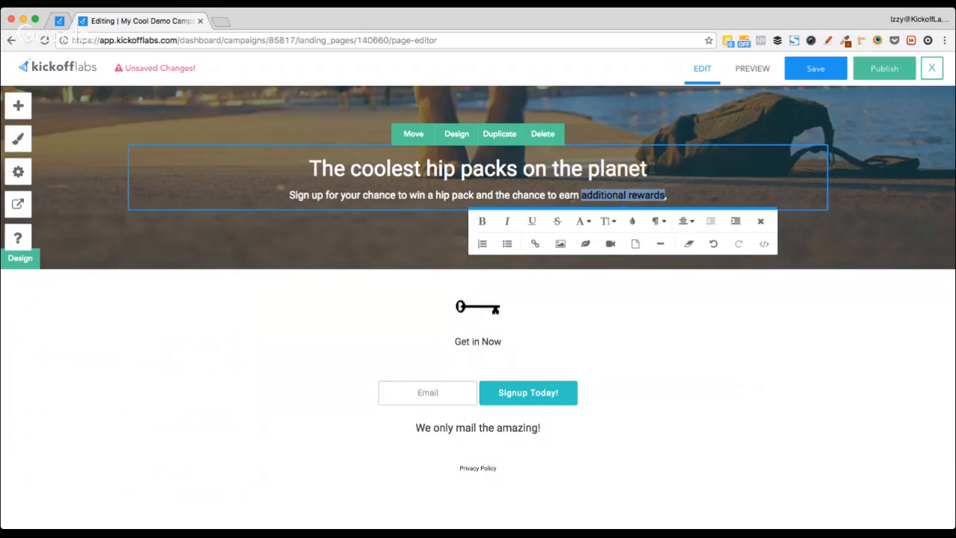
pyautogui.hotkey('alt', 'shift', 'Left')
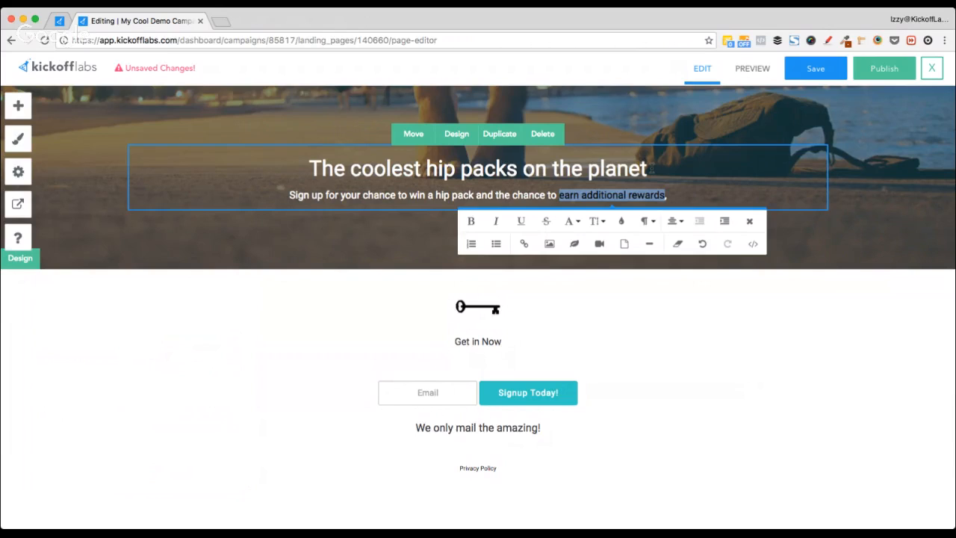
pyautogui.press('Right')
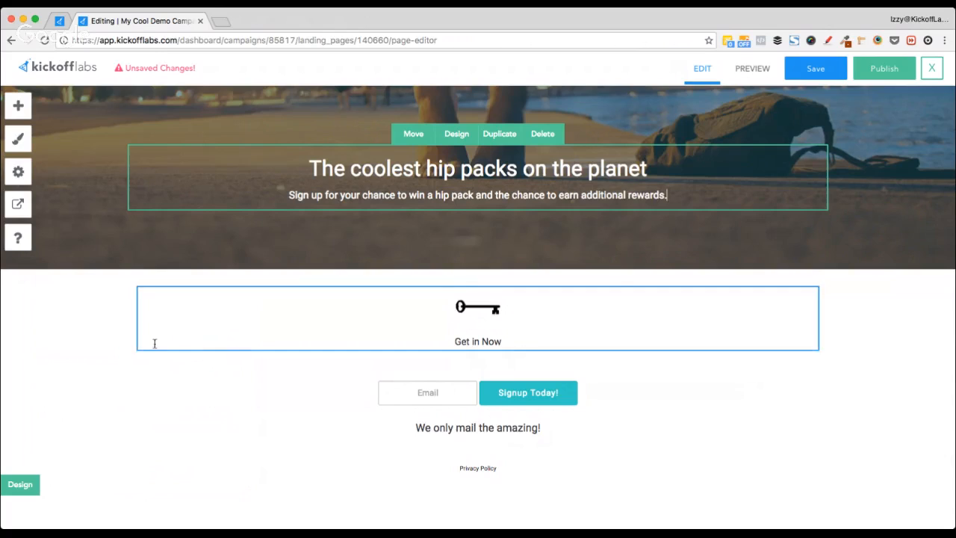
pyautogui.click(112, 347)
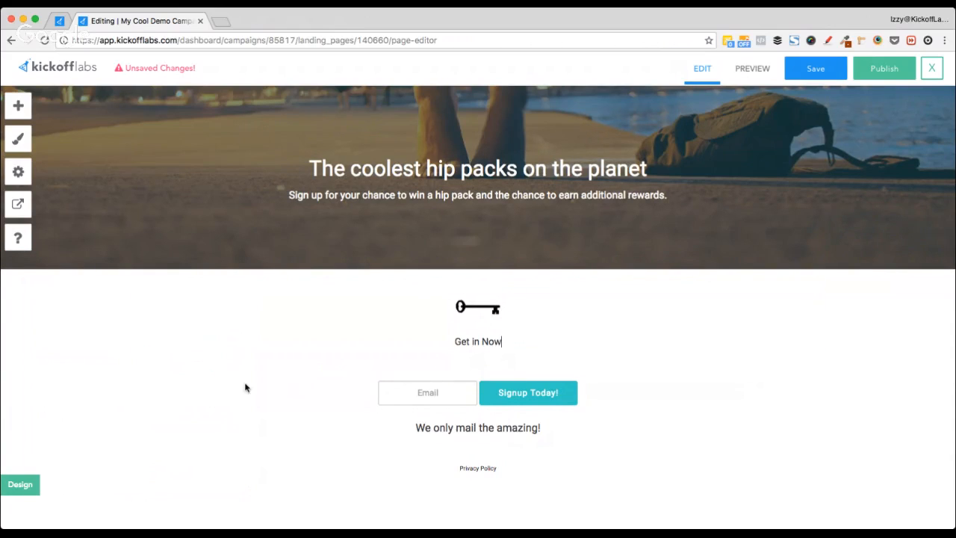
pyautogui.click(431, 389)
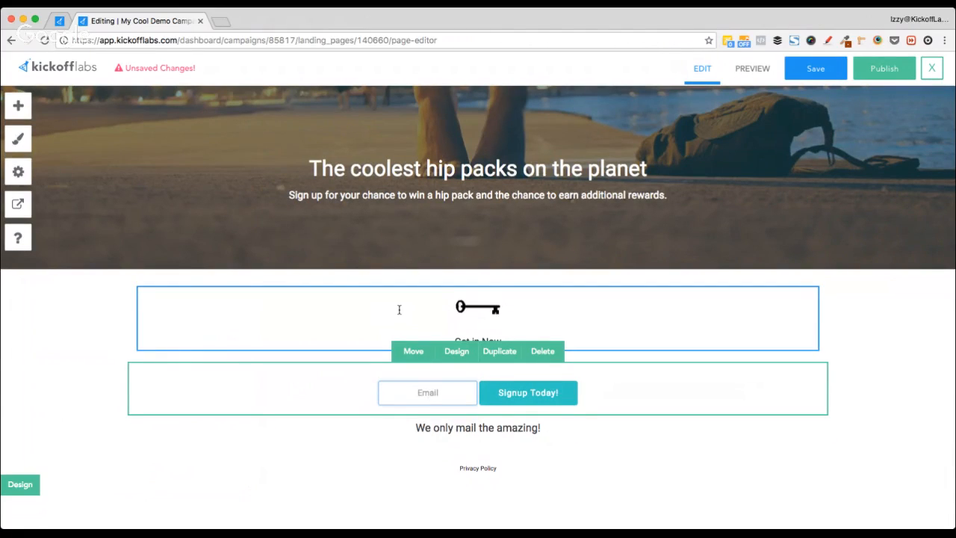
pyautogui.moveTo(475, 383)
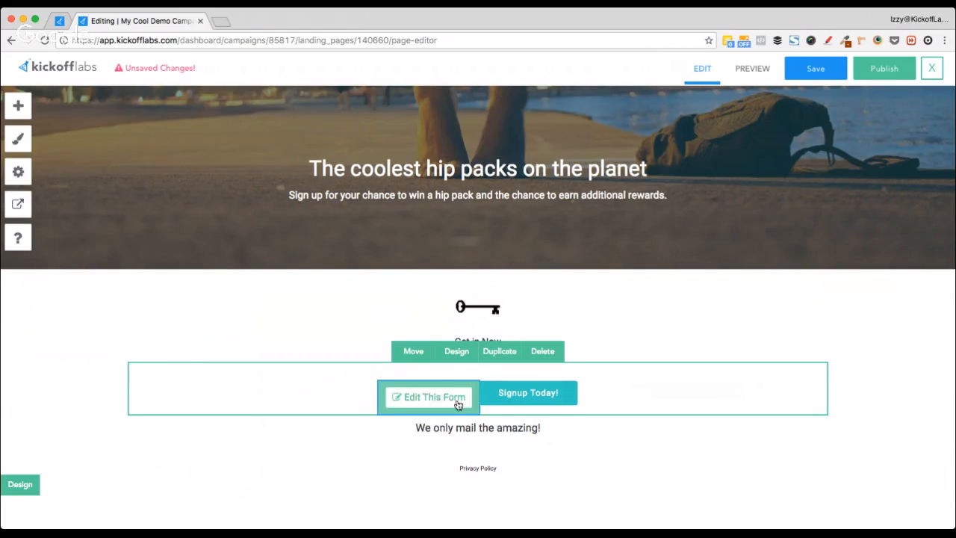
# Step: Add a single-line text field to the signup form labelled 'First Name'
pyautogui.click(415, 401)
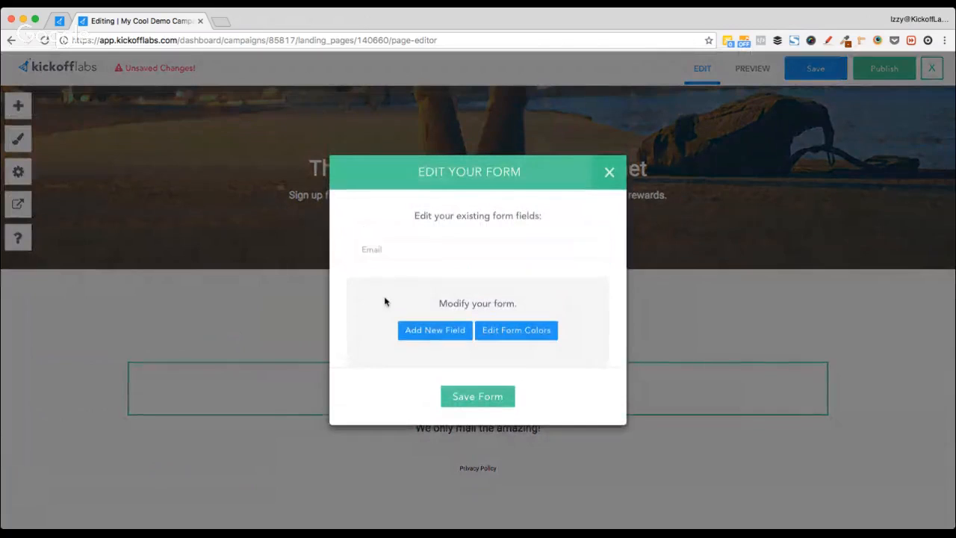
pyautogui.click(423, 329)
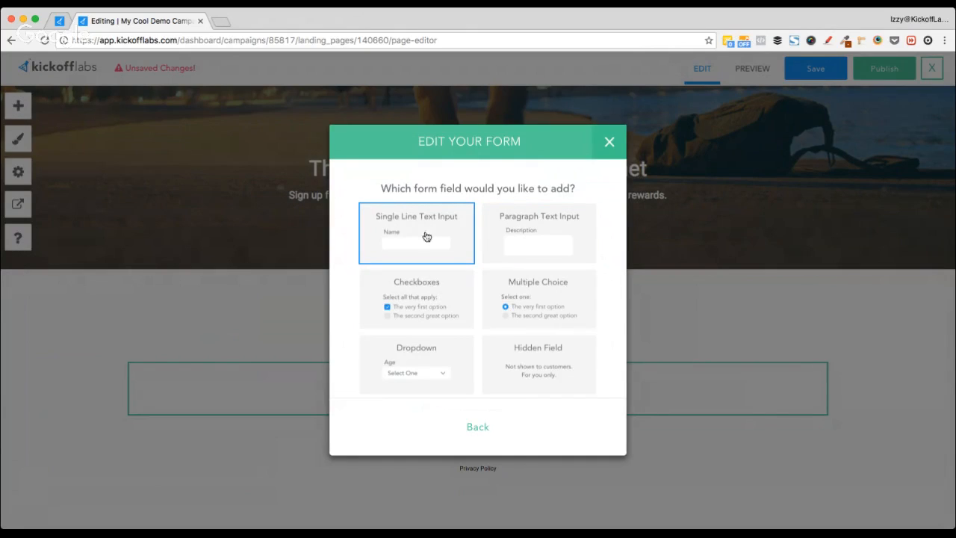
pyautogui.click(404, 238)
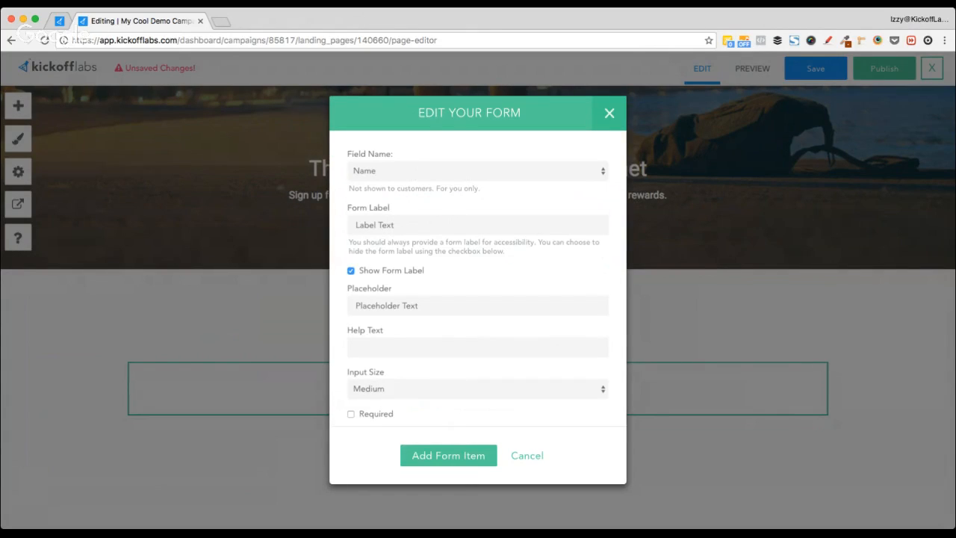
pyautogui.click(406, 223)
pyautogui.tripleClick(404, 219)
pyautogui.write('First')
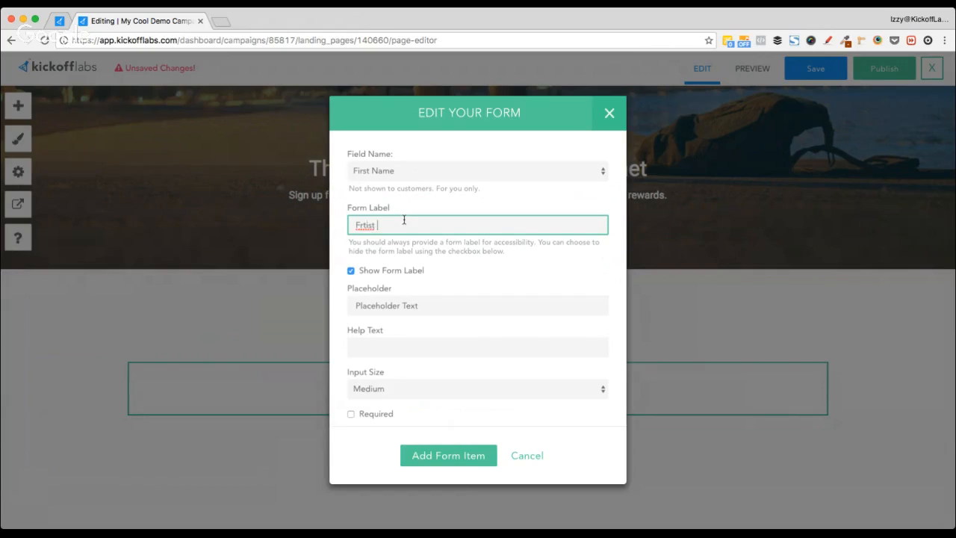
pyautogui.press('super+a')
pyautogui.write('Firsyt N')
pyautogui.press('BackSpace')
pyautogui.press('BackSpace')
pyautogui.press('BackSpace')
pyautogui.press('BackSpace')
pyautogui.write('t Name')
# Step: Use 'First Name' as the field's placeholder and hide its label
pyautogui.press('super+a')
pyautogui.press('super+c')
pyautogui.tripleClick(428, 300)
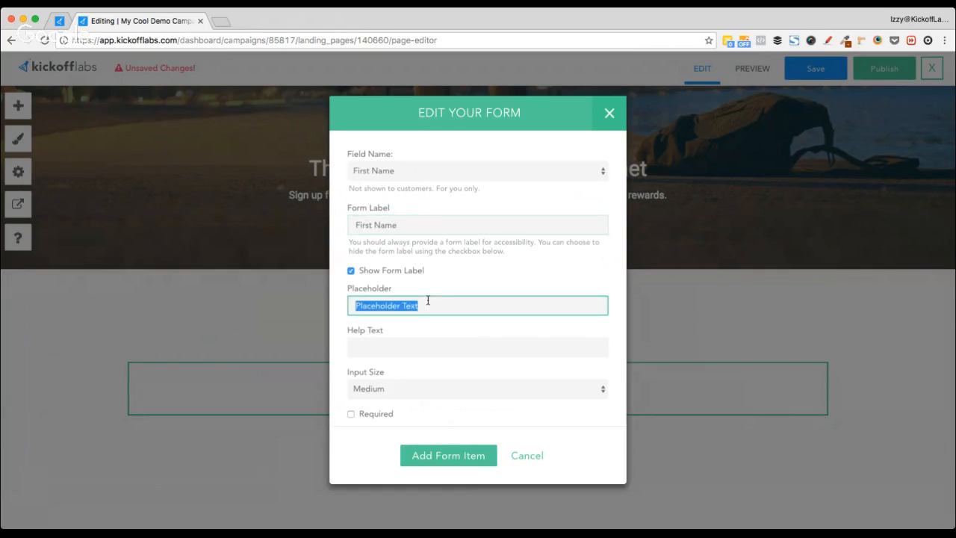
pyautogui.press('super+v')
pyautogui.click(365, 273)
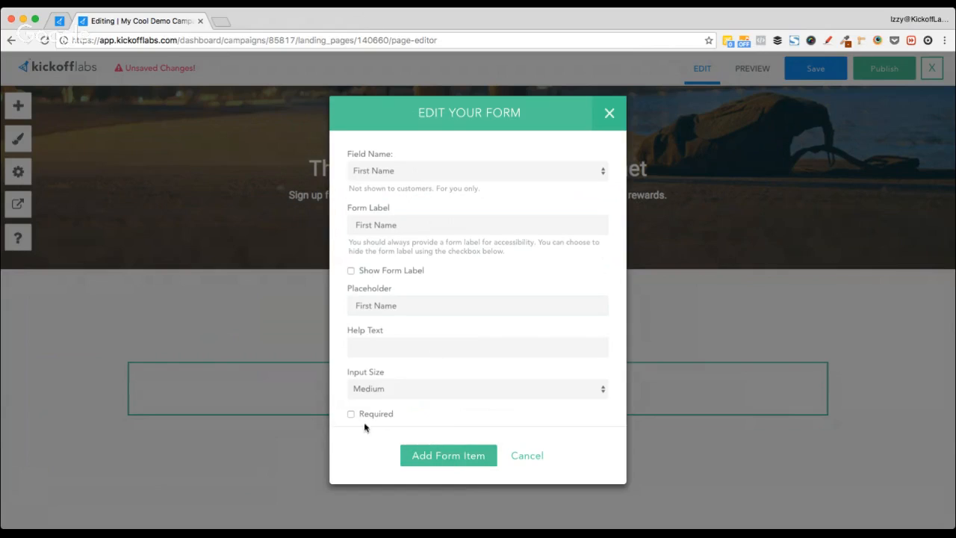
# Step: Add the First Name field, move it above Email, and save the form
pyautogui.click(444, 468)
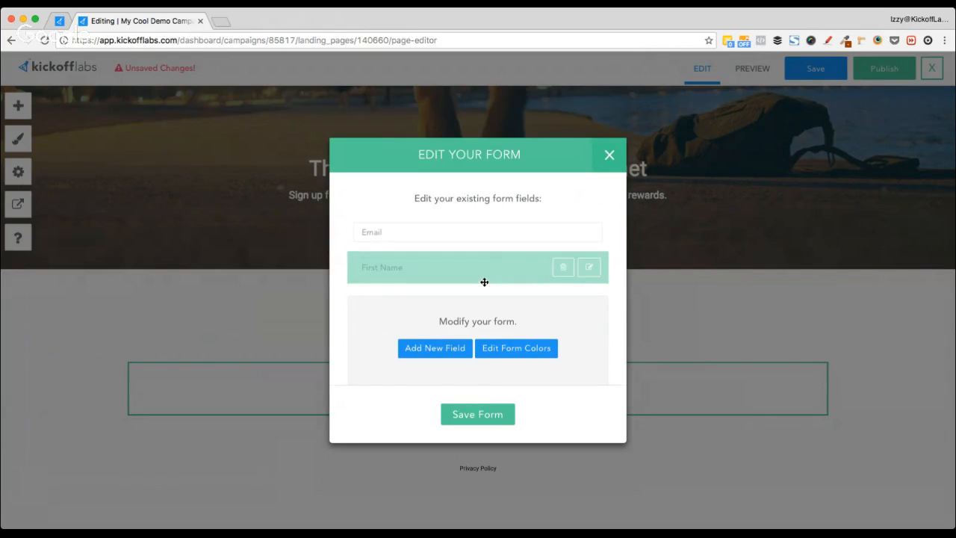
pyautogui.moveTo(489, 269); pyautogui.dragTo(493, 229)
pyautogui.click(490, 416)
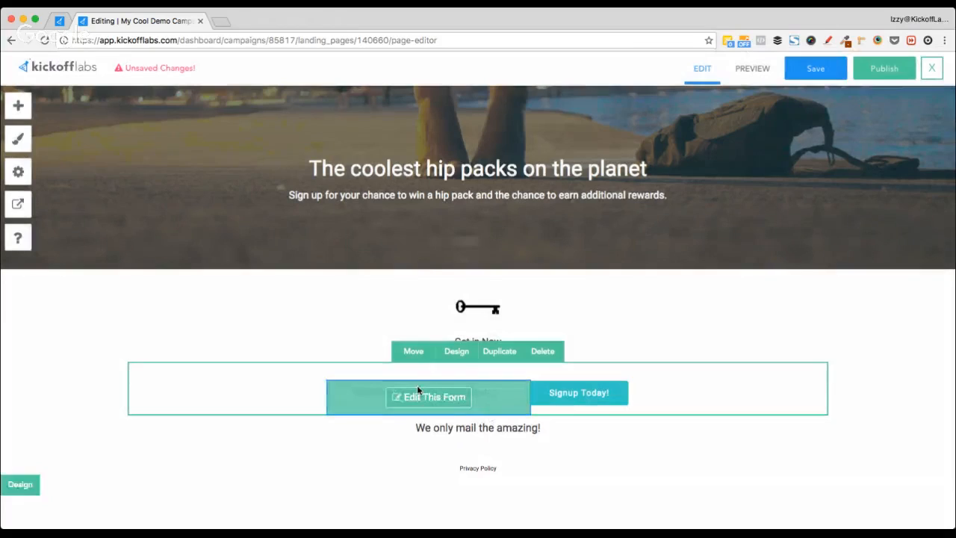
pyautogui.moveTo(563, 396)
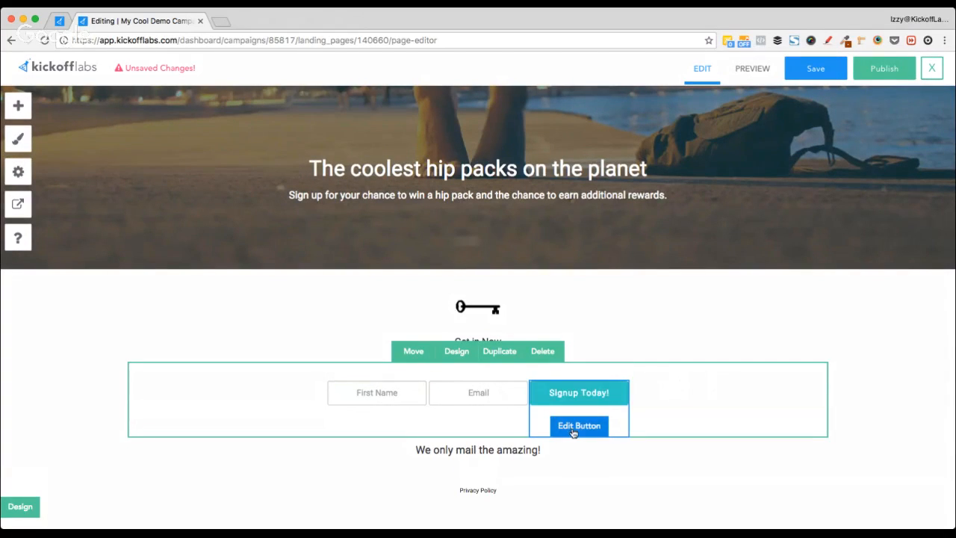
pyautogui.click(580, 427)
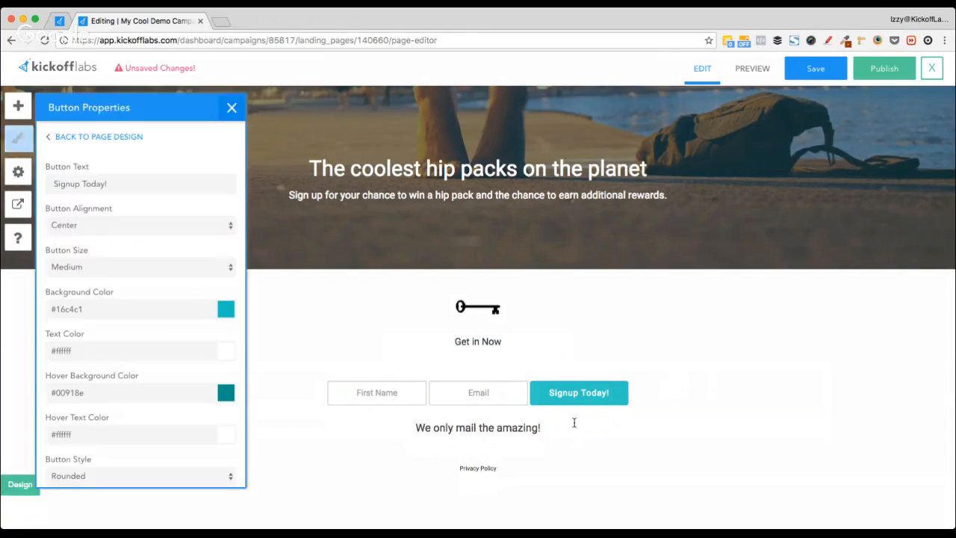
pyautogui.scroll(-2, 160, 329)
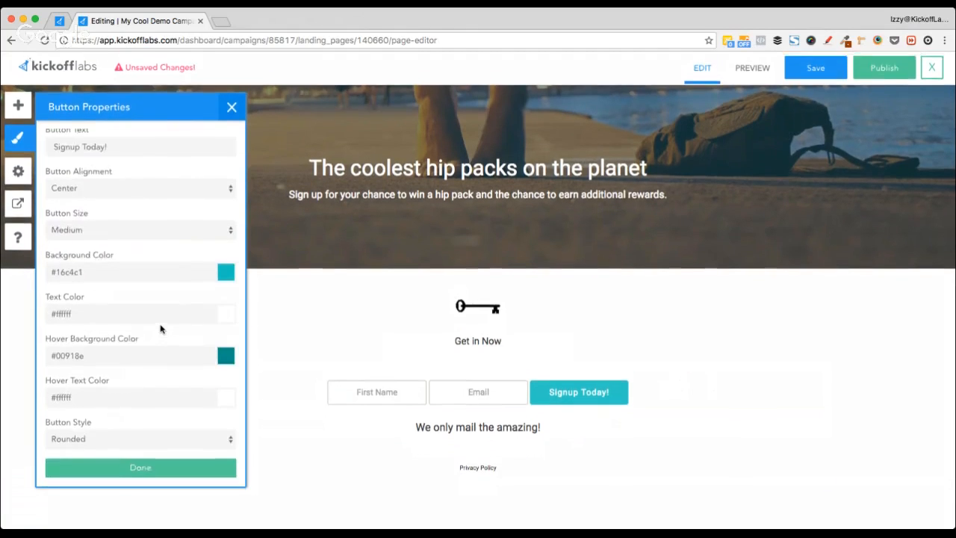
pyautogui.scroll(2, 159, 328)
pyautogui.scroll(-2, 160, 328)
pyautogui.scroll(2, 160, 328)
pyautogui.scroll(-2, 159, 329)
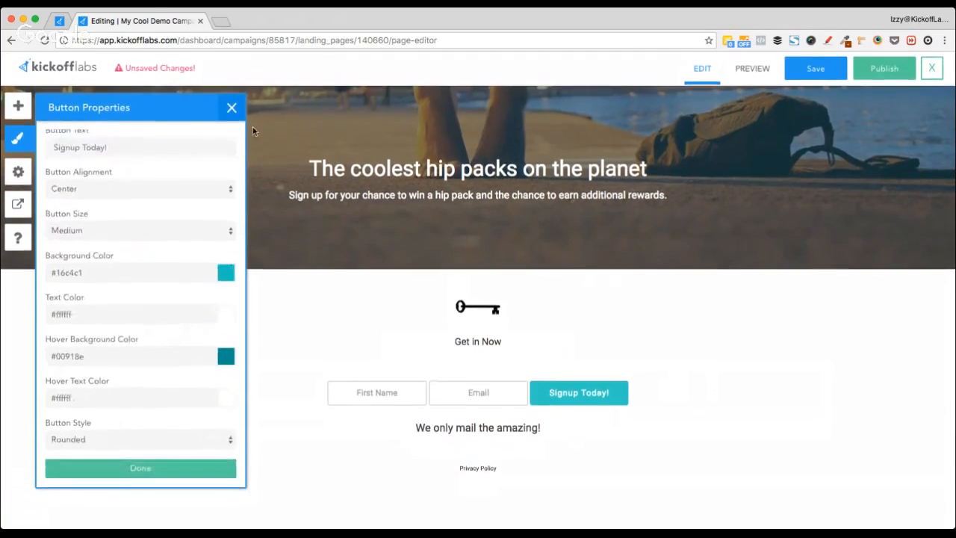
pyautogui.scroll(2, 156, 188)
pyautogui.click(231, 108)
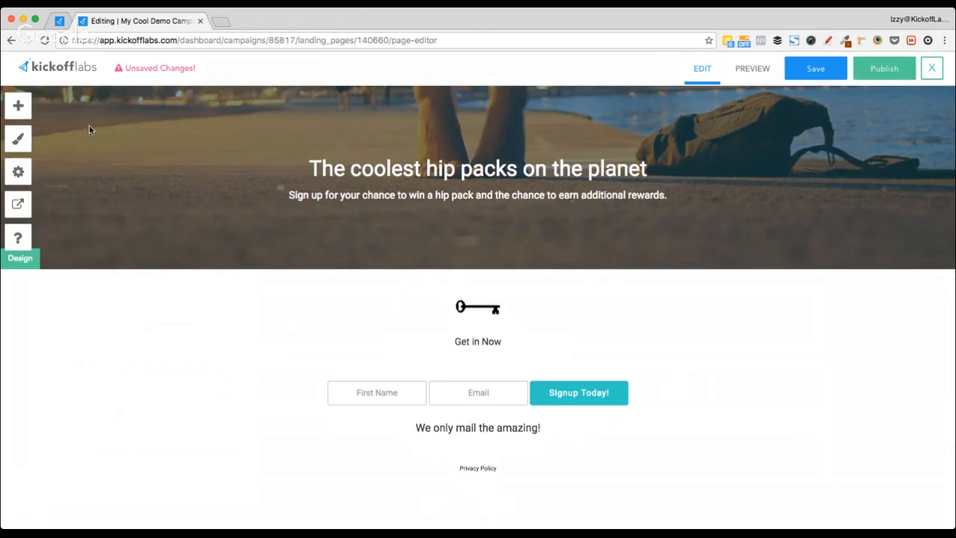
# Step: Drag the two-column block from the Quotes library onto the page below the signup form
pyautogui.click(16, 108)
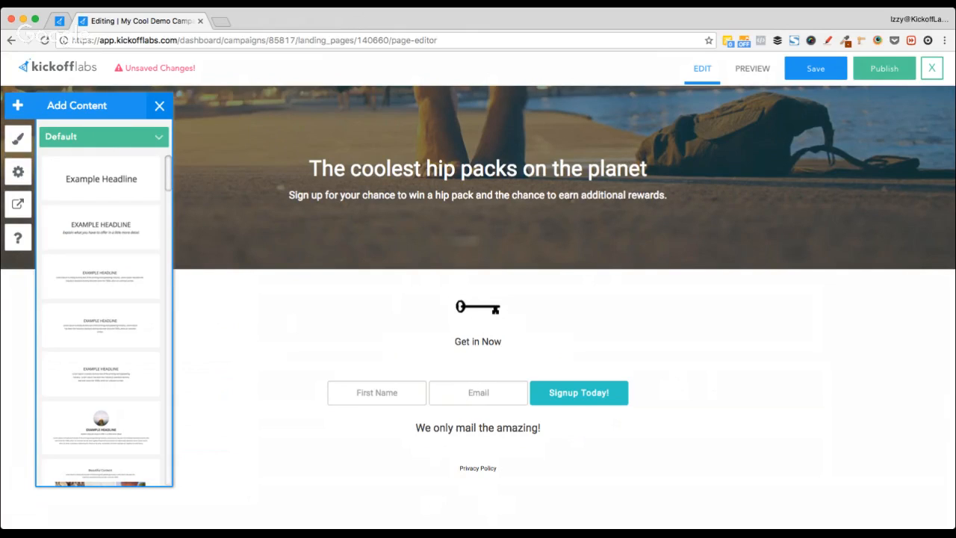
pyautogui.click(109, 239)
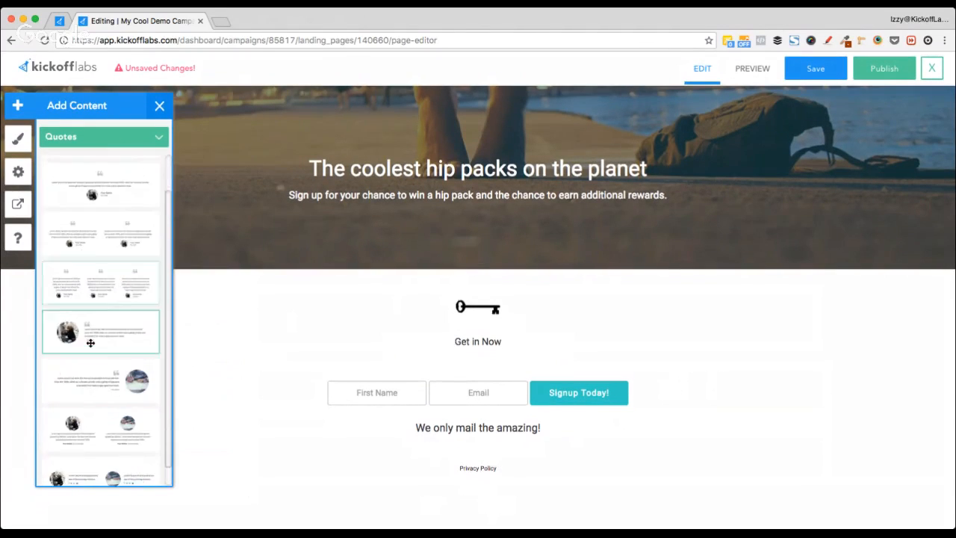
pyautogui.scroll(-2, 90, 341)
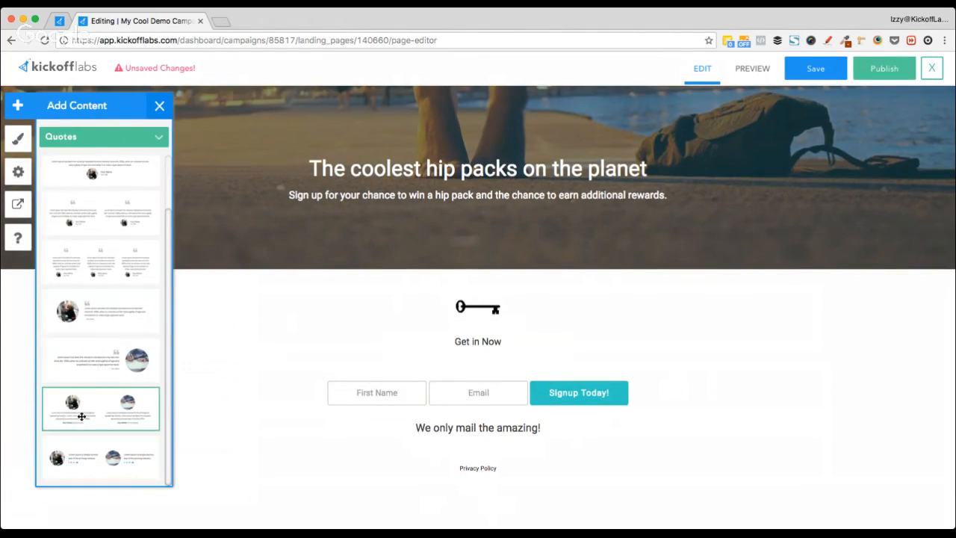
pyautogui.moveTo(79, 419); pyautogui.dragTo(450, 496)
pyautogui.scroll(-2, 519, 431)
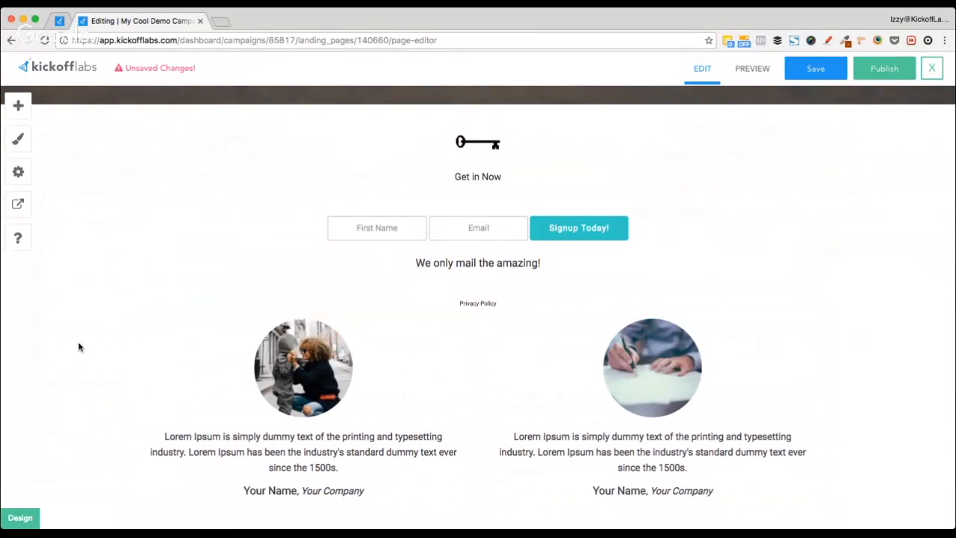
pyautogui.scroll(3, 60, 340)
pyautogui.scroll(-3, 61, 340)
pyautogui.scroll(3, 61, 341)
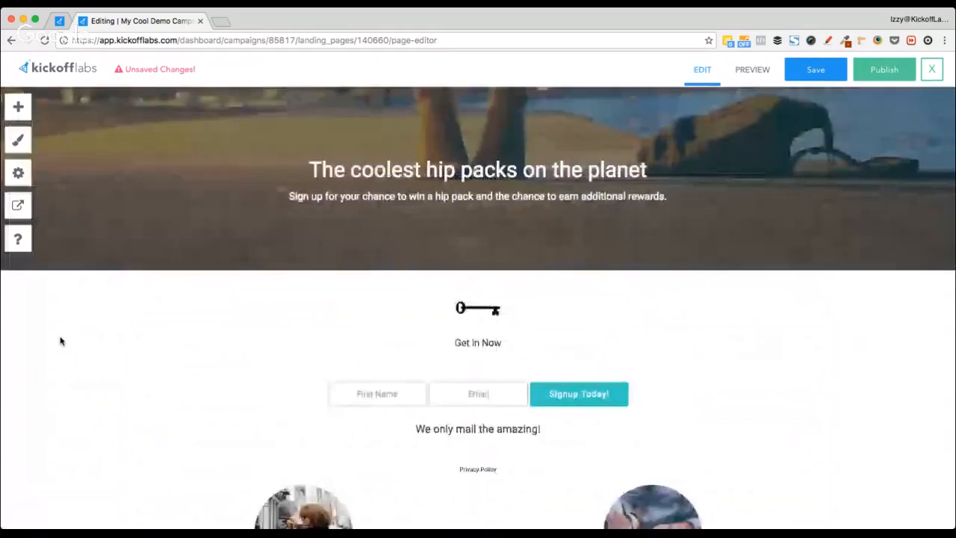
pyautogui.scroll(-3, 61, 341)
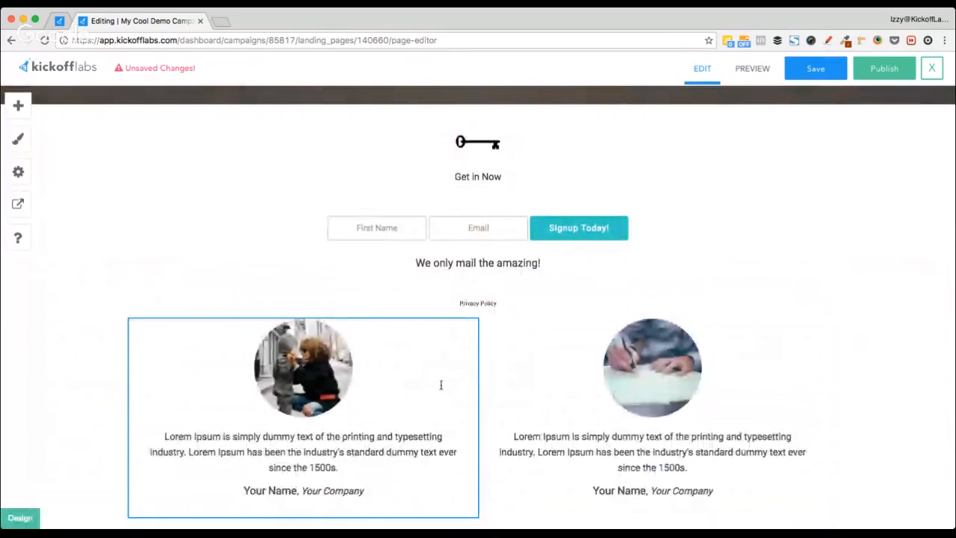
# Step: Set the quote row's Padding Top and Padding Bottom to 40 px each
pyautogui.click(471, 386)
pyautogui.scroll(-1, 259, 409)
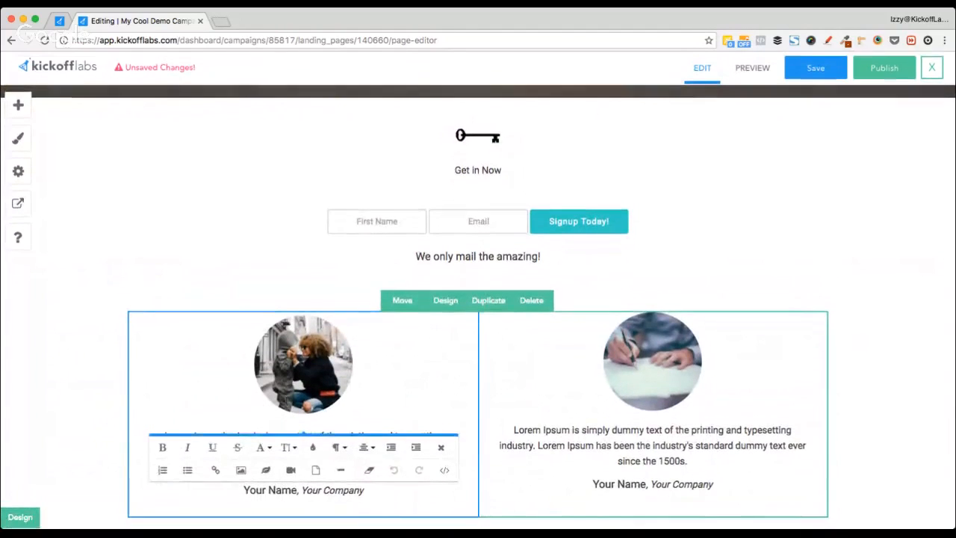
pyautogui.click(441, 307)
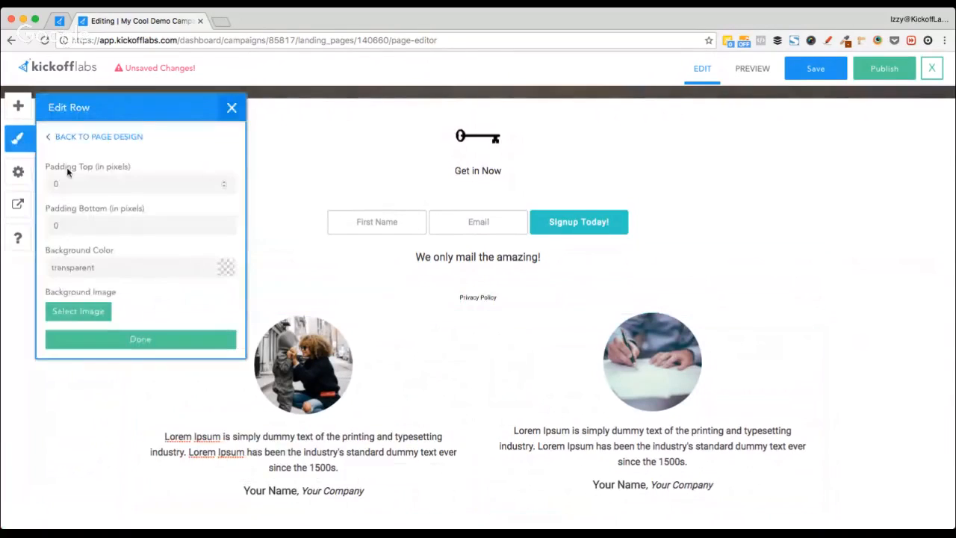
pyautogui.click(91, 180)
pyautogui.write('40')
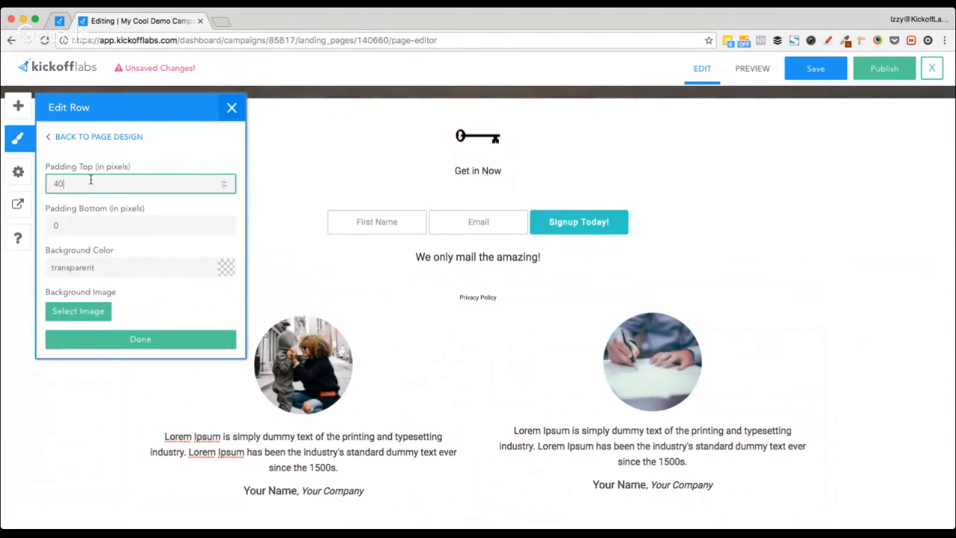
pyautogui.press('Tab')
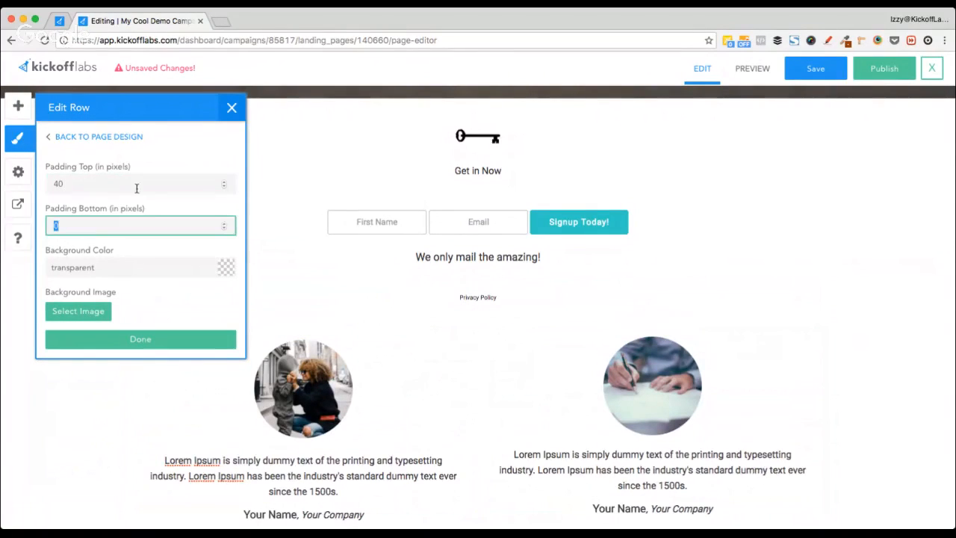
pyautogui.click(86, 228)
pyautogui.write('440')
pyautogui.doubleClick(86, 228)
pyautogui.write('40')
pyautogui.press('Tab')
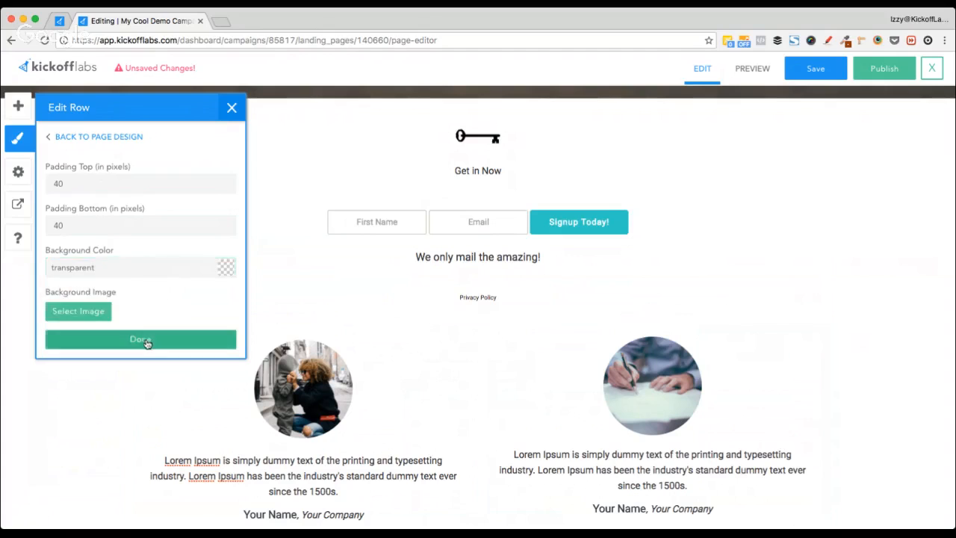
pyautogui.click(144, 339)
pyautogui.scroll(-2, 438, 370)
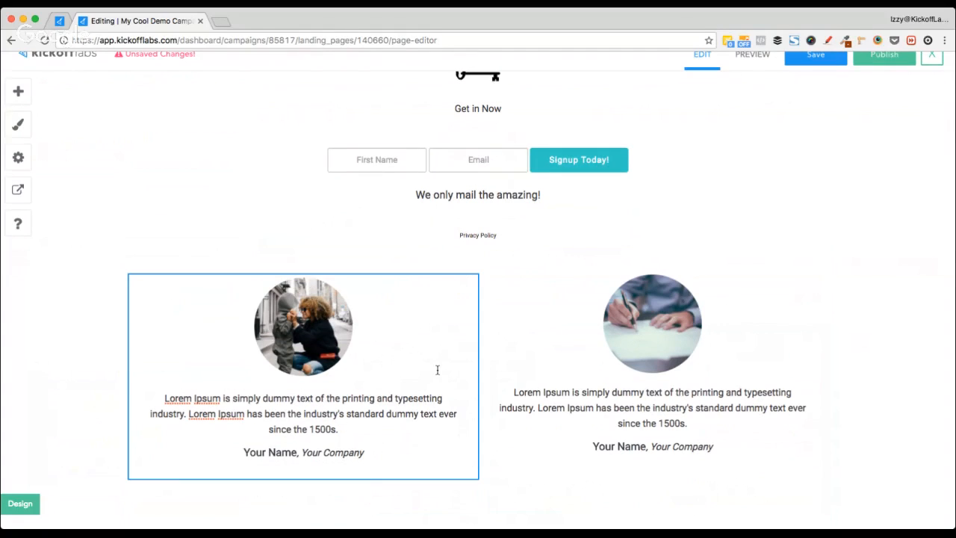
# Step: Drag the first footer layout, with © 2017 and Privacy Policy, to the page bottom
pyautogui.click(18, 93)
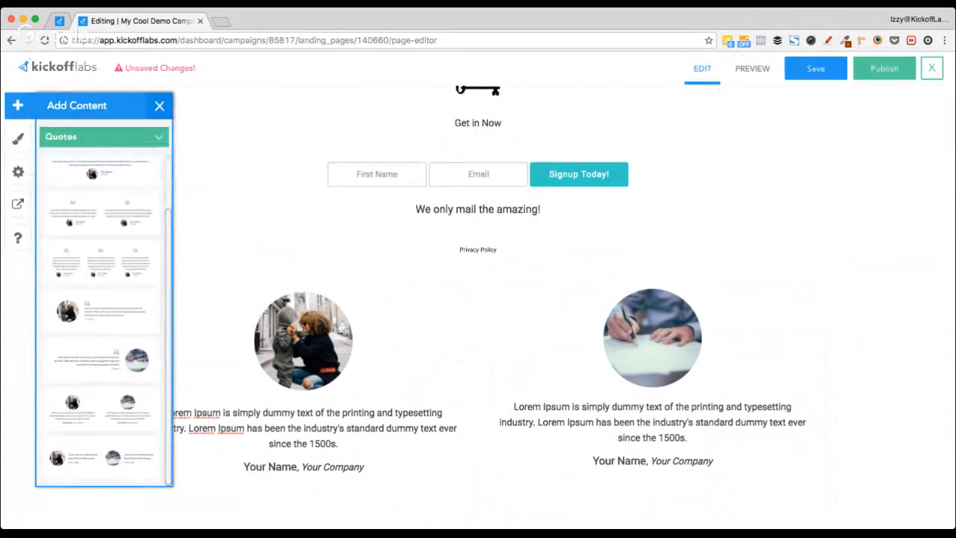
pyautogui.scroll(-5, 100, 203)
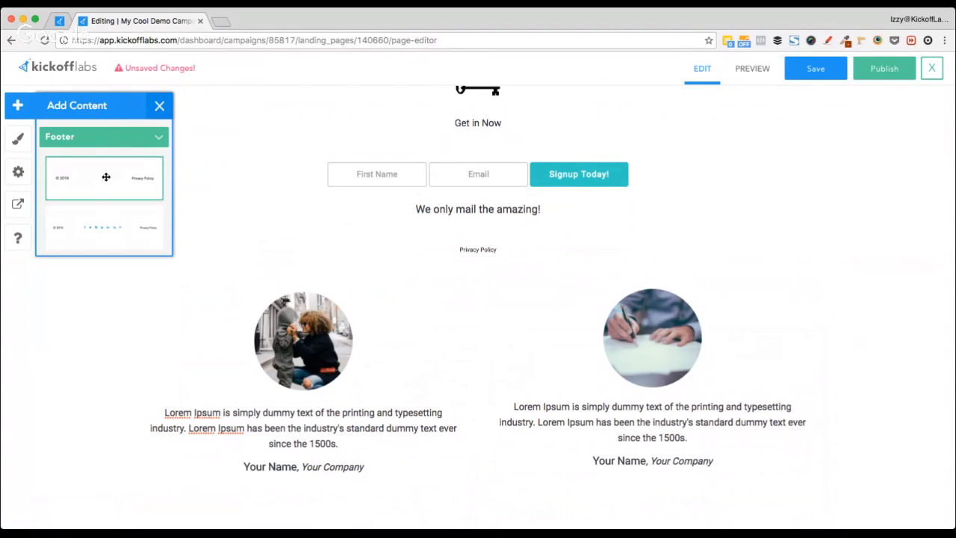
pyautogui.moveTo(106, 177); pyautogui.dragTo(498, 507)
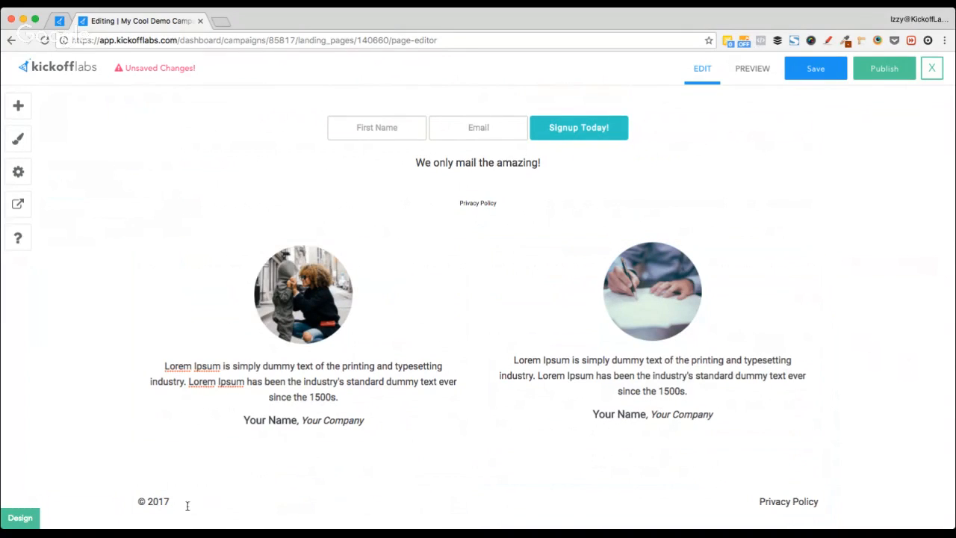
pyautogui.scroll(4, 38, 309)
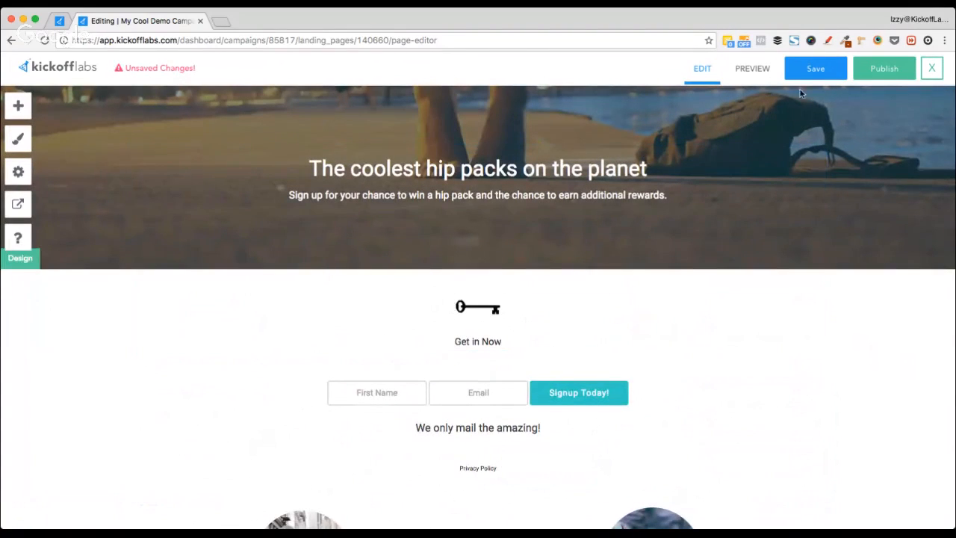
# Step: Save the landing page as a draft and open its desktop preview
pyautogui.click(819, 70)
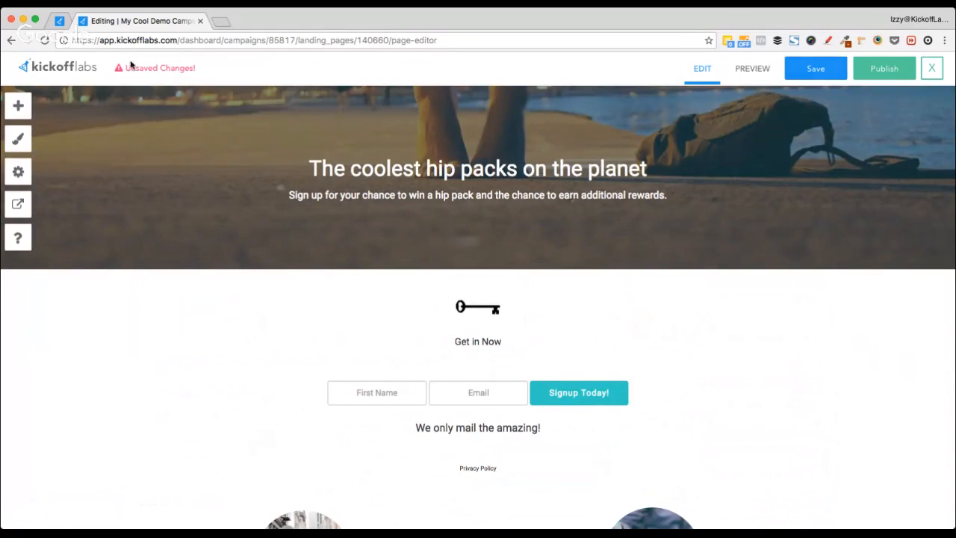
pyautogui.click(822, 72)
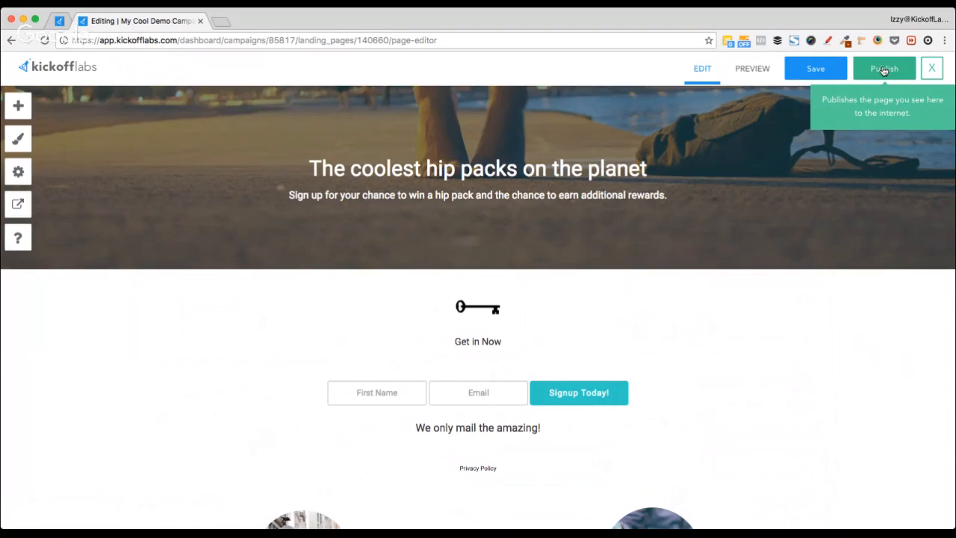
pyautogui.click(747, 69)
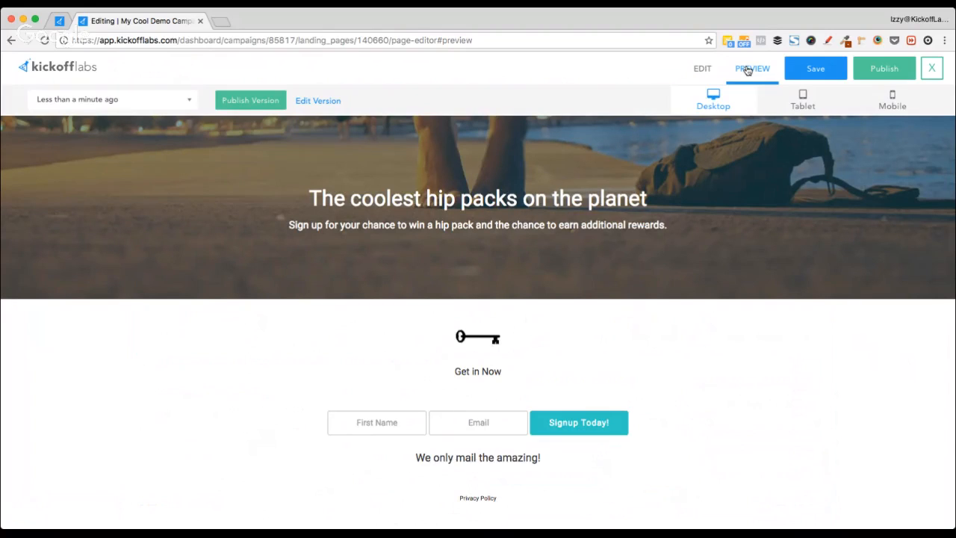
# Step: Scroll through the landing page in Tablet preview, then in Mobile preview
pyautogui.click(801, 103)
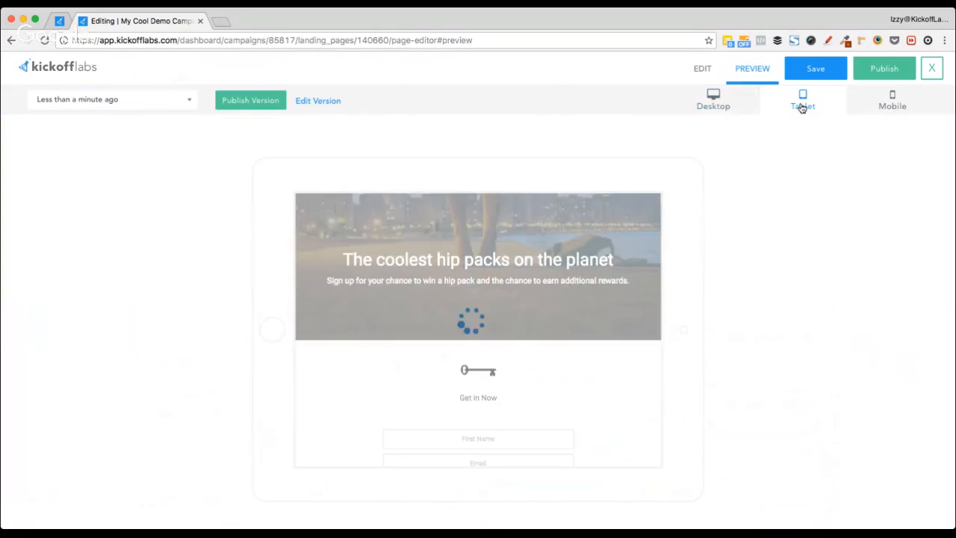
pyautogui.scroll(-1, 524, 332)
pyautogui.scroll(-10, 524, 332)
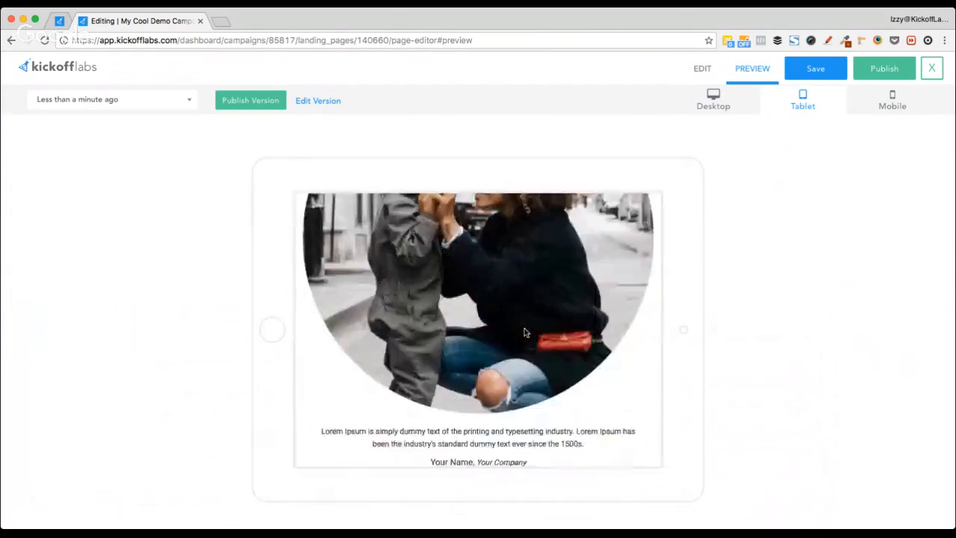
pyautogui.scroll(10, 524, 332)
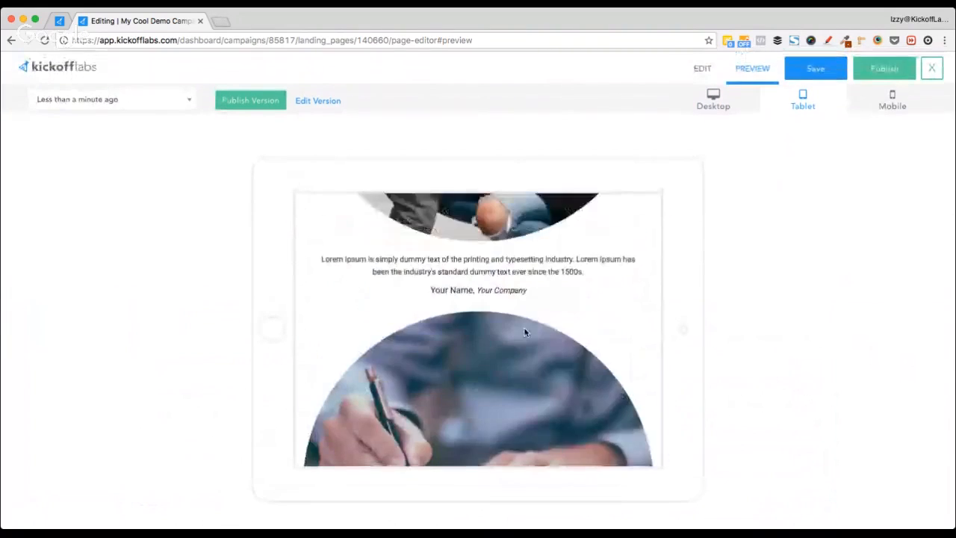
pyautogui.scroll(3, 524, 332)
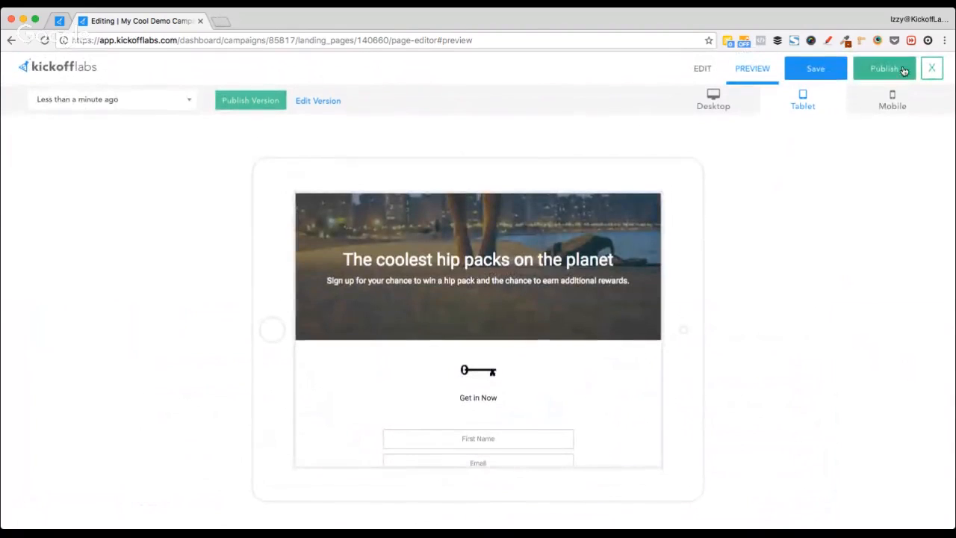
pyautogui.click(885, 103)
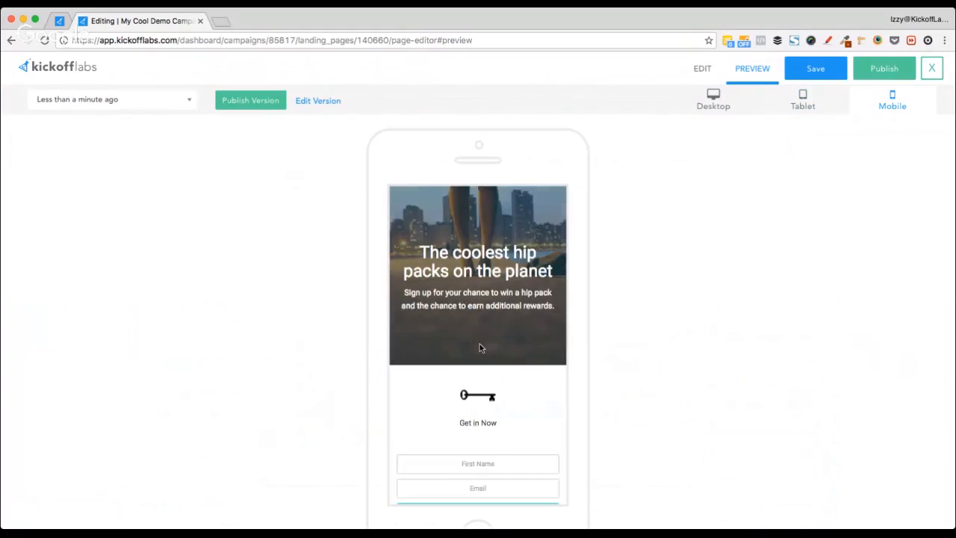
pyautogui.scroll(-4, 479, 345)
pyautogui.scroll(-8, 479, 347)
# Step: Return to the editor and open the Page Design panel, then the Settings panel with bounce option and page title
pyautogui.click(703, 72)
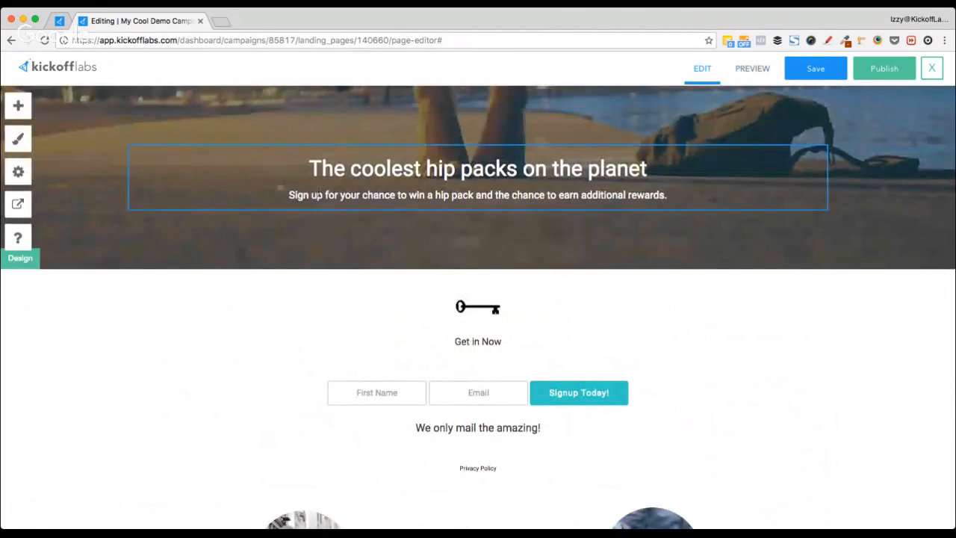
pyautogui.click(20, 137)
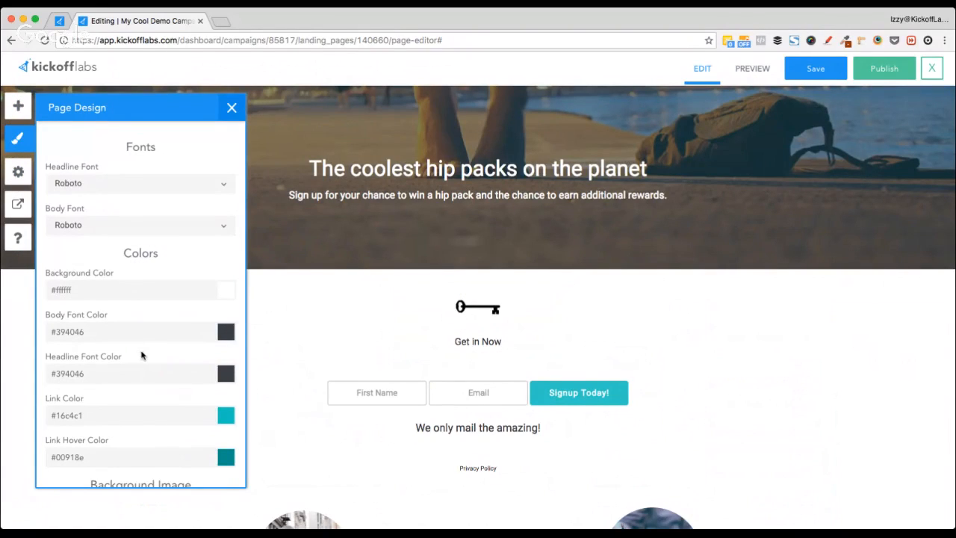
pyautogui.scroll(-3, 141, 354)
pyautogui.scroll(3, 141, 354)
pyautogui.scroll(-2, 127, 274)
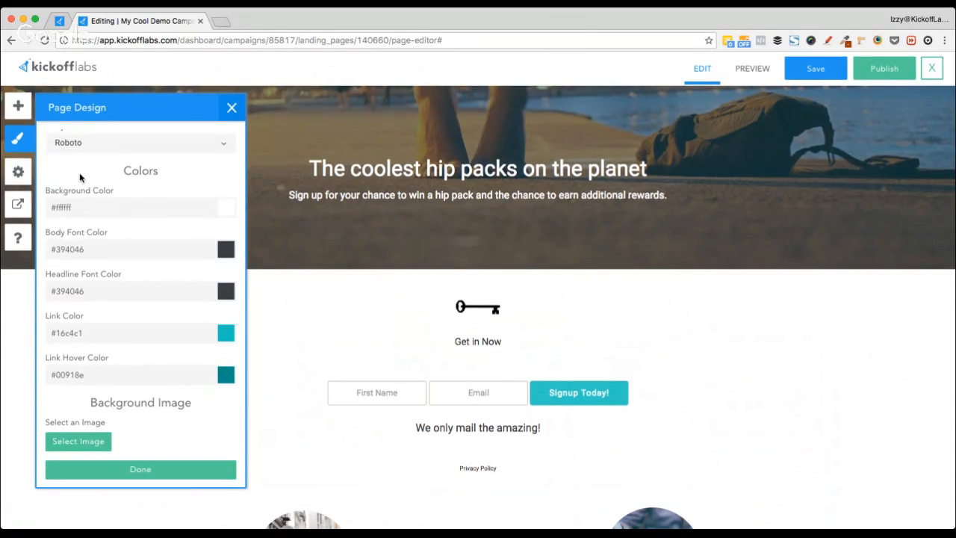
pyautogui.click(18, 171)
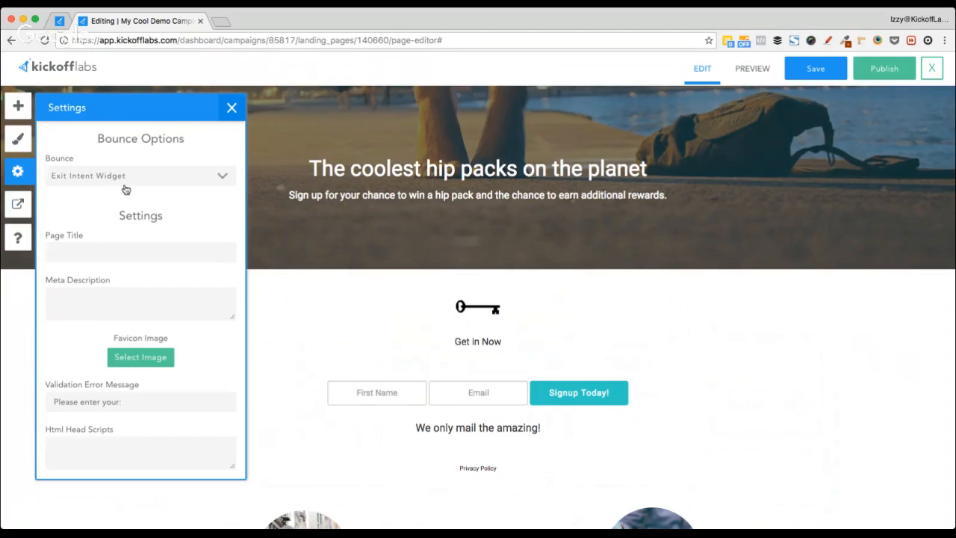
pyautogui.click(74, 249)
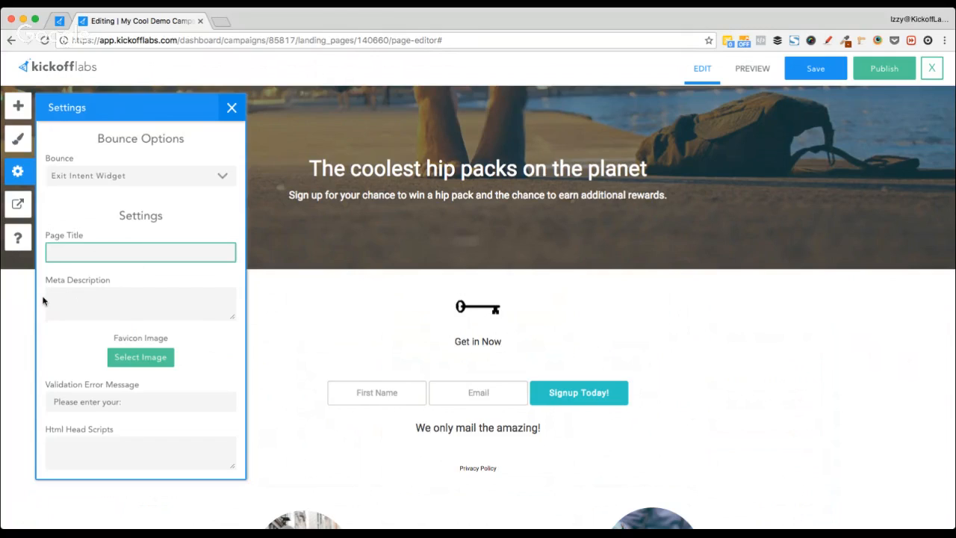
pyautogui.click(77, 295)
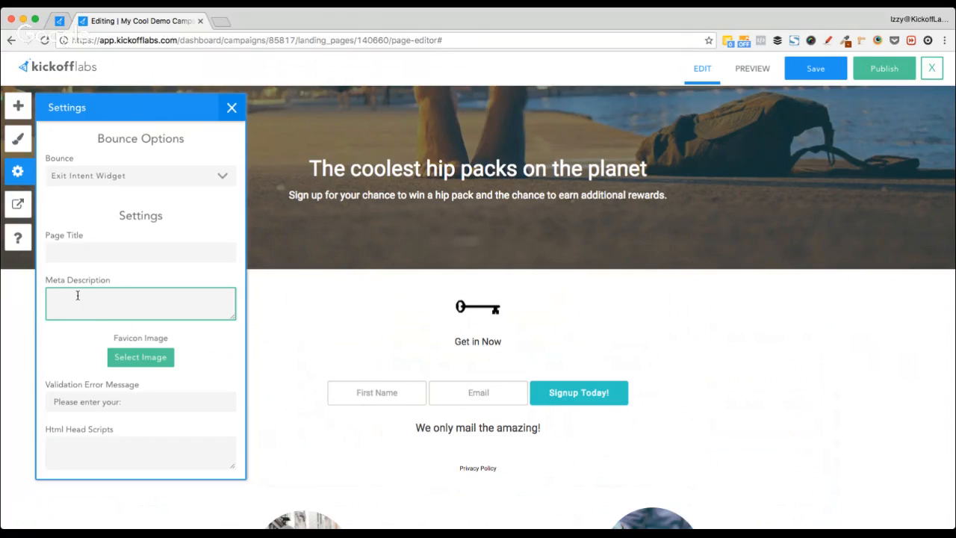
pyautogui.scroll(-3, 180, 363)
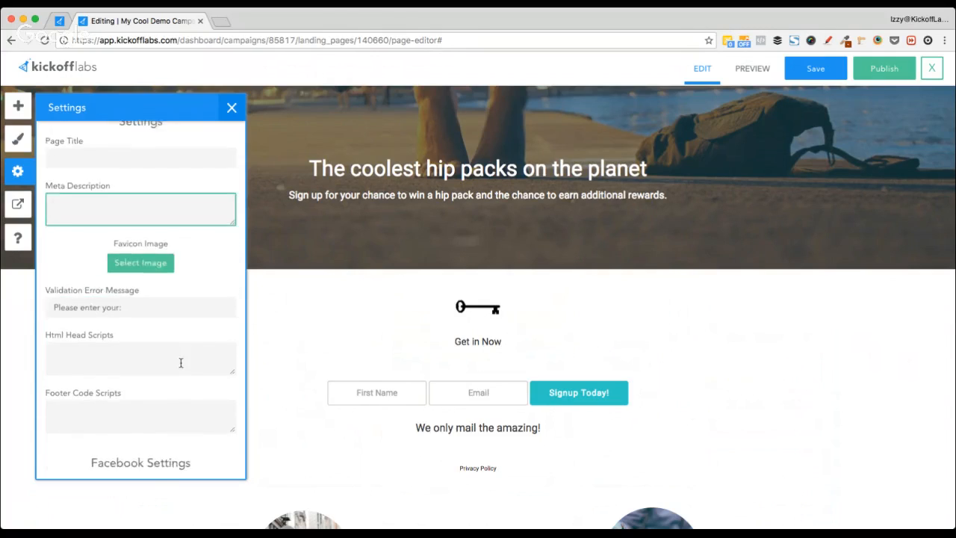
pyautogui.scroll(-6, 181, 363)
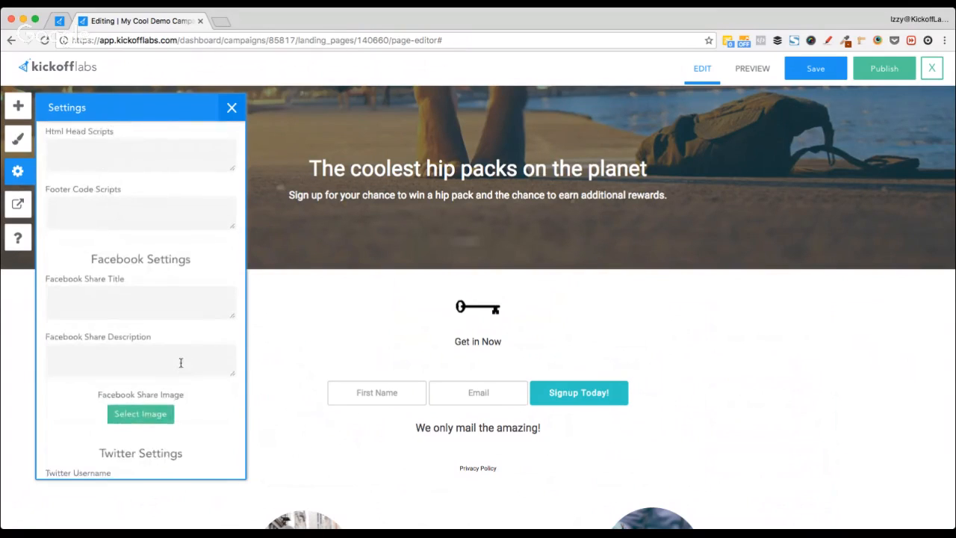
pyautogui.scroll(-1, 180, 363)
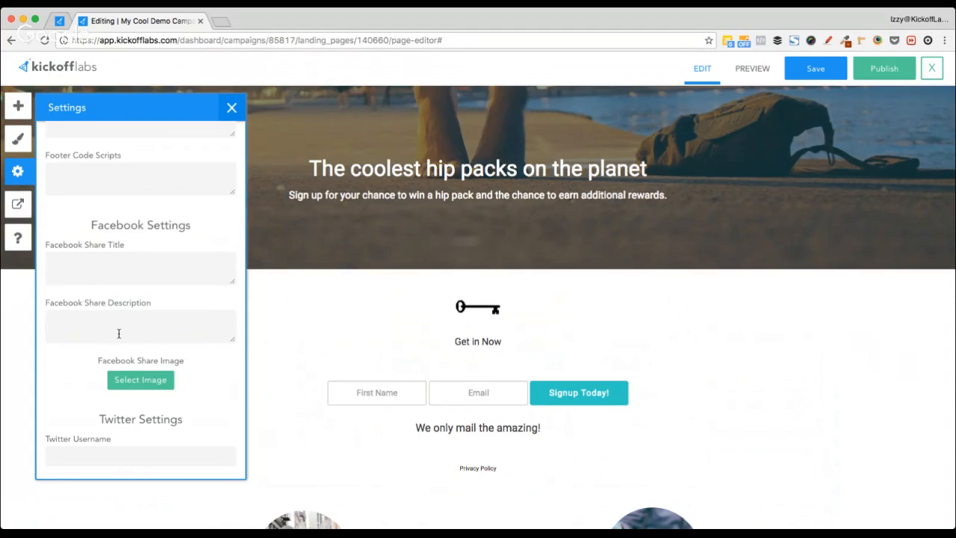
pyautogui.scroll(-2, 172, 380)
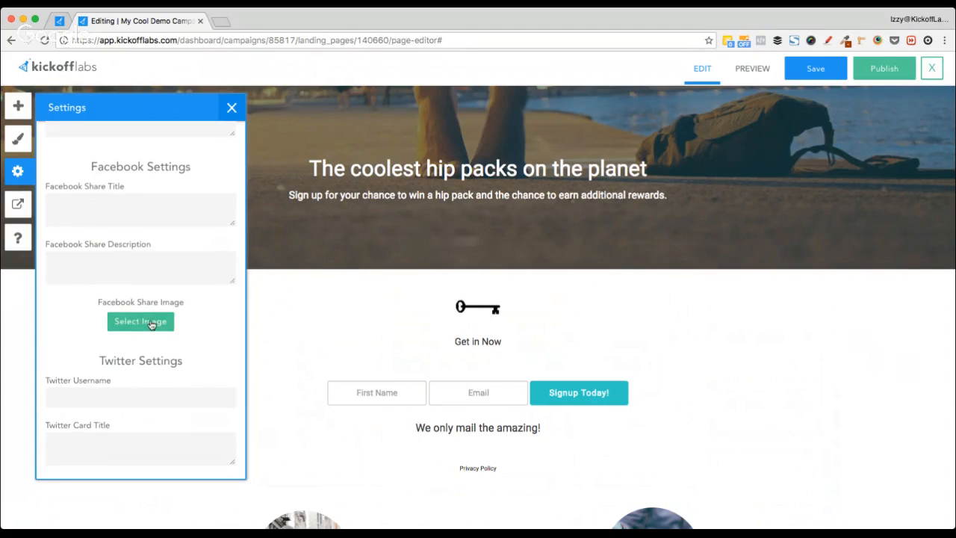
# Step: Choose the blue kickofflabs 'A very small social share image' graphic from Your Images as the Facebook share image
pyautogui.click(142, 321)
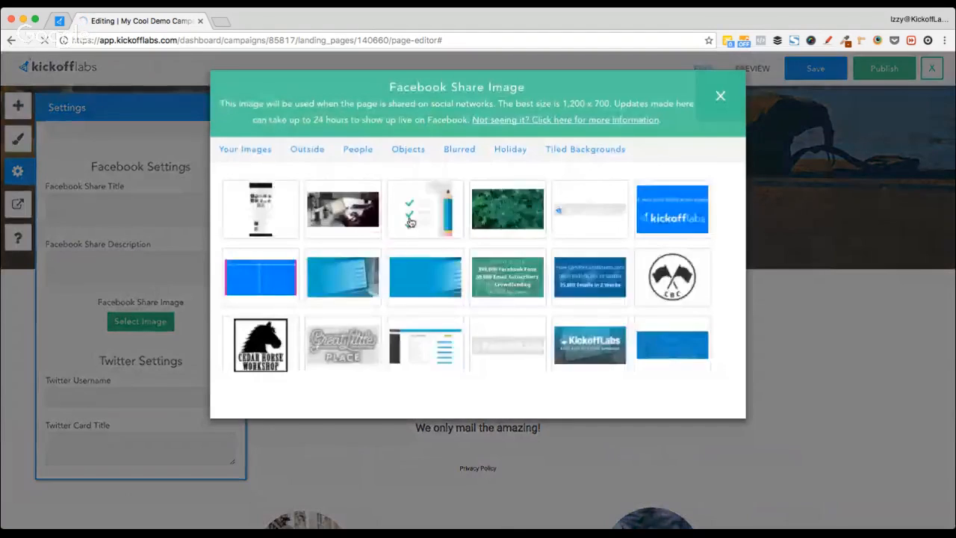
pyautogui.click(675, 203)
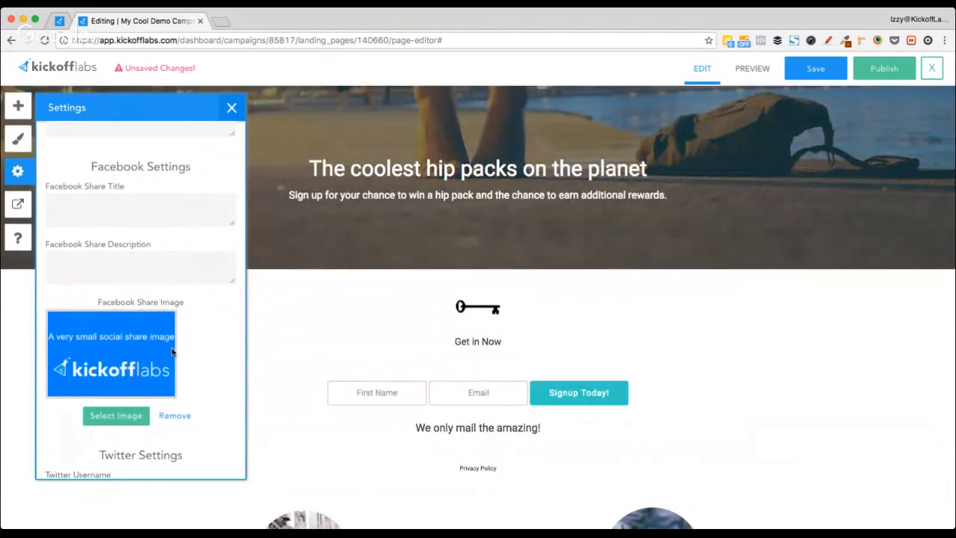
pyautogui.scroll(-5, 194, 351)
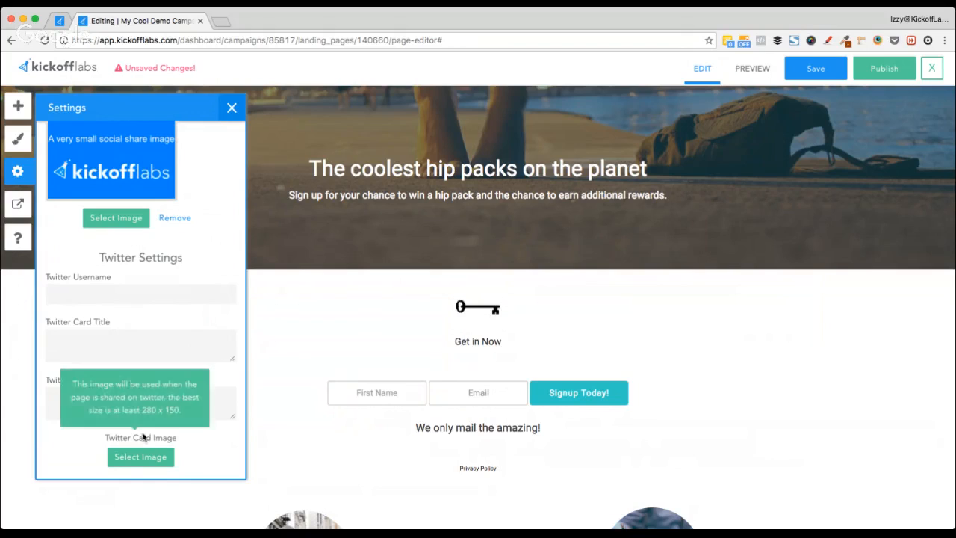
# Step: In Thanks Message, try On Your Landing Page, settle on On a Thank You Page, and close the panel
pyautogui.click(18, 205)
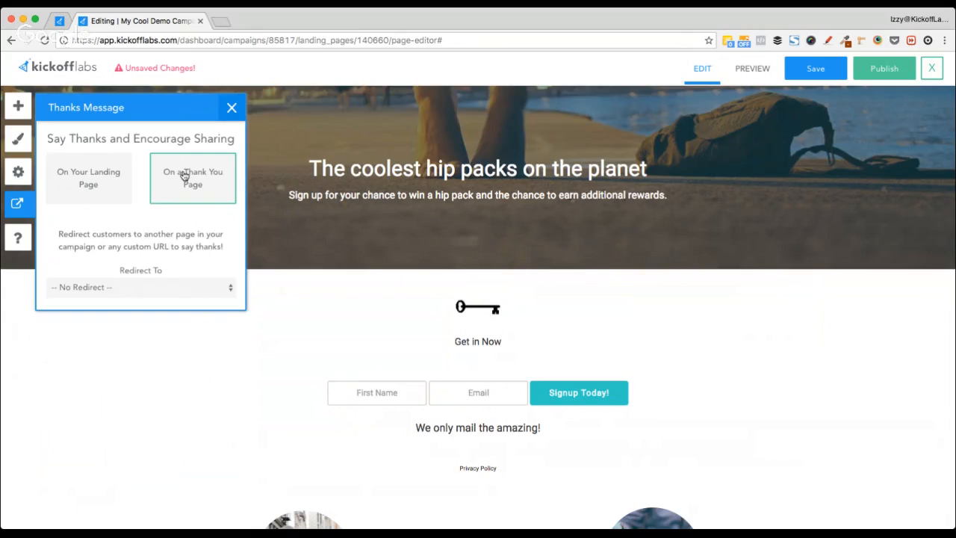
pyautogui.click(87, 192)
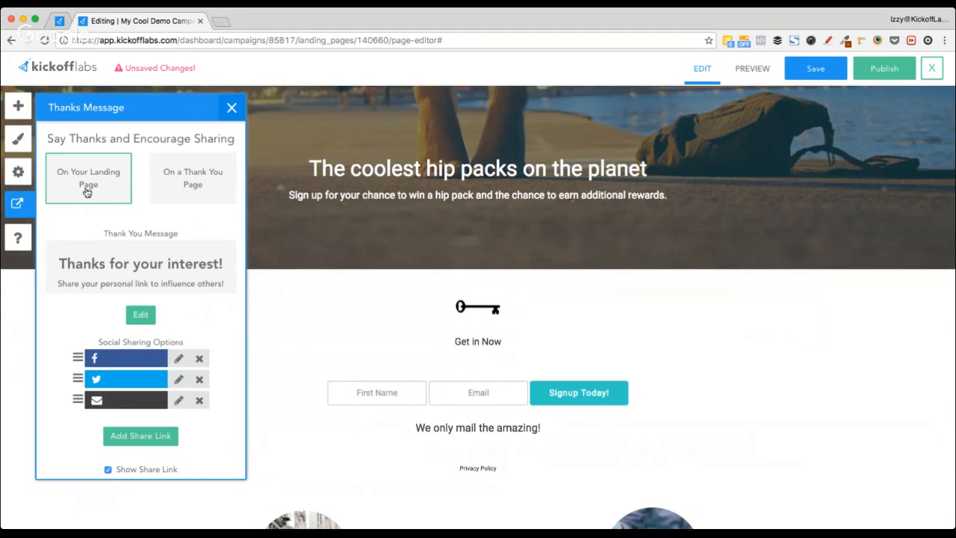
pyautogui.click(192, 200)
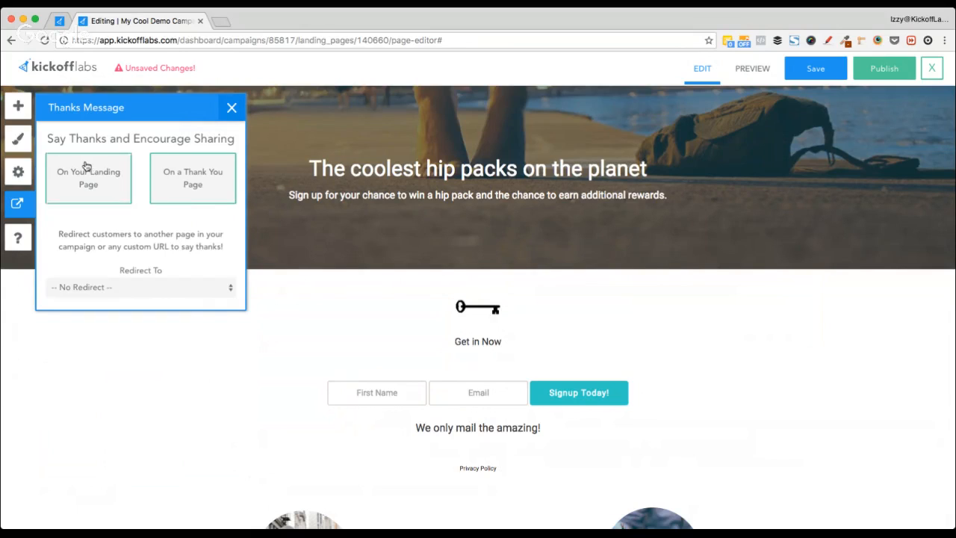
pyautogui.click(230, 109)
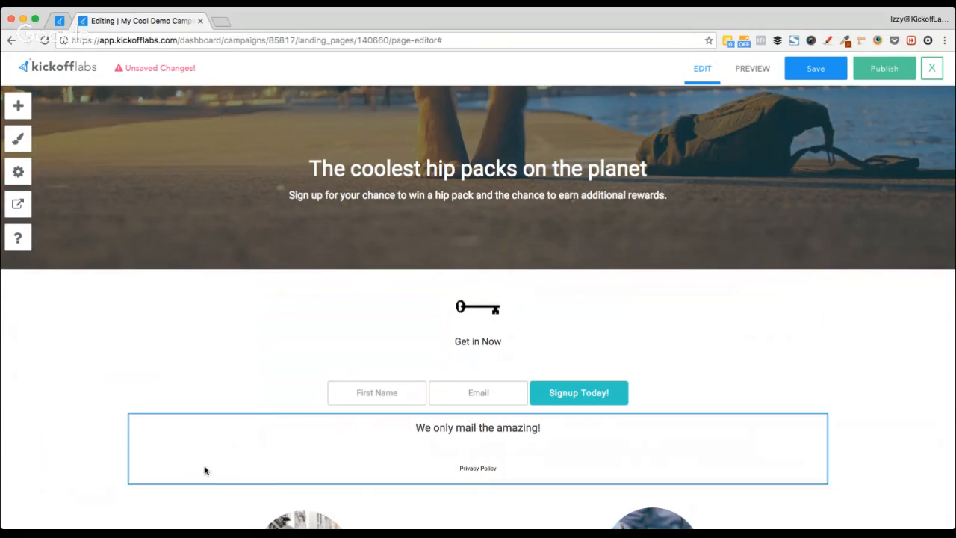
# Step: Review the landing page and publish it to my-cool-demo-campaign.kickoffpages.com
pyautogui.scroll(-4, 82, 351)
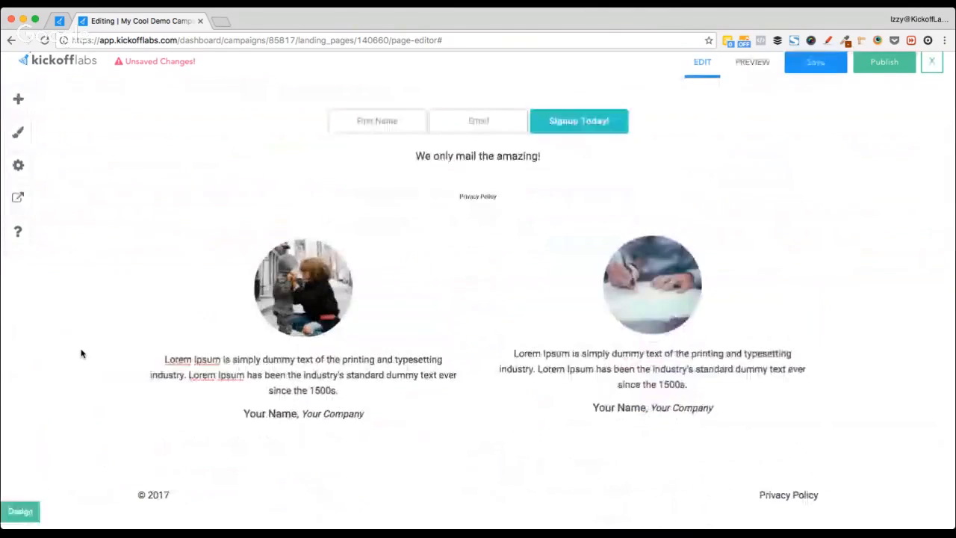
pyautogui.scroll(4, 82, 352)
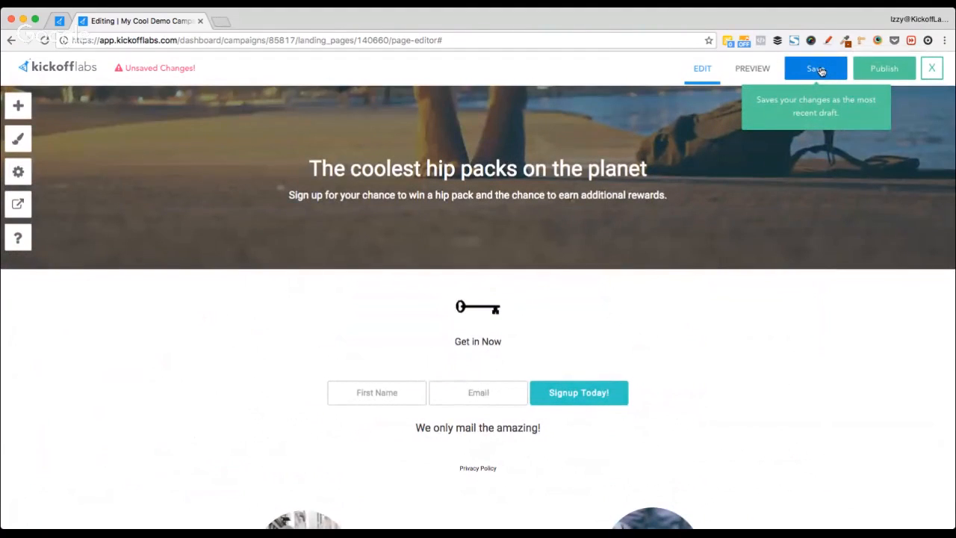
pyautogui.click(885, 75)
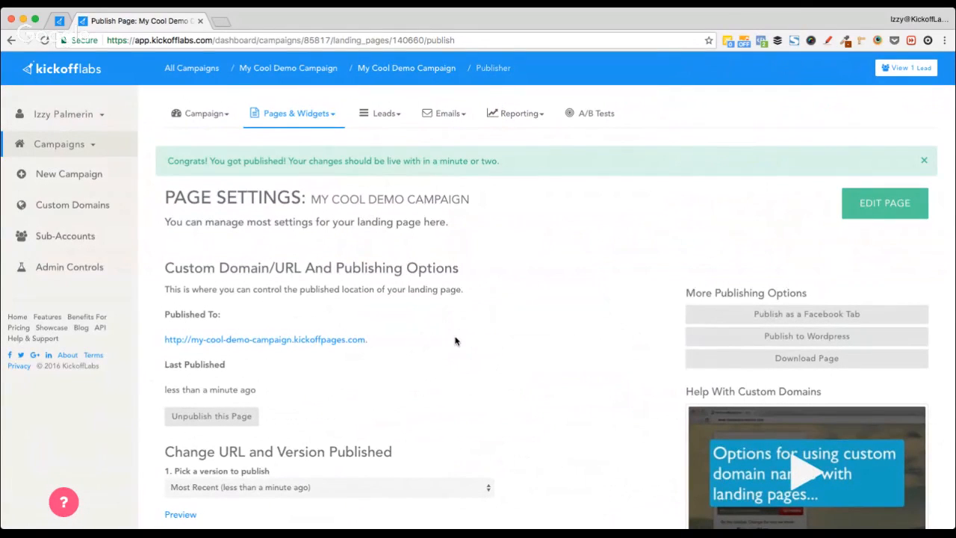
pyautogui.scroll(-1, 447, 338)
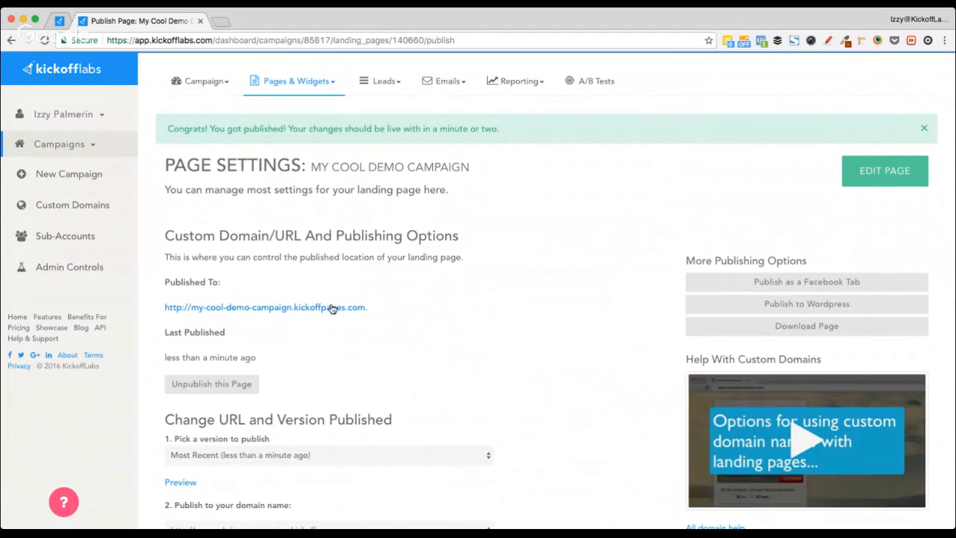
pyautogui.click(78, 206)
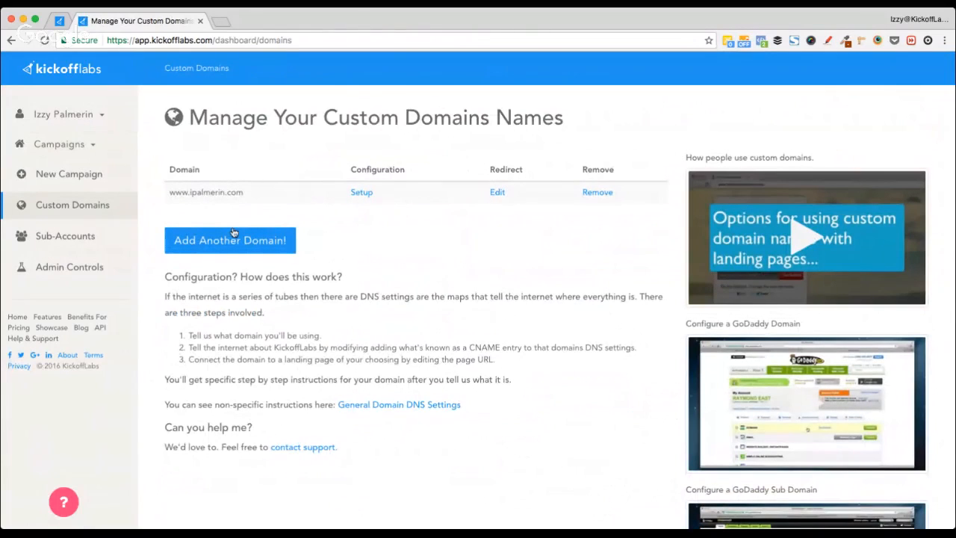
pyautogui.hscroll(-5, 195, 252)
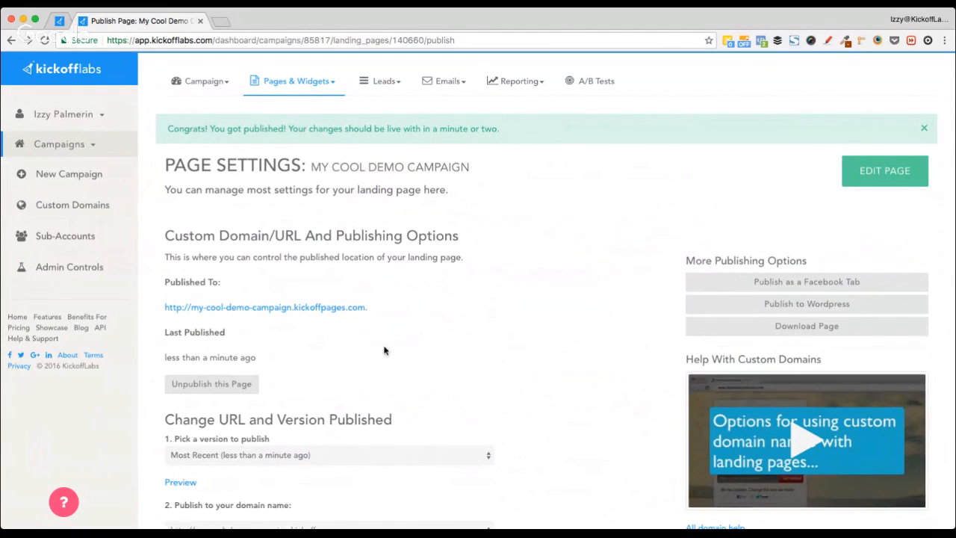
pyautogui.scroll(-1, 458, 348)
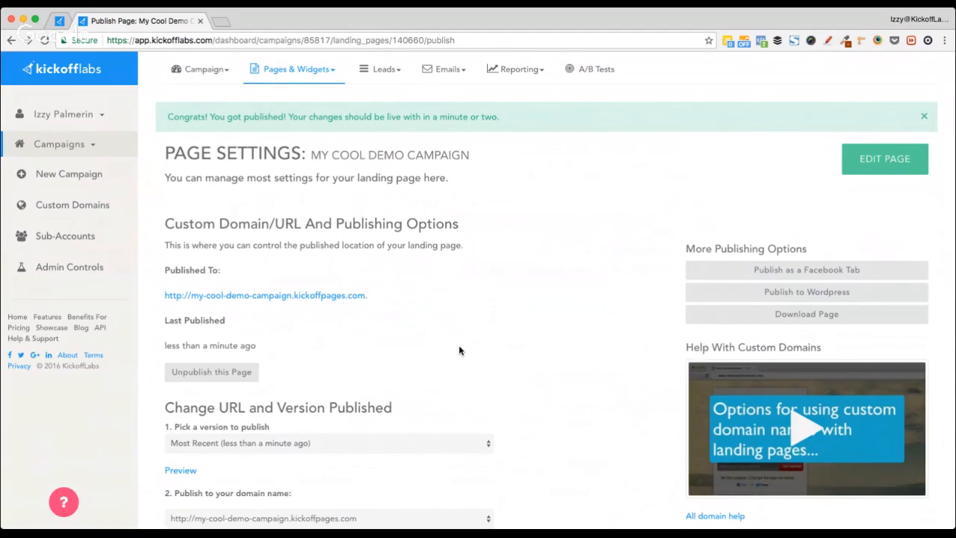
pyautogui.scroll(-5, 460, 350)
pyautogui.scroll(4, 536, 253)
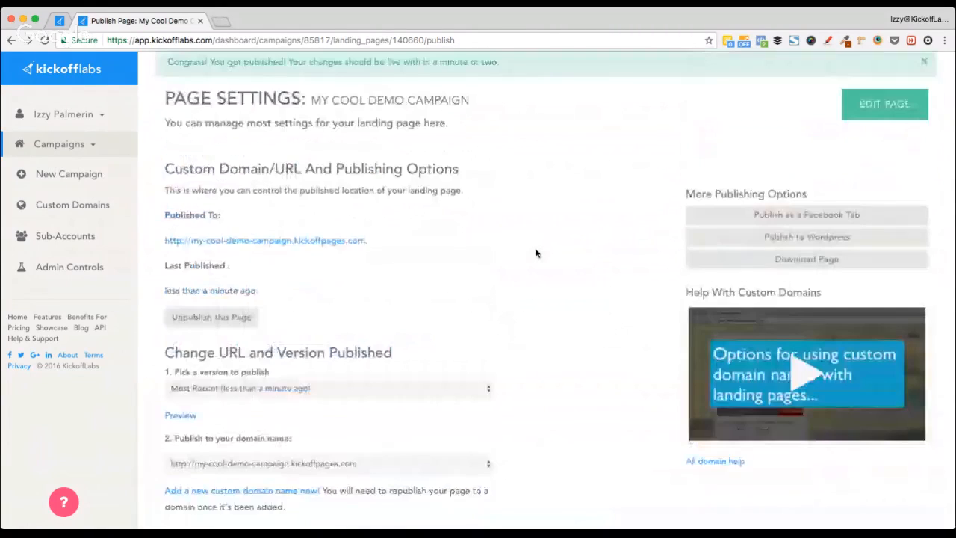
pyautogui.scroll(1, 535, 253)
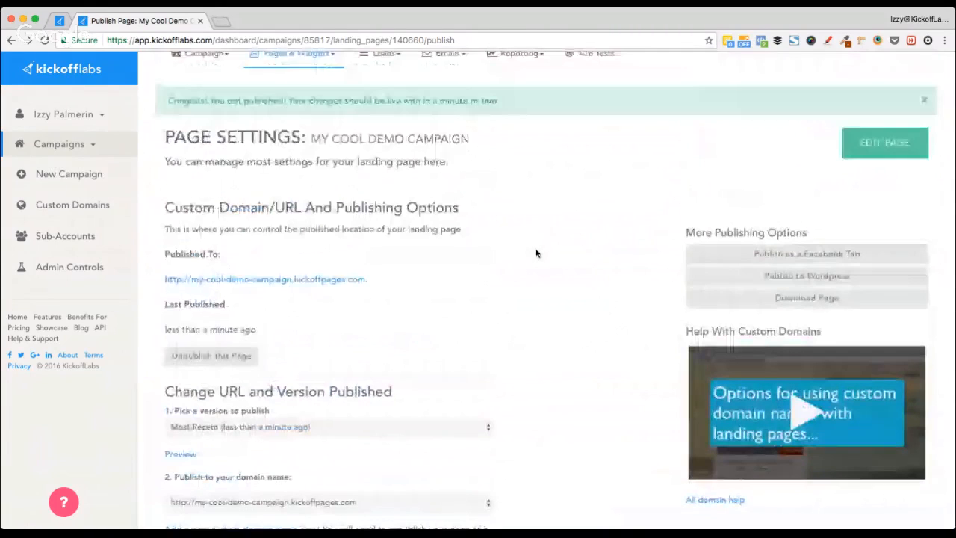
pyautogui.click(98, 205)
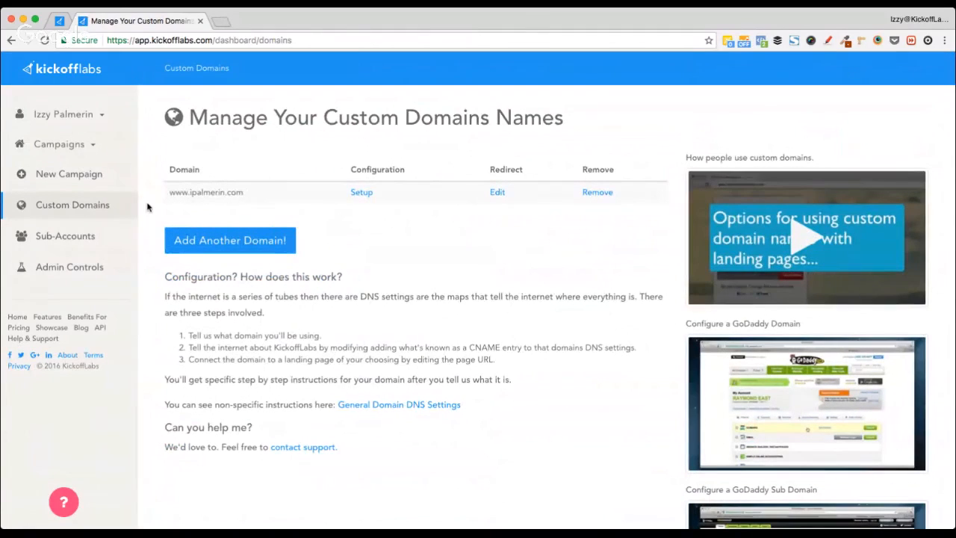
pyautogui.press('super+bracketleft')
pyautogui.scroll(-4, 433, 355)
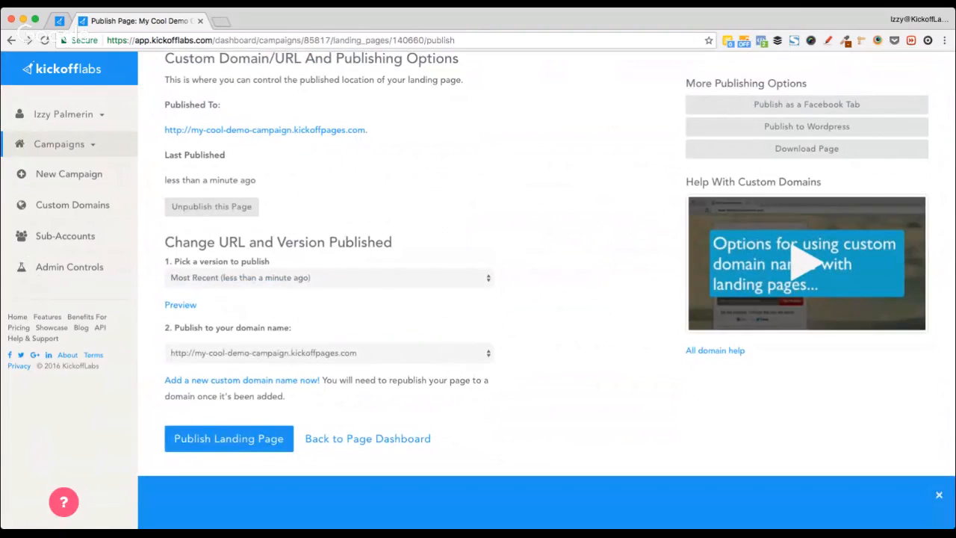
# Step: Select the custom domain, enter the unique path 'unique-name', and publish the landing page there
pyautogui.click(242, 364)
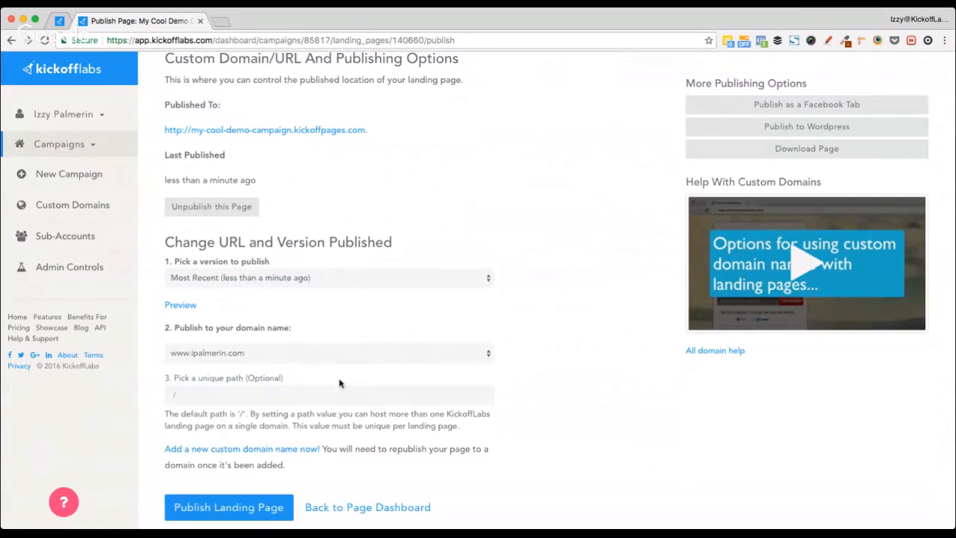
pyautogui.click(243, 396)
pyautogui.scroll(-1, 577, 382)
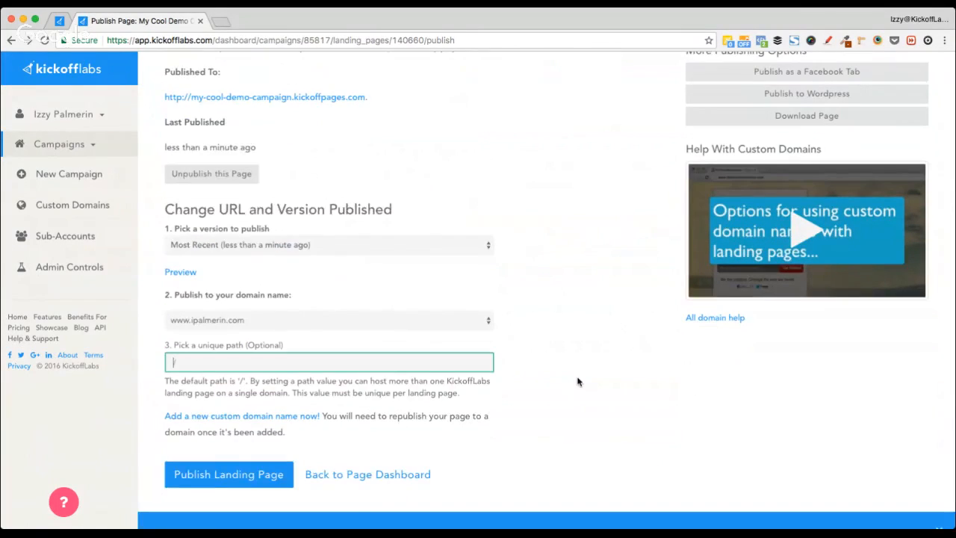
pyautogui.scroll(2, 572, 382)
pyautogui.scroll(-2, 562, 382)
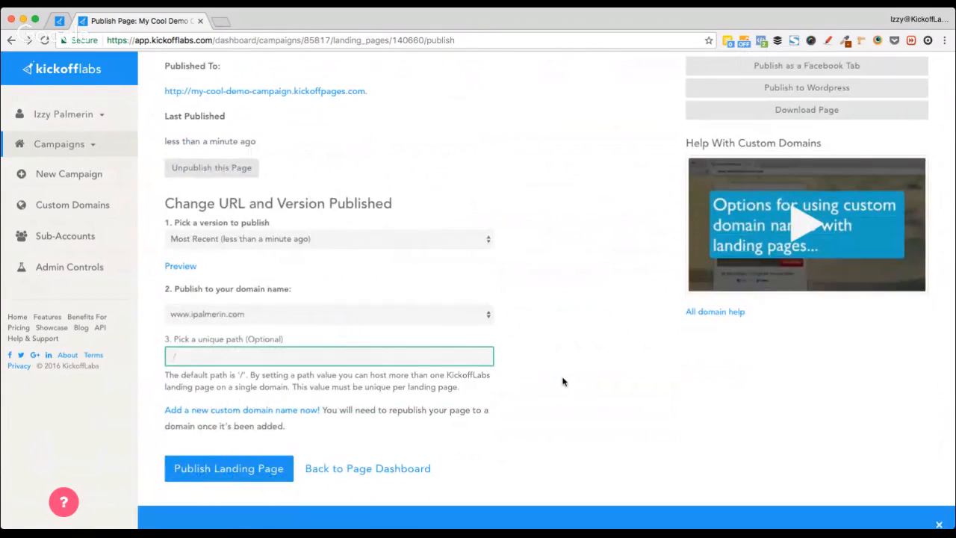
pyautogui.write('unique name')
pyautogui.click(179, 469)
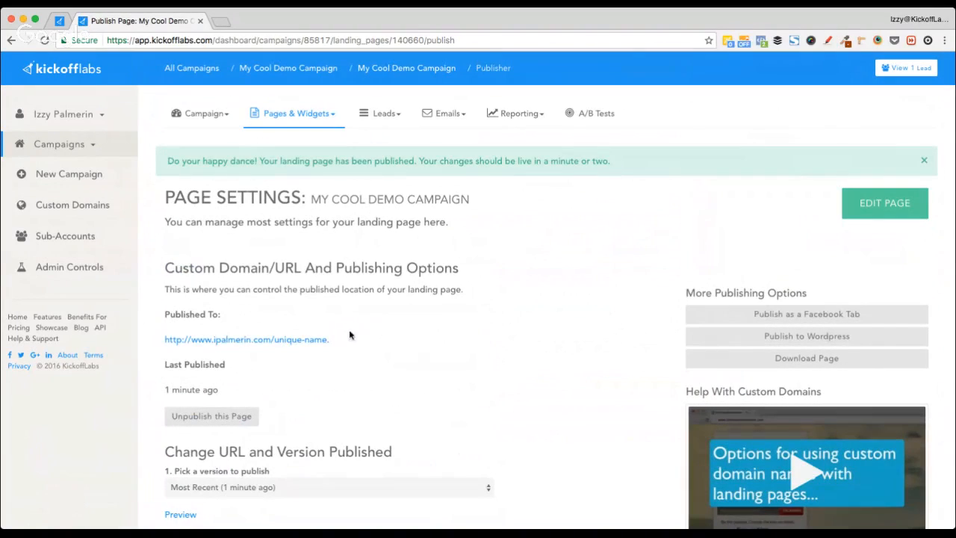
# Step: Open the live page at its custom-domain address and dismiss the 'Last chance to sign up!' popup
pyautogui.click(265, 342)
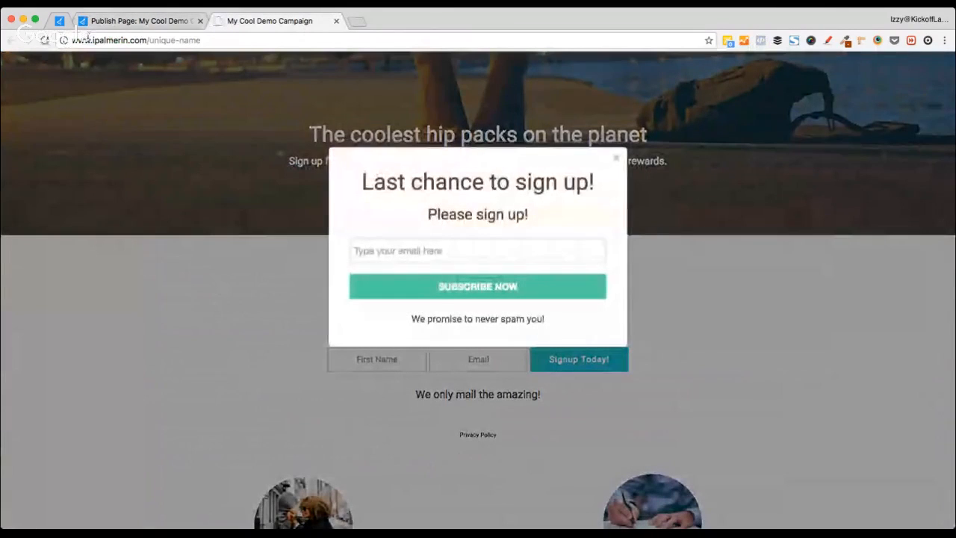
pyautogui.moveTo(72, 40); pyautogui.dragTo(137, 43)
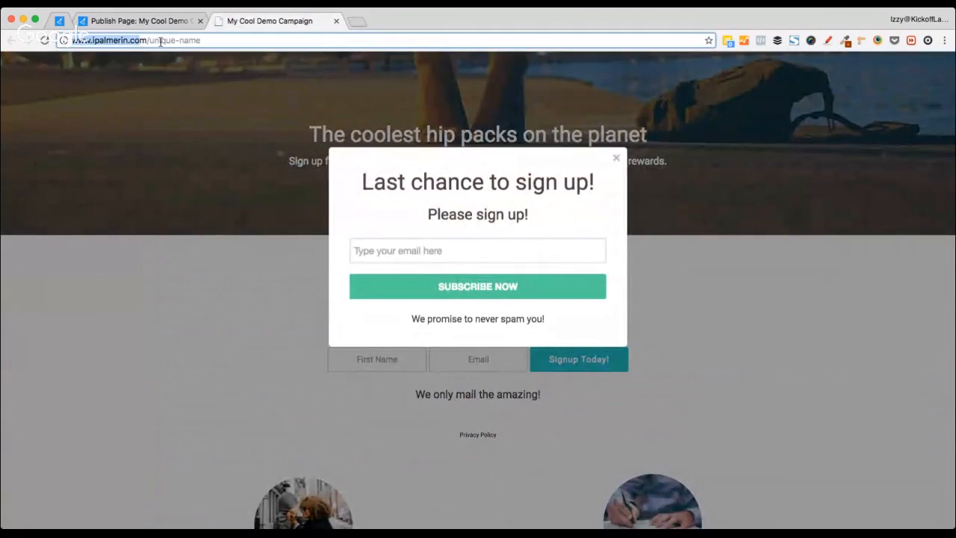
pyautogui.doubleClick(162, 40)
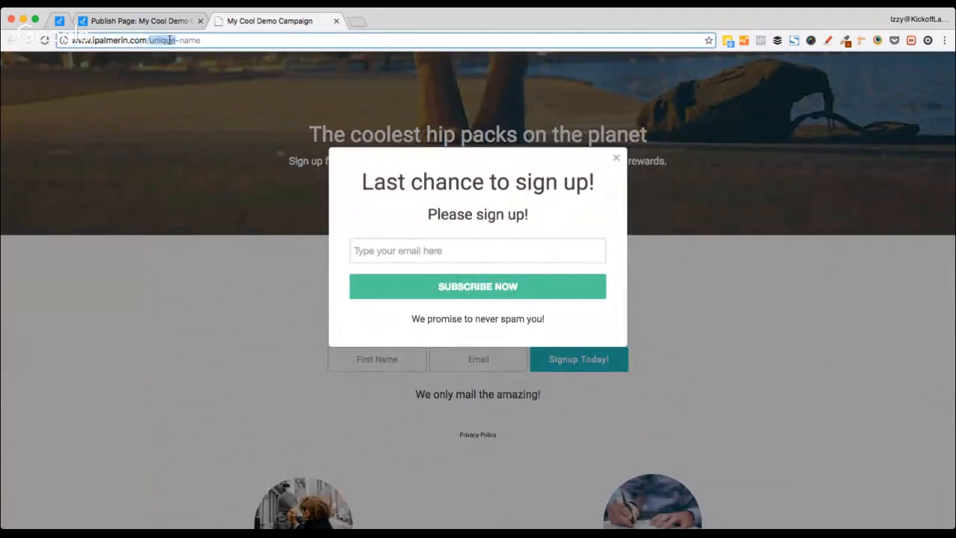
pyautogui.click(615, 157)
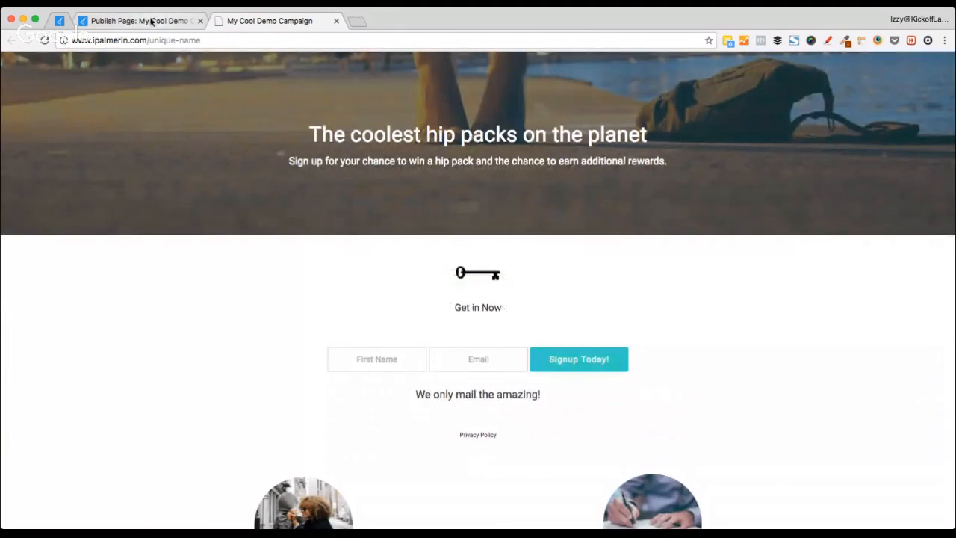
pyautogui.click(152, 21)
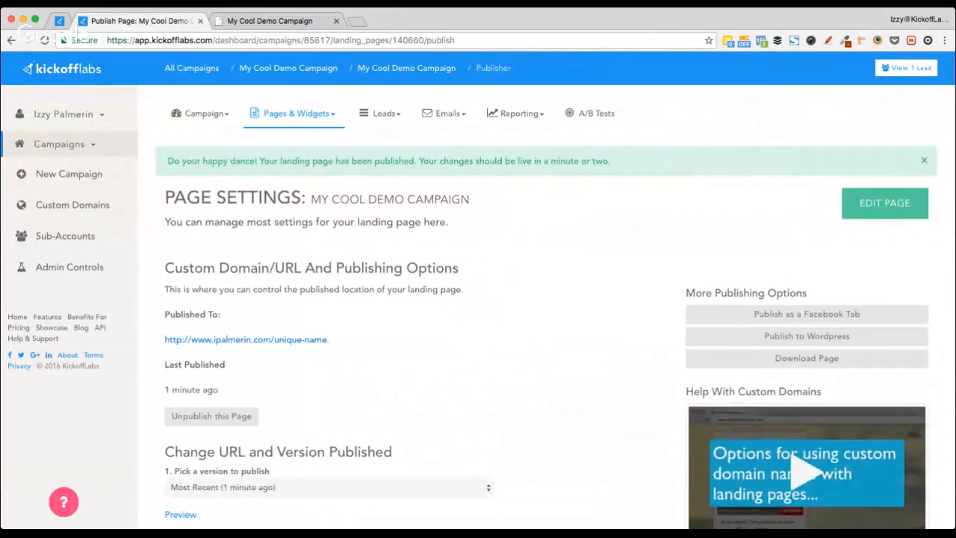
# Step: Change the live page's URL path to /thanks, then go back to the Publish Page tab
pyautogui.click(276, 21)
pyautogui.moveTo(153, 40); pyautogui.dragTo(221, 39)
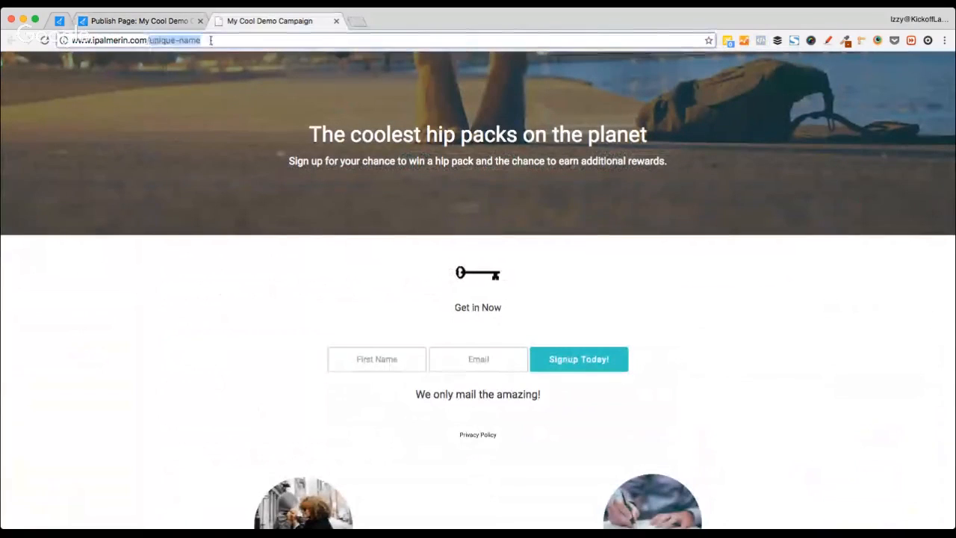
pyautogui.write('thanks')
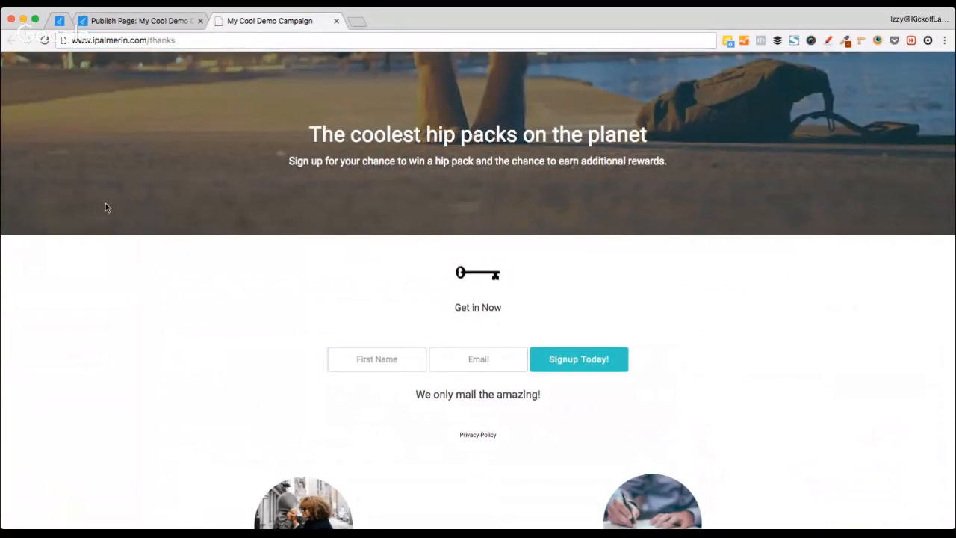
pyautogui.click(159, 21)
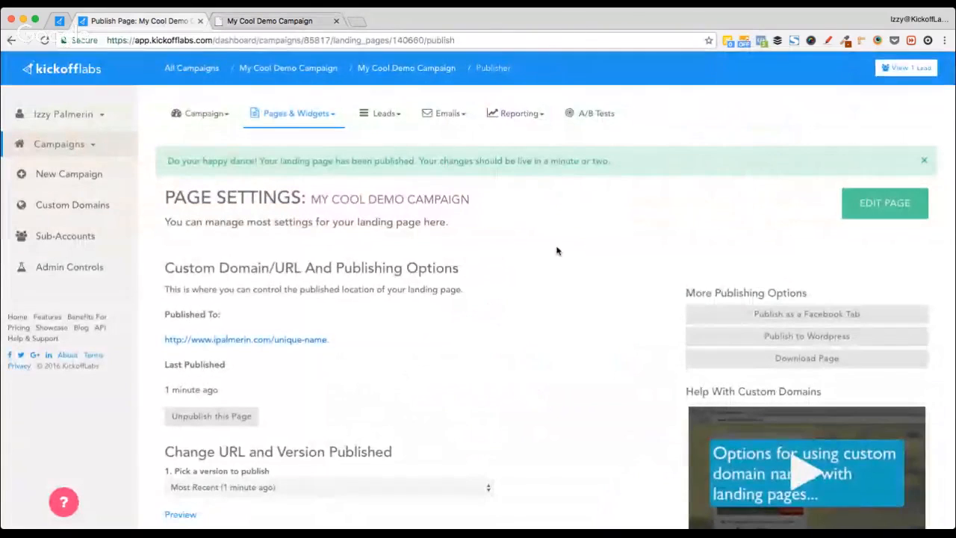
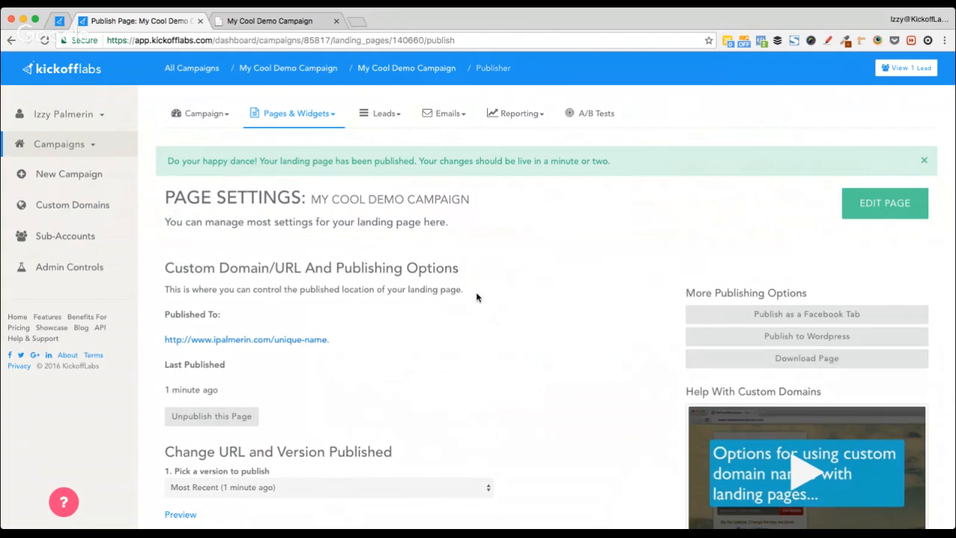
# Step: Return to the My Cool Demo Campaign overview and open its thank-you page in the editor
pyautogui.scroll(-10, 477, 297)
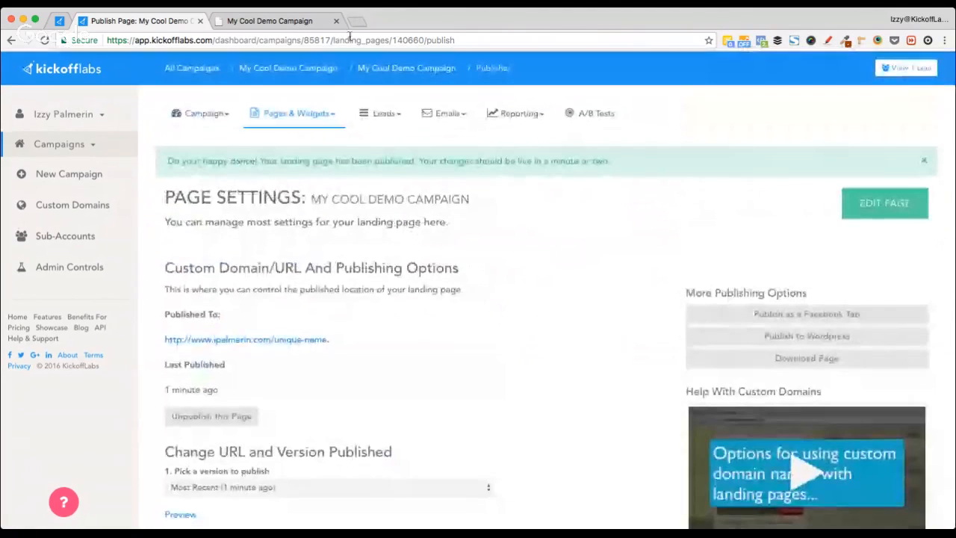
pyautogui.click(303, 68)
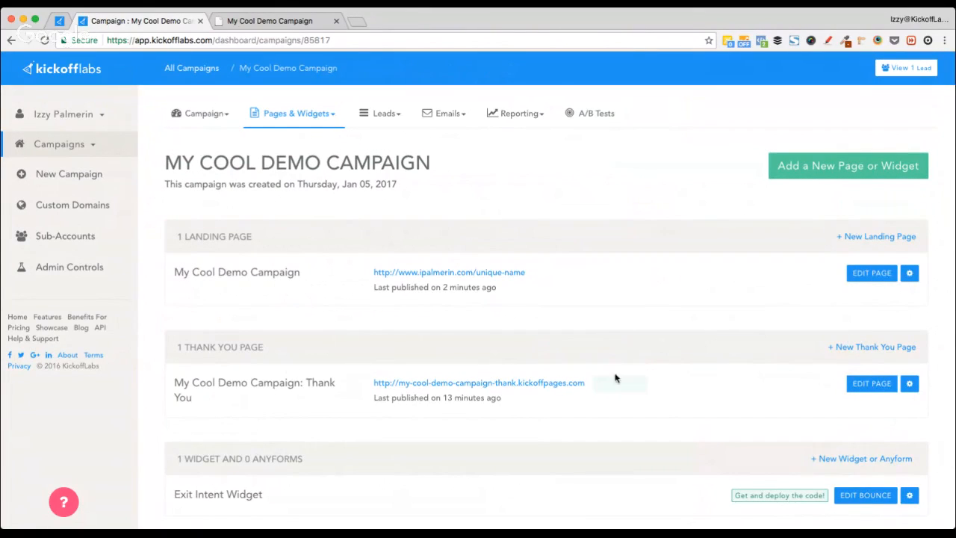
pyautogui.click(866, 383)
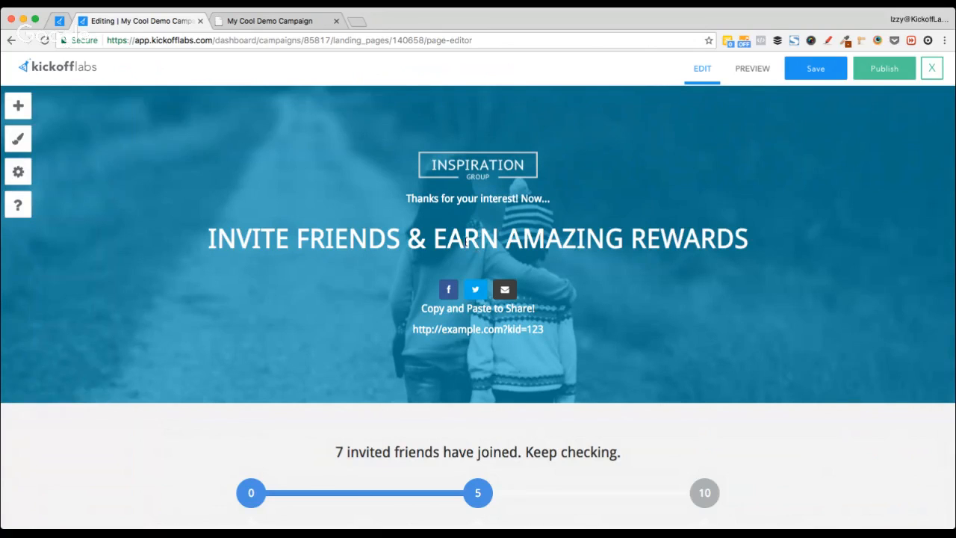
pyautogui.scroll(-6, 302, 273)
pyautogui.scroll(3, 302, 274)
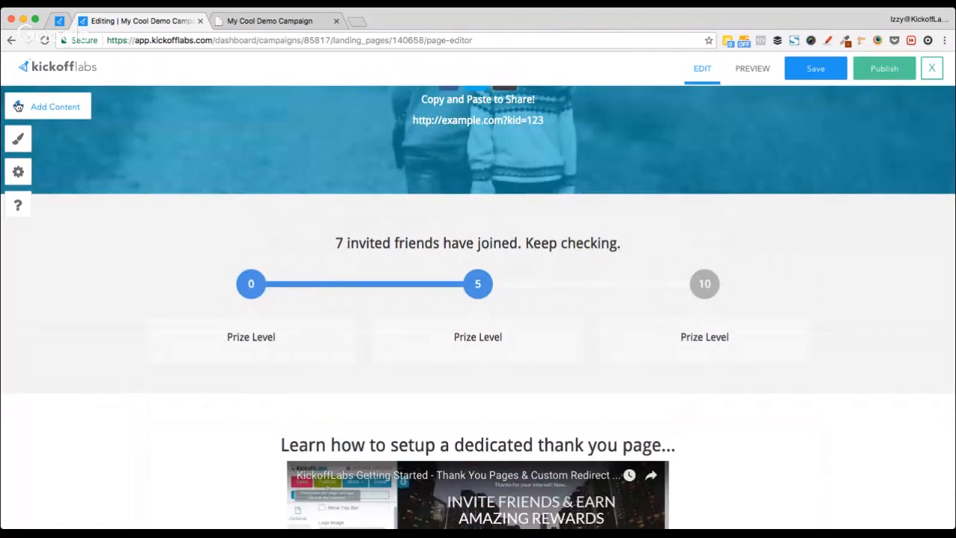
pyautogui.scroll(-1, 95, 227)
pyautogui.scroll(1, 94, 222)
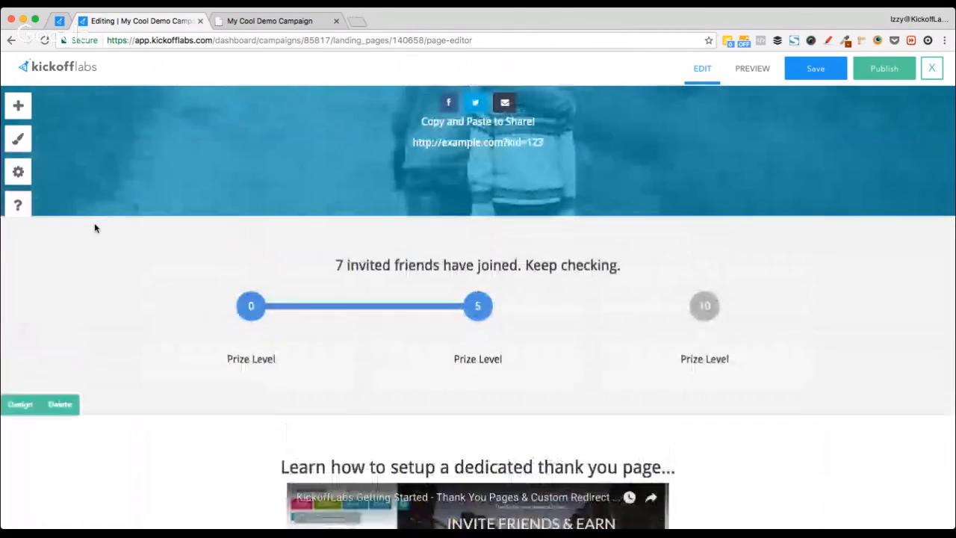
pyautogui.click(21, 104)
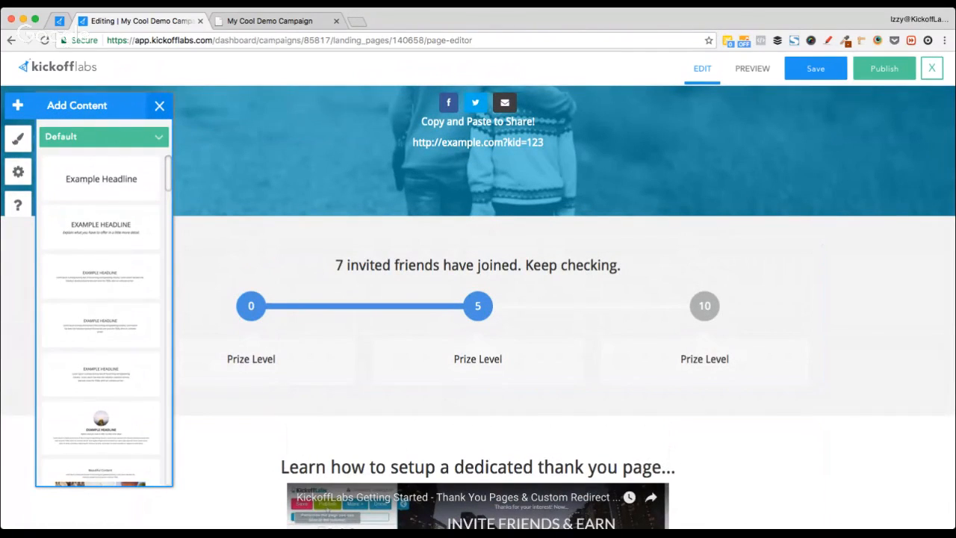
pyautogui.click(85, 177)
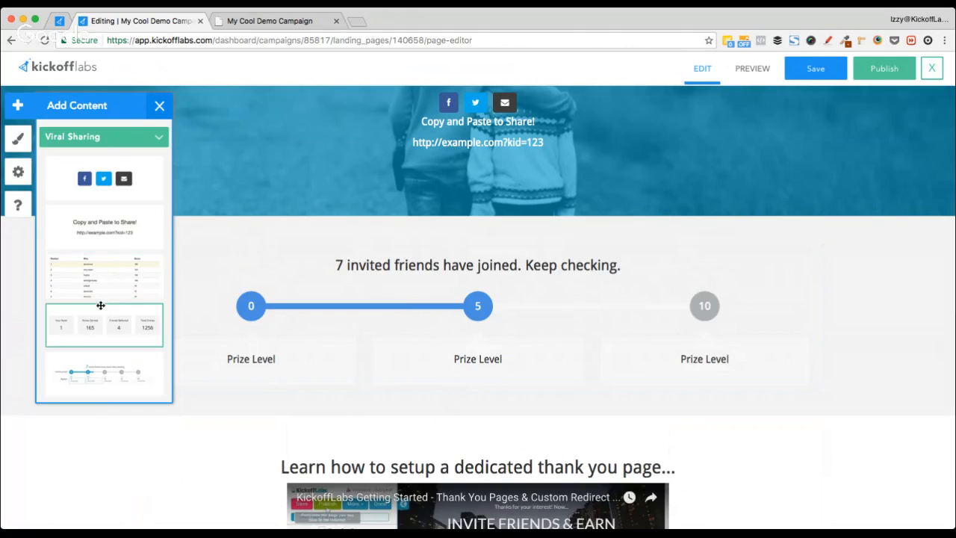
pyautogui.moveTo(97, 323); pyautogui.dragTo(530, 440)
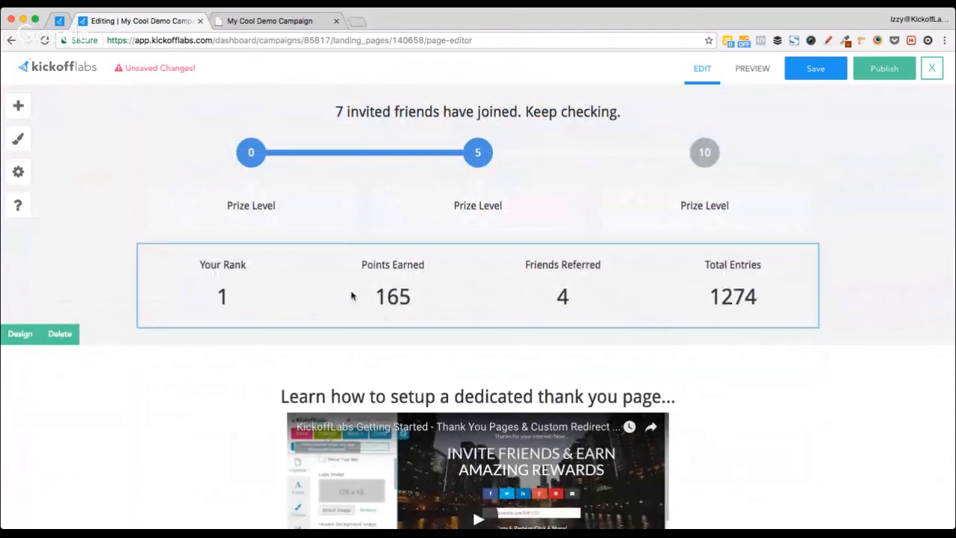
pyautogui.click(418, 294)
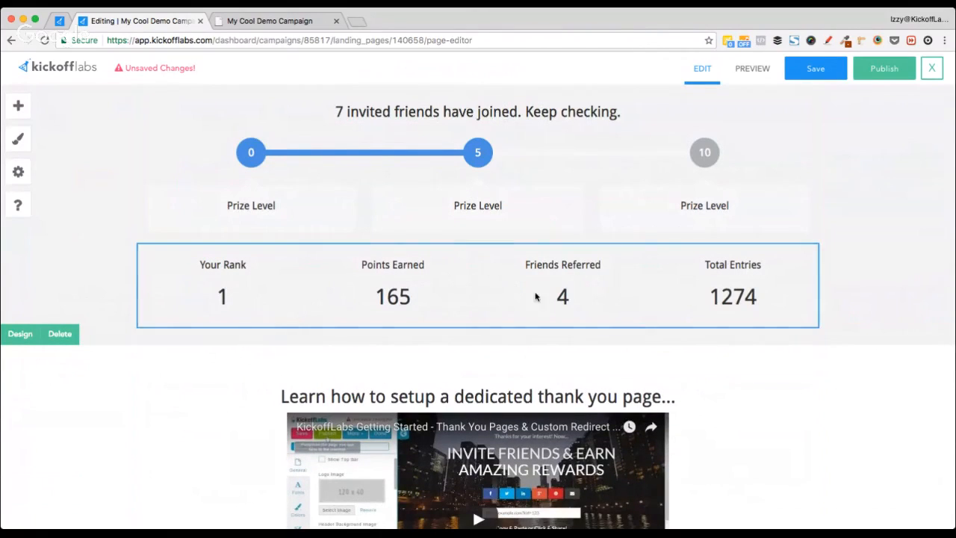
pyautogui.scroll(2, 453, 295)
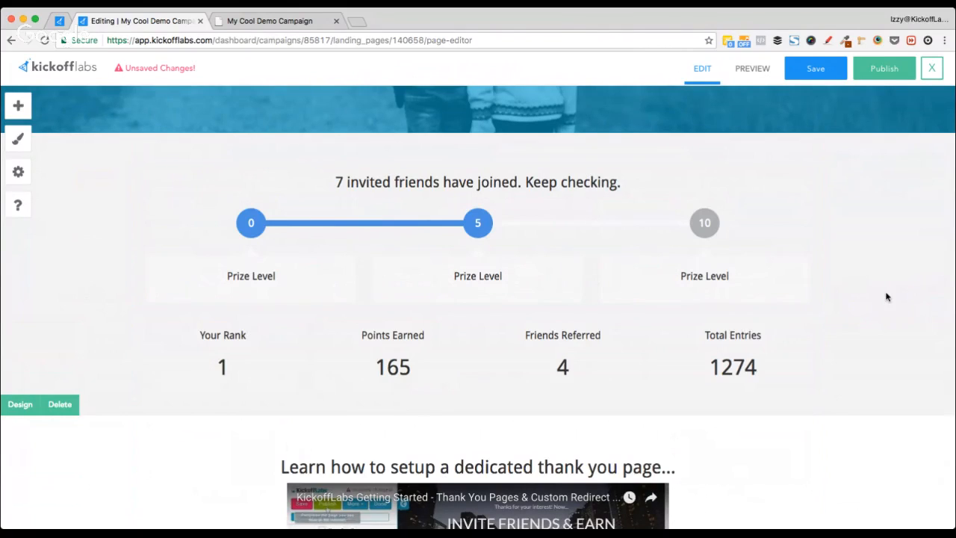
pyautogui.scroll(-5, 886, 298)
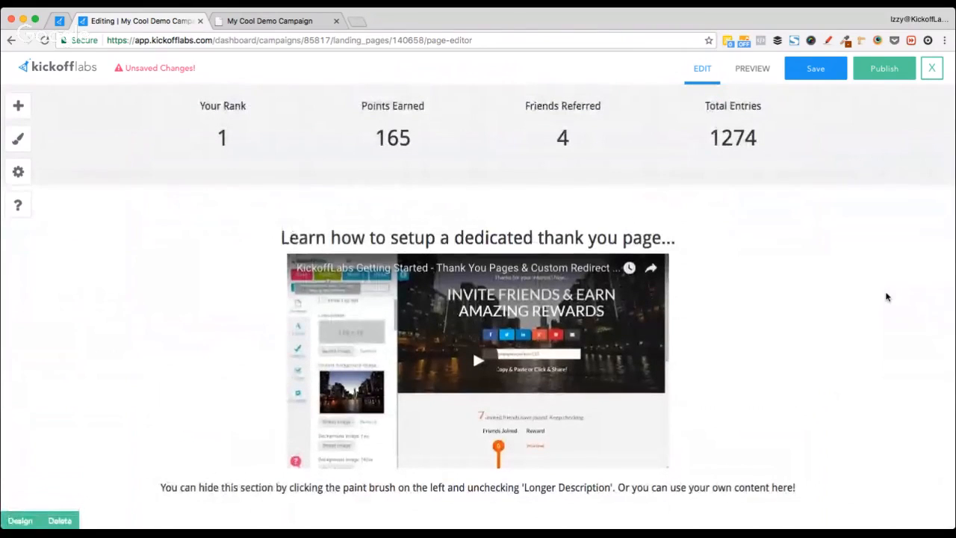
pyautogui.scroll(10, 886, 297)
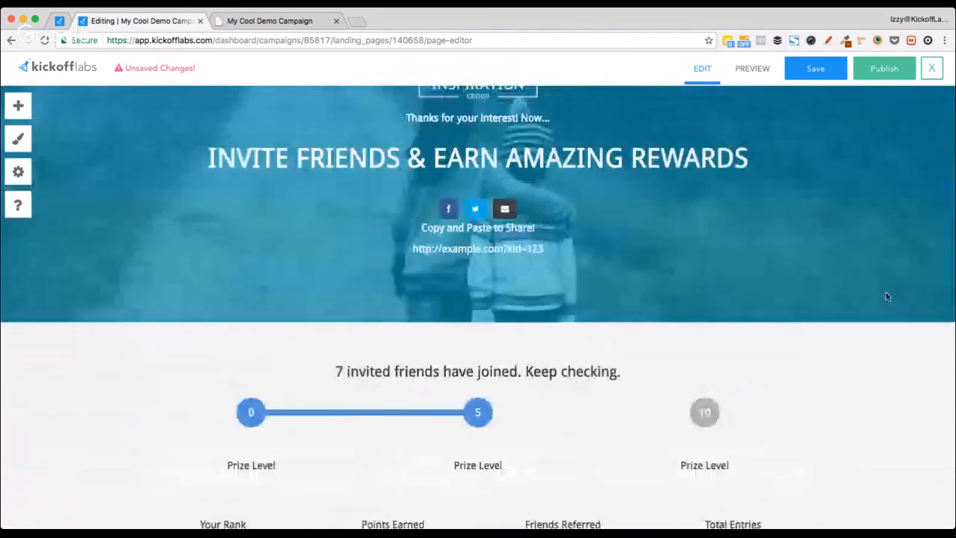
pyautogui.scroll(-4, 886, 295)
pyautogui.click(494, 398)
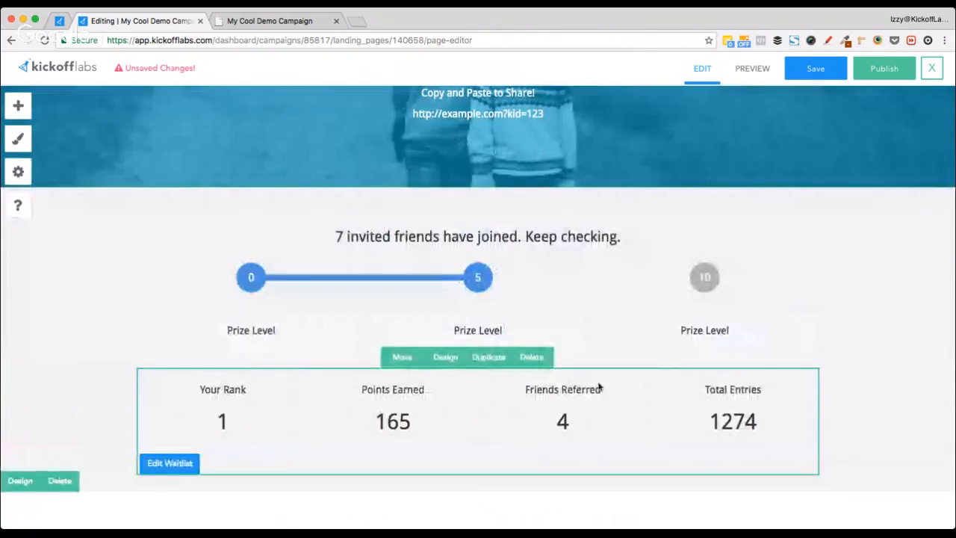
pyautogui.scroll(-1, 526, 366)
pyautogui.click(531, 309)
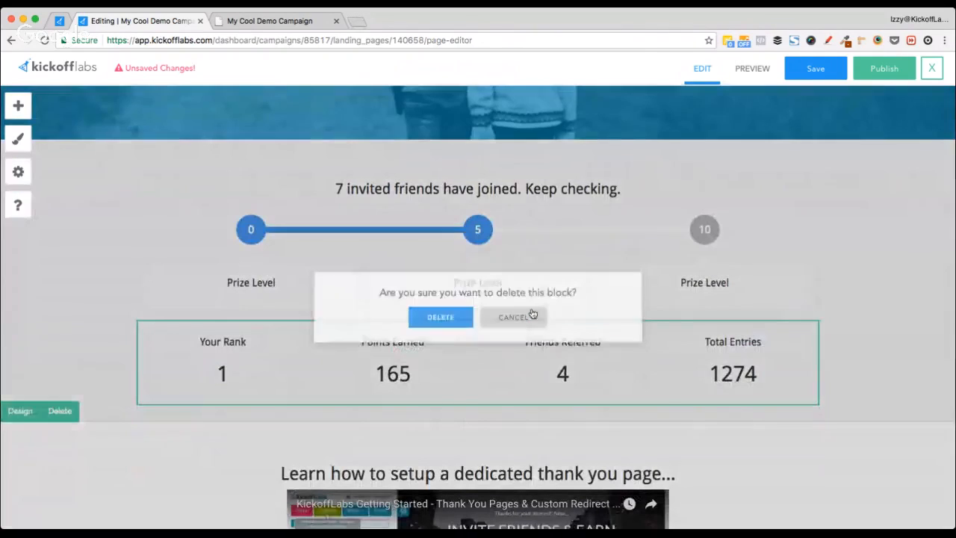
pyautogui.click(435, 318)
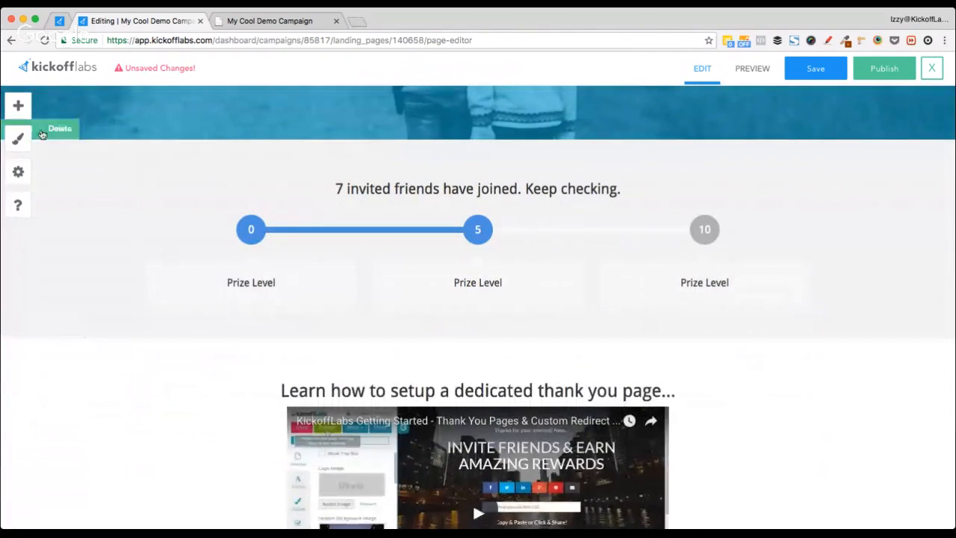
pyautogui.click(19, 106)
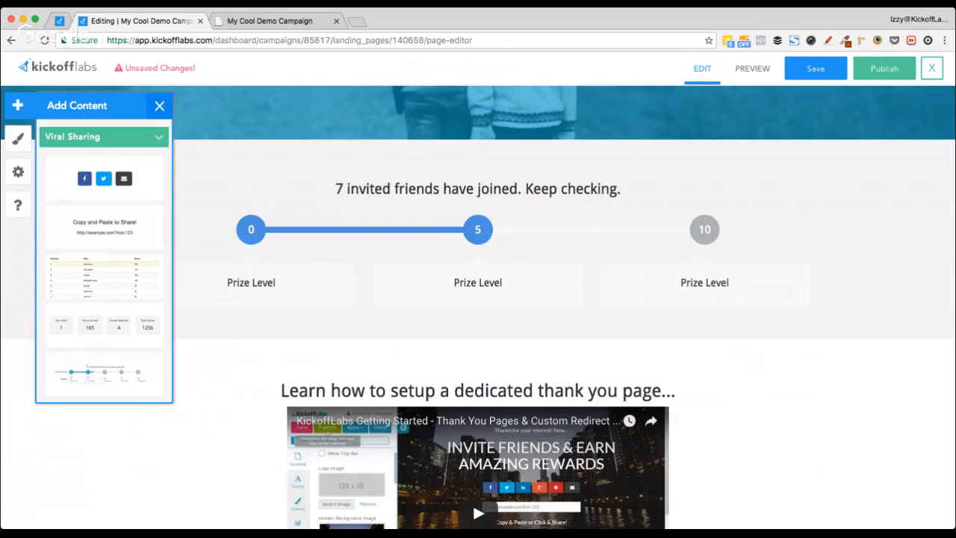
pyautogui.click(100, 314)
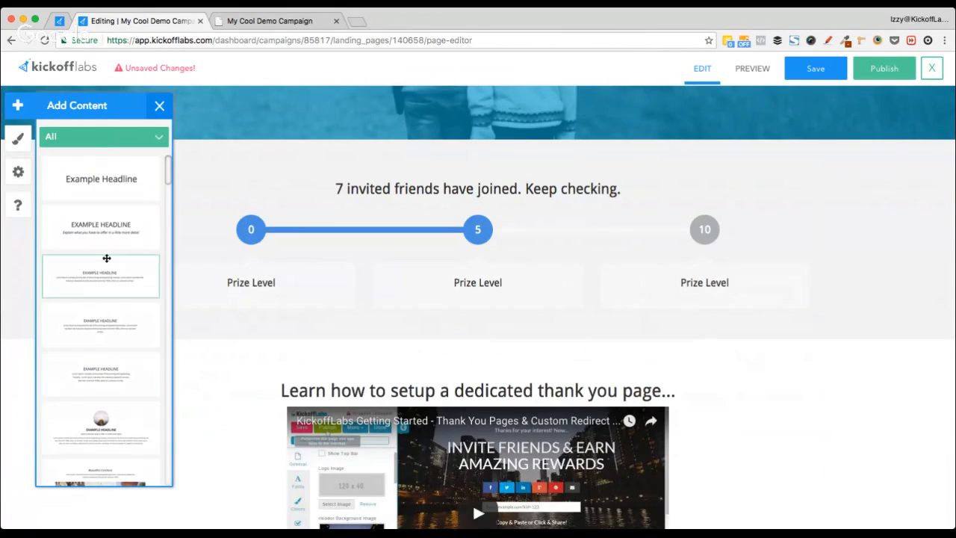
pyautogui.scroll(-20, 107, 258)
pyautogui.scroll(-10, 107, 258)
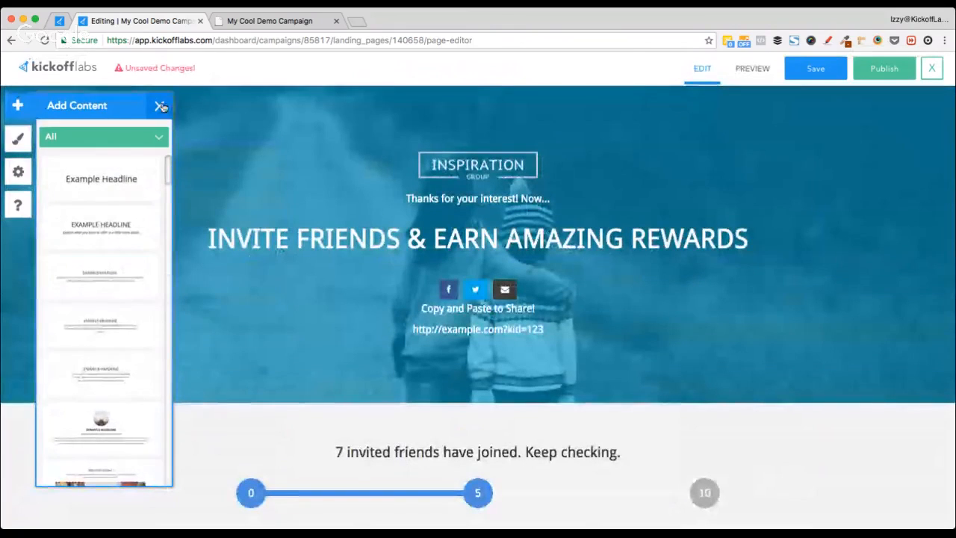
pyautogui.click(159, 105)
pyautogui.scroll(-1, 819, 349)
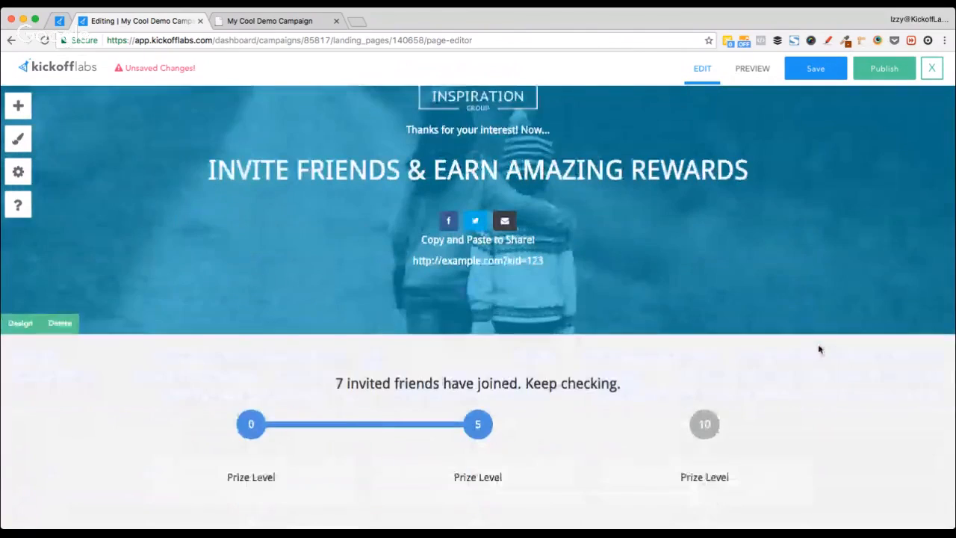
pyautogui.scroll(1, 820, 348)
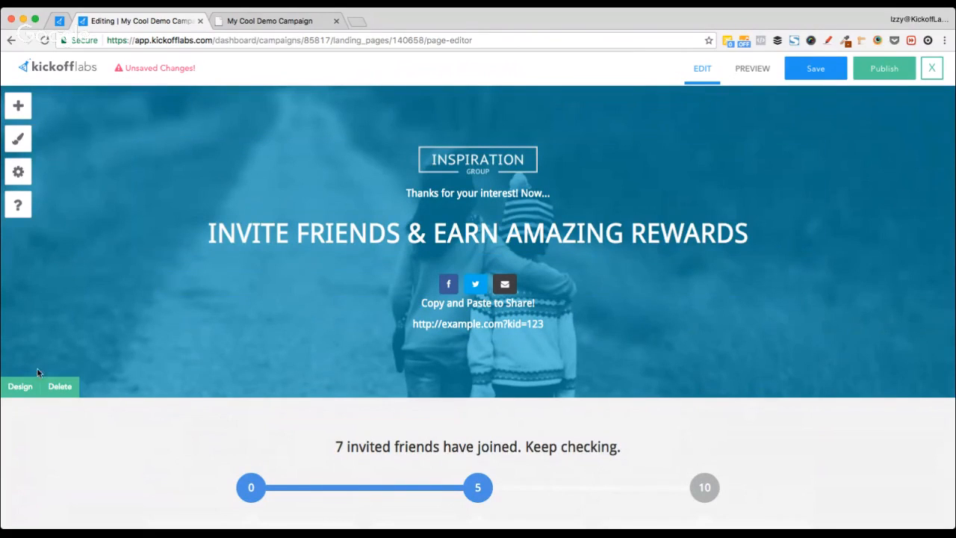
# Step: Select the share-links block under the headline and open its Sharing Buttons settings
pyautogui.doubleClick(340, 233)
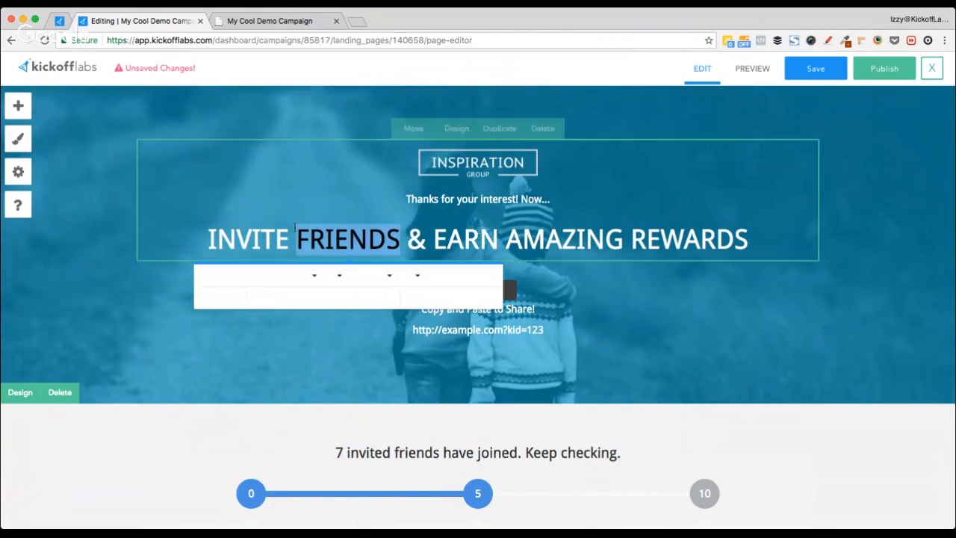
pyautogui.click(263, 367)
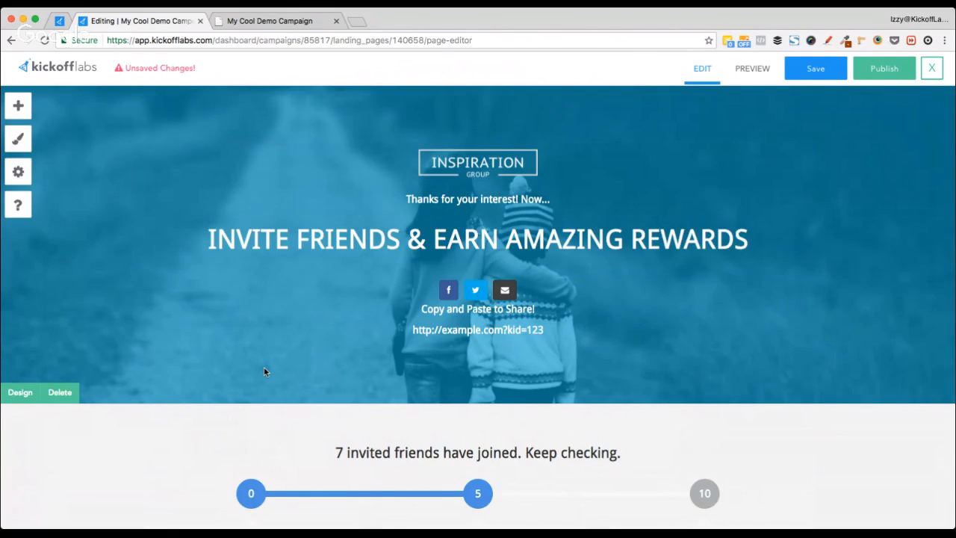
pyautogui.click(527, 291)
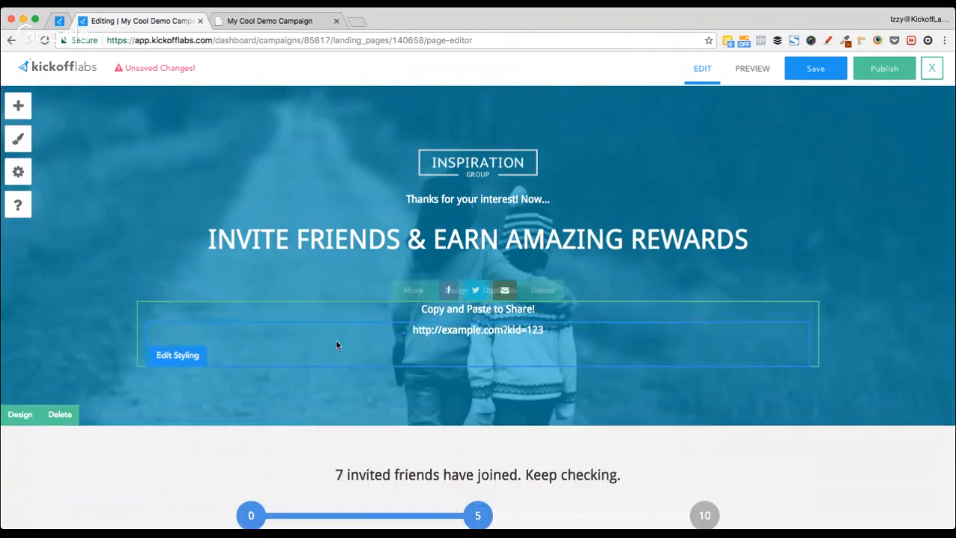
pyautogui.moveTo(592, 281)
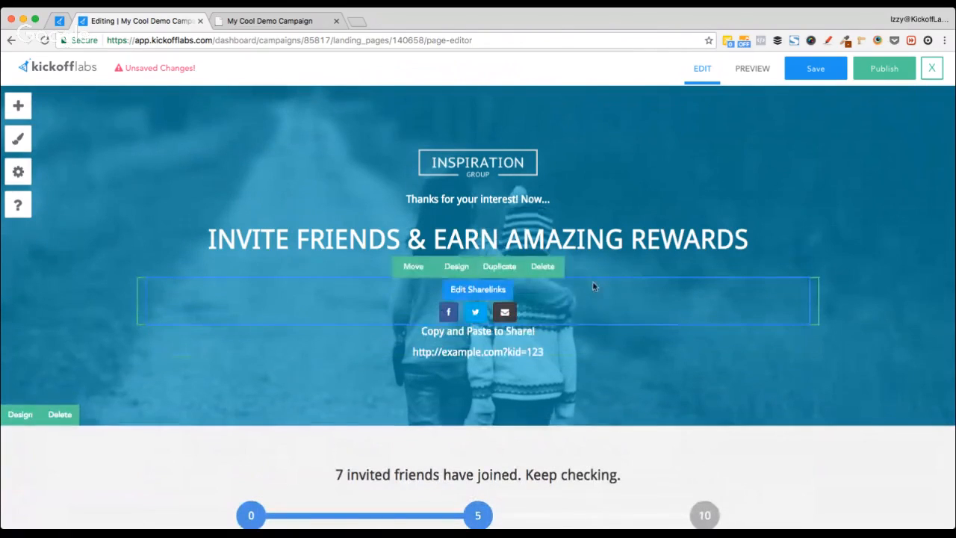
pyautogui.click(478, 290)
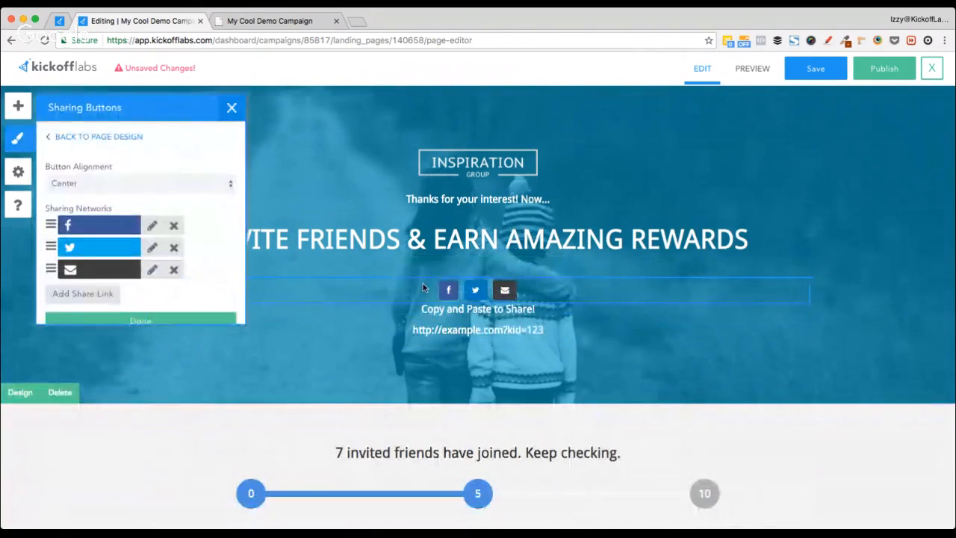
# Step: Label the Facebook share button 'Share on Facebook' and save it
pyautogui.click(151, 248)
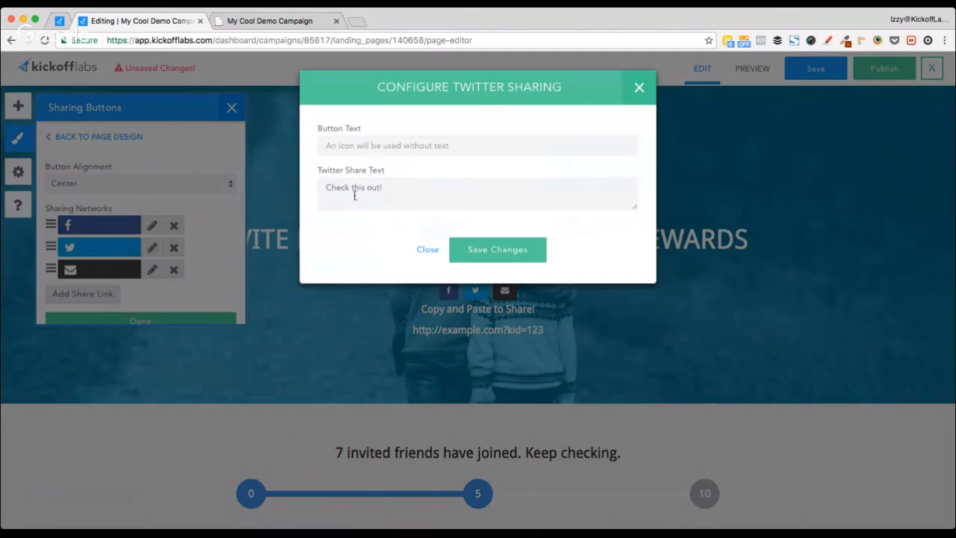
pyautogui.tripleClick(348, 183)
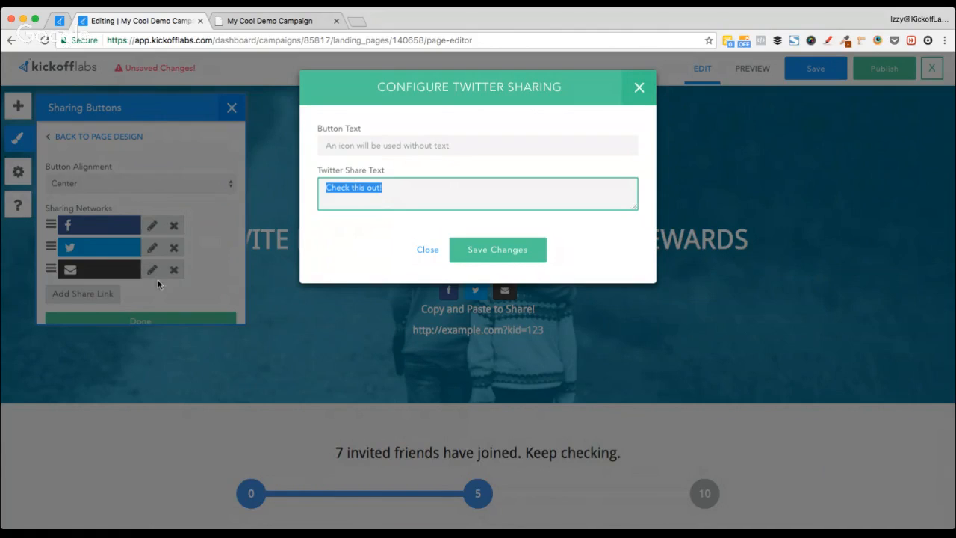
pyautogui.click(428, 251)
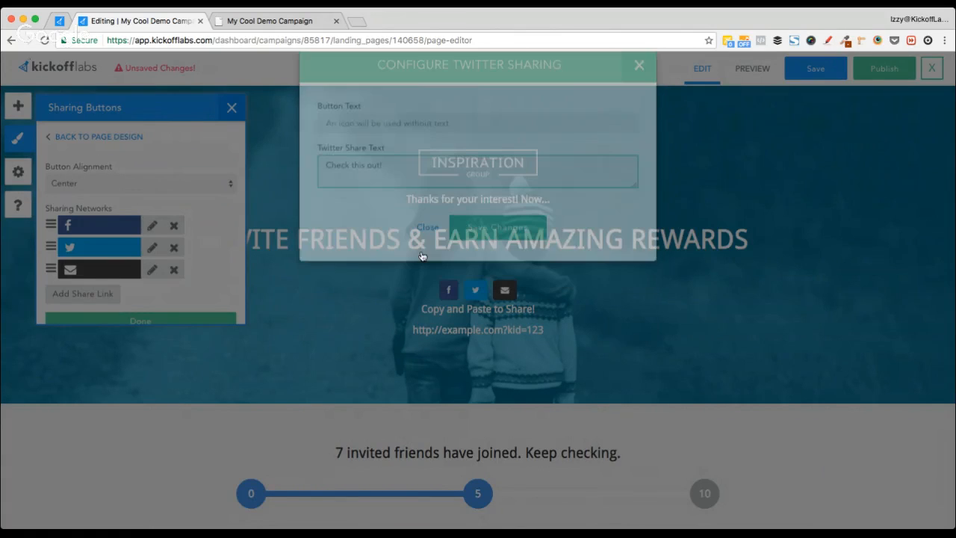
pyautogui.click(152, 227)
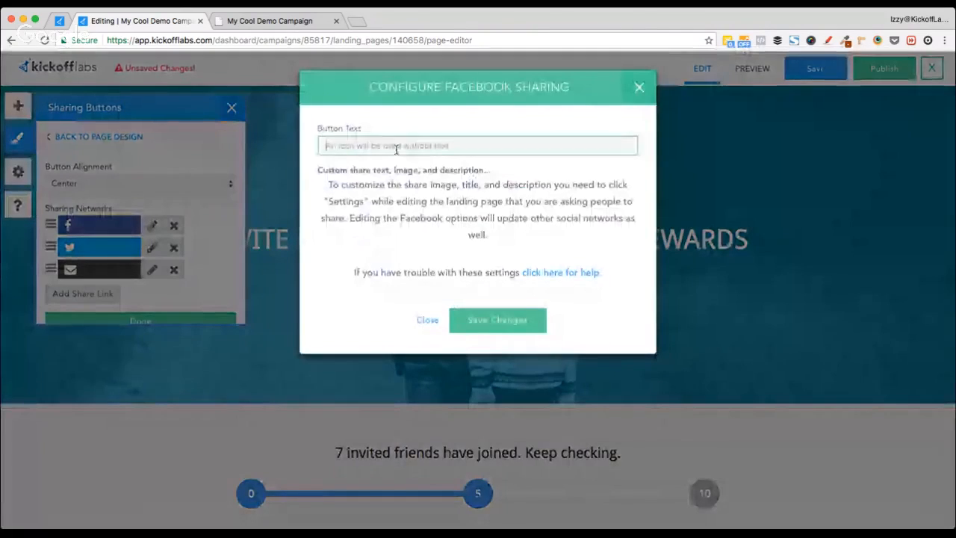
pyautogui.click(396, 148)
pyautogui.write('Share on Facwbook')
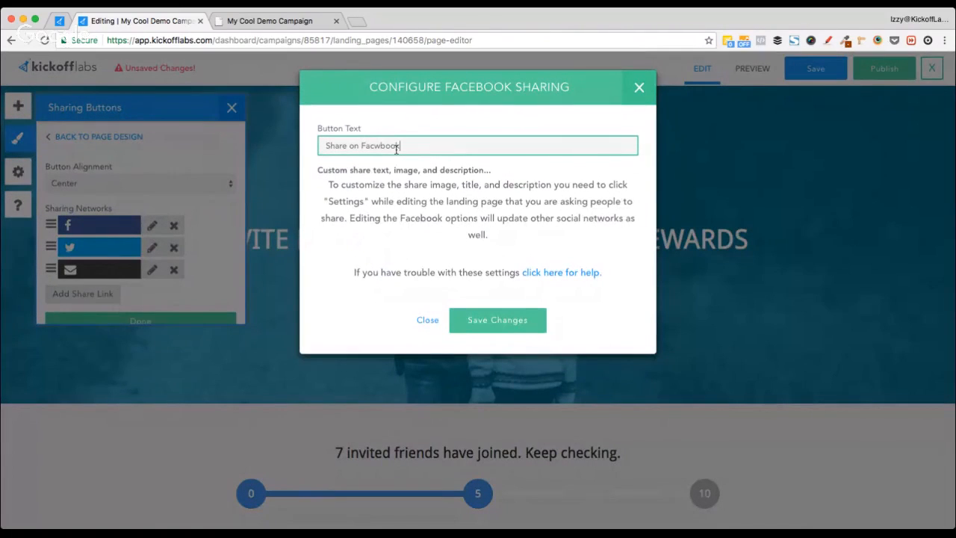
pyautogui.press('BackSpace')
pyautogui.write('e')
pyautogui.click(486, 319)
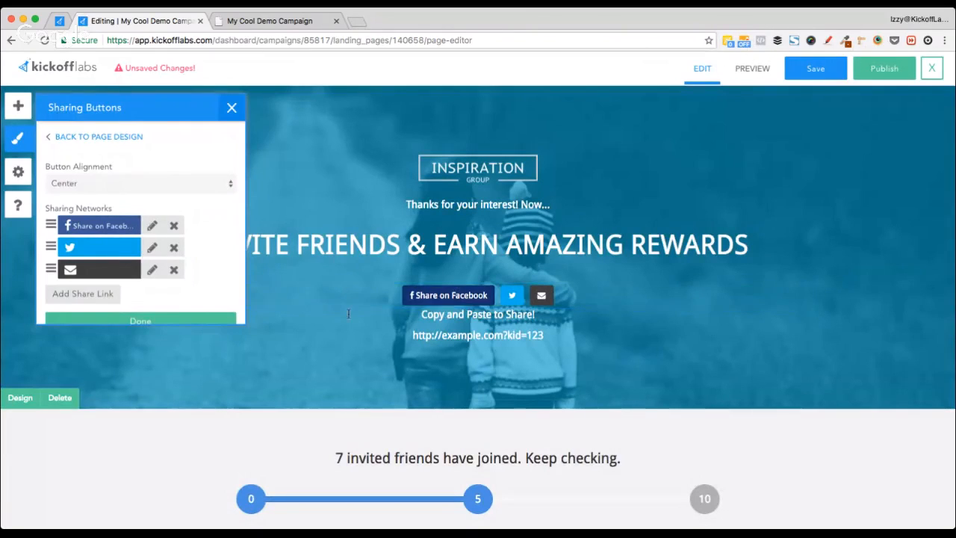
# Step: Label the Twitter and email buttons 'Share on Twitter' and 'Share on Email'
pyautogui.click(151, 248)
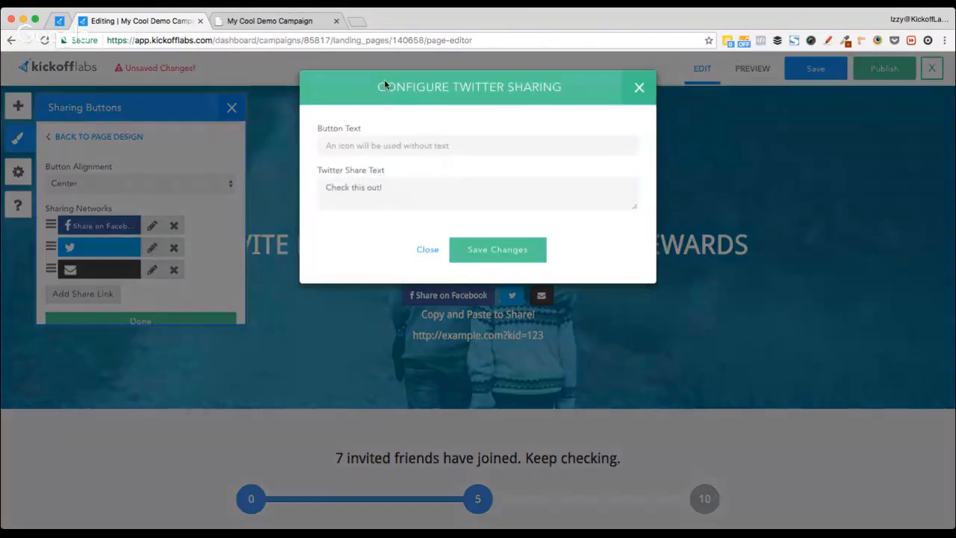
pyautogui.click(377, 147)
pyautogui.write('Share on T')
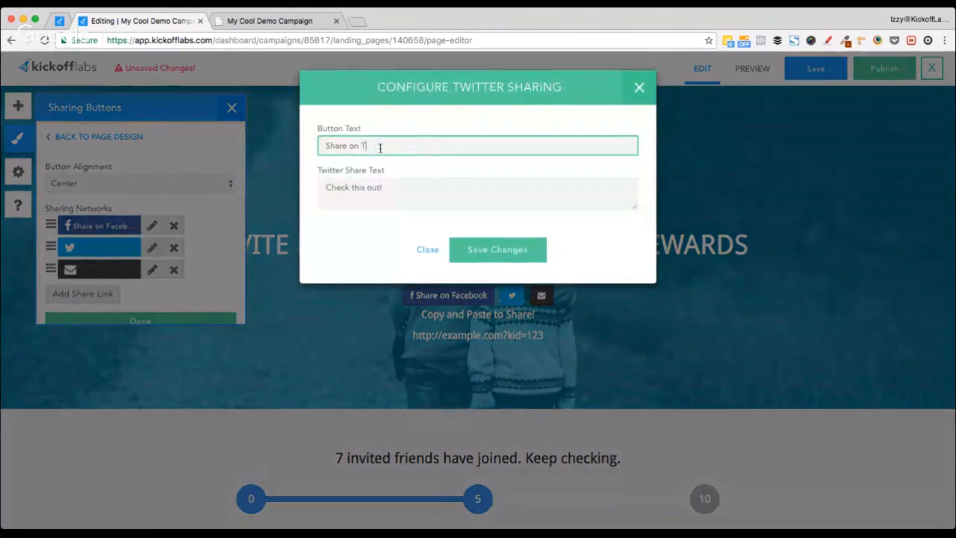
pyautogui.write('witter')
pyautogui.click(497, 248)
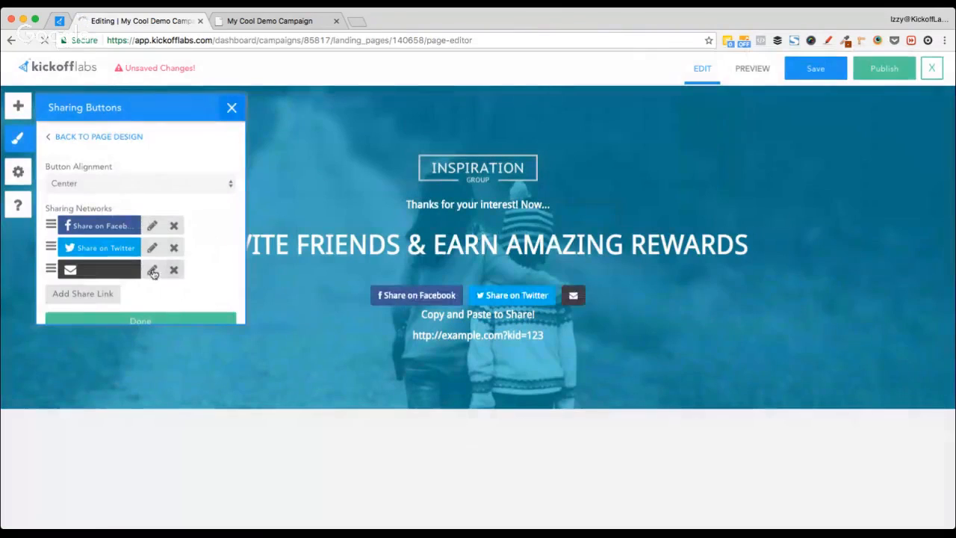
pyautogui.click(151, 269)
pyautogui.click(398, 146)
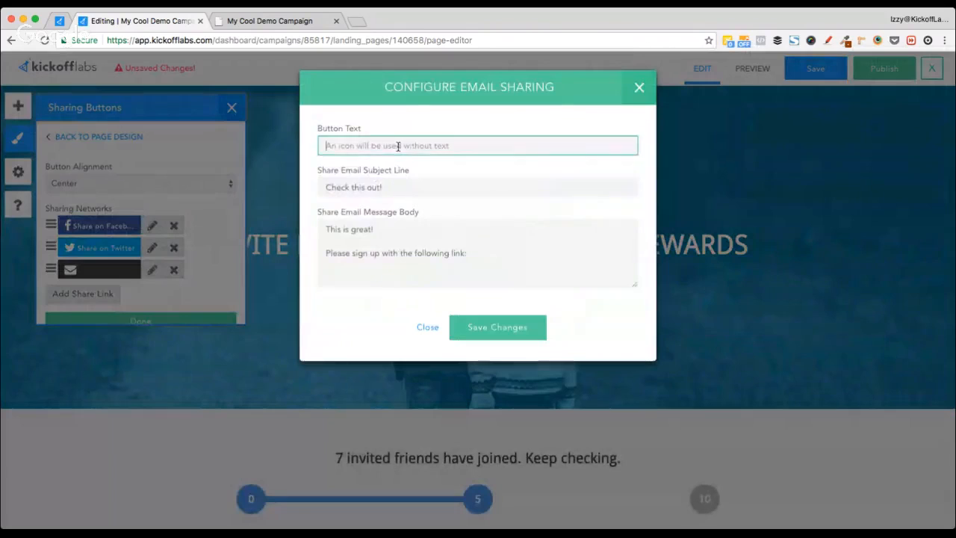
pyautogui.write('Shr')
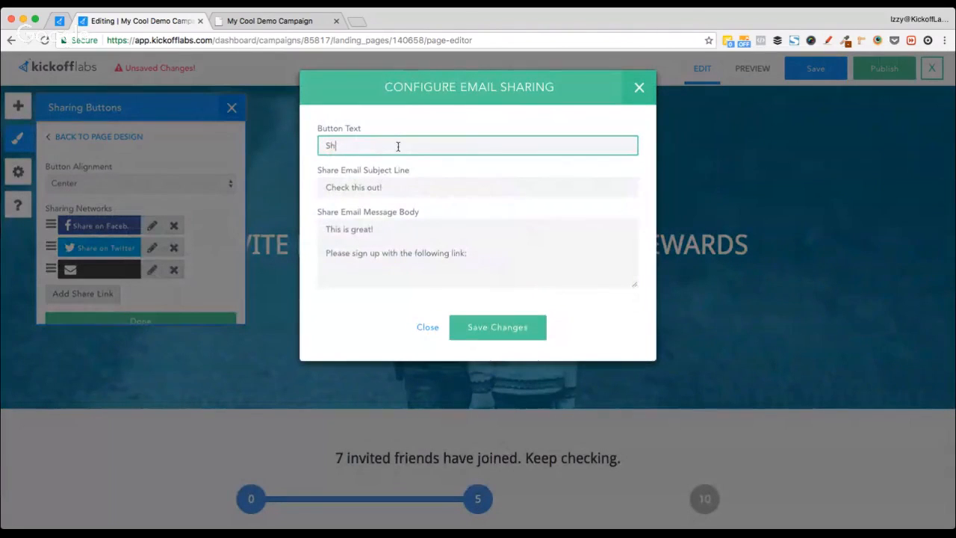
pyautogui.write('are on e')
pyautogui.press('BackSpace')
pyautogui.write('Email')
pyautogui.click(486, 329)
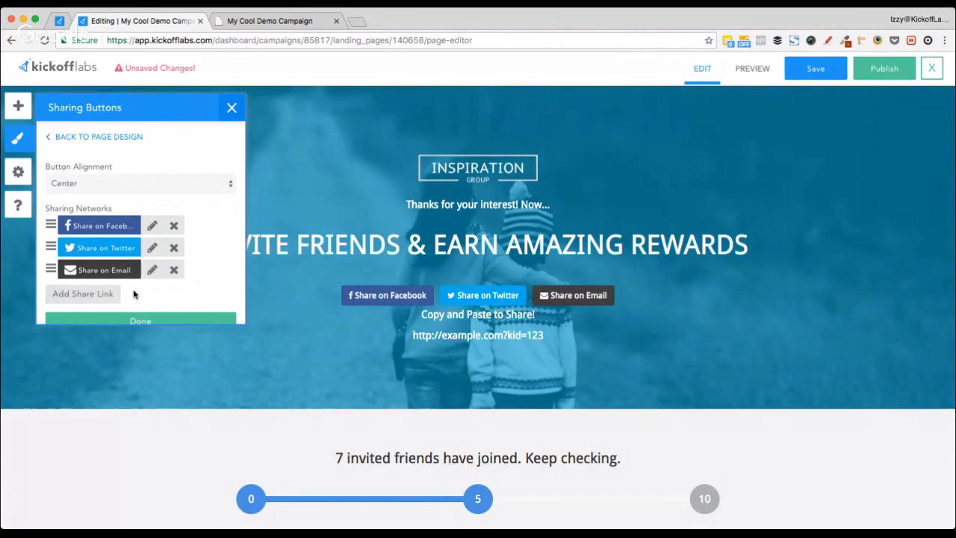
pyautogui.scroll(-1, 119, 294)
# Step: Add a WhatsApp share button labelled 'Share on Whatsapp' with Device Support set to Any
pyautogui.click(86, 279)
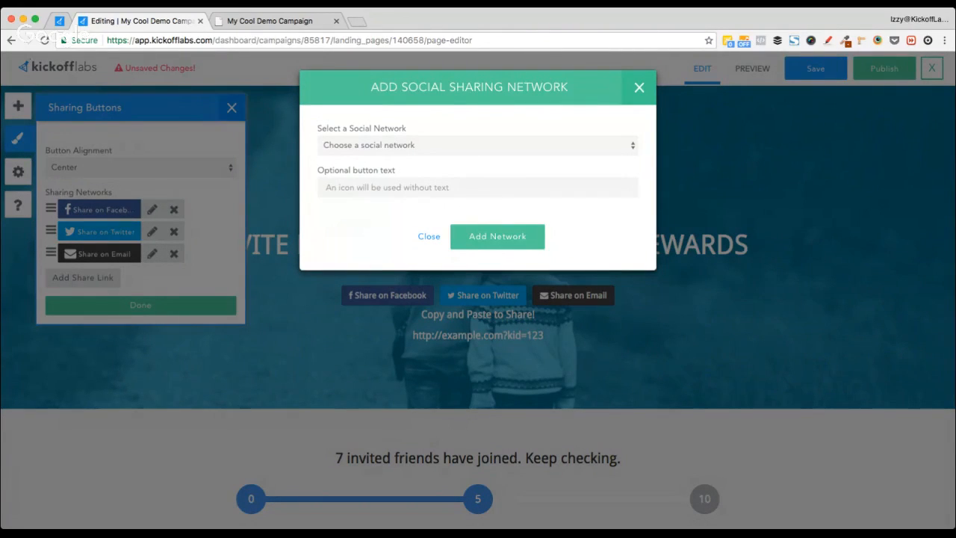
pyautogui.click(511, 232)
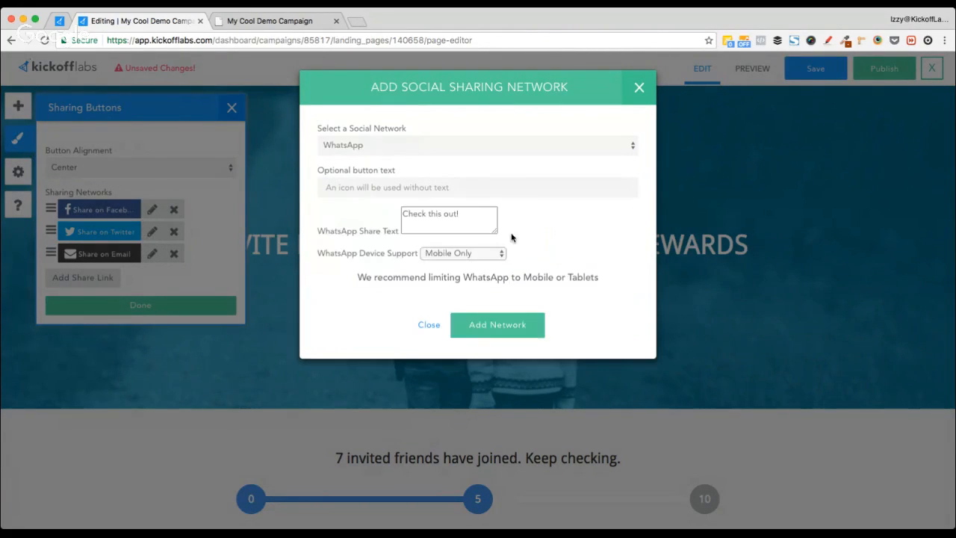
pyautogui.click(351, 183)
pyautogui.write('Share ')
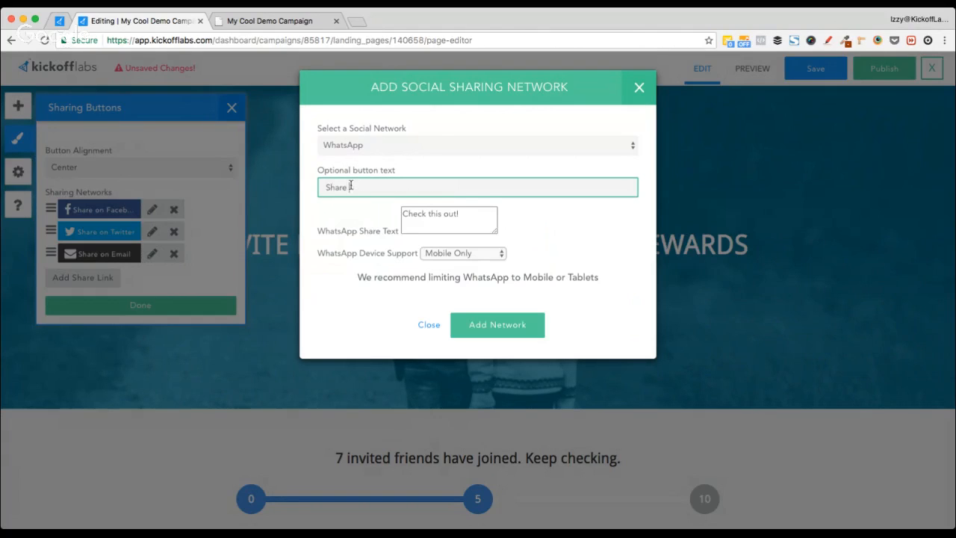
pyautogui.write('on Whatsapp')
pyautogui.click(433, 217)
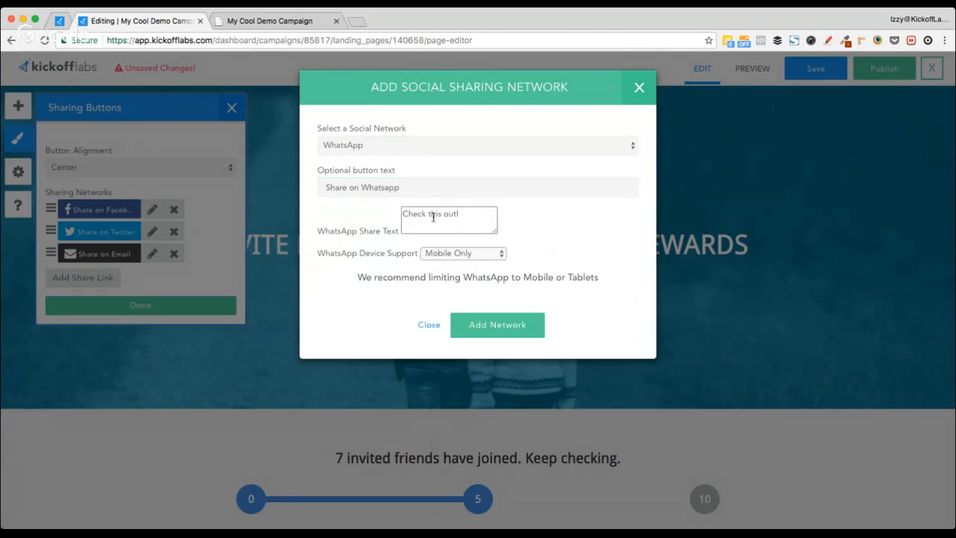
pyautogui.click(471, 254)
pyautogui.click(454, 277)
pyautogui.click(497, 324)
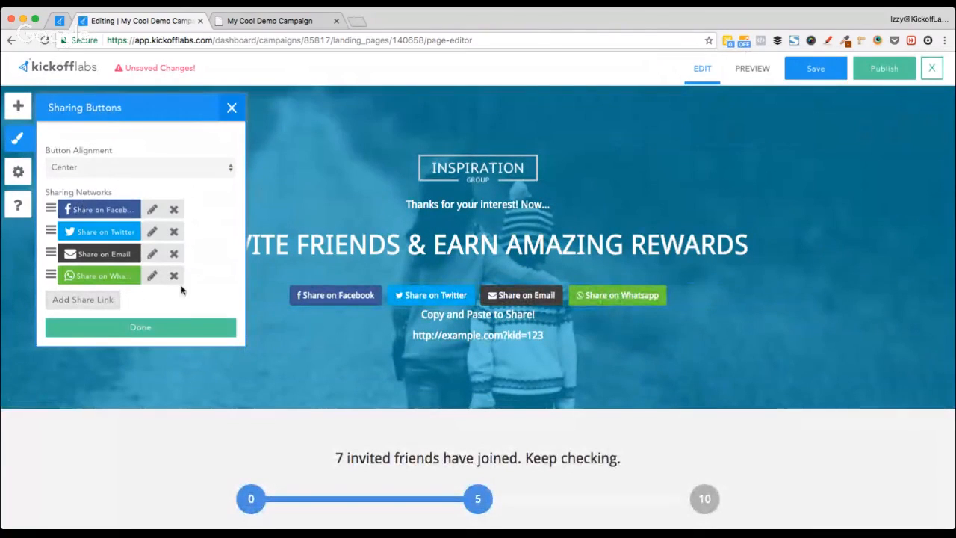
pyautogui.click(147, 330)
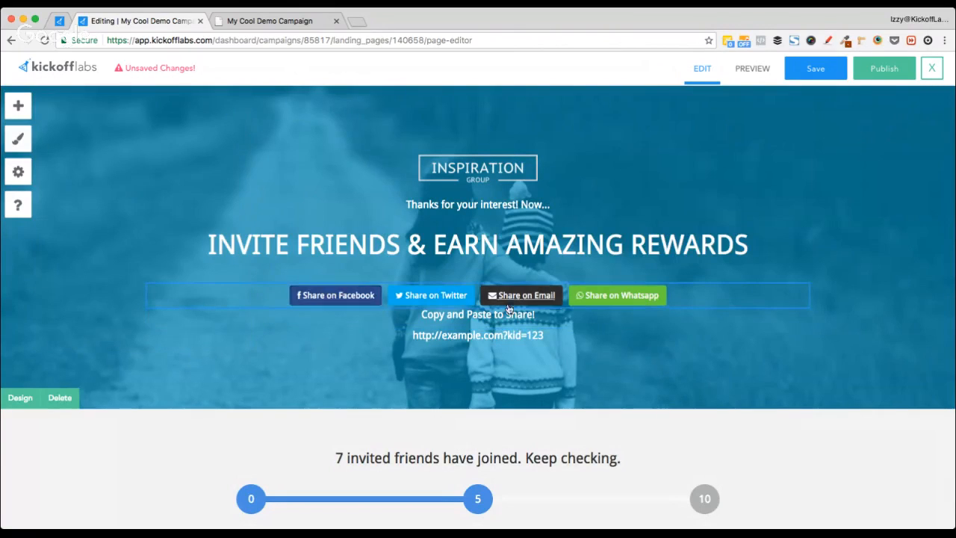
pyautogui.scroll(-2, 221, 358)
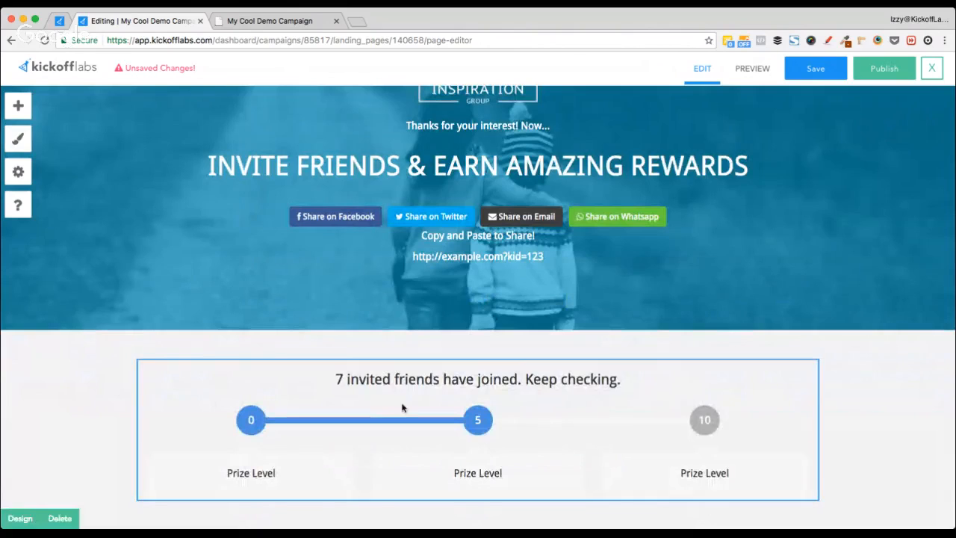
pyautogui.scroll(-5, 404, 406)
pyautogui.scroll(4, 405, 405)
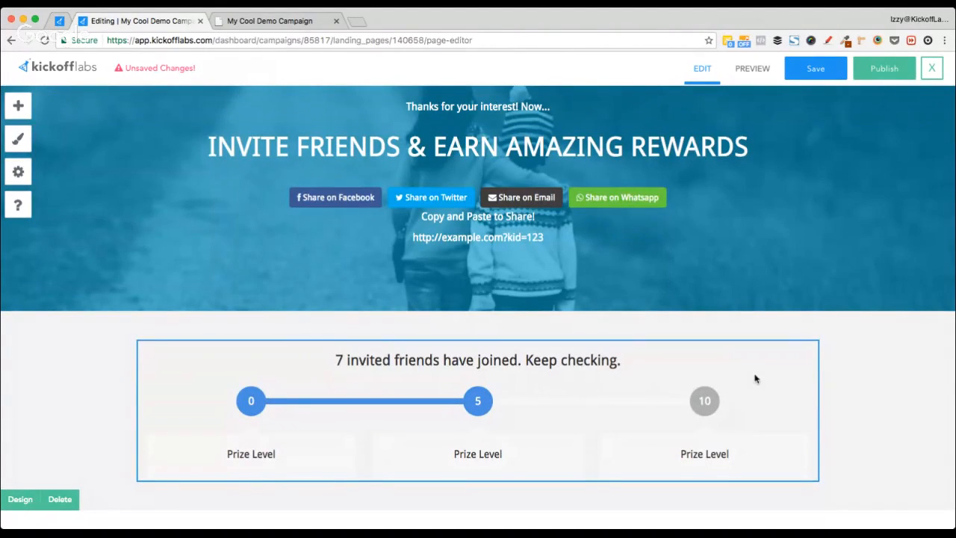
pyautogui.scroll(-1, 858, 372)
pyautogui.scroll(-8, 858, 372)
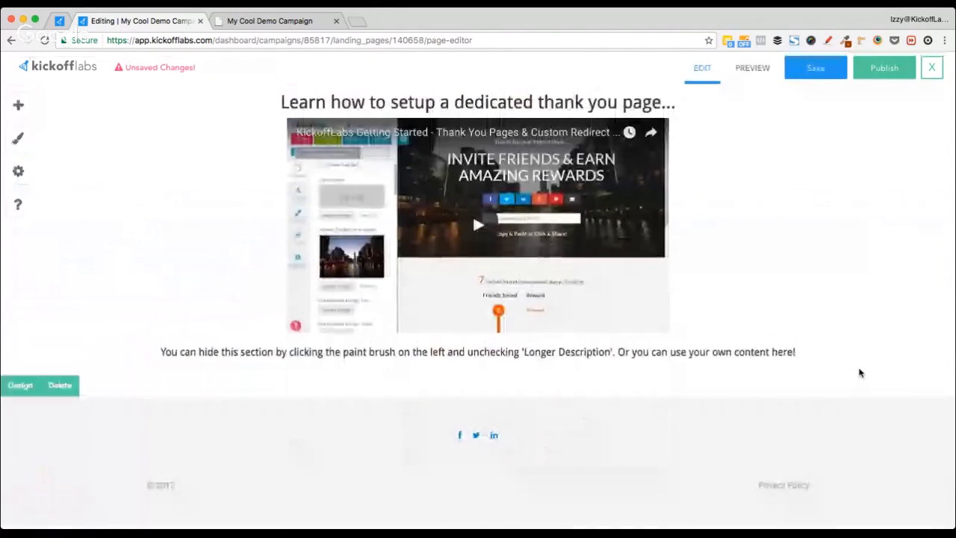
pyautogui.scroll(10, 48, 343)
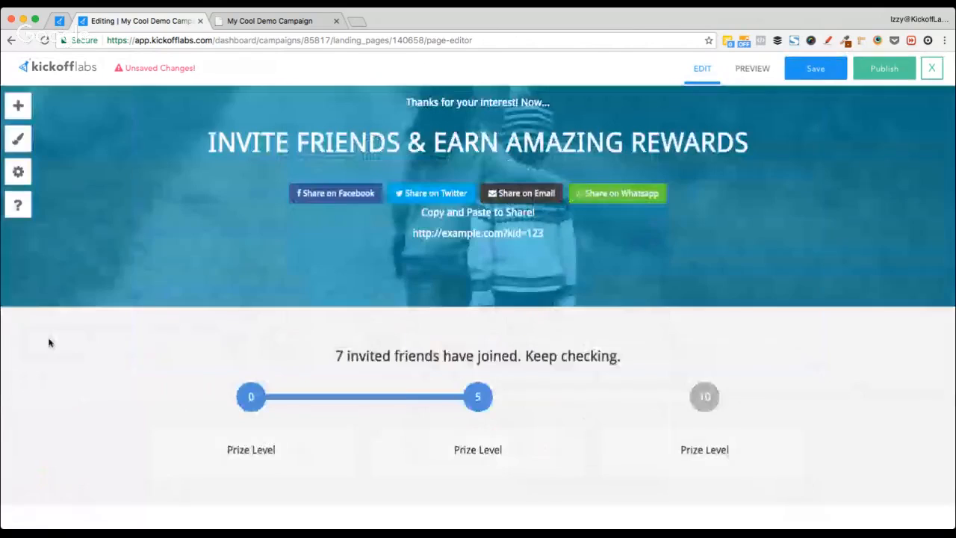
pyautogui.scroll(-10, 49, 343)
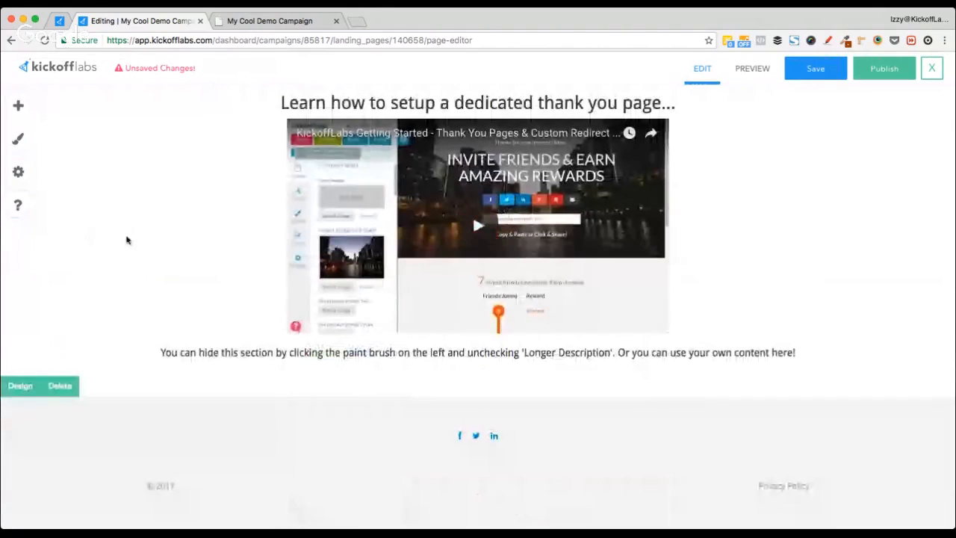
pyautogui.scroll(3, 469, 216)
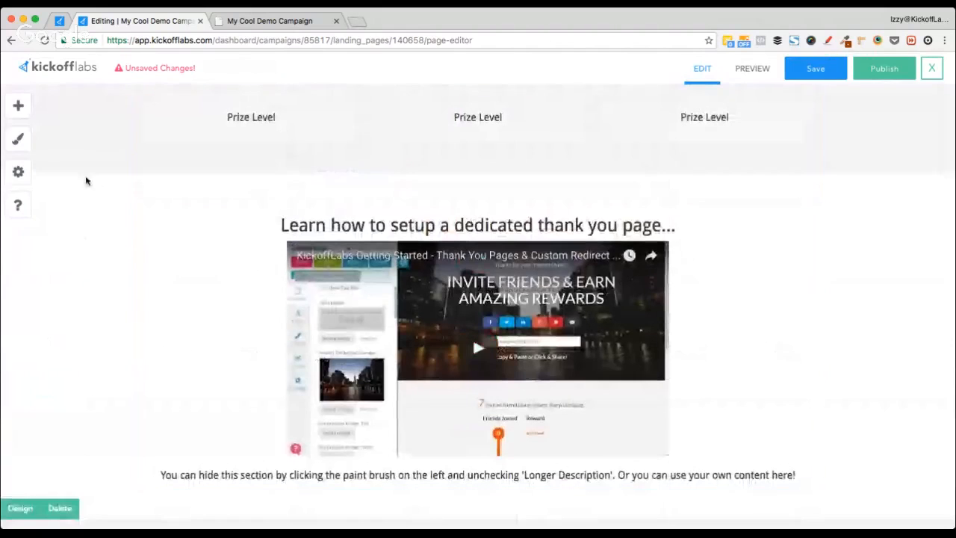
pyautogui.click(16, 140)
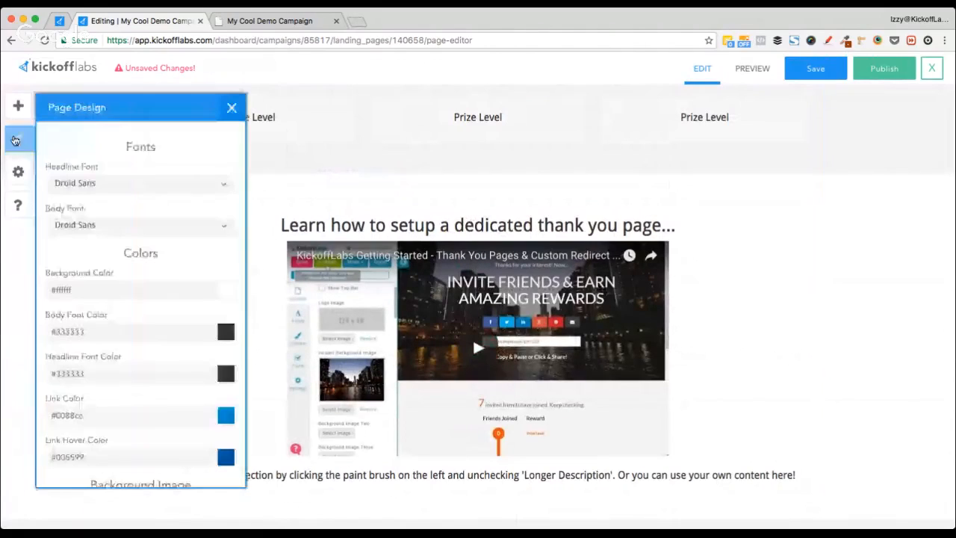
pyautogui.scroll(-5, 133, 319)
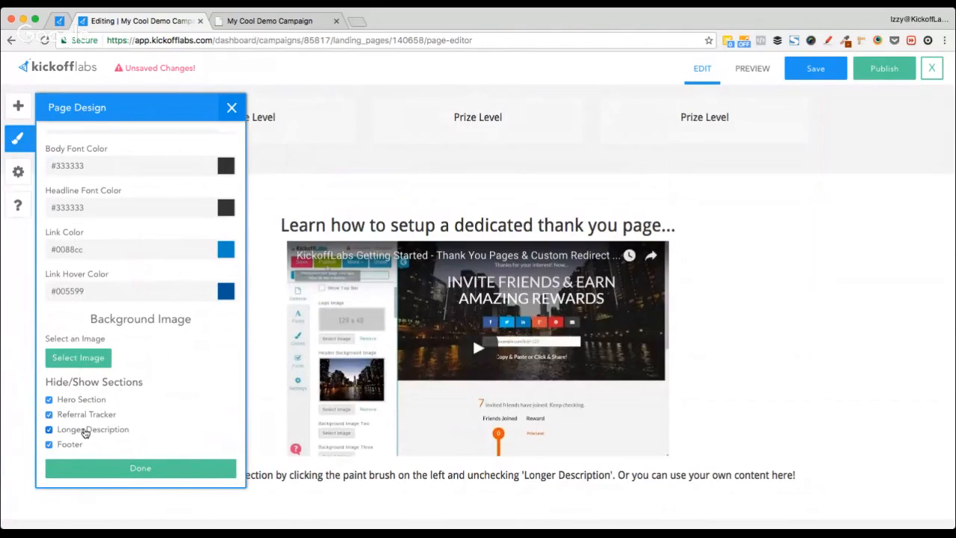
pyautogui.click(50, 430)
pyautogui.click(58, 446)
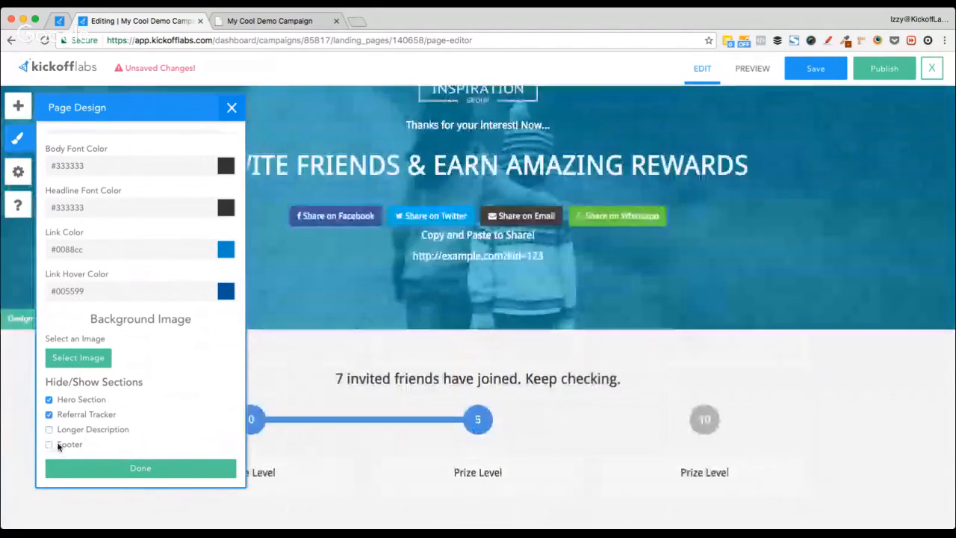
pyautogui.click(90, 413)
pyautogui.click(86, 400)
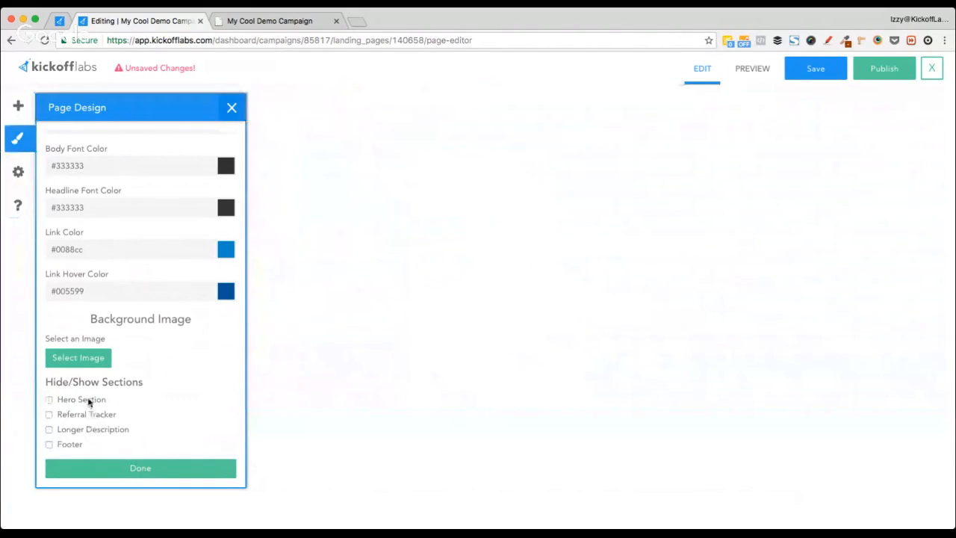
pyautogui.click(87, 400)
pyautogui.click(75, 414)
pyautogui.click(69, 430)
pyautogui.click(61, 444)
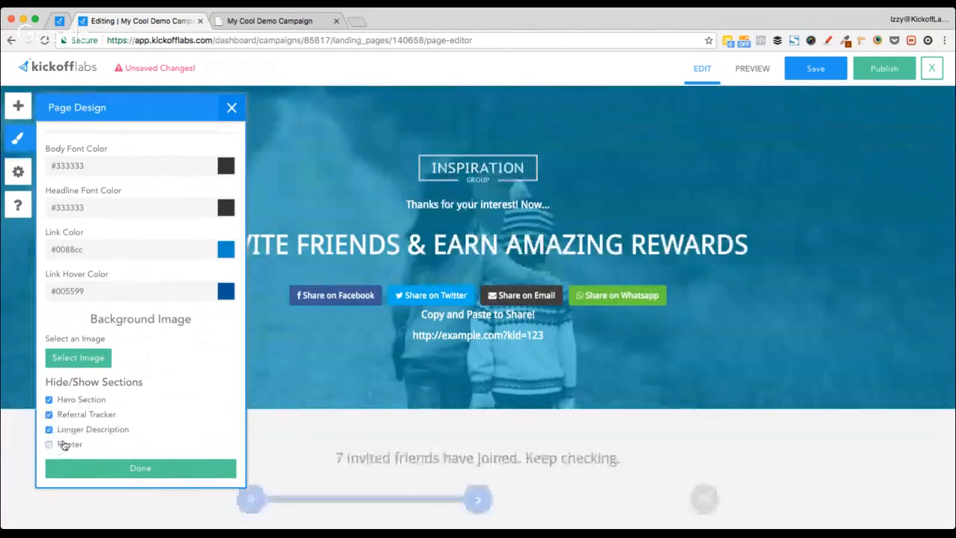
pyautogui.scroll(-5, 328, 381)
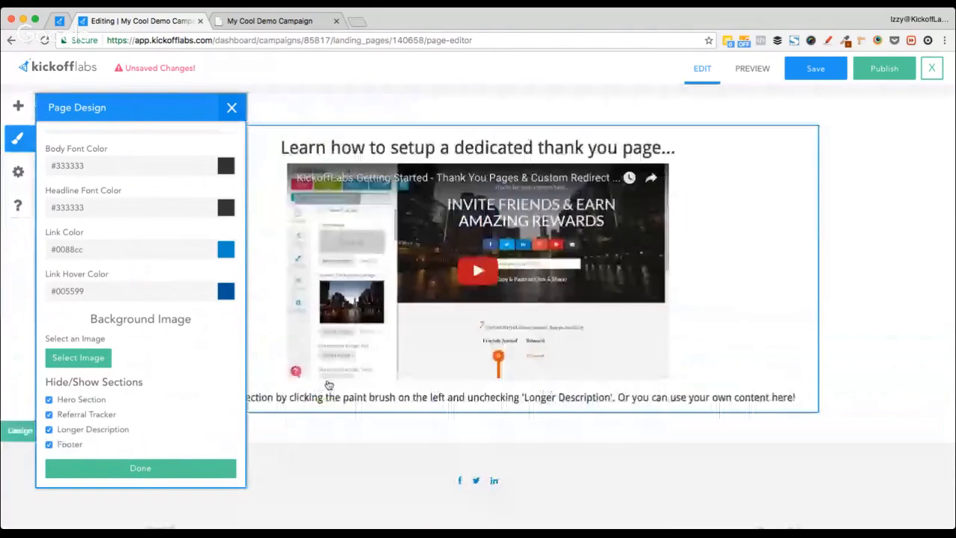
pyautogui.scroll(3, 327, 383)
pyautogui.click(140, 467)
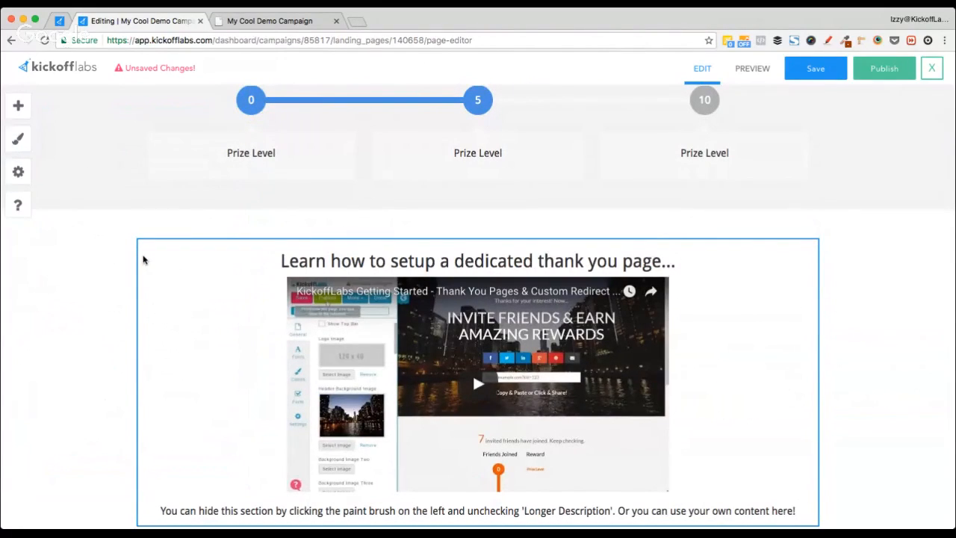
pyautogui.click(18, 173)
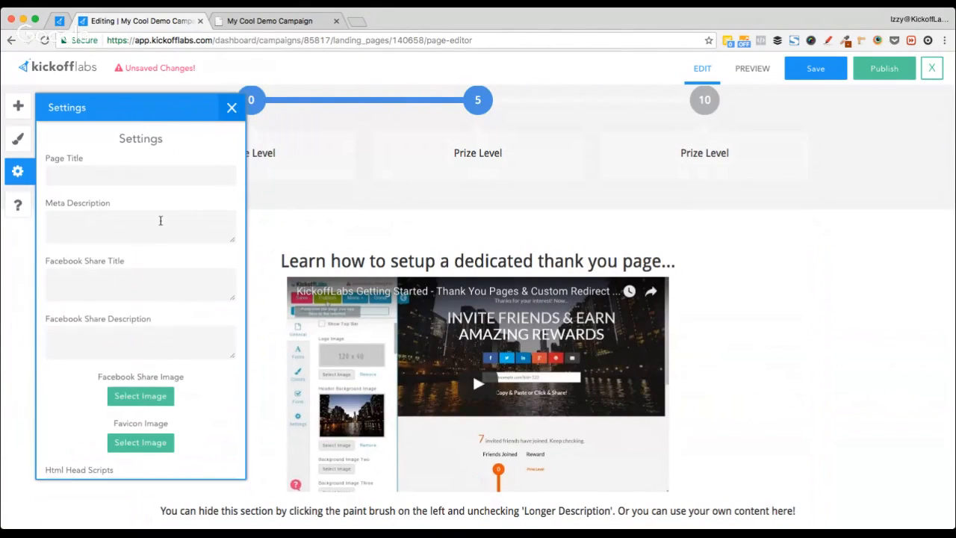
pyautogui.scroll(-2, 161, 220)
pyautogui.scroll(2, 161, 220)
pyautogui.moveTo(97, 270)
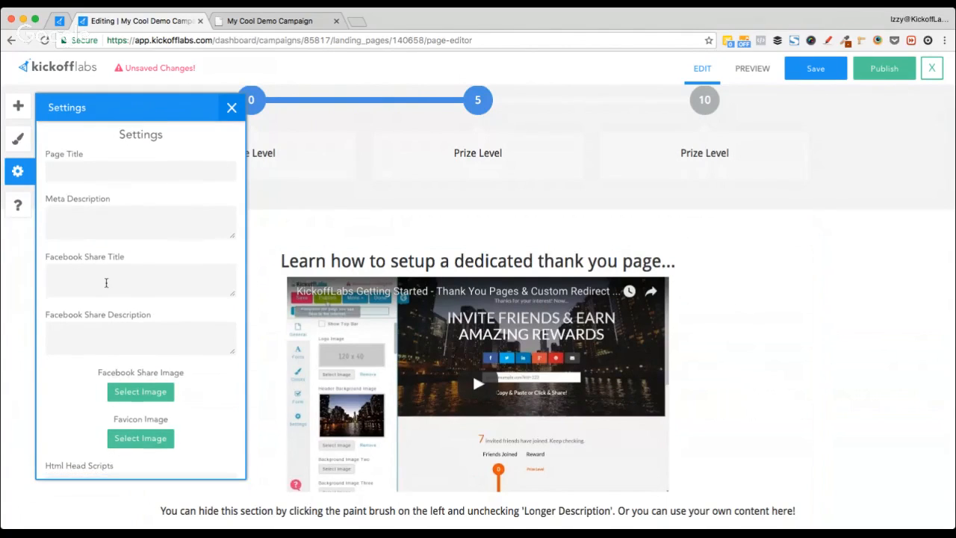
pyautogui.scroll(-3, 106, 283)
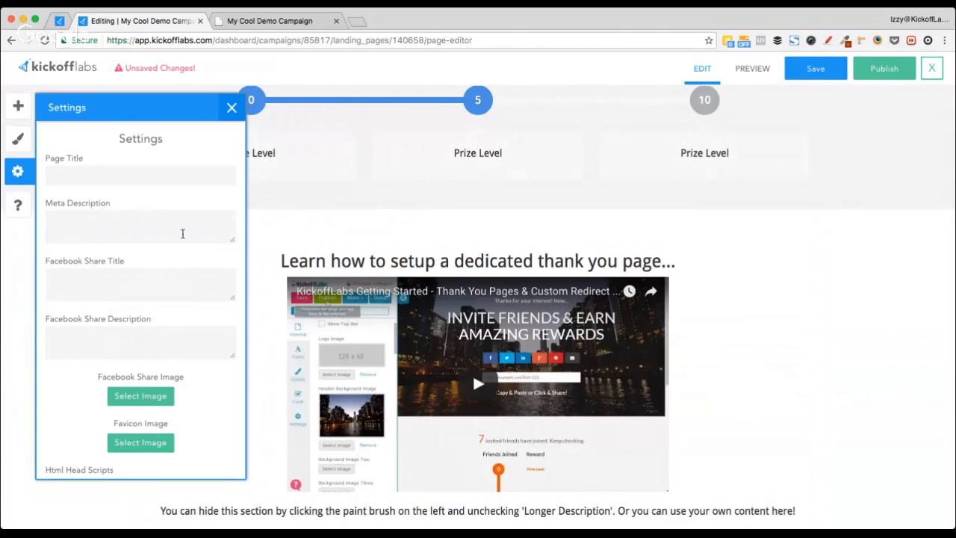
pyautogui.click(233, 109)
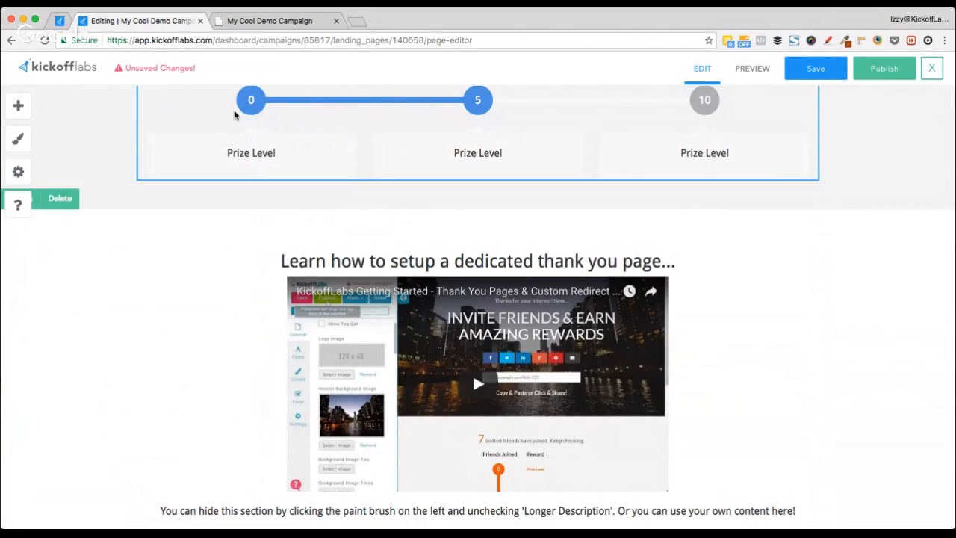
pyautogui.scroll(5, 181, 304)
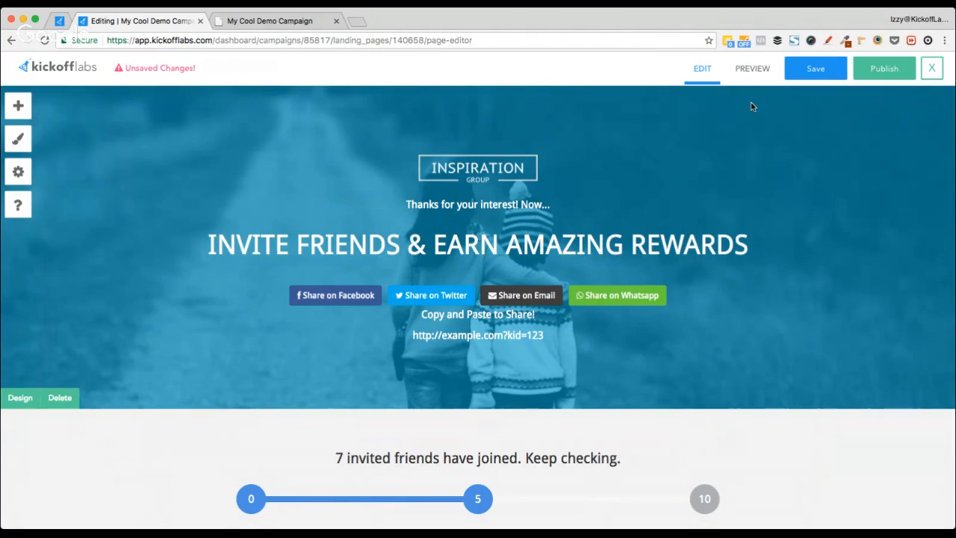
# Step: Save the thank-you page and publish it on the custom domain at 'see-its-the-same-domain'
pyautogui.click(817, 69)
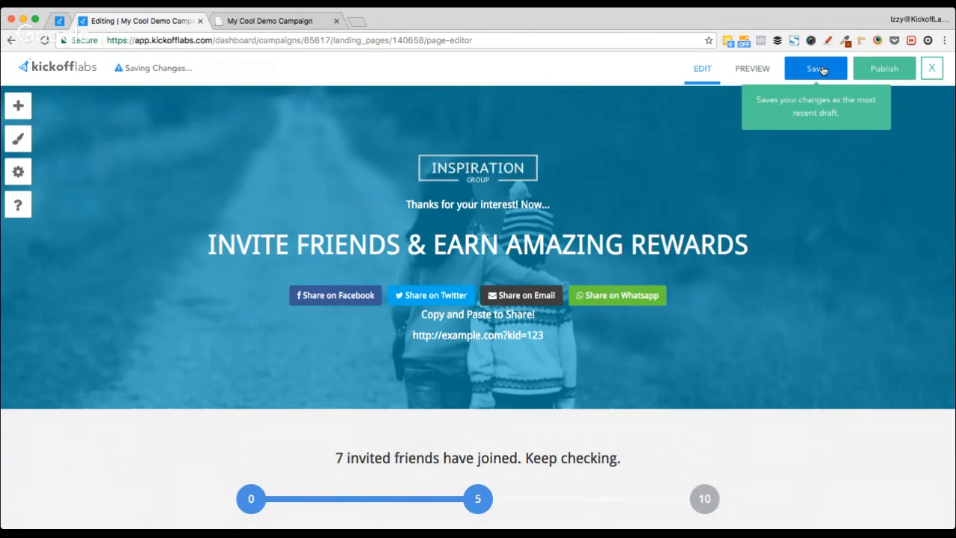
pyautogui.click(875, 71)
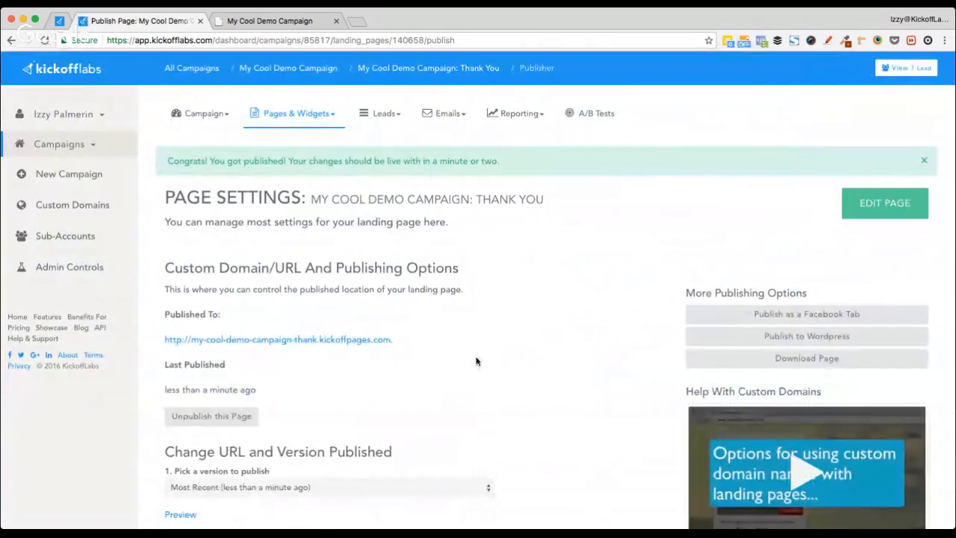
pyautogui.scroll(-5, 476, 361)
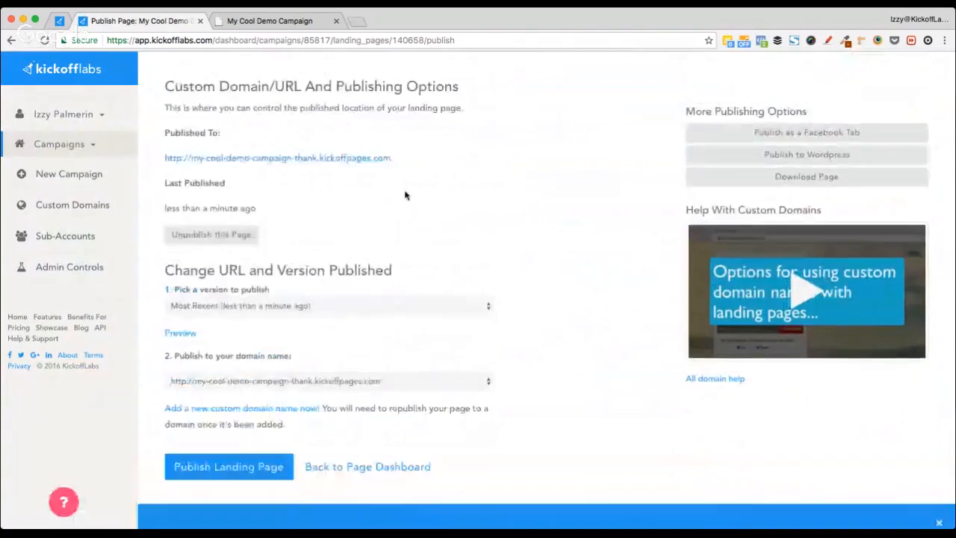
pyautogui.scroll(3, 406, 195)
pyautogui.scroll(-4, 406, 195)
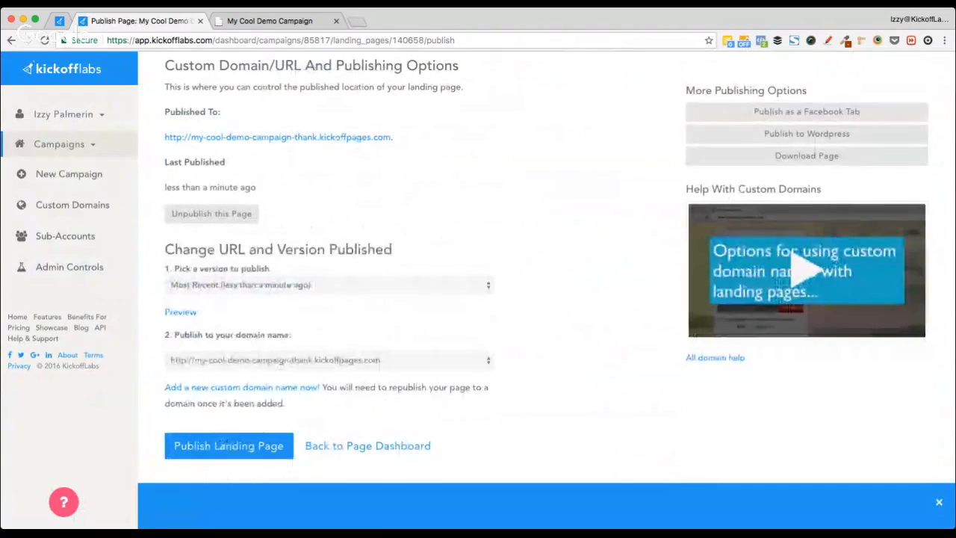
pyautogui.click(299, 408)
pyautogui.click(289, 409)
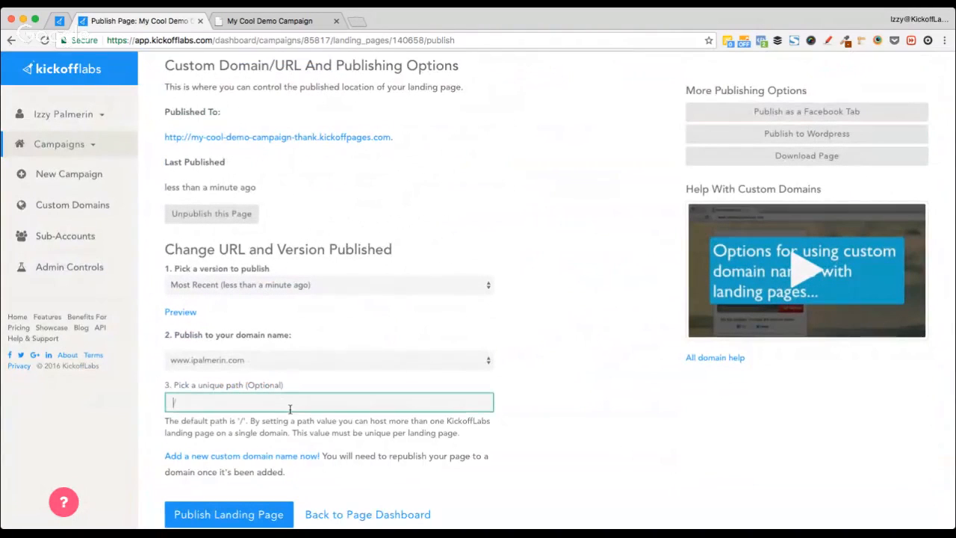
pyautogui.write('see it')
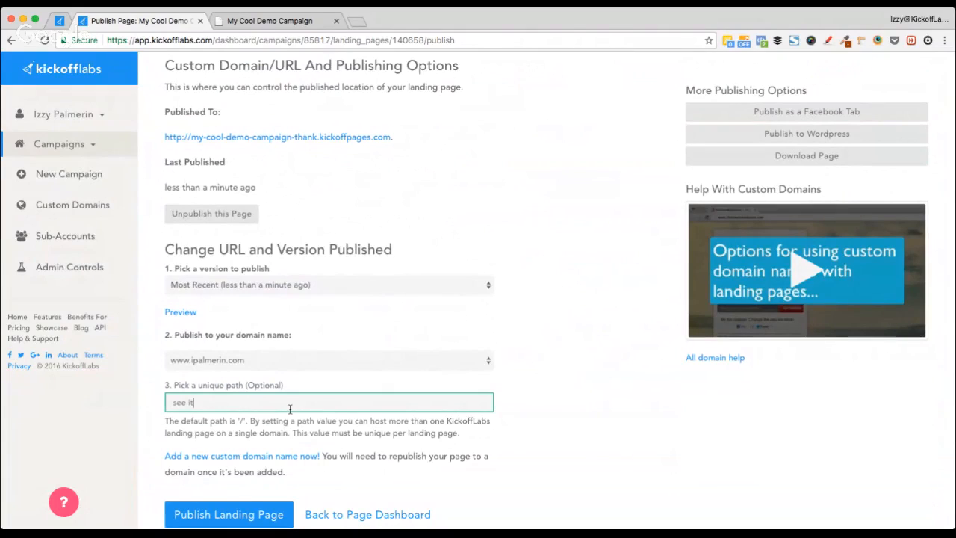
pyautogui.write('s the same domain')
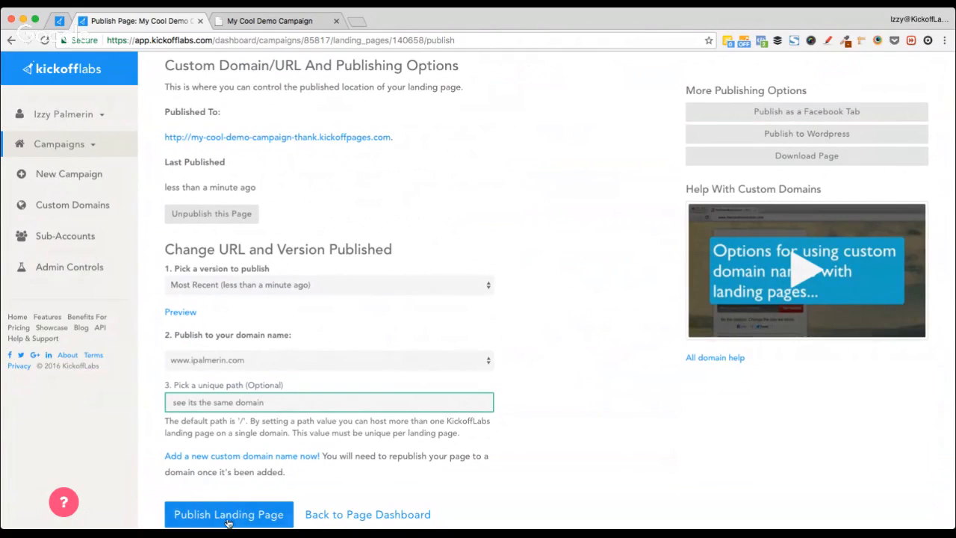
pyautogui.click(228, 515)
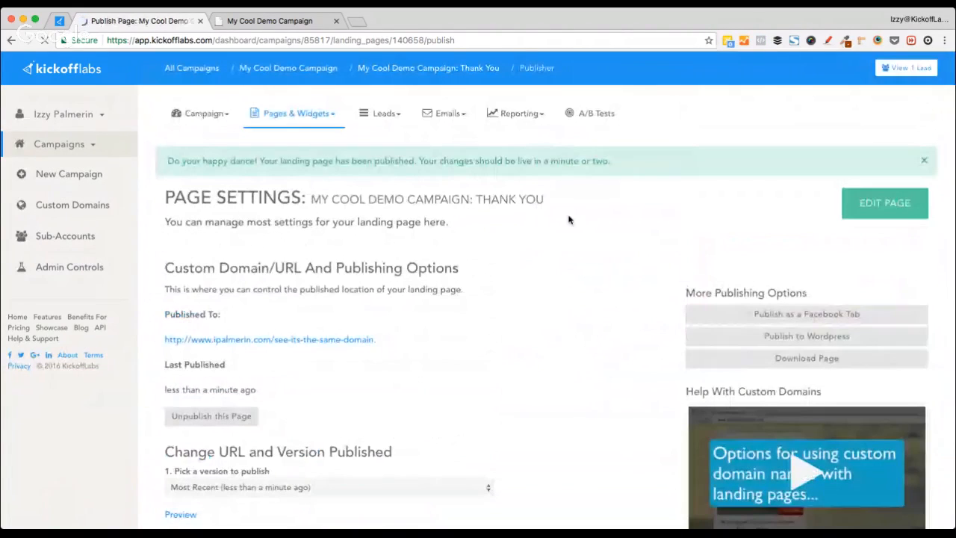
# Step: Preview the live thank-you page, then sign up on the landing page with a test name and email
pyautogui.click(303, 337)
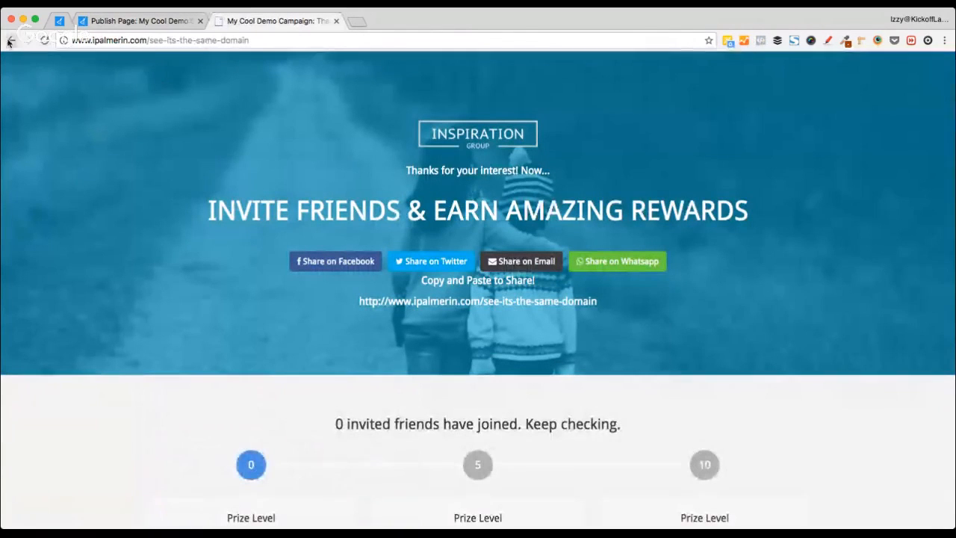
pyautogui.click(11, 42)
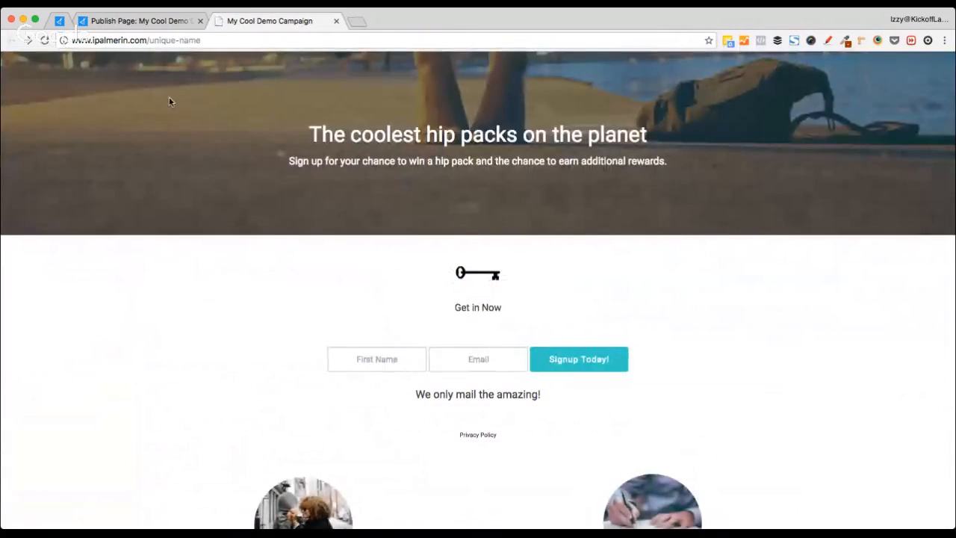
pyautogui.hscroll(5, 169, 96)
pyautogui.write('Izzy')
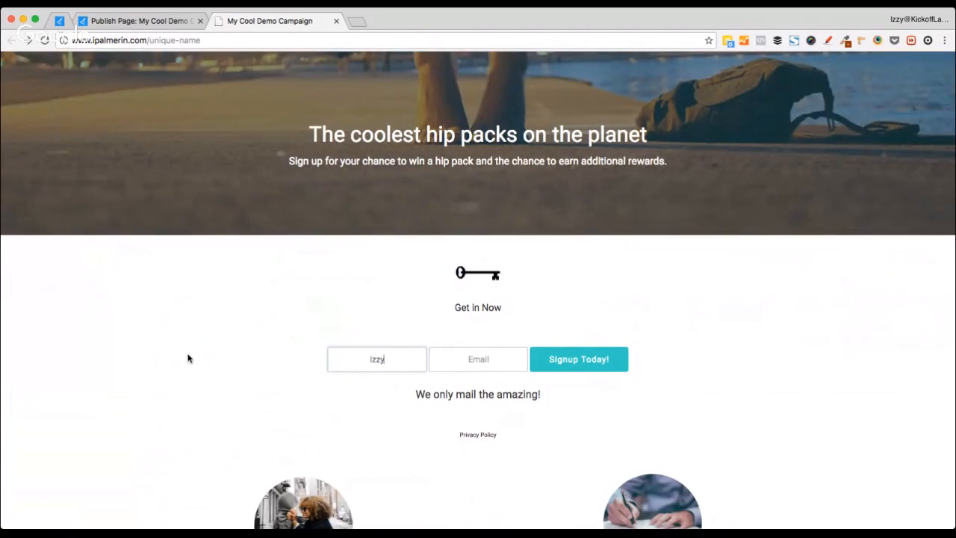
pyautogui.press('Tab')
pyautogui.write('izzy')
pyautogui.press('Down')
pyautogui.press('Return')
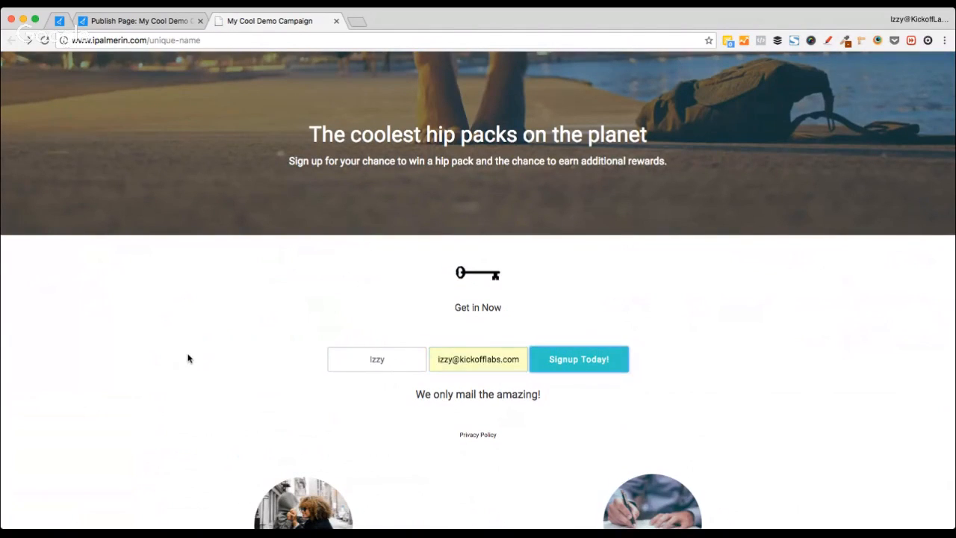
pyautogui.click(593, 360)
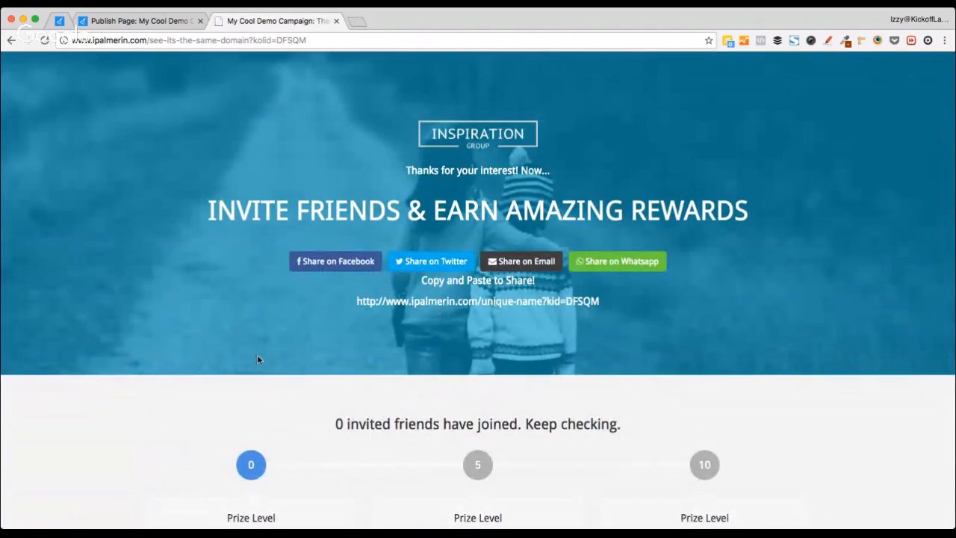
# Step: Select the personal referral share link shown on the thank-you page
pyautogui.scroll(-5, 257, 359)
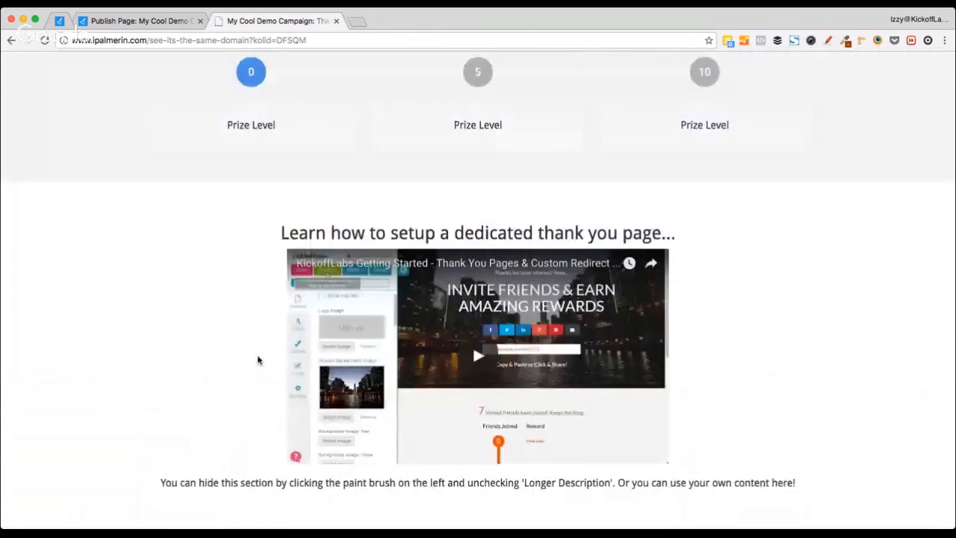
pyautogui.scroll(5, 257, 359)
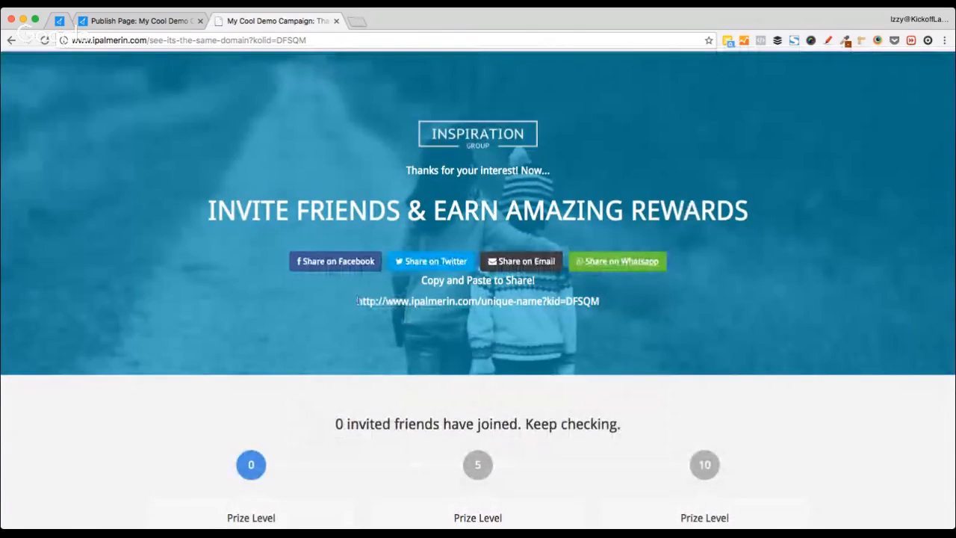
pyautogui.moveTo(356, 301); pyautogui.dragTo(581, 306)
pyautogui.press('super+c')
pyautogui.press('super+t')
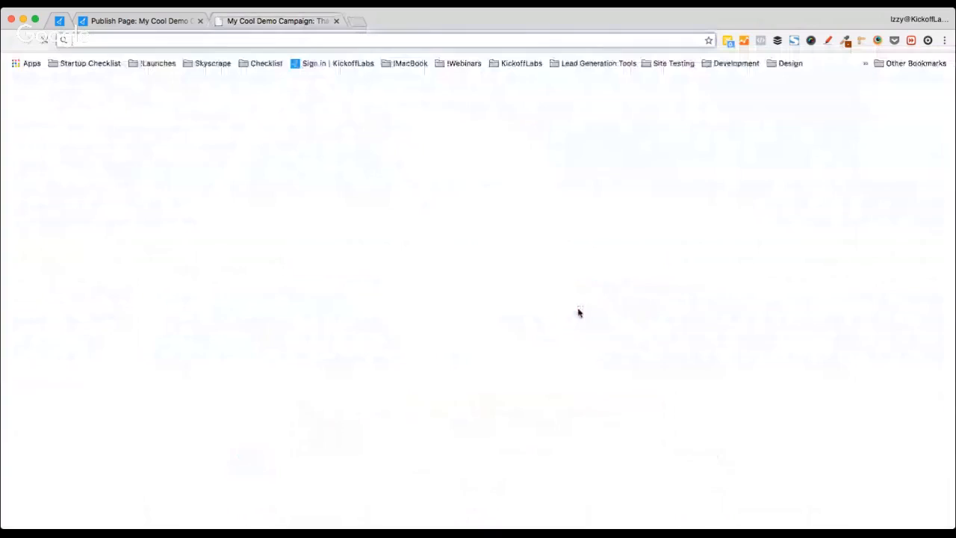
pyautogui.press('super+v')
pyautogui.press('Return')
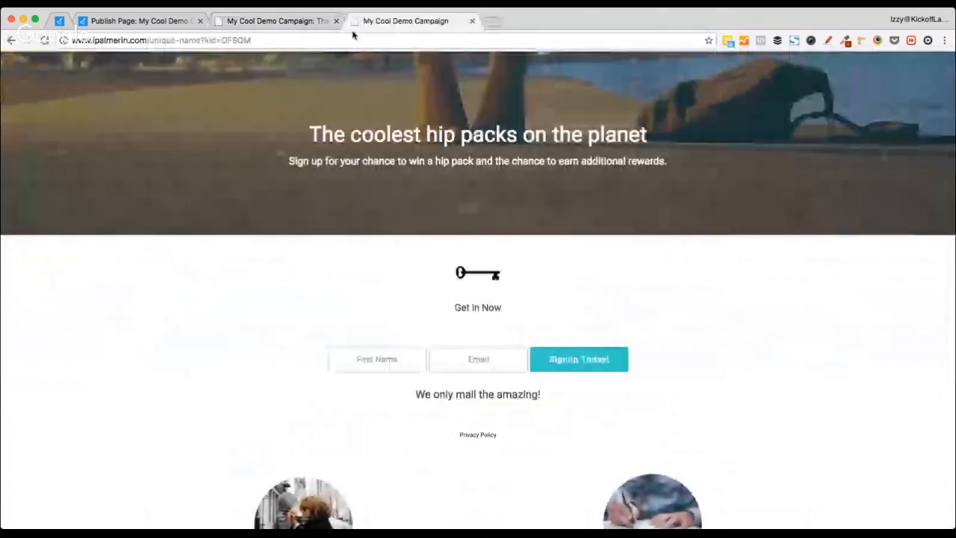
pyautogui.doubleClick(215, 40)
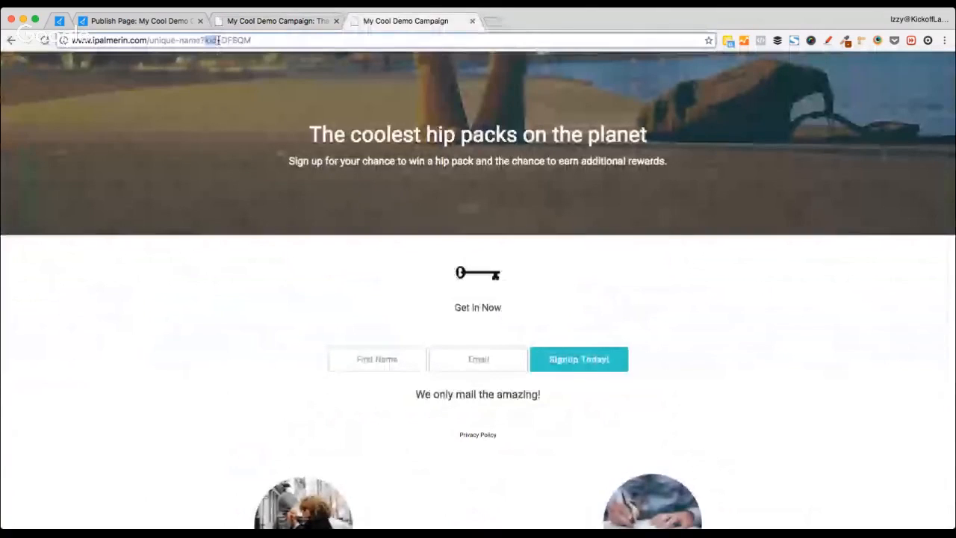
pyautogui.moveTo(218, 41); pyautogui.dragTo(320, 43)
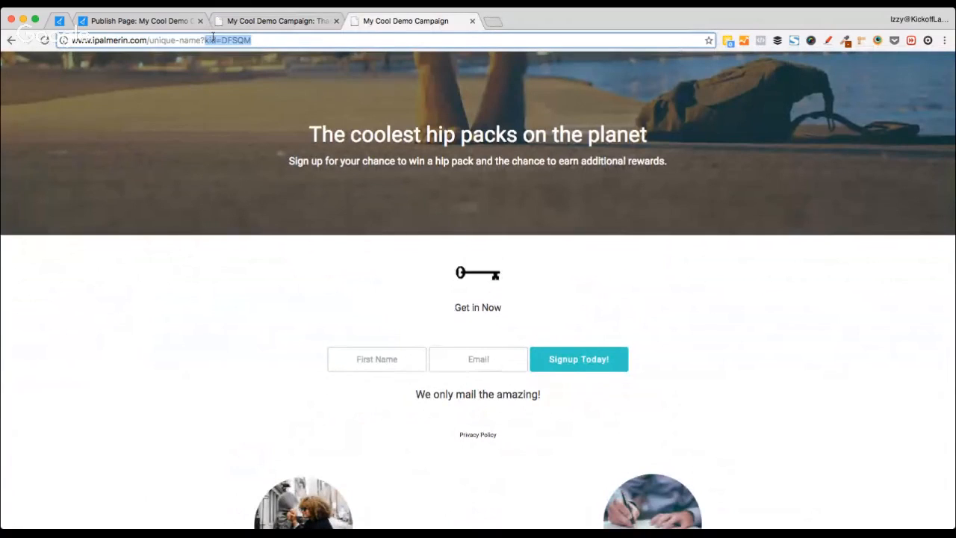
# Step: Close the referral and live thank-you page tabs, returning to the publish settings
pyautogui.press('super+w')
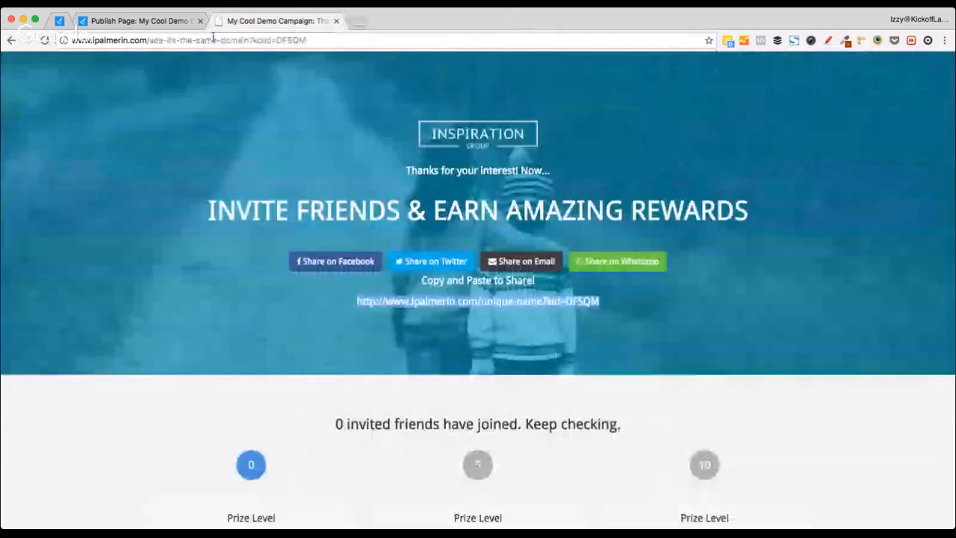
pyautogui.press('super+w')
pyautogui.click(445, 116)
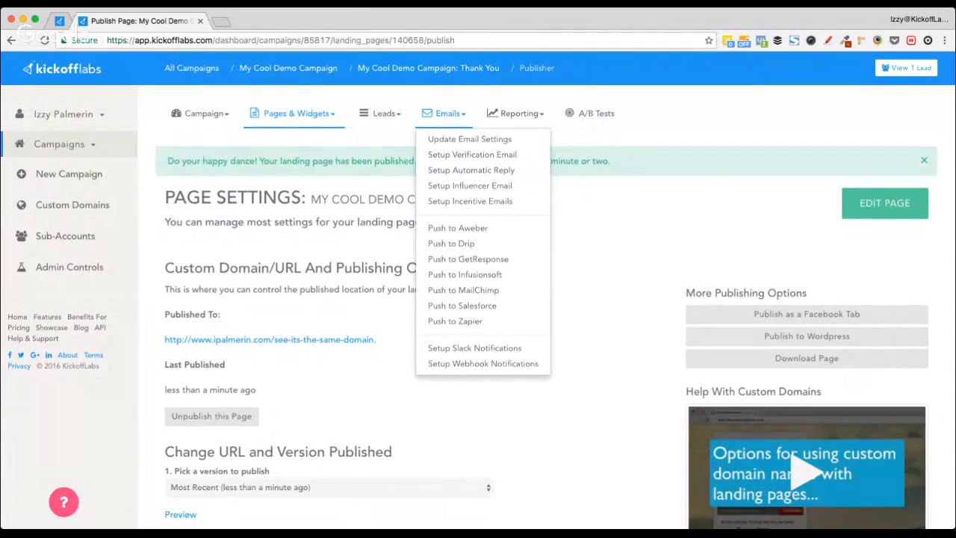
pyautogui.click(625, 224)
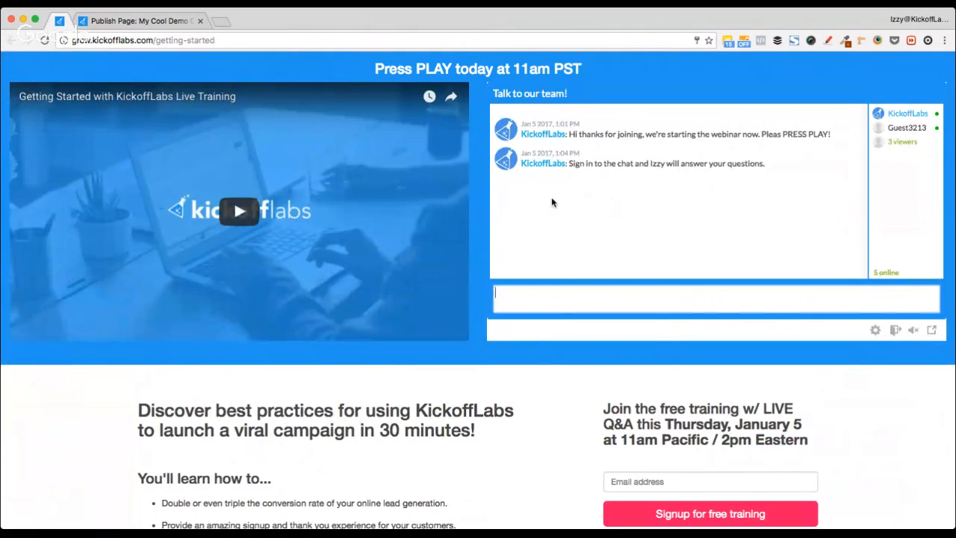
pyautogui.hotkey('ctrl', 'Tab')
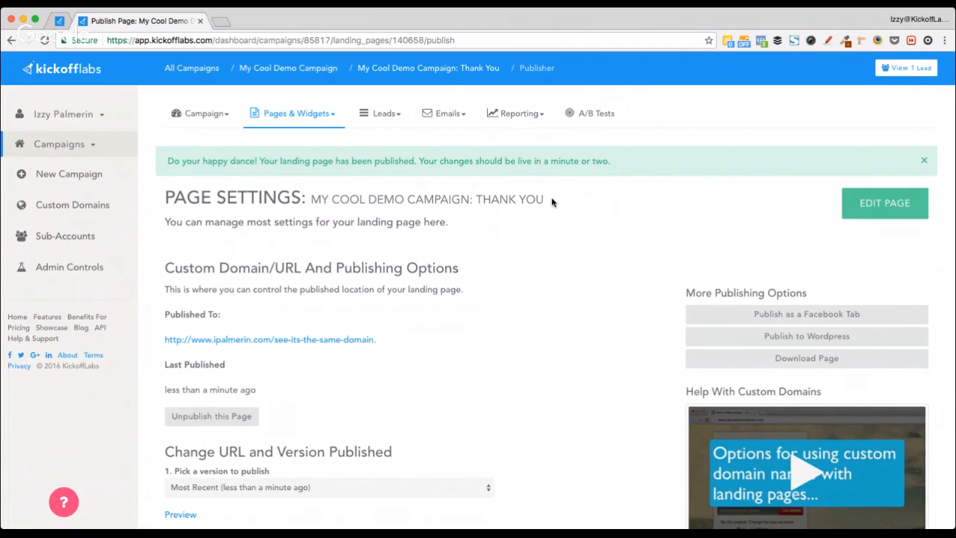
# Step: Show the Emails menu with the campaign's verification and auto-reply email options
pyautogui.click(443, 114)
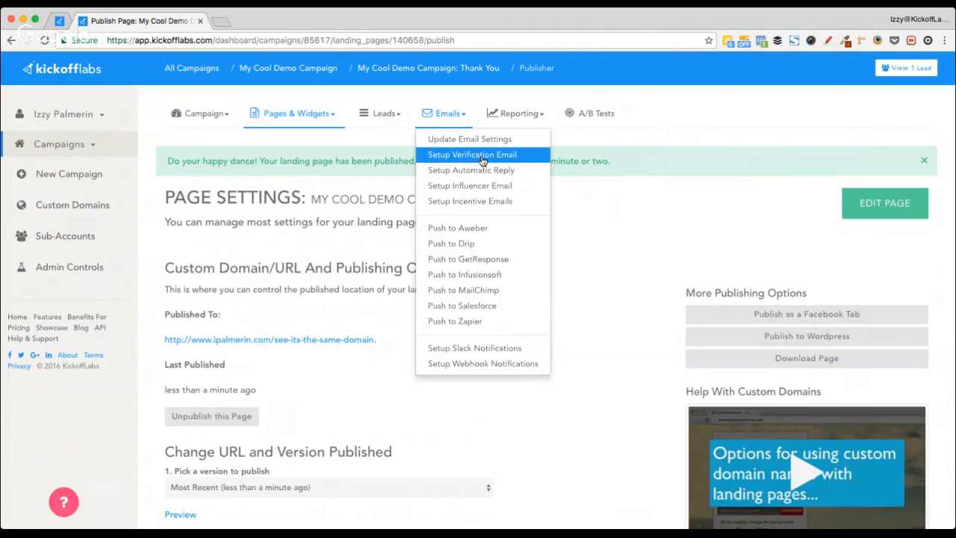
# Step: In Advanced Fraud Prevention, require contest verification, redirect to the Thank You page, and save
pyautogui.click(200, 114)
pyautogui.click(227, 197)
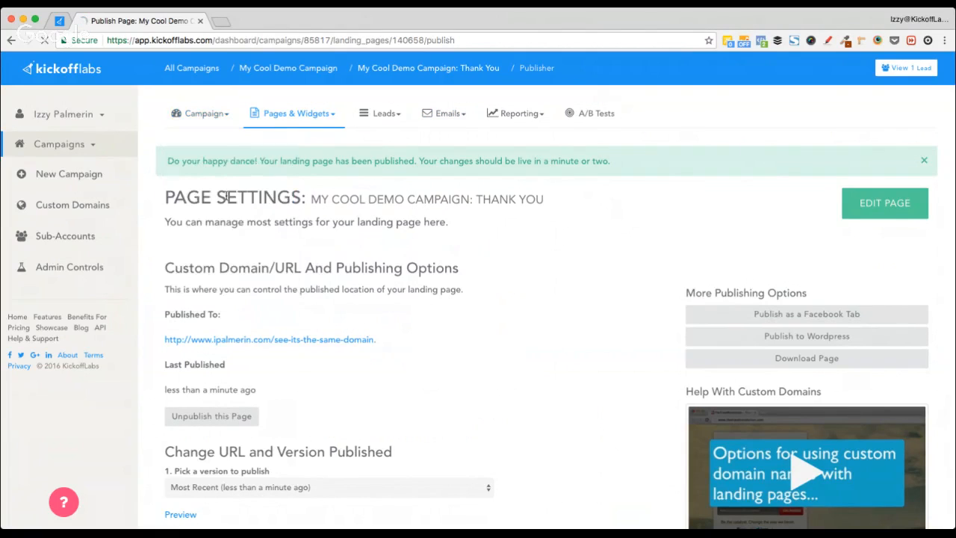
pyautogui.click(206, 116)
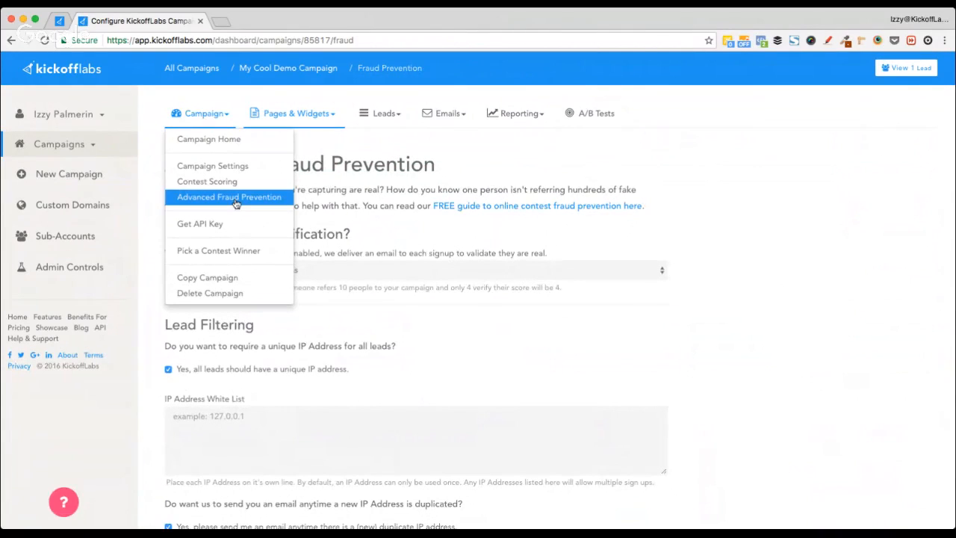
pyautogui.click(702, 233)
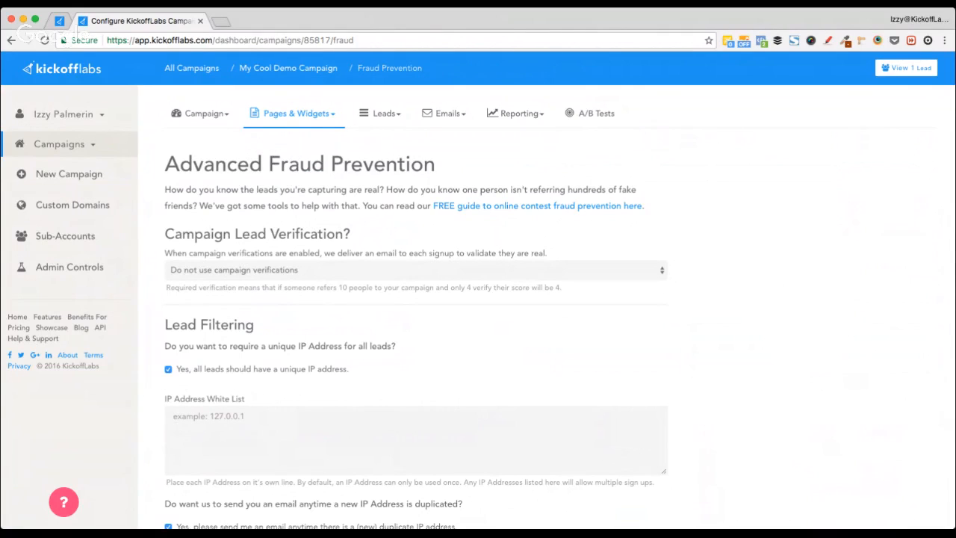
pyautogui.click(224, 252)
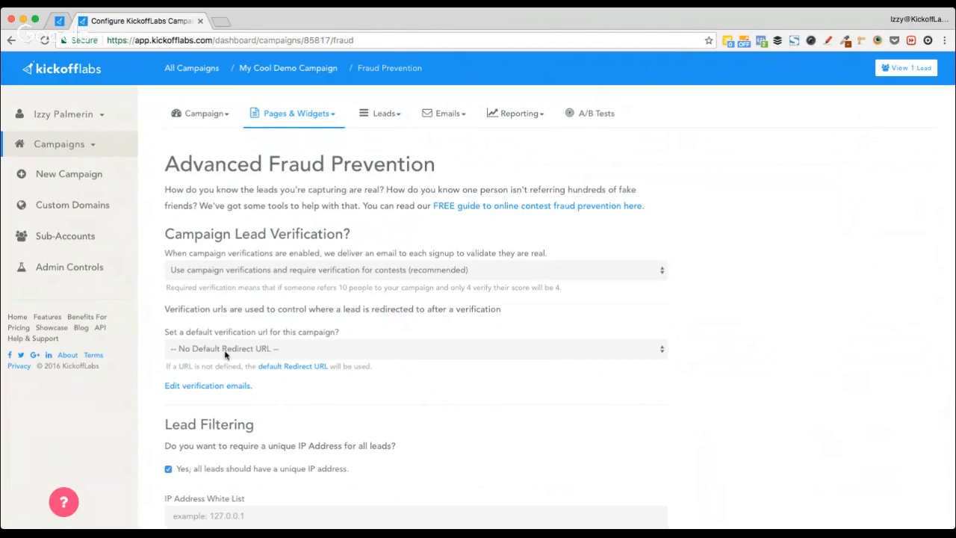
pyautogui.click(623, 387)
pyautogui.scroll(-5, 755, 337)
pyautogui.click(261, 385)
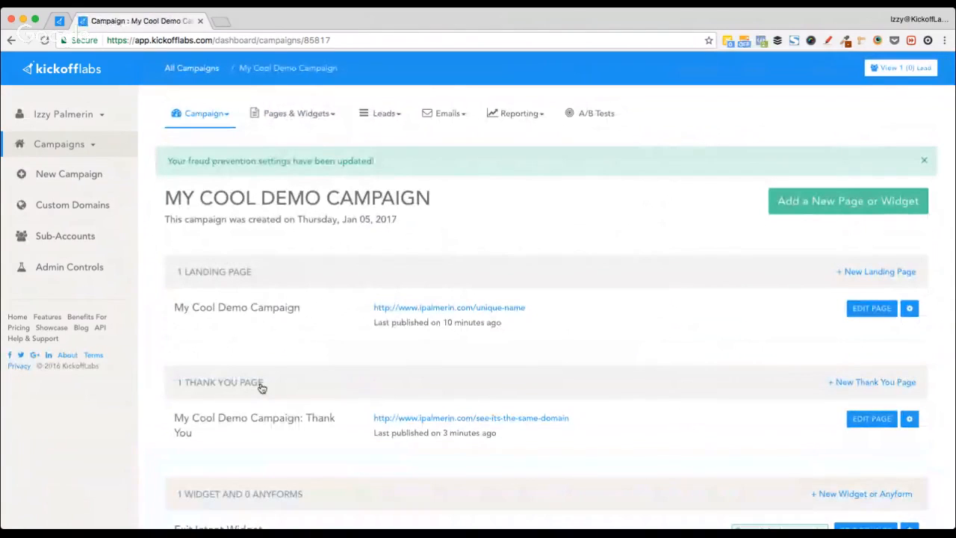
# Step: Reopen Campaign > Advanced Fraud Prevention and highlight 'Fraud Prevention' in its title
pyautogui.click(446, 113)
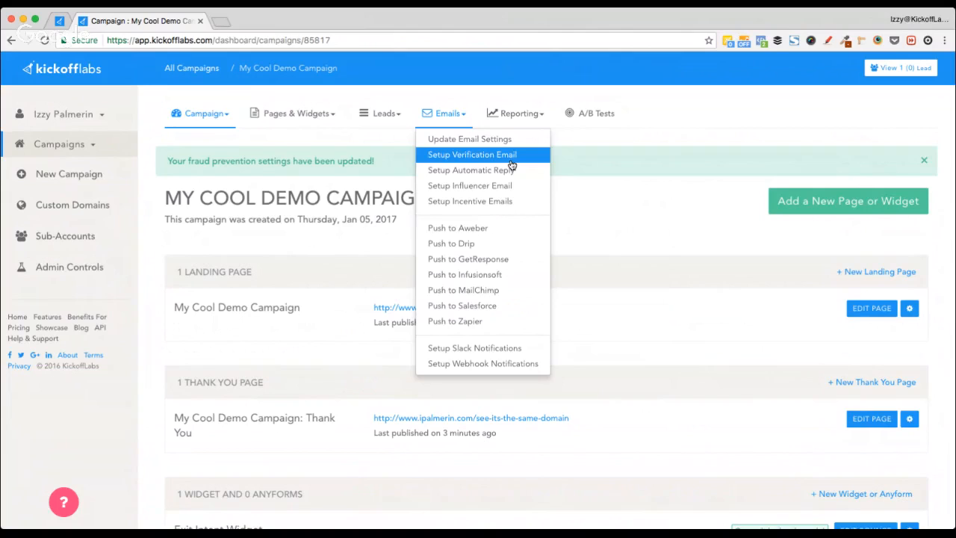
pyautogui.click(180, 118)
pyautogui.click(256, 204)
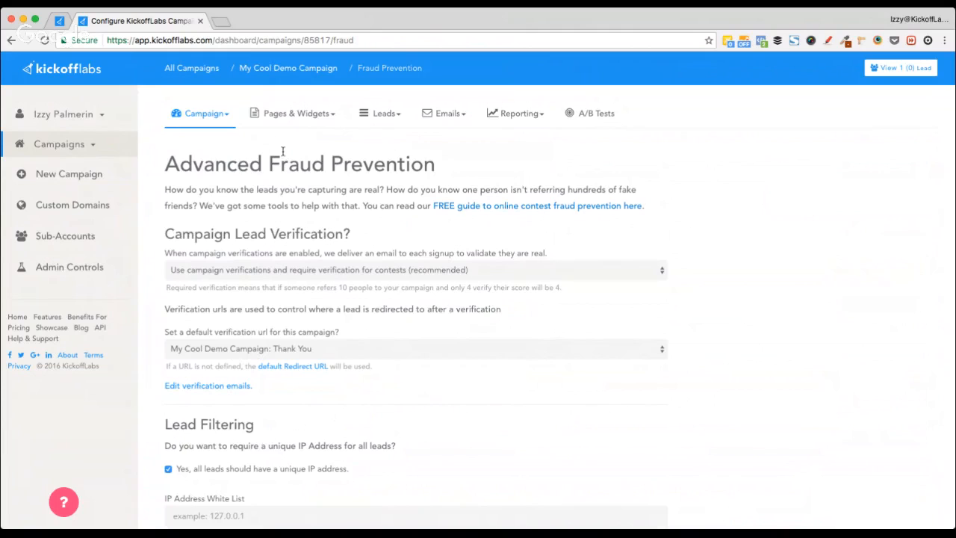
pyautogui.moveTo(262, 163); pyautogui.dragTo(439, 164)
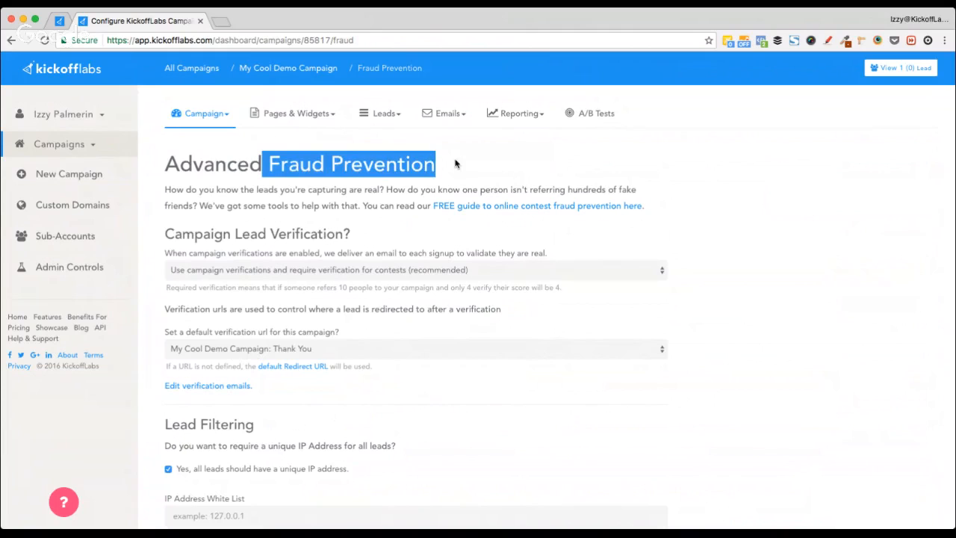
pyautogui.click(458, 164)
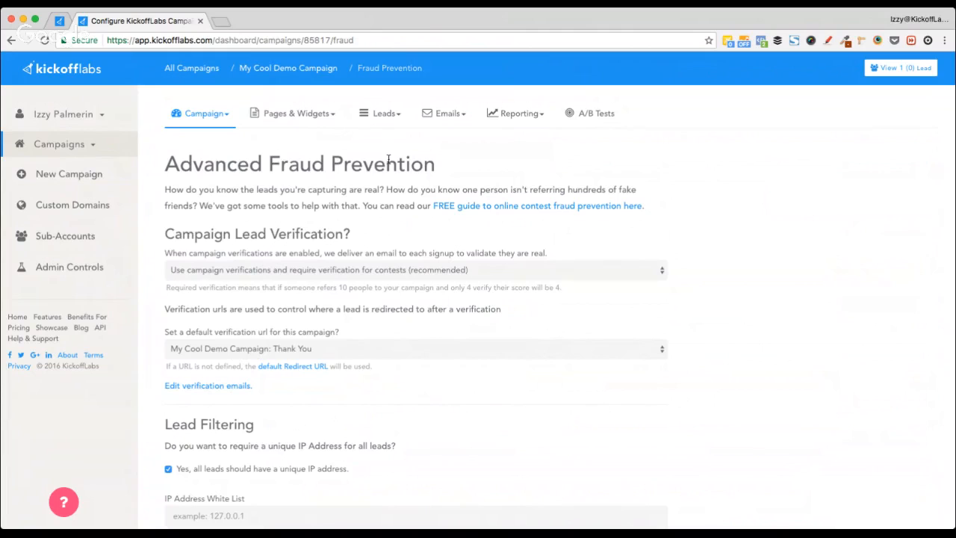
pyautogui.click(460, 117)
# Step: Open Setup Automatic Reply, then reopen the Emails menu to show the other email options
pyautogui.click(478, 170)
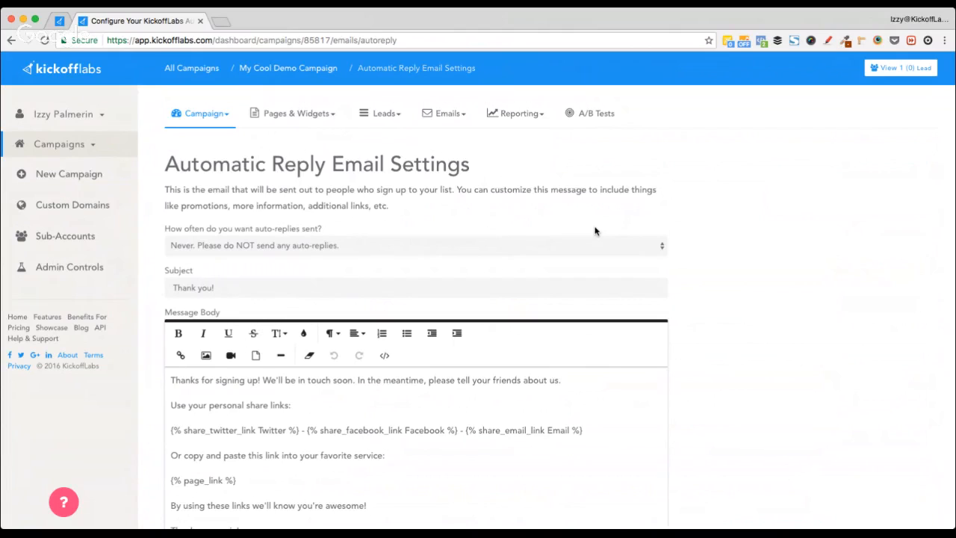
pyautogui.click(444, 115)
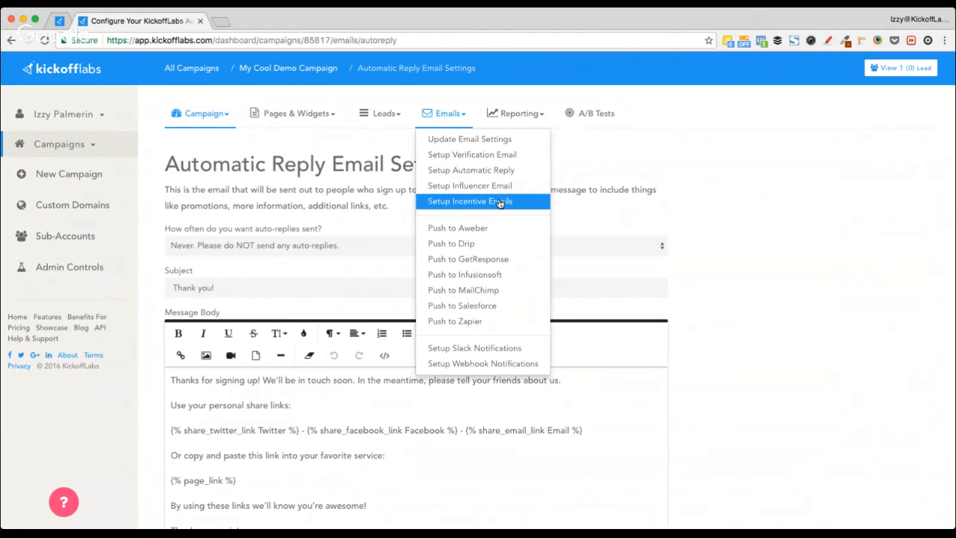
pyautogui.click(749, 284)
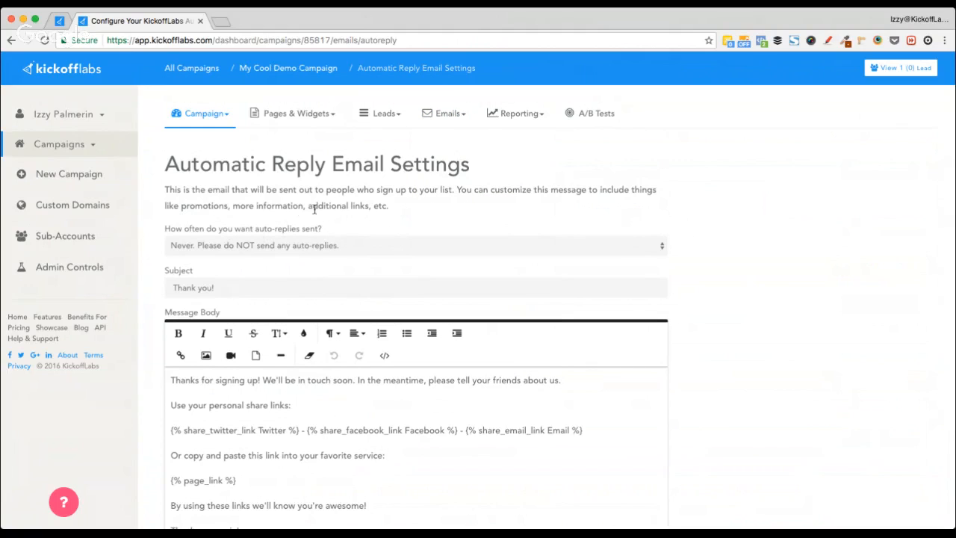
pyautogui.scroll(-3, 157, 391)
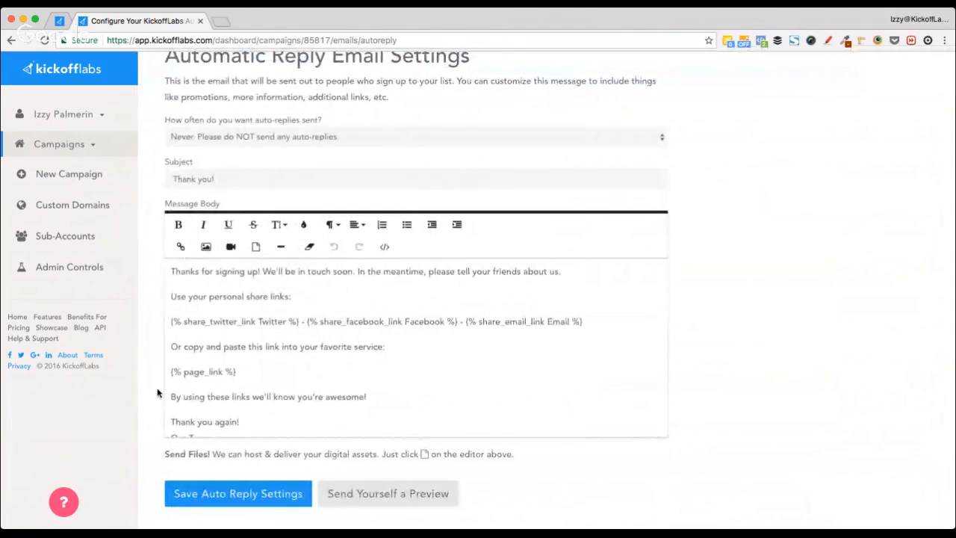
pyautogui.scroll(2, 157, 391)
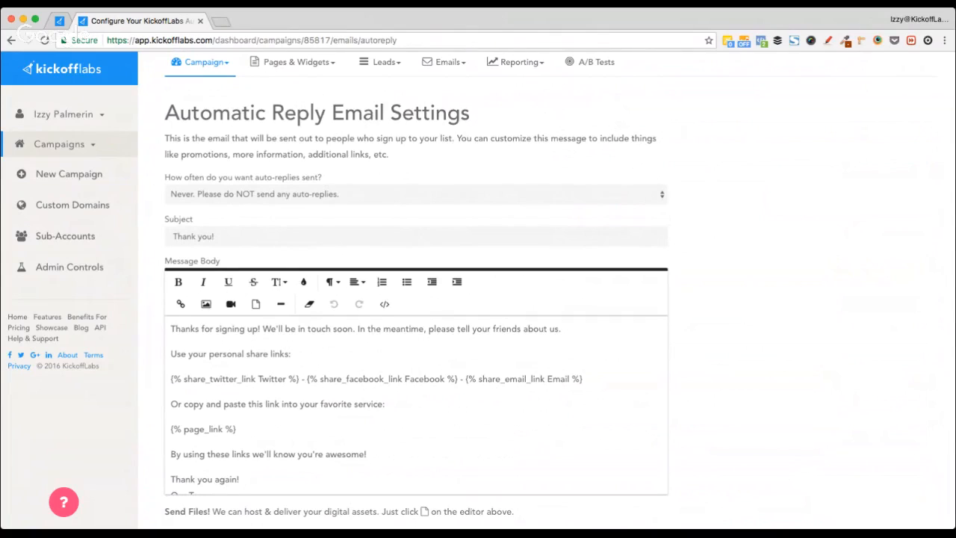
# Step: Set auto-replies to send Once after the initial sign up and point out the share-links line
pyautogui.click(444, 249)
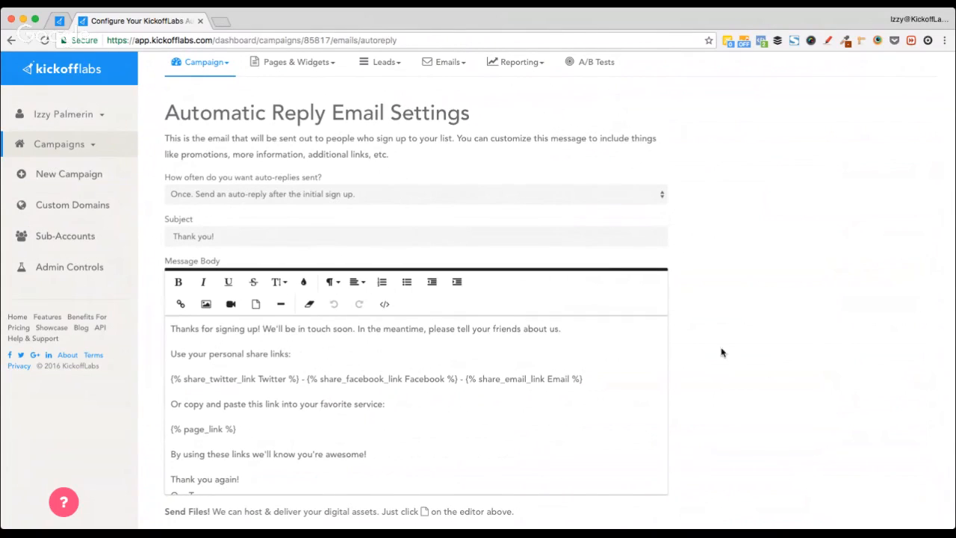
pyautogui.scroll(-2, 722, 349)
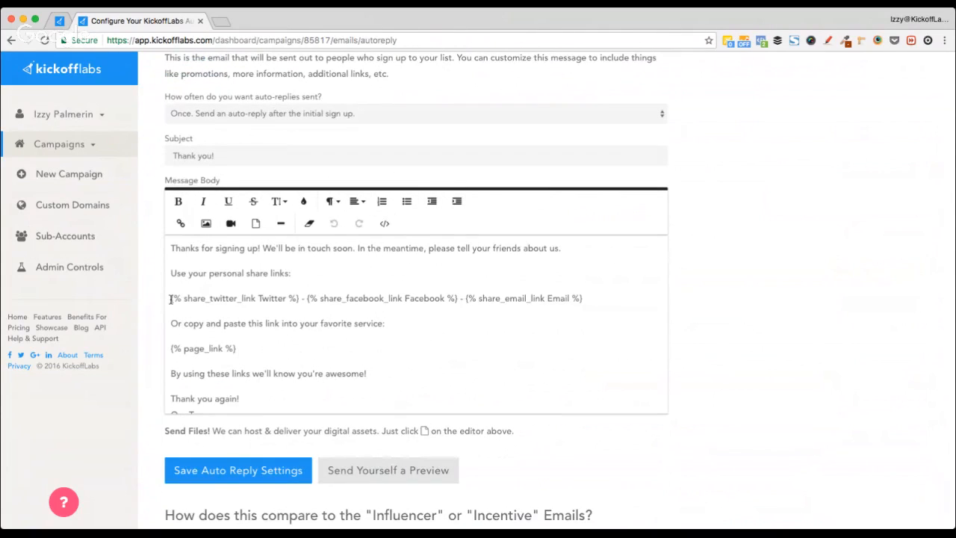
pyautogui.moveTo(171, 299); pyautogui.dragTo(599, 301)
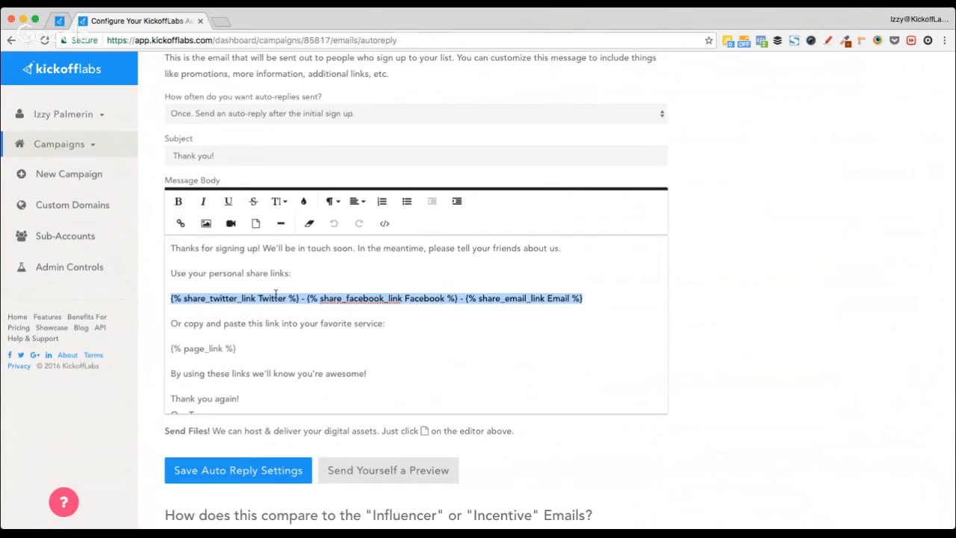
pyautogui.click(340, 301)
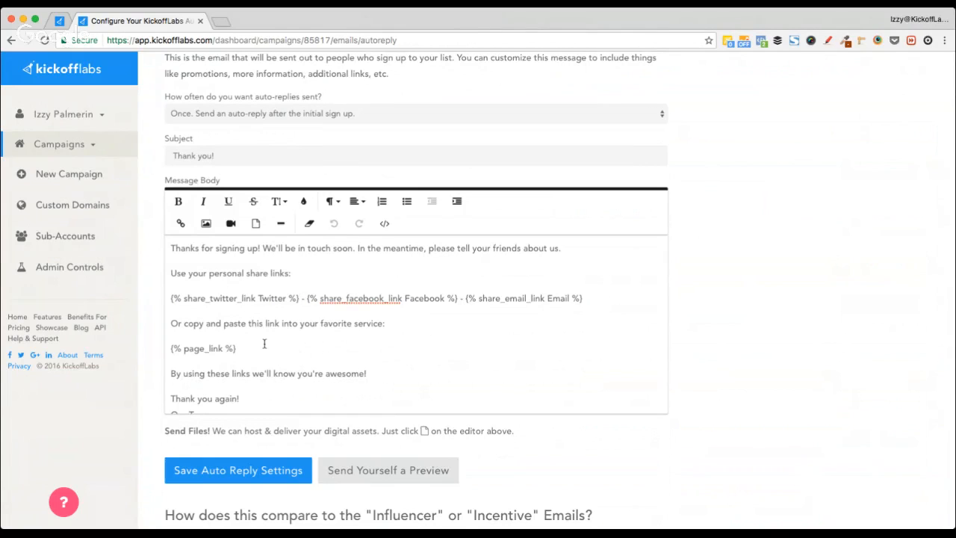
# Step: Review the Email Tokens tables and copy the thankyou_link status token
pyautogui.scroll(-10, 264, 344)
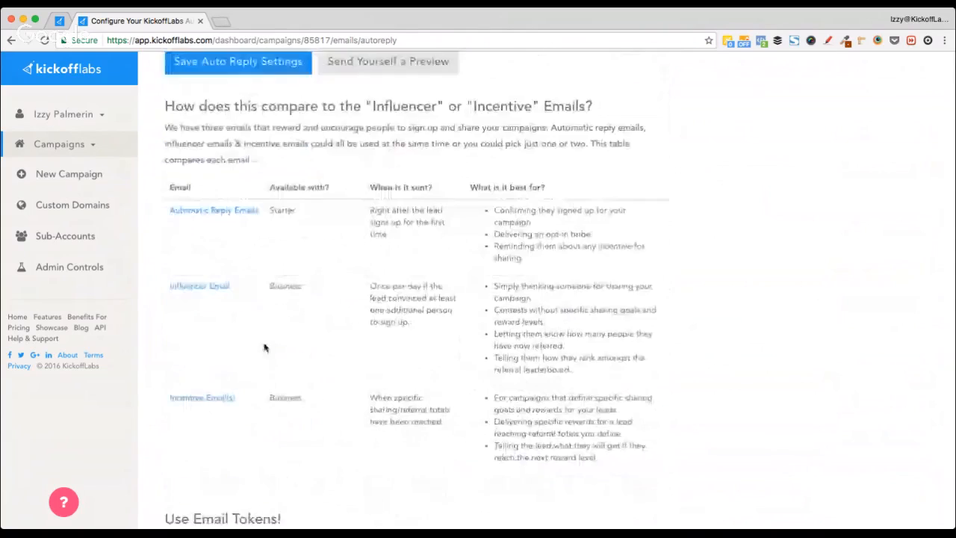
pyautogui.scroll(-5, 263, 347)
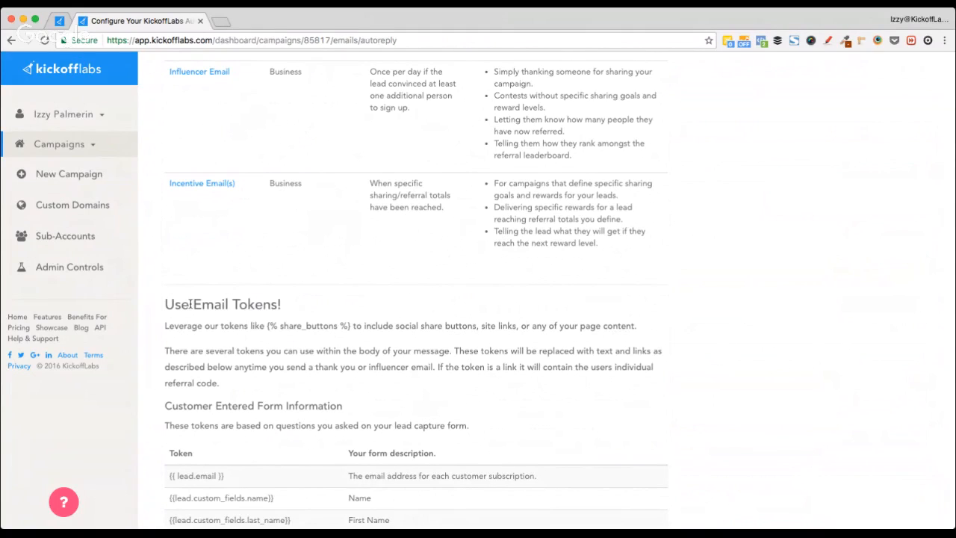
pyautogui.scroll(-3, 161, 385)
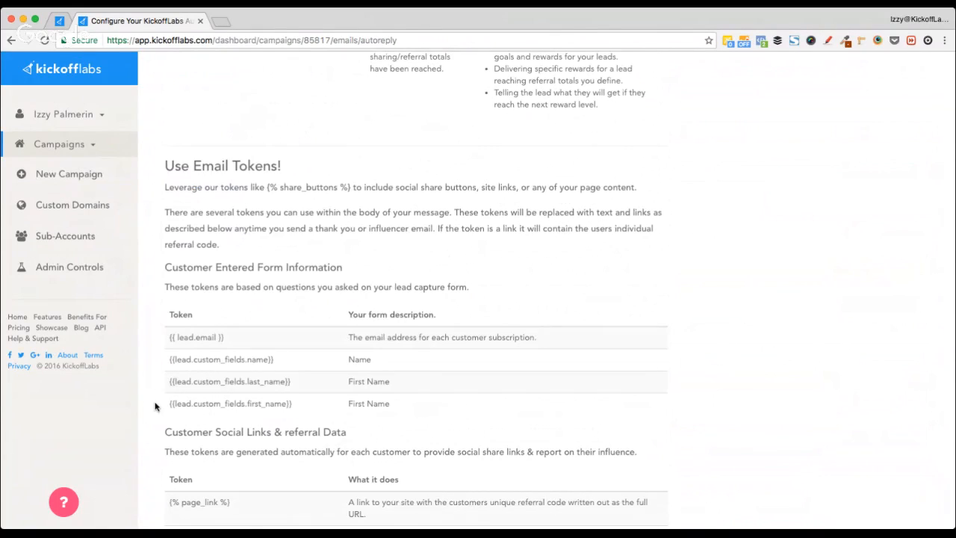
pyautogui.scroll(-2, 156, 406)
pyautogui.moveTo(166, 285); pyautogui.dragTo(295, 282)
pyautogui.click(209, 337)
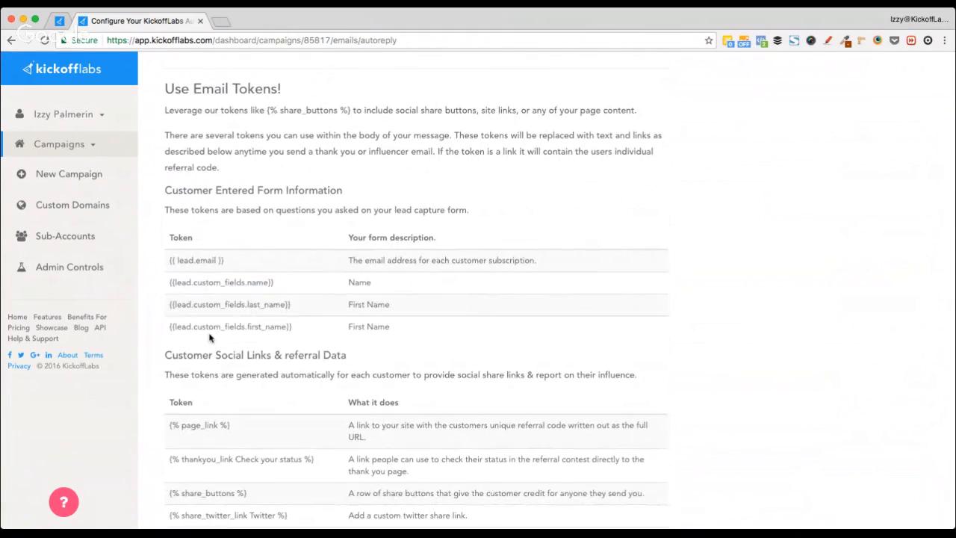
pyautogui.scroll(-4, 209, 336)
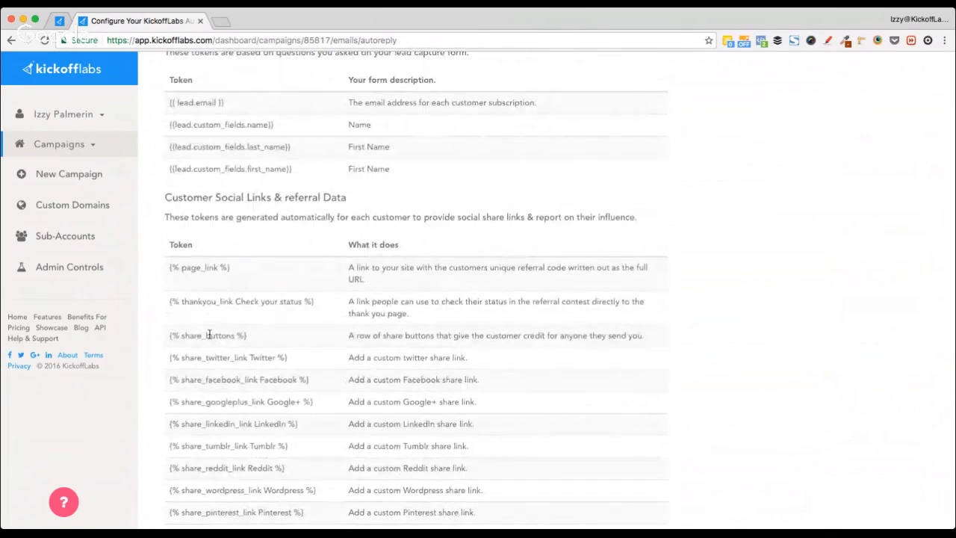
pyautogui.moveTo(170, 301); pyautogui.dragTo(319, 302)
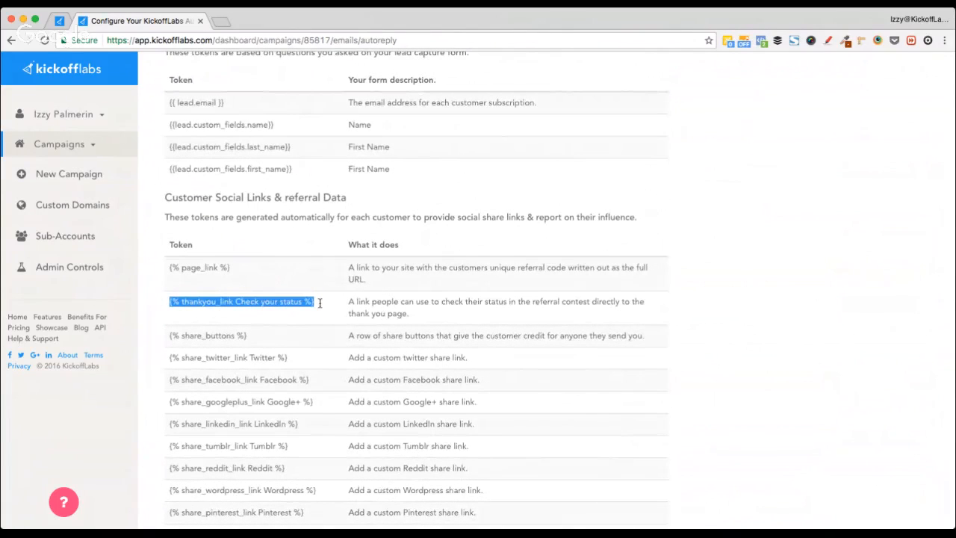
pyautogui.click(195, 304)
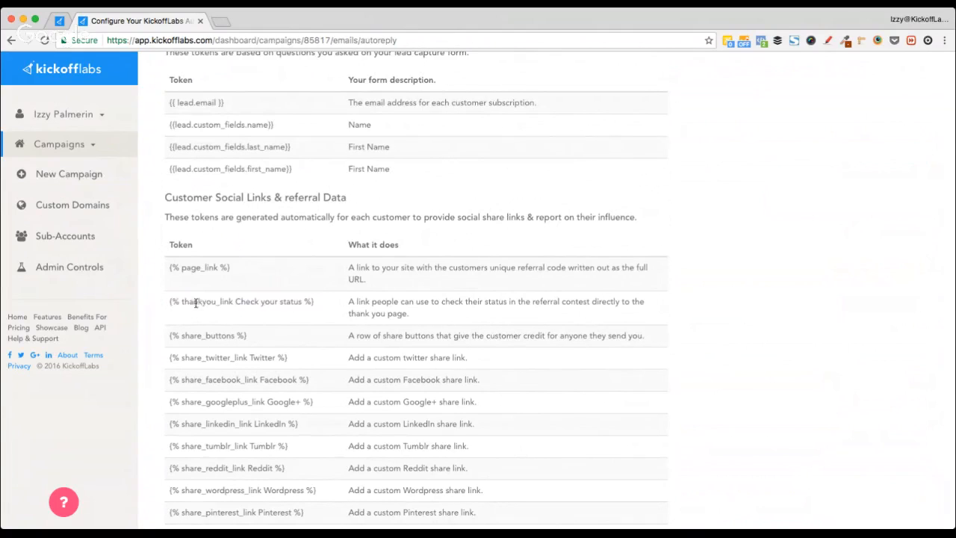
pyautogui.moveTo(165, 305); pyautogui.dragTo(308, 300)
pyautogui.click(343, 308)
pyautogui.moveTo(315, 302)
pyautogui.mouseDown()
pyautogui.moveTo(165, 299)
pyautogui.moveTo(316, 298)
pyautogui.mouseUp()
pyautogui.press('super+c')
pyautogui.click(175, 299)
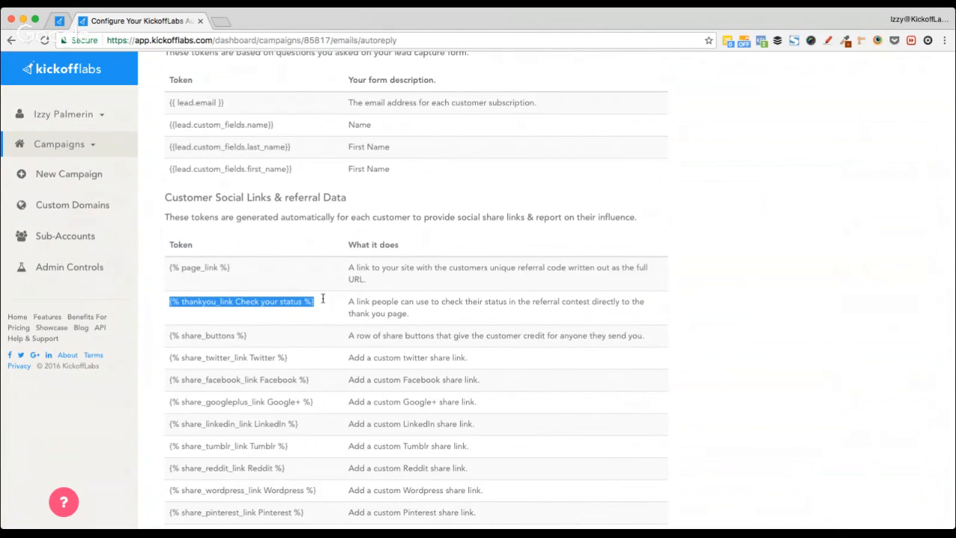
pyautogui.scroll(15, 322, 299)
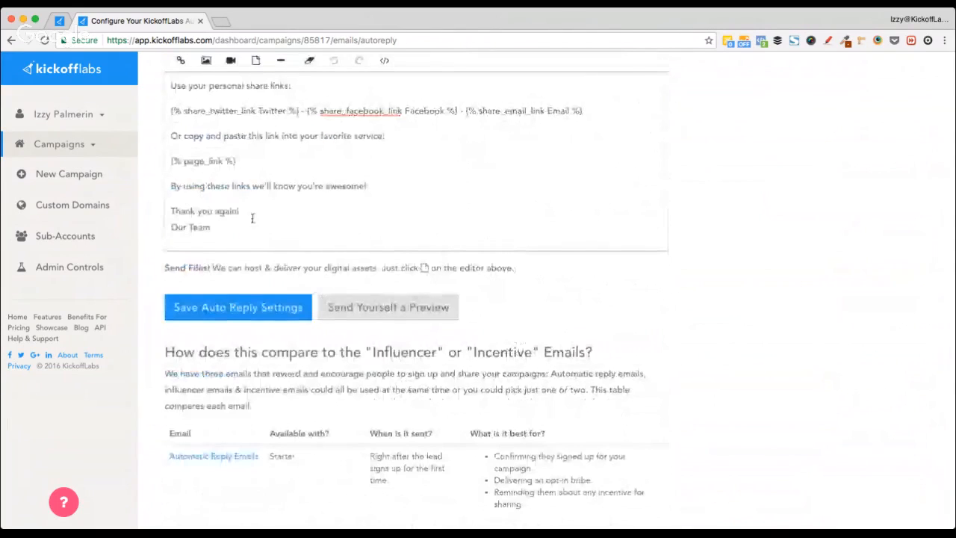
# Step: Add a 'PS Be sure to' line below Our Team followed by the pasted thankyou_link token
pyautogui.click(253, 236)
pyautogui.scroll(-1, 253, 237)
pyautogui.press('Return')
pyautogui.press('Return')
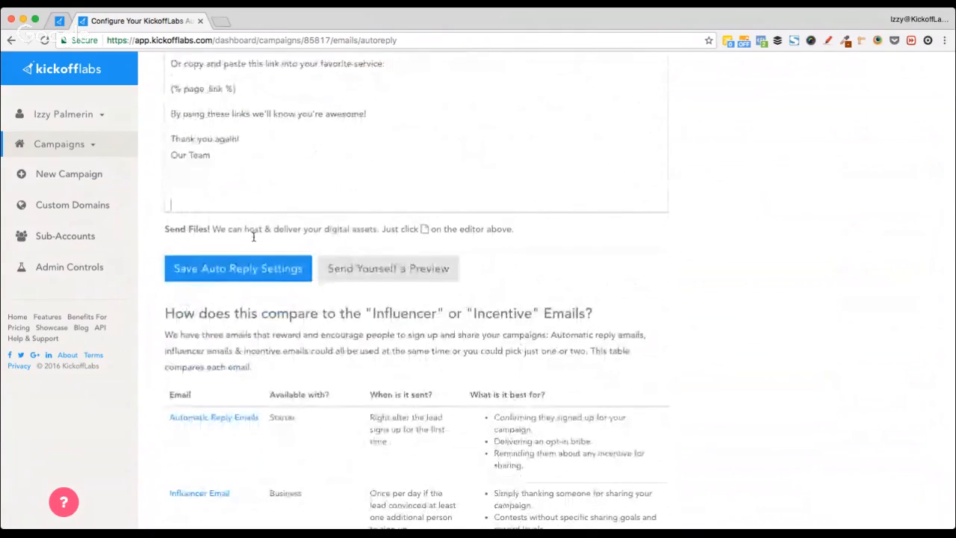
pyautogui.write('PS')
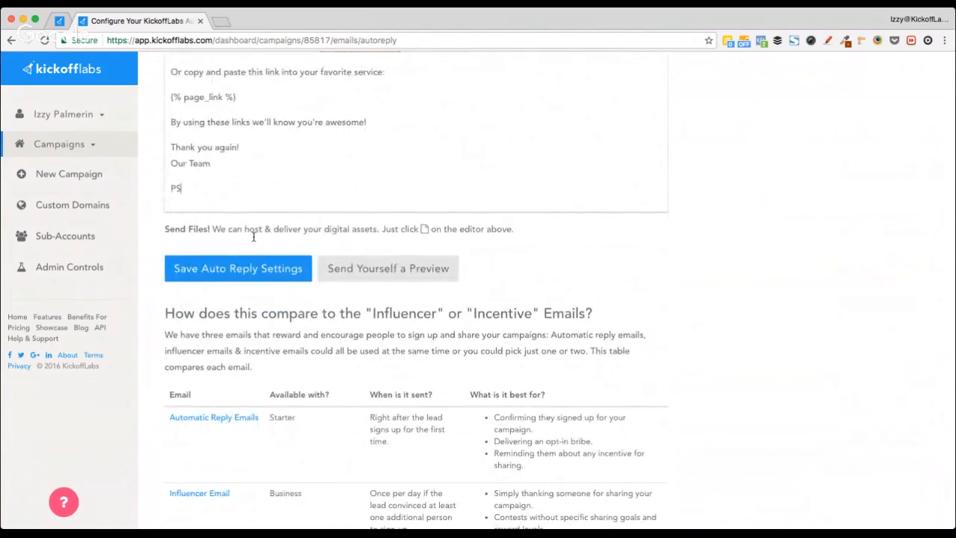
pyautogui.write(' Be suyre to')
pyautogui.hotkey('alt', 'shift', 'Left')
pyautogui.hotkey('alt', 'shift', 'Left')
pyautogui.press('BackSpace')
pyautogui.write('sure to')
pyautogui.press('super+v')
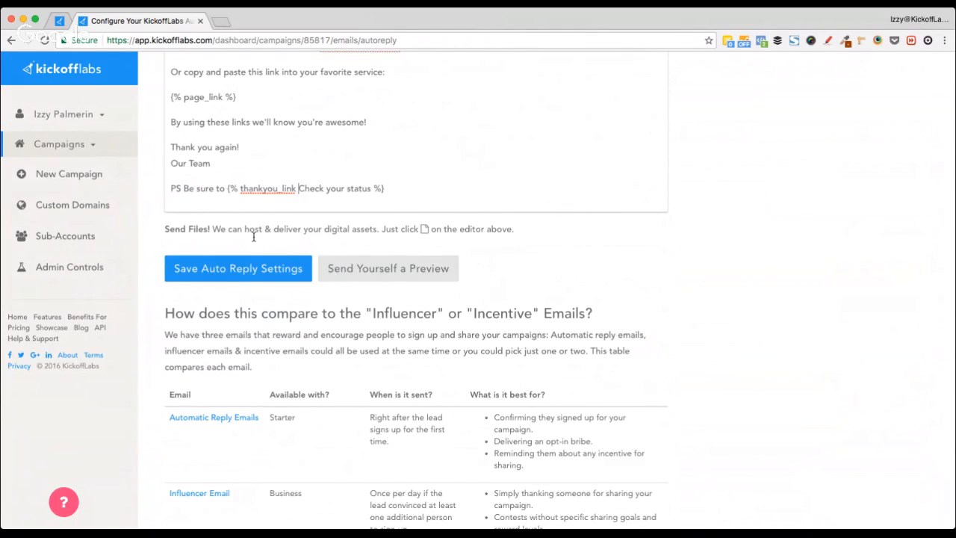
# Step: Make the token's link text 'click here to check your status' and delete the duplicate token
pyautogui.hotkey('alt', 'shift', 'Right')
pyautogui.write('check')
pyautogui.hotkey('alt', 'Left')
pyautogui.hotkey('alt', 'shift', 'Right')
pyautogui.write('cli')
pyautogui.write('ck here to che')
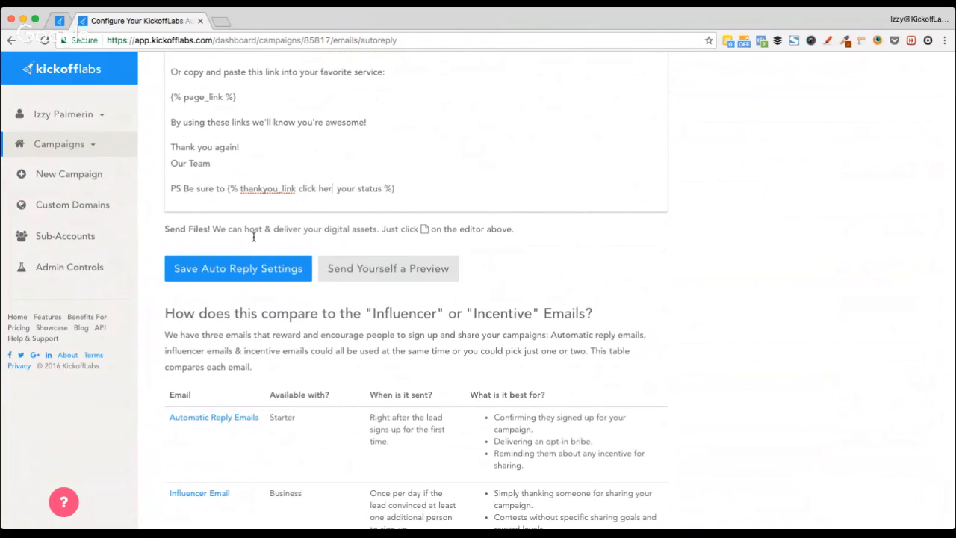
pyautogui.write('ck')
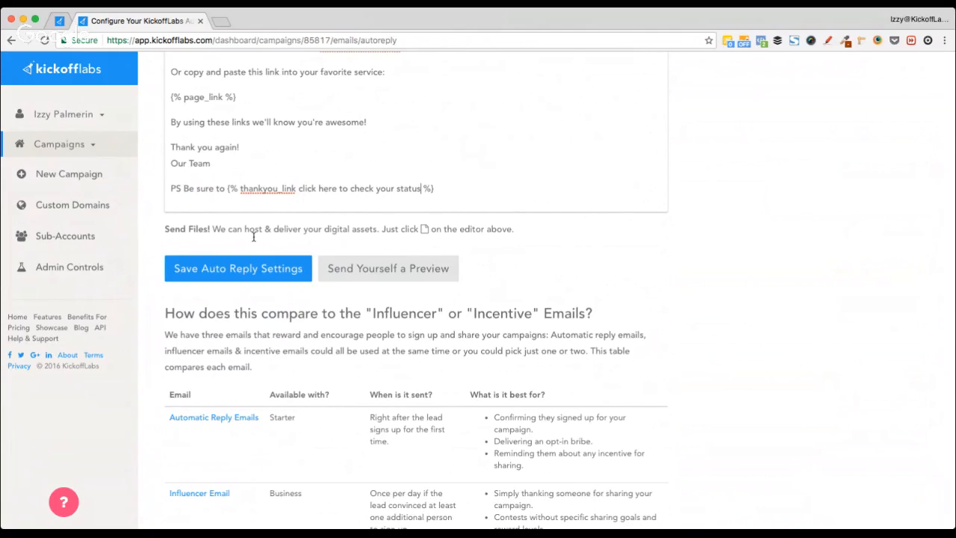
pyautogui.press('super+v')
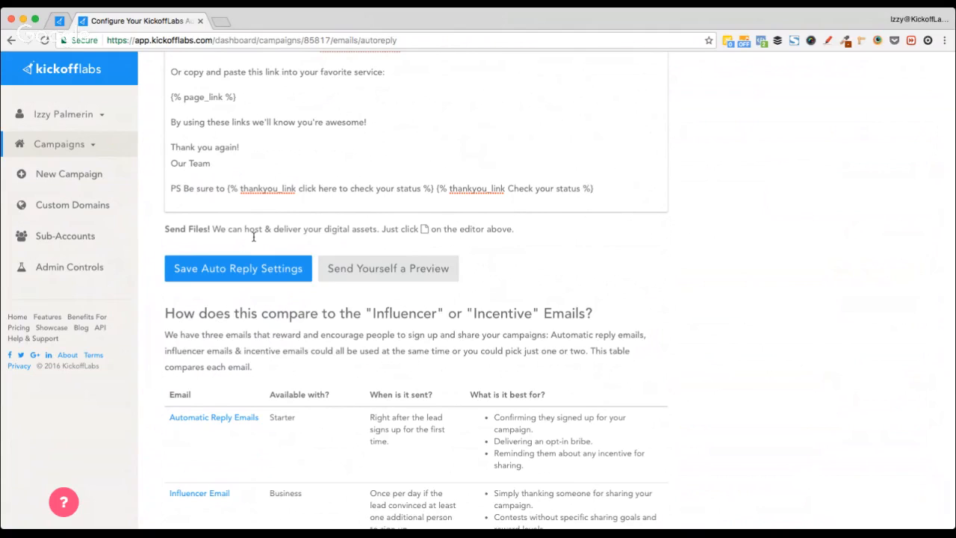
pyautogui.hotkey('shift', 'alt', 'Left')
pyautogui.hotkey('shift', 'alt', 'Left')
pyautogui.hotkey('shift', 'alt', 'Left')
pyautogui.hotkey('shift', 'alt', 'Left')
pyautogui.hotkey('shift', 'alt', 'Right')
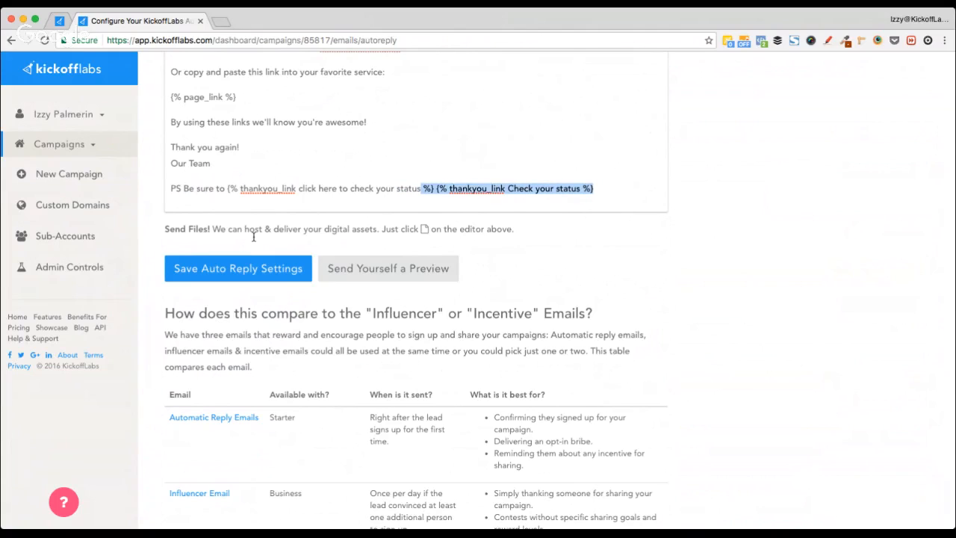
pyautogui.hotkey('shift', 'alt', 'Right')
pyautogui.hotkey('shift', 'Left')
pyautogui.hotkey('shift', 'Left')
pyautogui.hotkey('shift', 'alt', 'Left')
pyautogui.hotkey('shift', 'Left')
pyautogui.hotkey('shift', 'Left')
pyautogui.hotkey('shift', 'Left')
pyautogui.press('BackSpace')
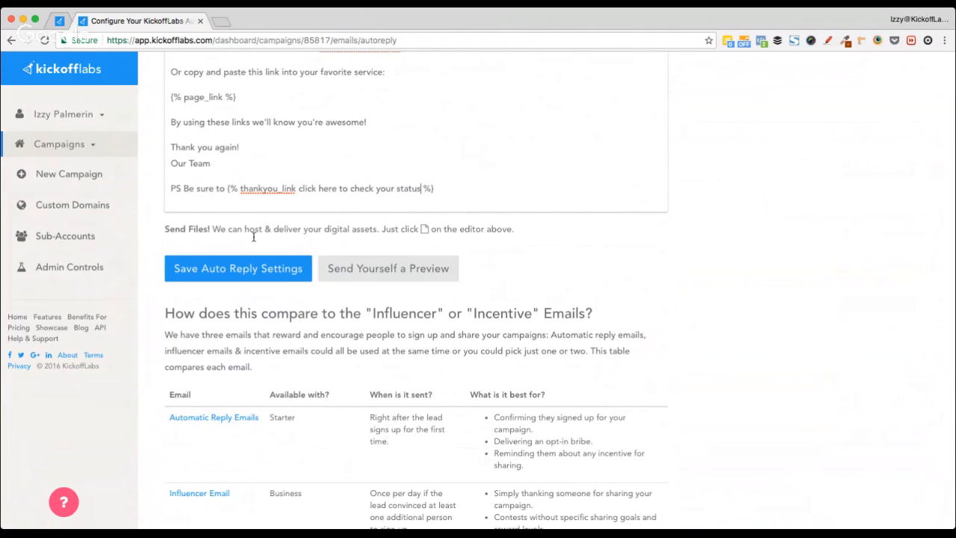
# Step: Leave the PS line ending with the status link, without punctuation, and save the auto-reply settings
pyautogui.write('!')
pyautogui.press('BackSpace')
pyautogui.write('?')
pyautogui.press('BackSpace')
pyautogui.hotkey('shift', 'alt', 'Left')
pyautogui.hotkey('shift', 'alt', 'Left')
pyautogui.hotkey('shift', 'alt', 'Left')
pyautogui.hotkey('shift', 'alt', 'Left')
pyautogui.hotkey('shift', 'alt', 'Left')
pyautogui.hotkey('shift', 'alt', 'Left')
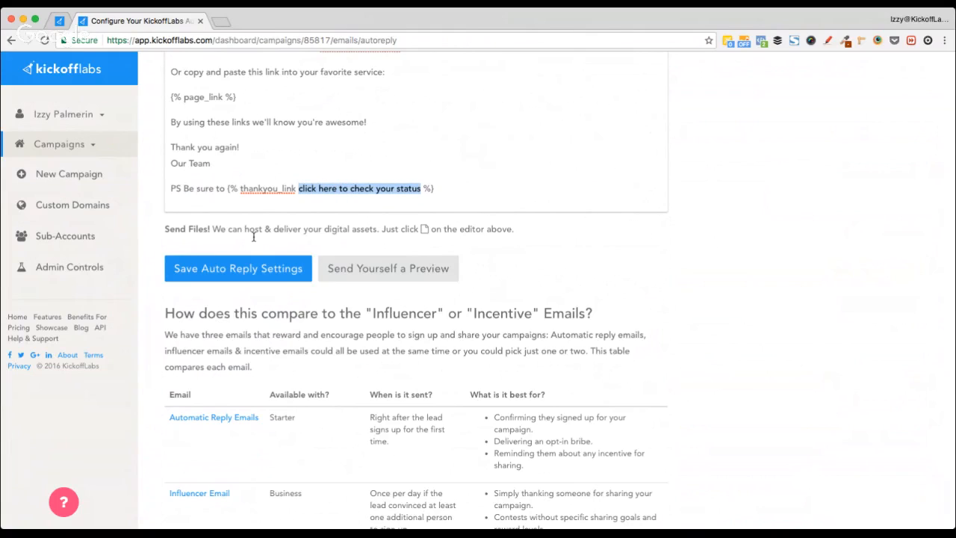
pyautogui.press('Right')
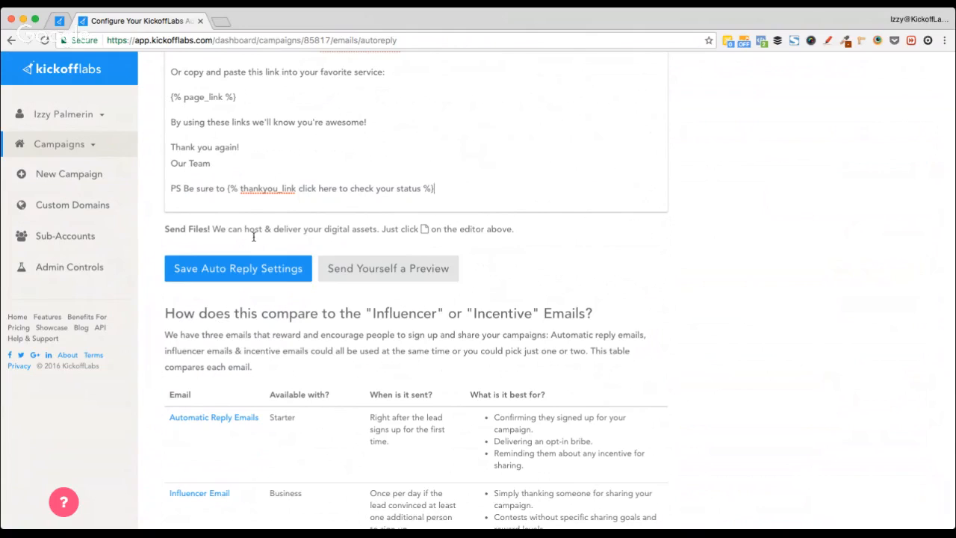
pyautogui.scroll(3, 682, 274)
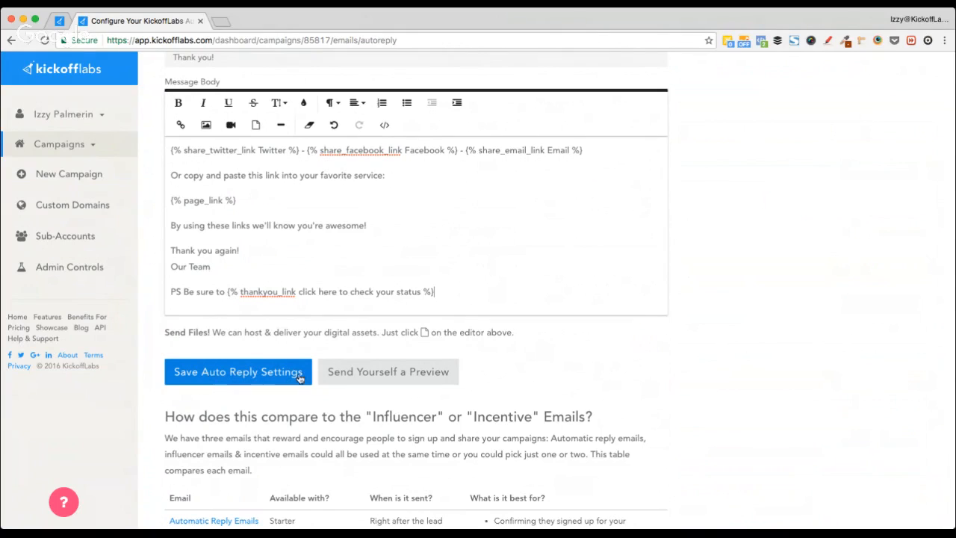
pyautogui.click(230, 375)
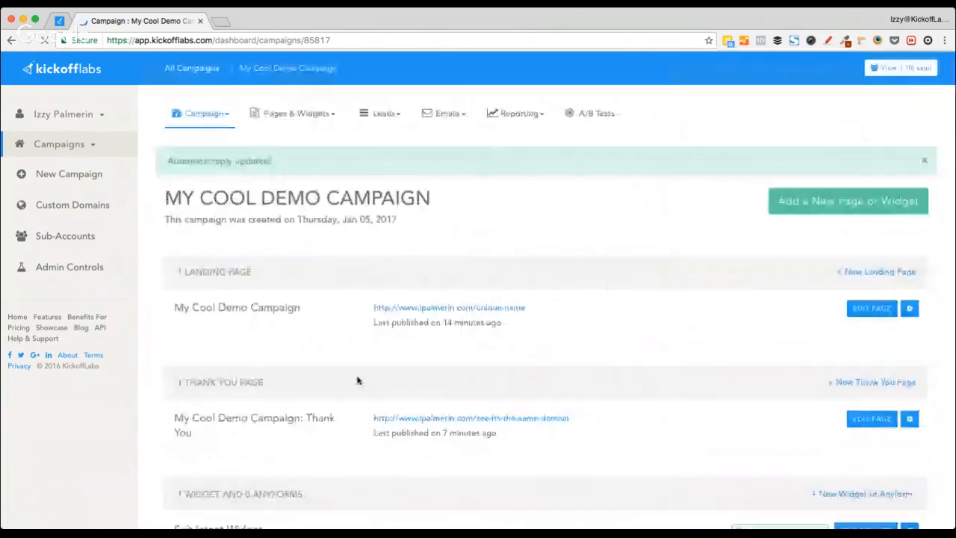
# Step: Go to Setup Incentive Emails and open the campaign overview in a second tab
pyautogui.click(445, 113)
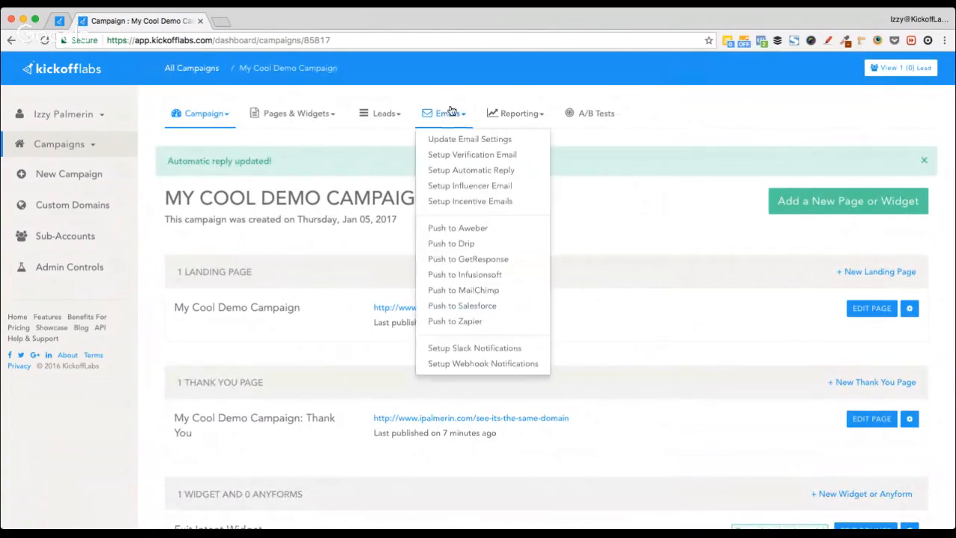
pyautogui.click(500, 204)
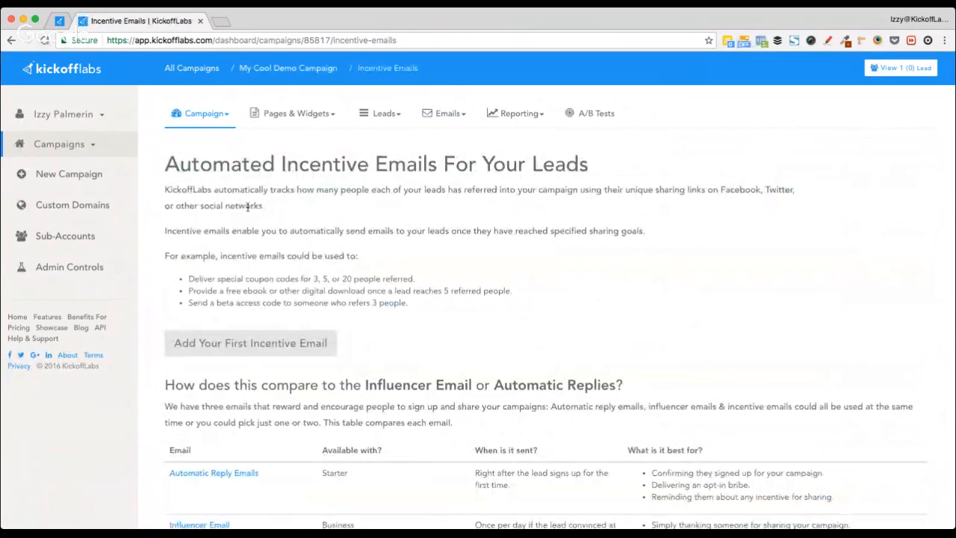
pyautogui.keyDown('super'); pyautogui.click(275, 68); pyautogui.keyUp('super')
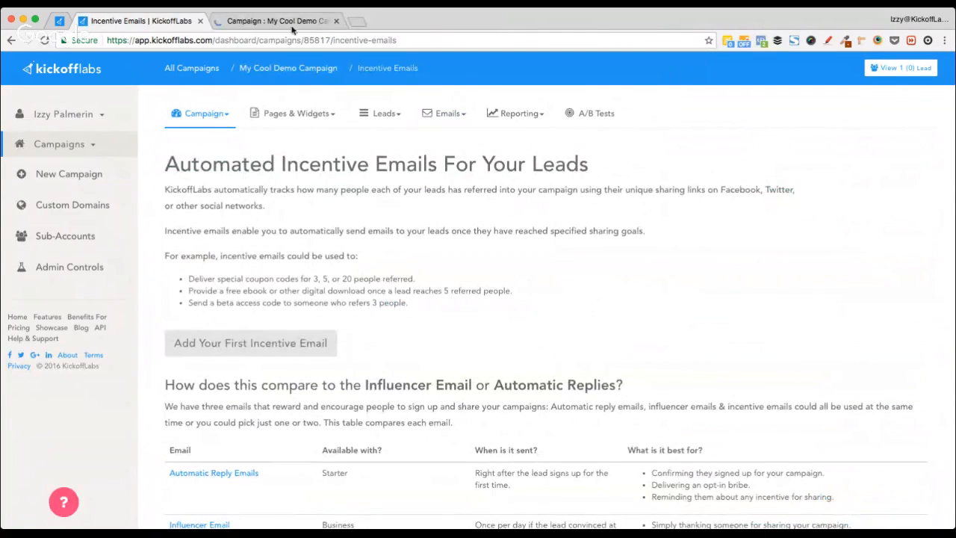
pyautogui.click(272, 21)
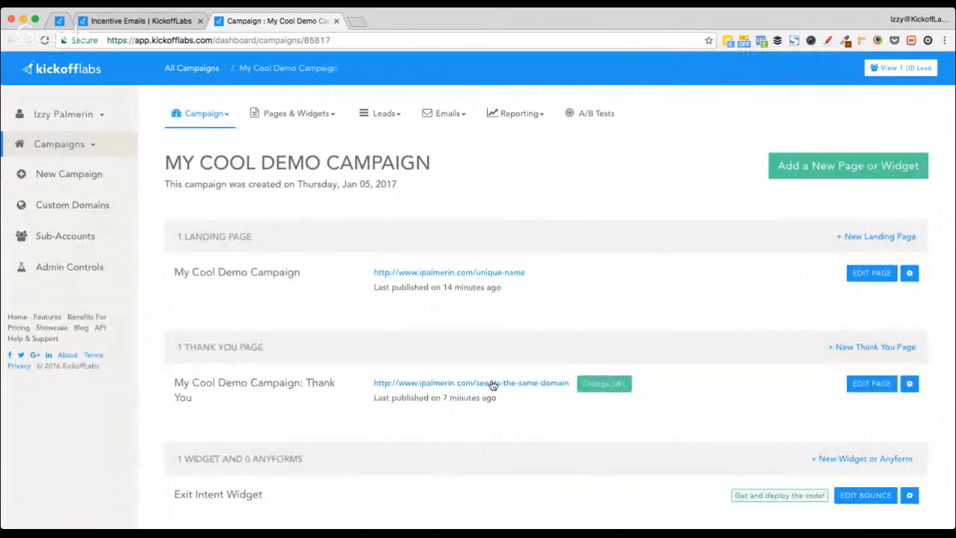
# Step: View the live thank-you page, close it, and return to the Incentive Emails page
pyautogui.click(486, 383)
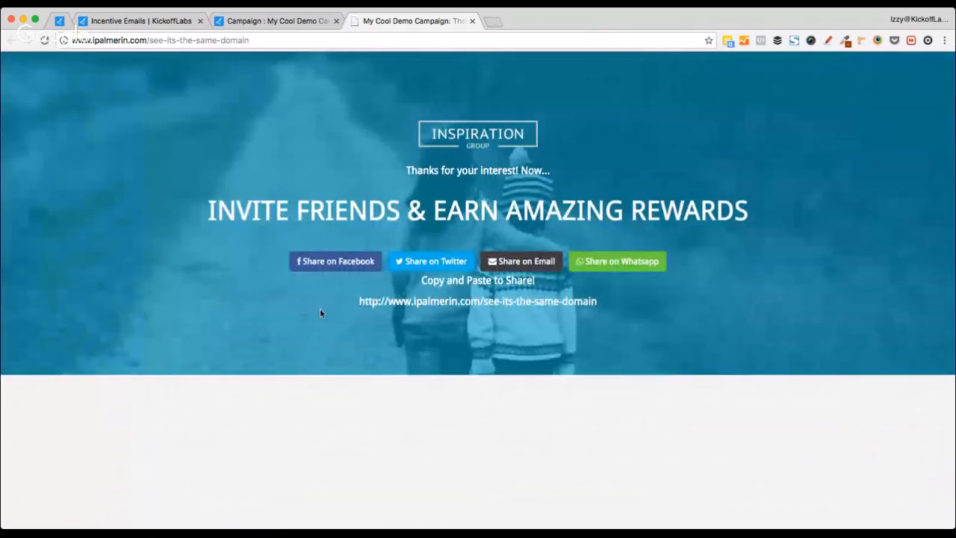
pyautogui.scroll(-5, 320, 312)
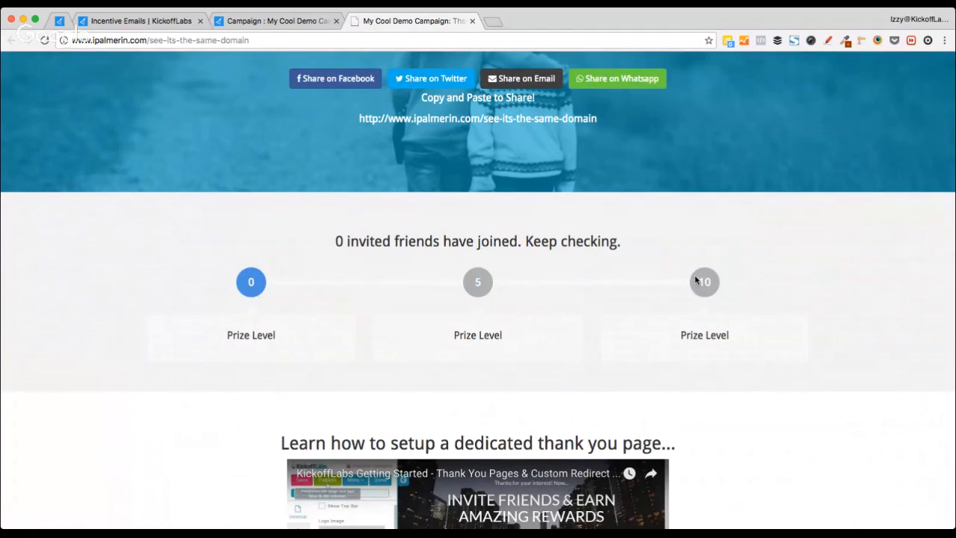
pyautogui.click(472, 21)
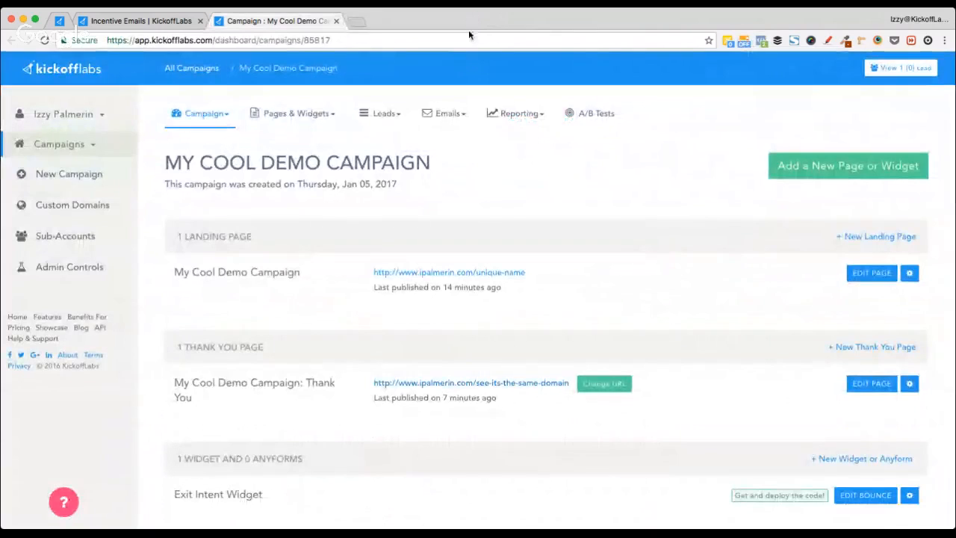
pyautogui.click(165, 21)
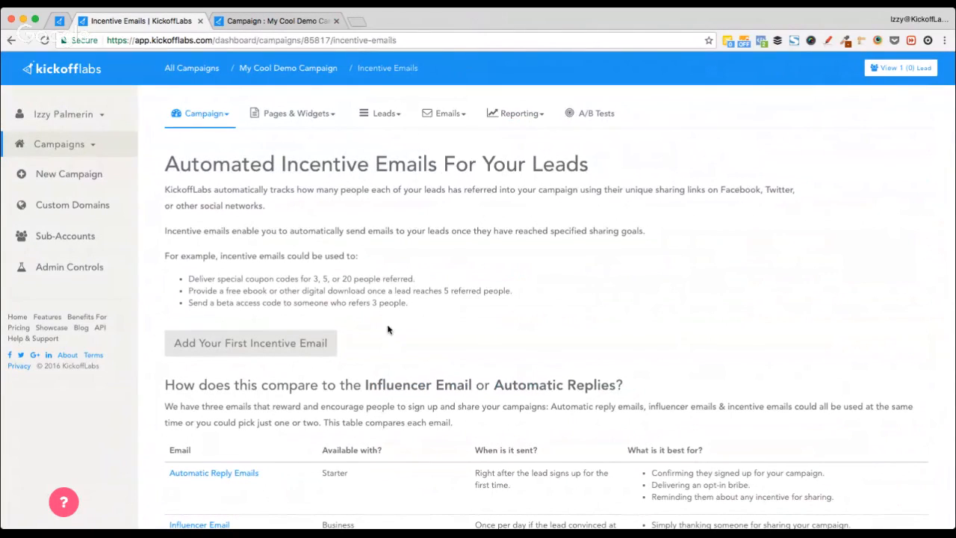
# Step: Start the first incentive email, enter '123' as the postal address, and save the email settings
pyautogui.click(233, 346)
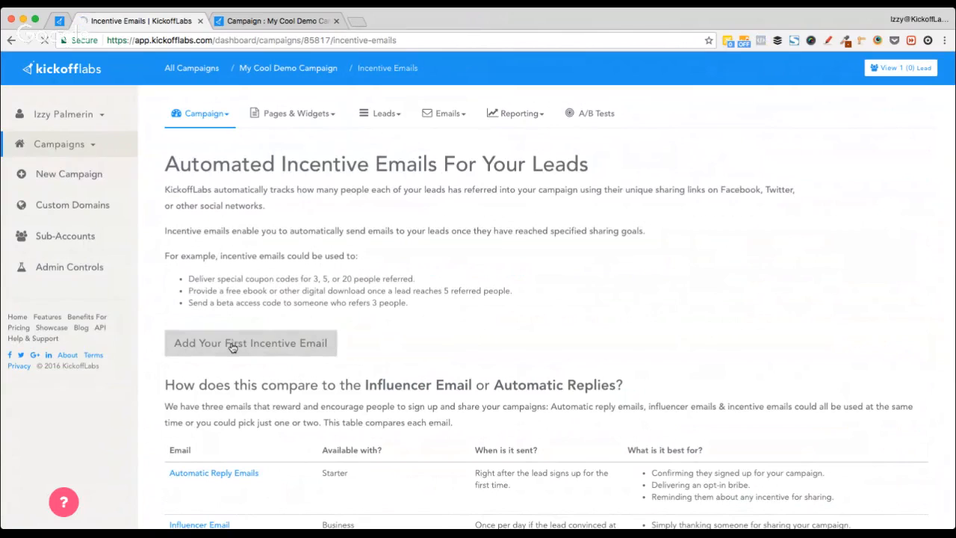
pyautogui.click(230, 394)
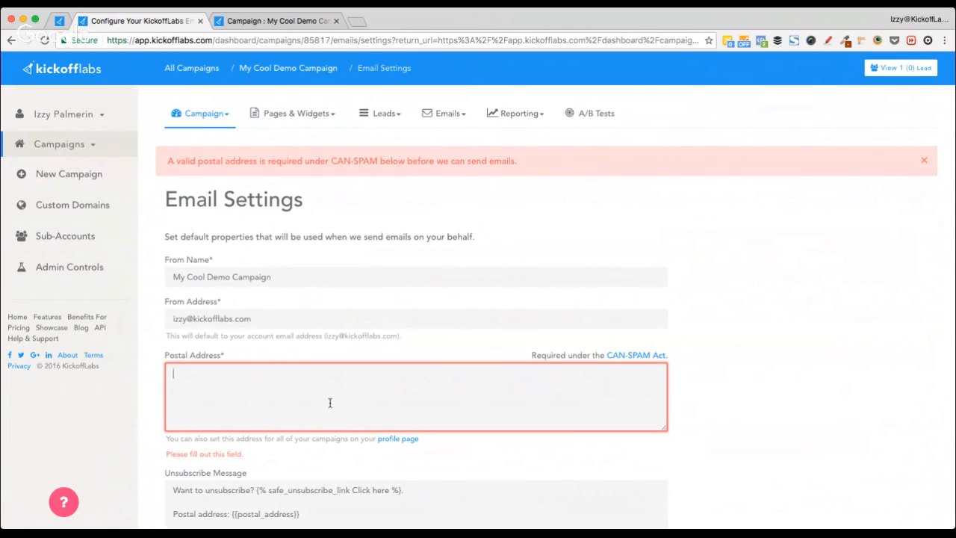
pyautogui.write('123')
pyautogui.scroll(-5, 325, 400)
pyautogui.scroll(3, 307, 396)
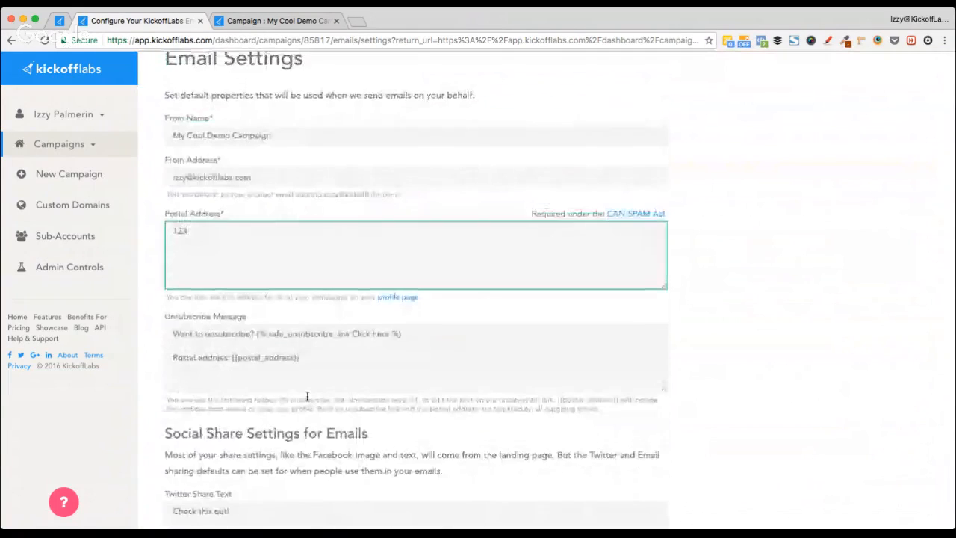
pyautogui.scroll(-8, 307, 396)
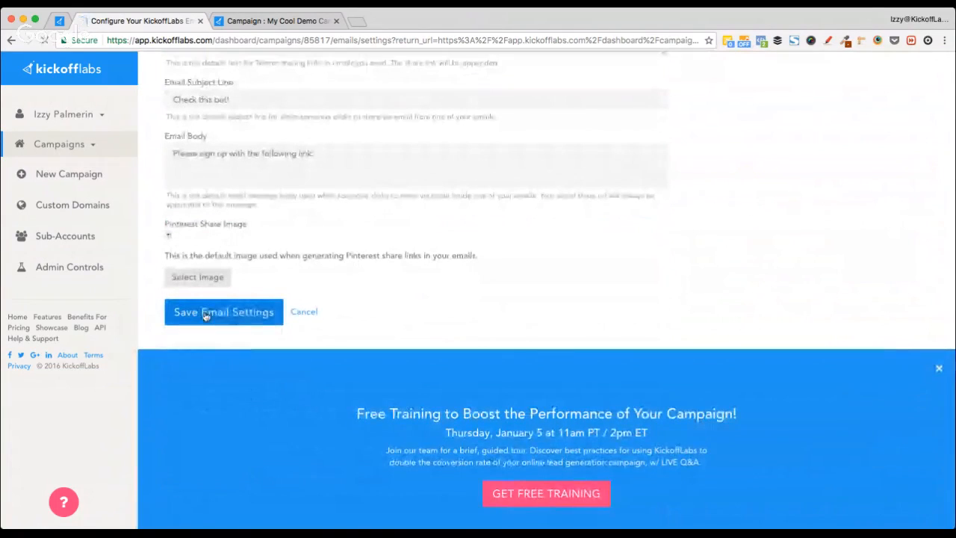
pyautogui.click(206, 313)
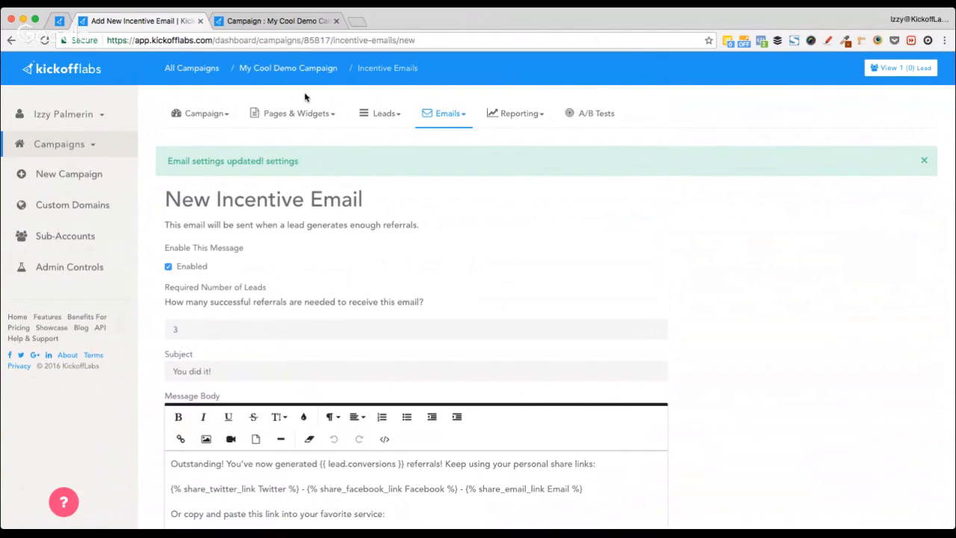
# Step: Review the live thank-you page's 0, 5 and 10 prize levels, then select the form's leads value 3
pyautogui.click(275, 21)
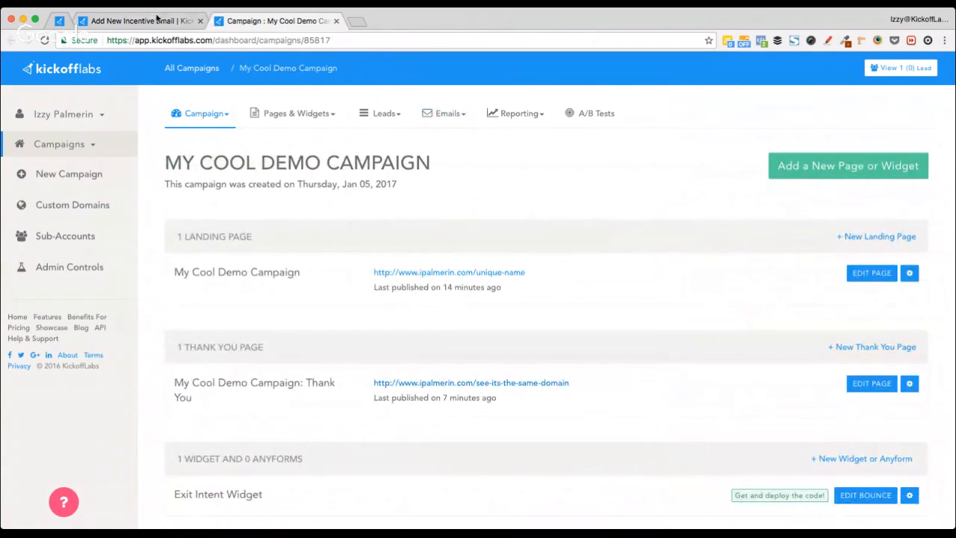
pyautogui.click(468, 382)
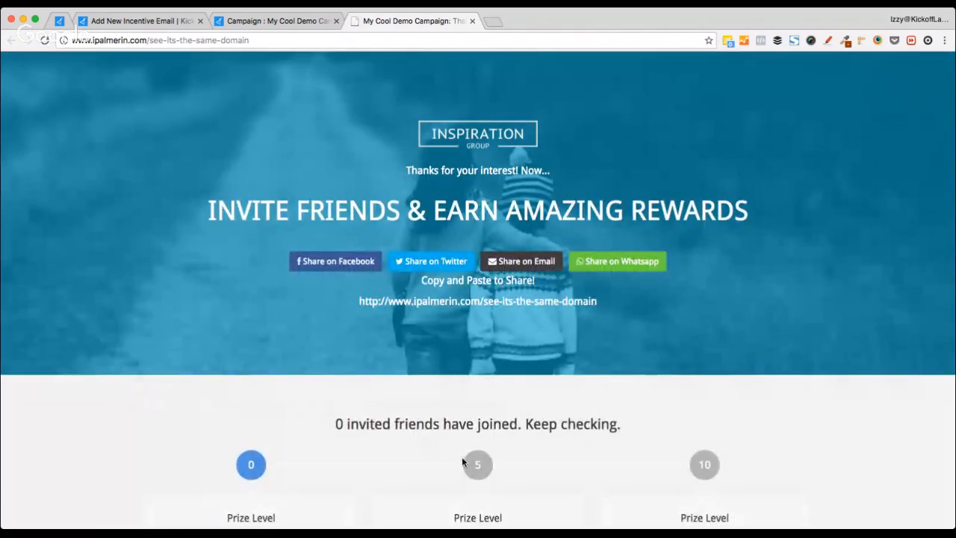
pyautogui.scroll(-2, 462, 456)
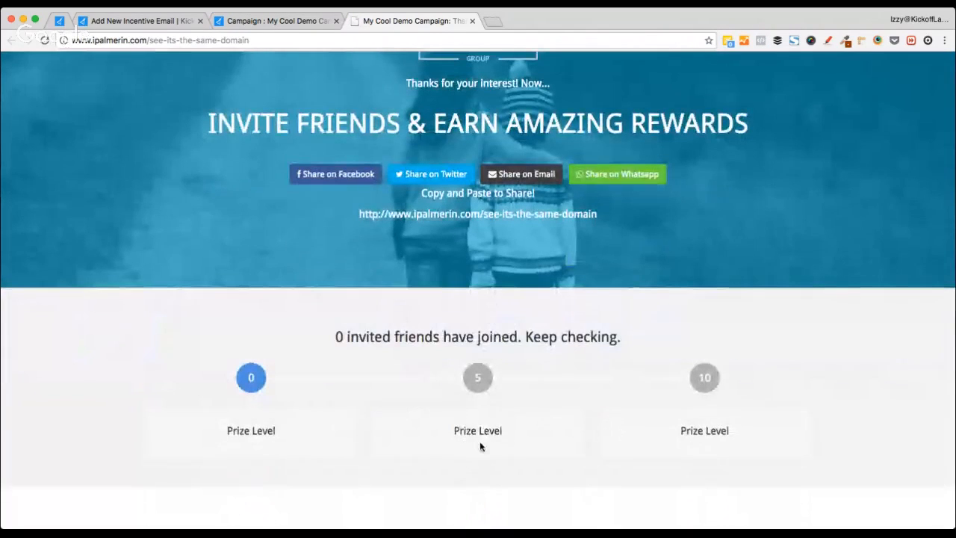
pyautogui.click(146, 21)
pyautogui.doubleClick(198, 331)
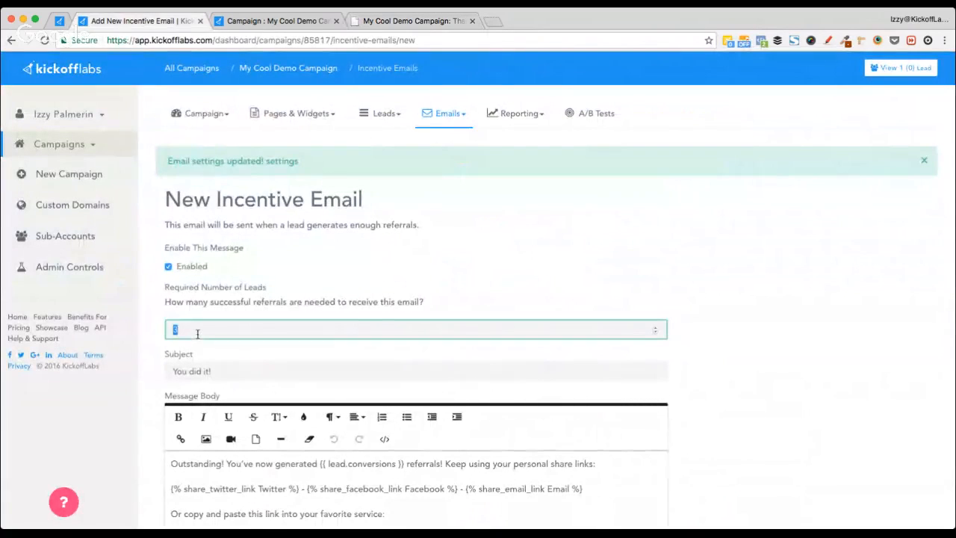
# Step: Set Required Number of Leads to 5 and add a 'STATIC COUPON CODE' line below the first body line
pyautogui.write('5')
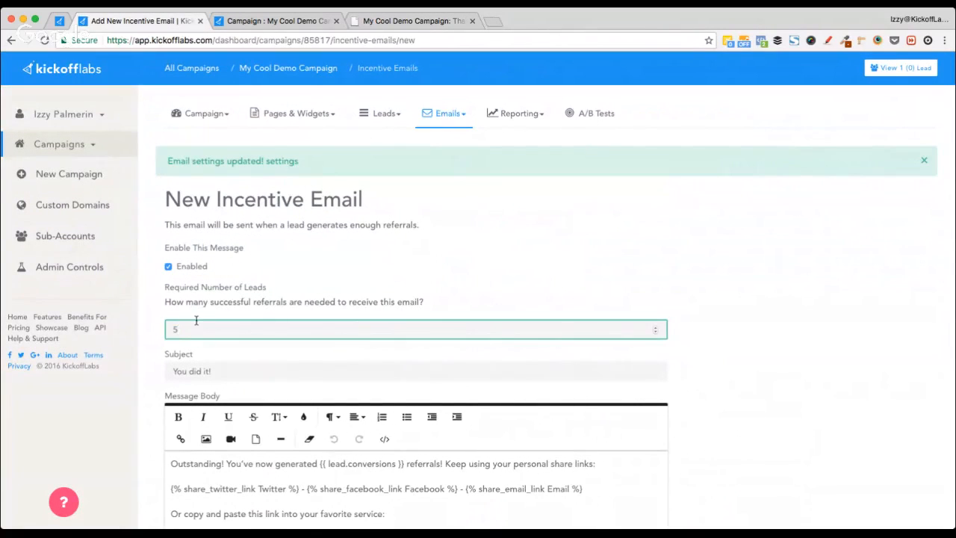
pyautogui.press('Tab')
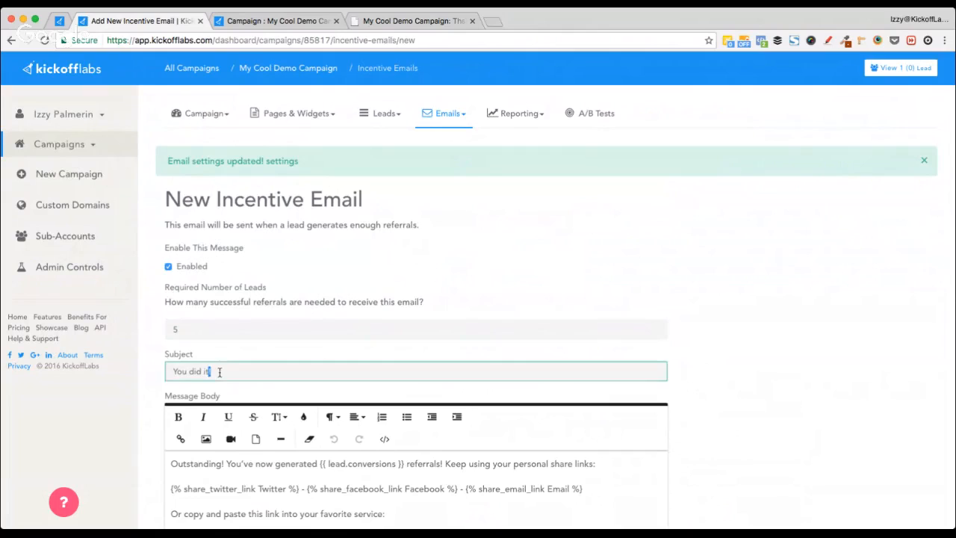
pyautogui.scroll(-3, 153, 373)
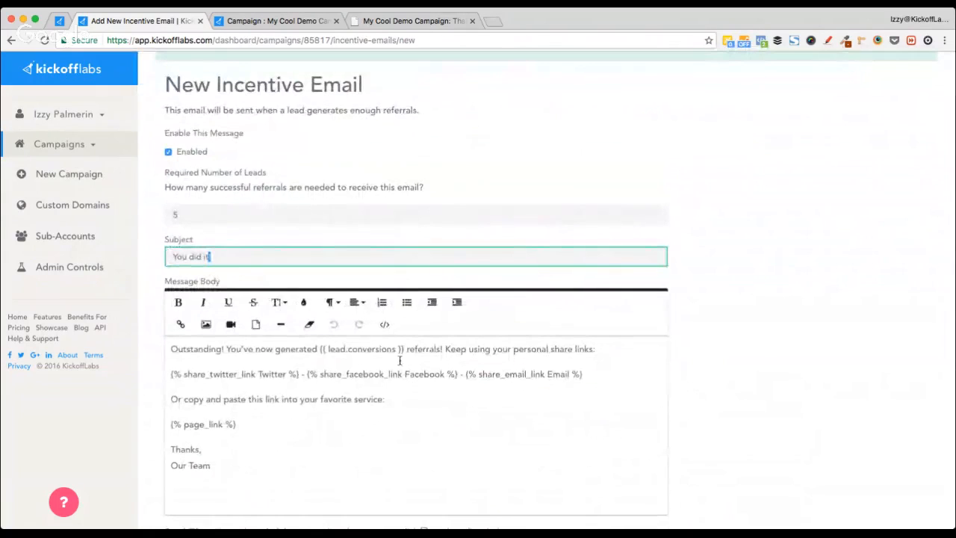
pyautogui.click(610, 352)
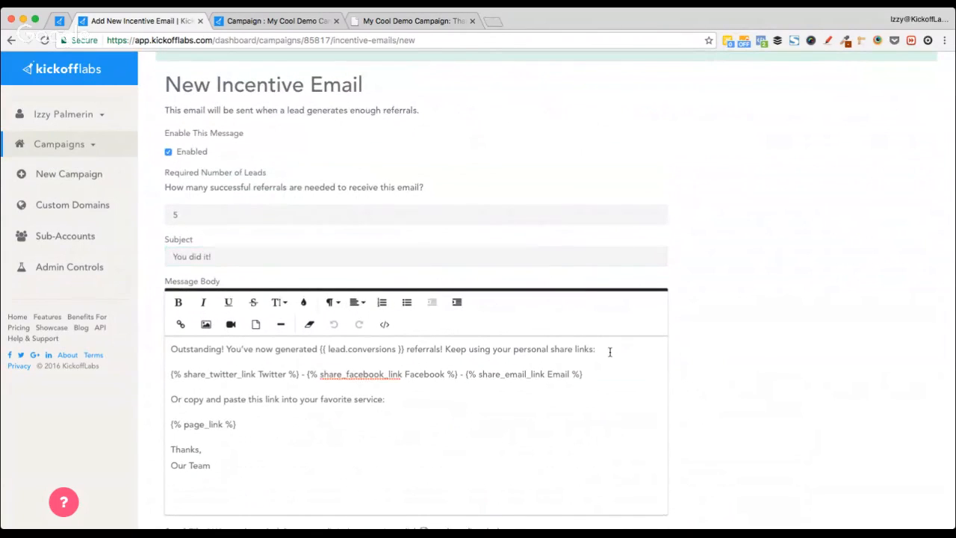
pyautogui.press('Return')
pyautogui.write('COUP')
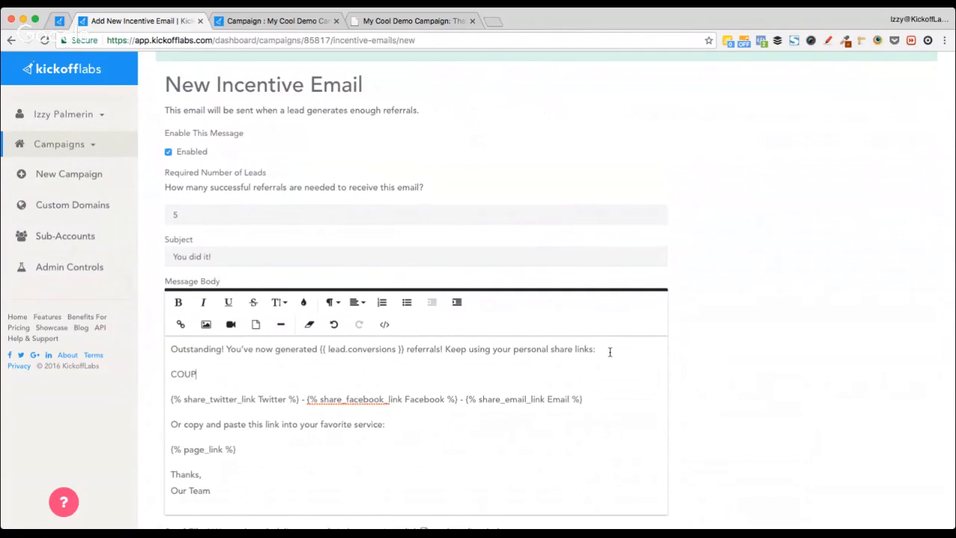
pyautogui.write('ON CODE')
pyautogui.hotkey('alt', 'Left')
pyautogui.write('STATIC')
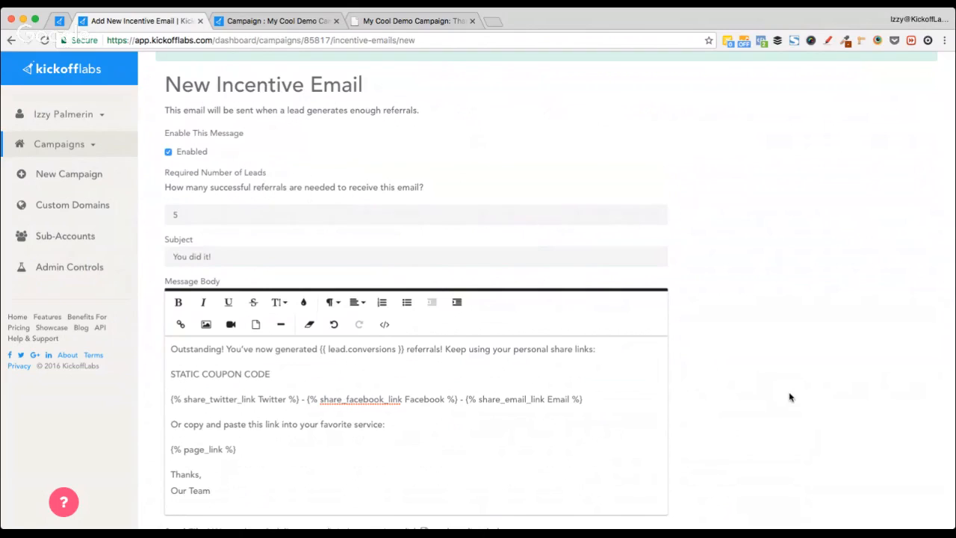
# Step: Enable the notification when someone receives this email and save the incentive email
pyautogui.scroll(-1, 789, 395)
pyautogui.scroll(-2, 179, 446)
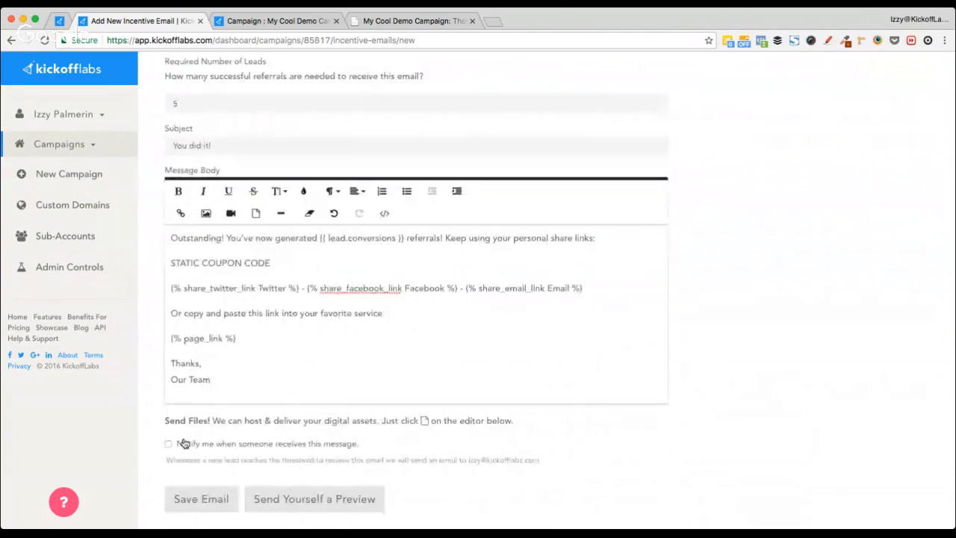
pyautogui.click(180, 446)
pyautogui.click(208, 499)
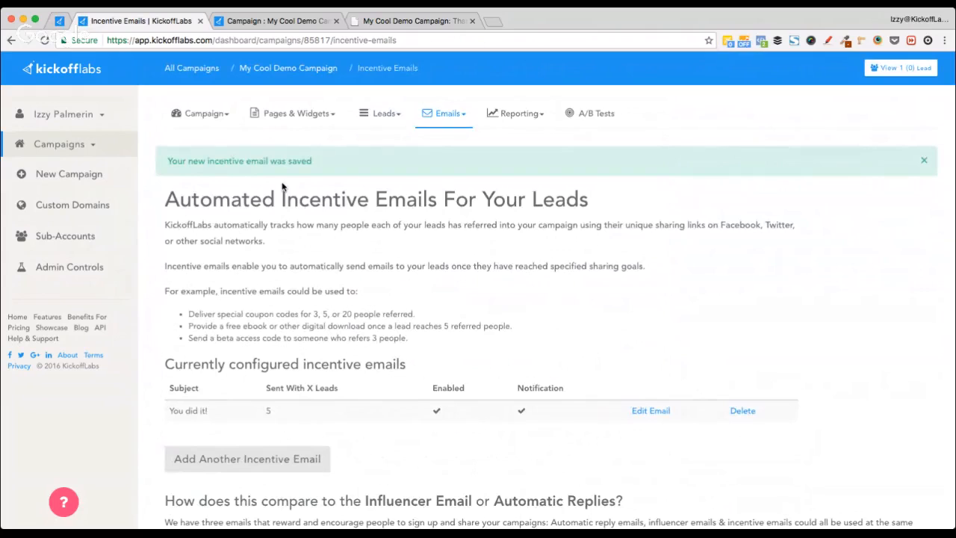
pyautogui.scroll(-3, 296, 282)
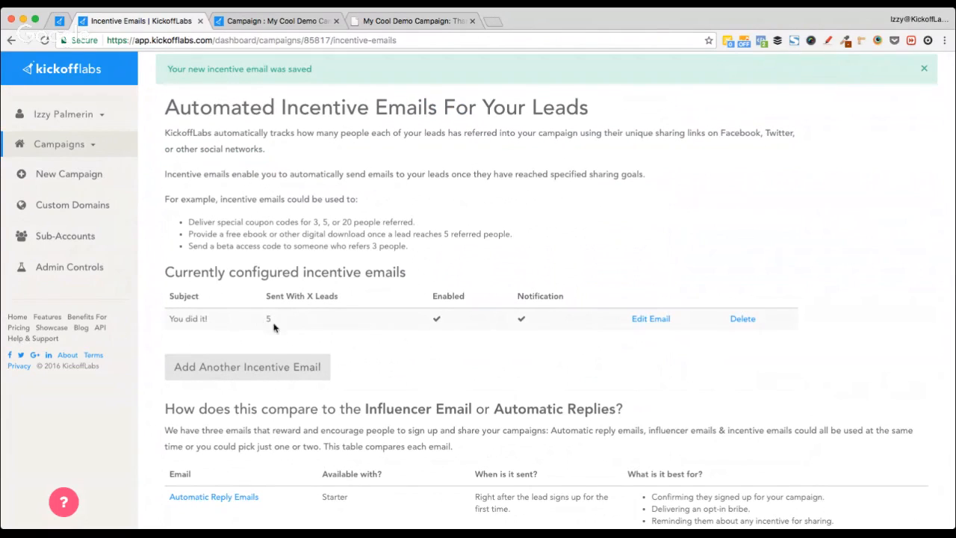
pyautogui.click(397, 27)
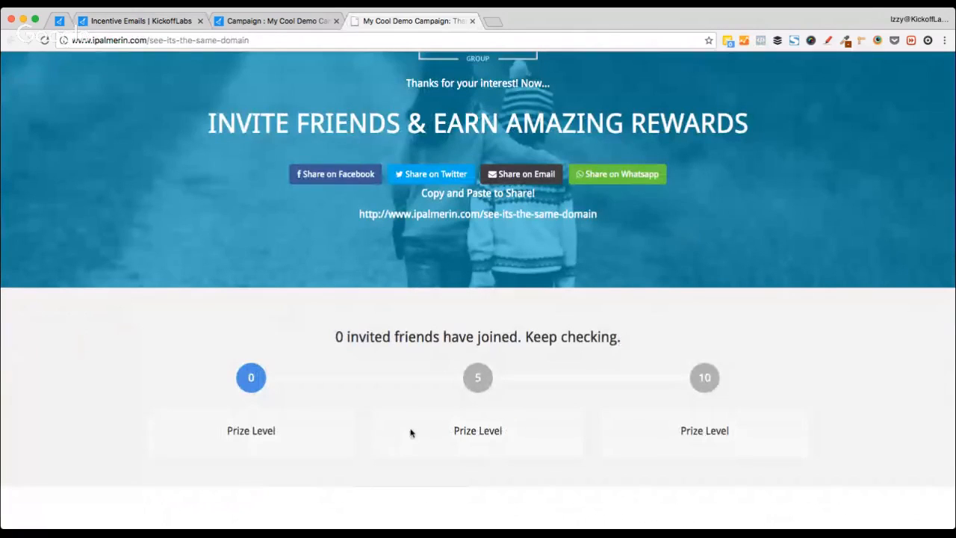
pyautogui.scroll(-1, 418, 421)
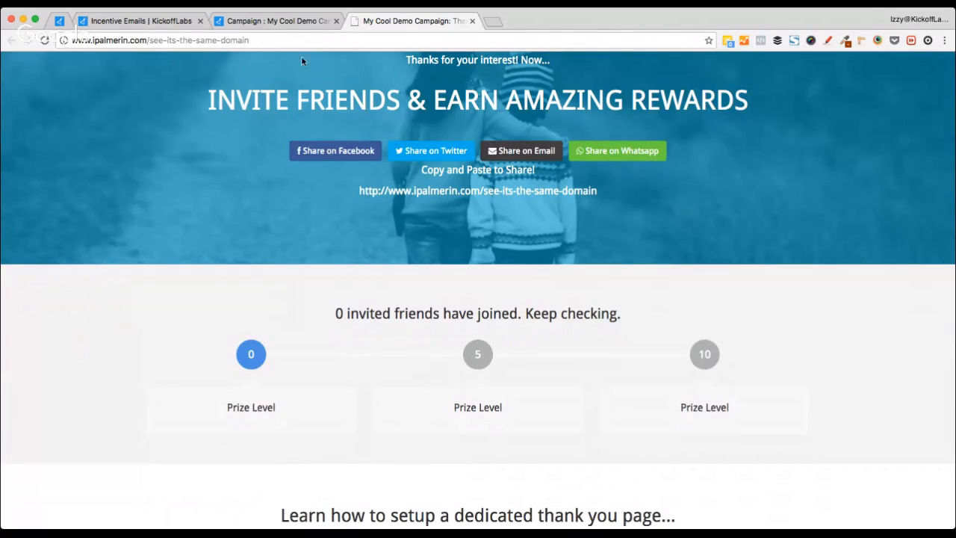
pyautogui.click(247, 24)
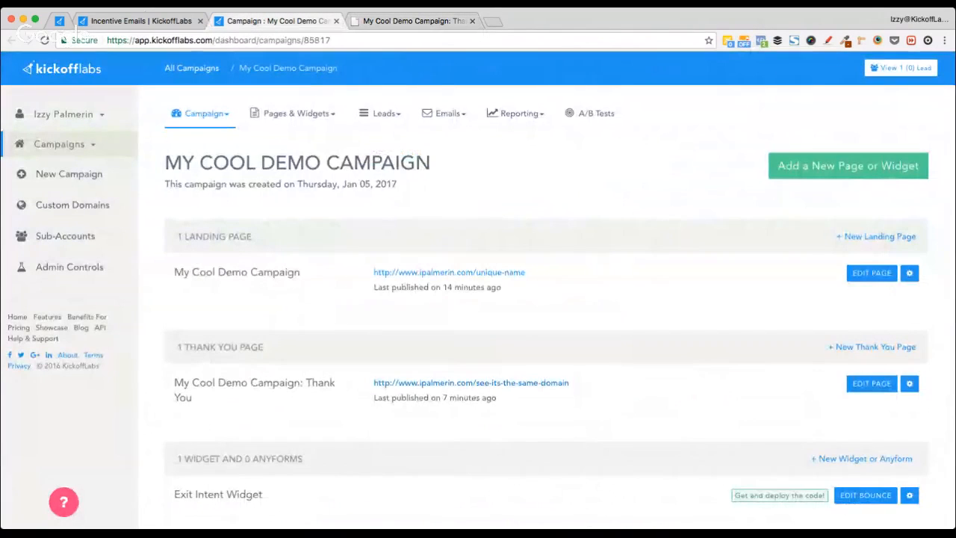
pyautogui.click(137, 16)
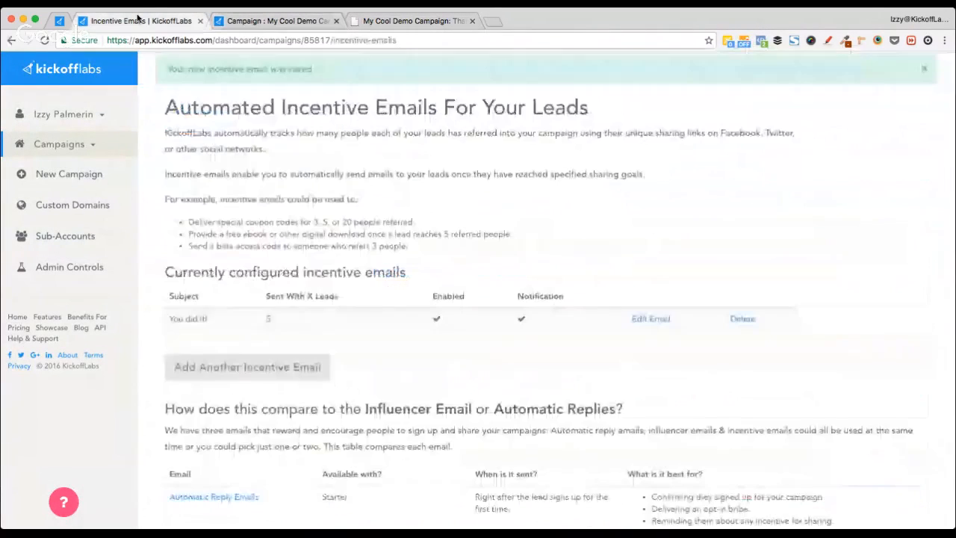
pyautogui.scroll(-3, 420, 312)
pyautogui.scroll(5, 420, 312)
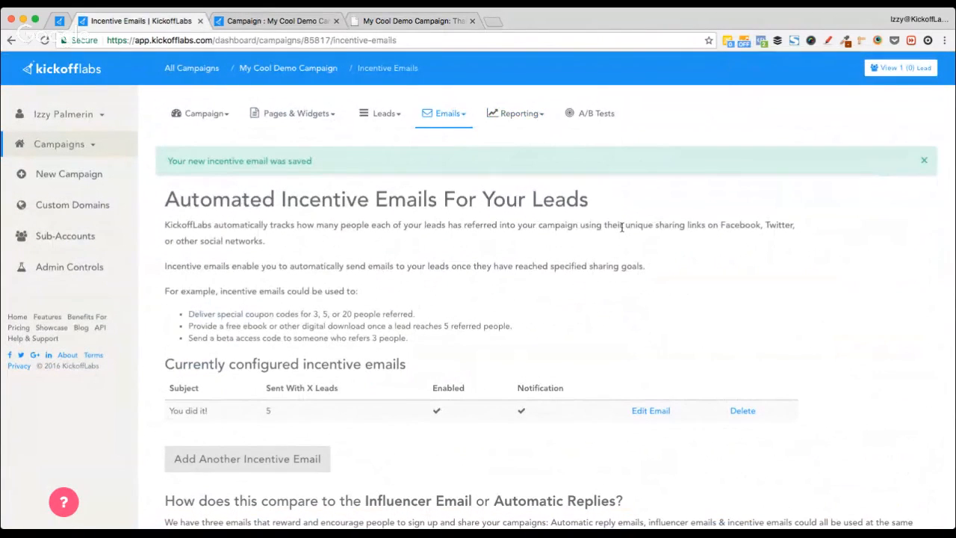
# Step: Browse Campaign Settings, including the Default Signup Page for Sharing, then return to All Campaigns
pyautogui.click(213, 121)
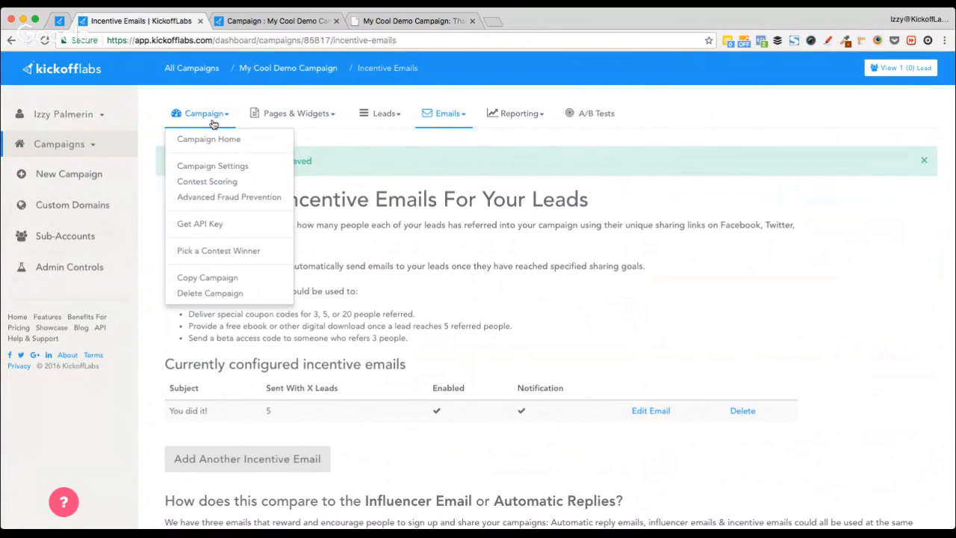
pyautogui.click(237, 167)
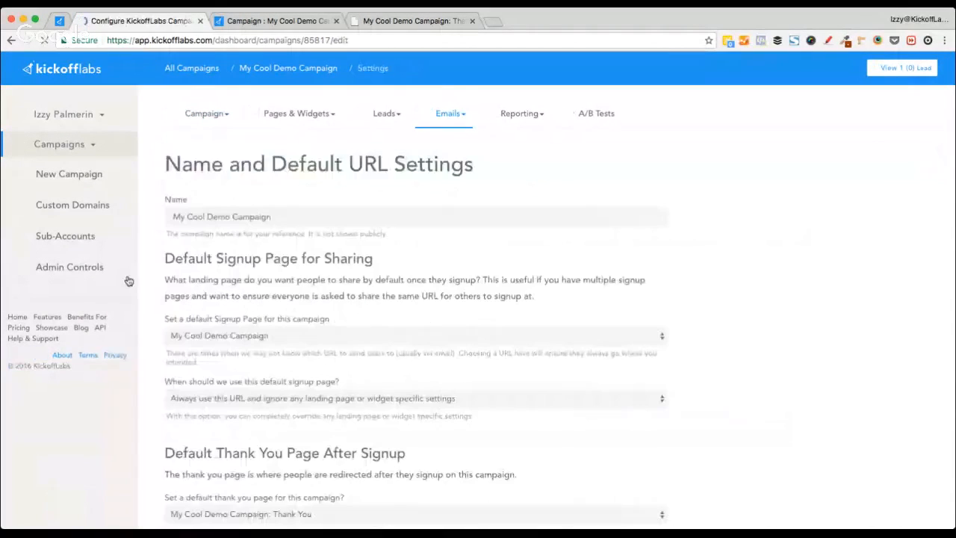
pyautogui.moveTo(165, 258); pyautogui.dragTo(395, 259)
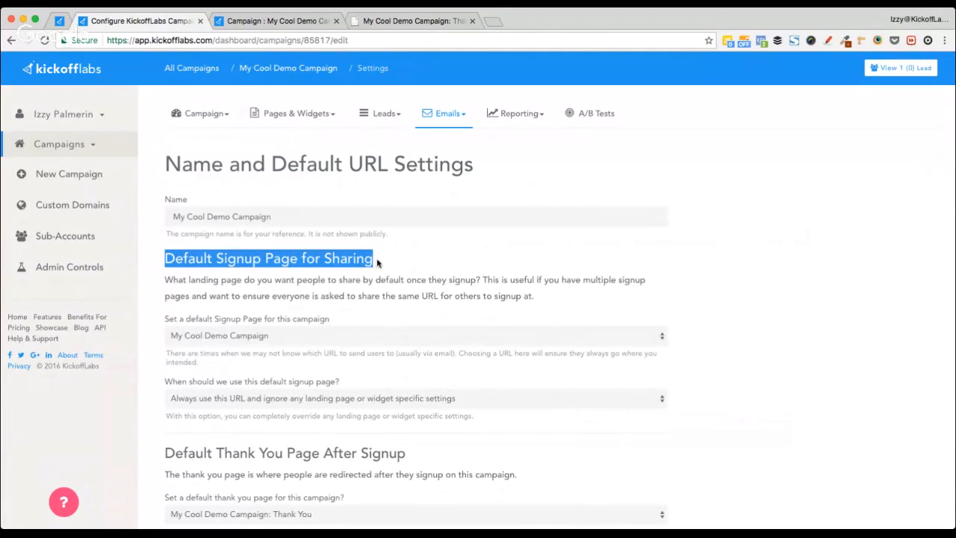
pyautogui.click(381, 261)
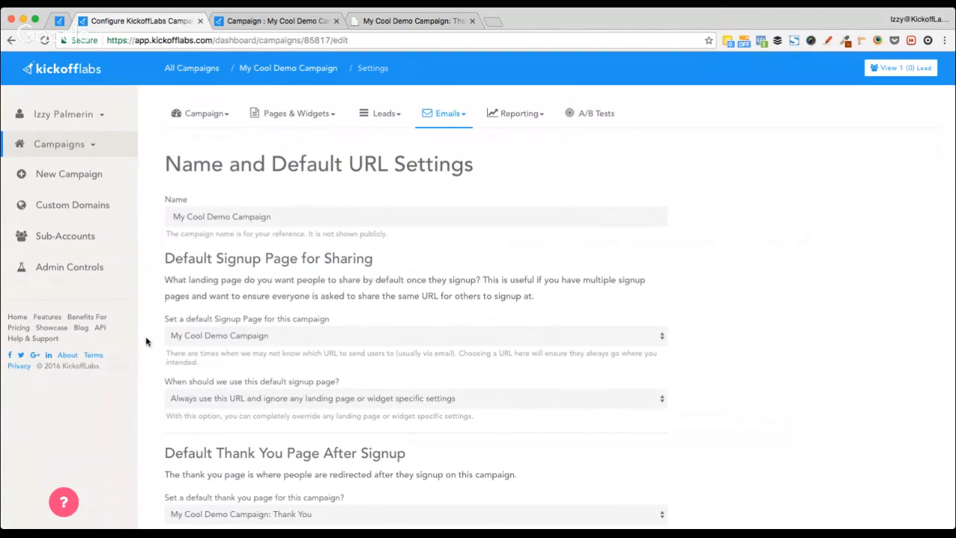
pyautogui.scroll(-1, 146, 342)
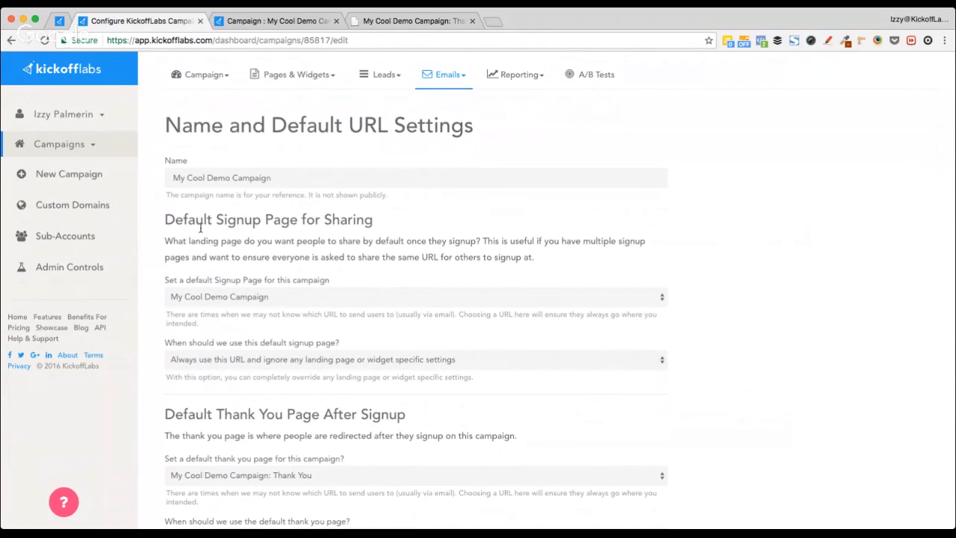
pyautogui.scroll(-3, 138, 473)
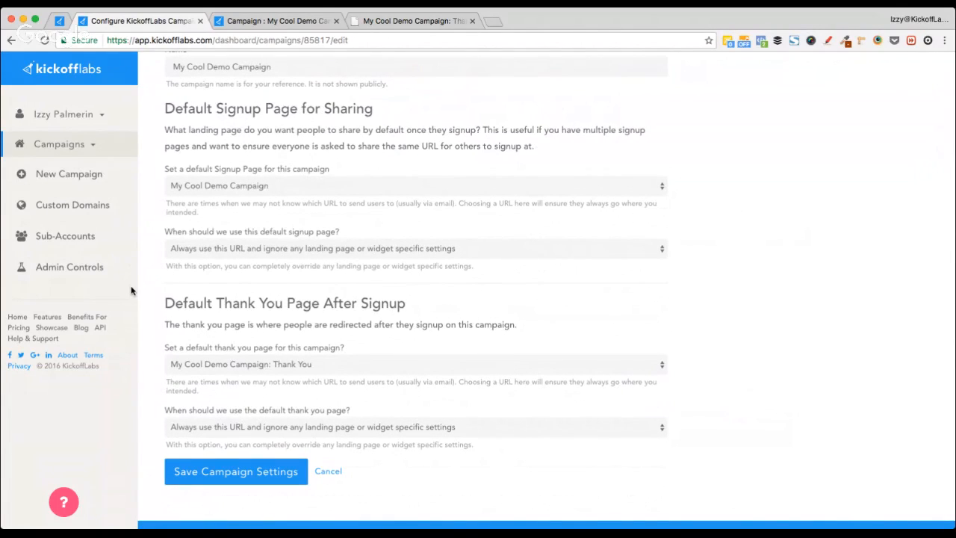
pyautogui.scroll(-2, 142, 370)
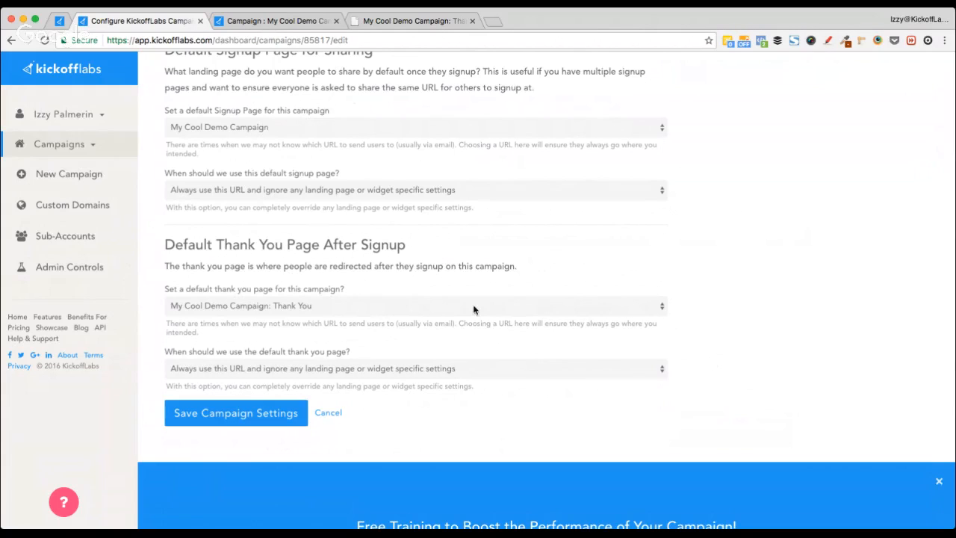
pyautogui.scroll(3, 430, 351)
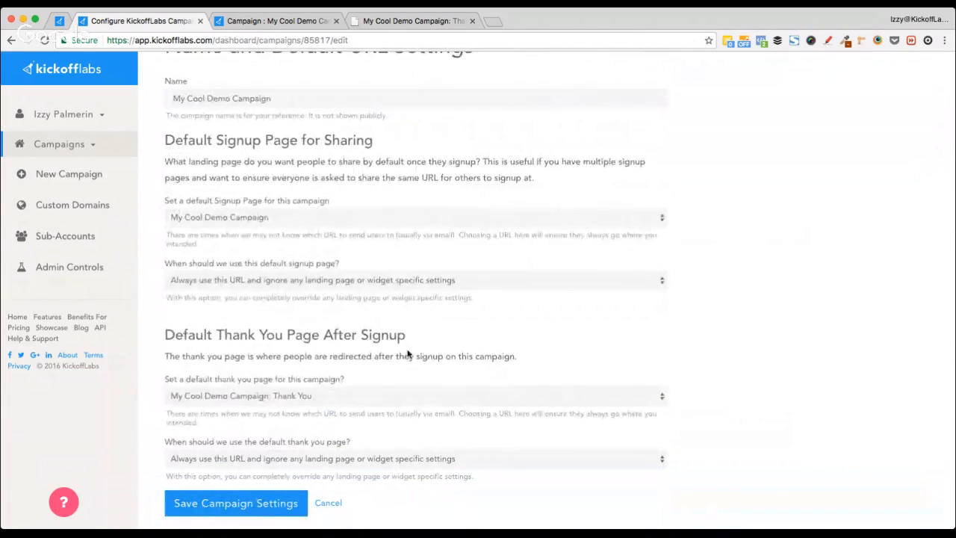
pyautogui.scroll(3, 405, 356)
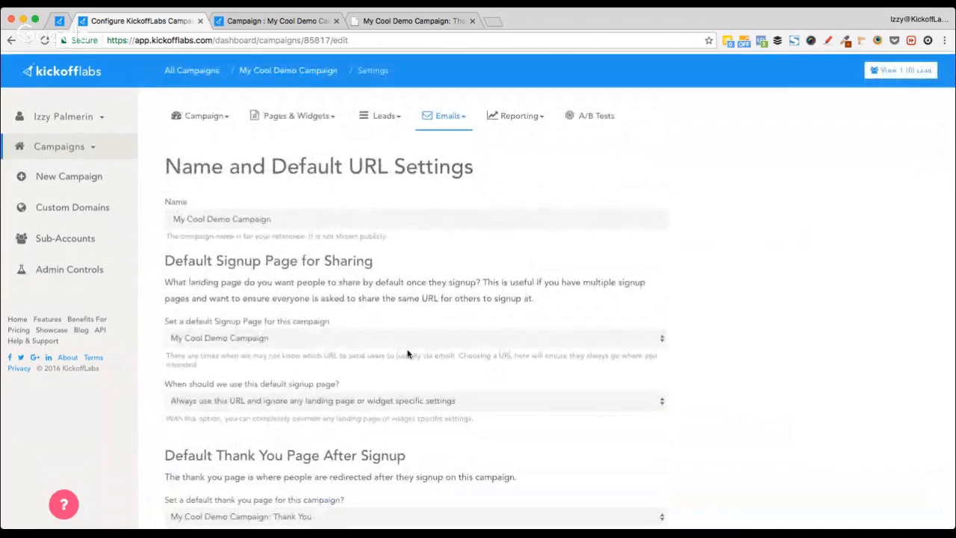
pyautogui.click(202, 69)
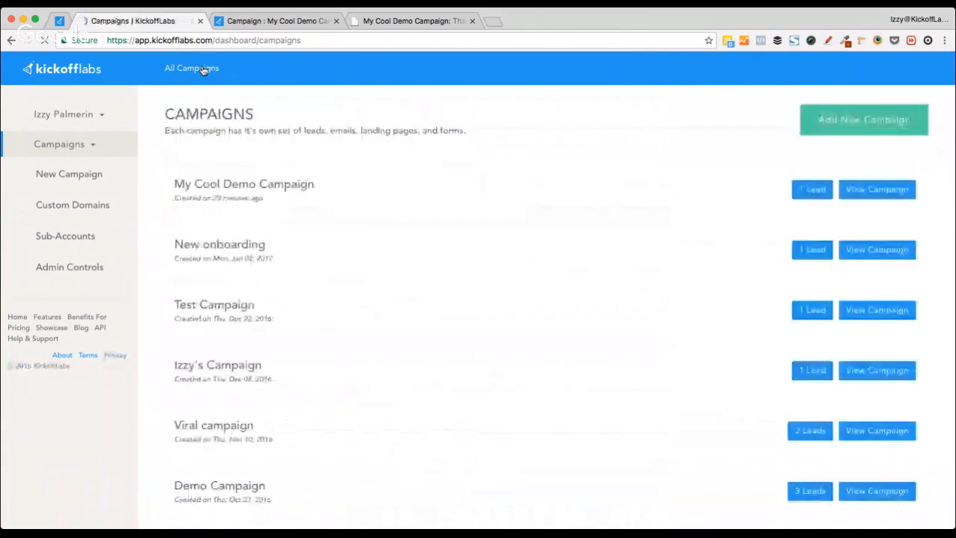
# Step: Open the Demo Pages campaign's leads and browse the list and the lead options menu
pyautogui.scroll(-7, 632, 455)
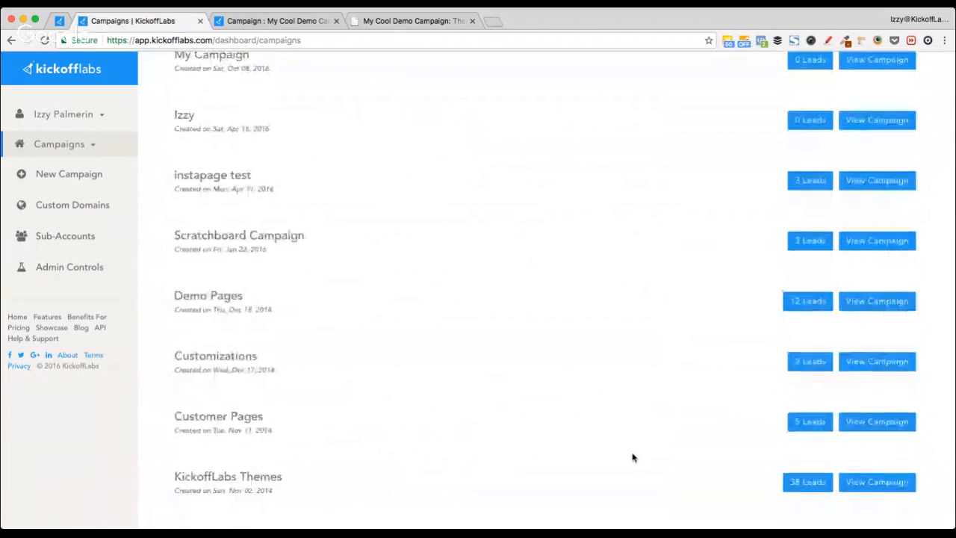
pyautogui.click(817, 302)
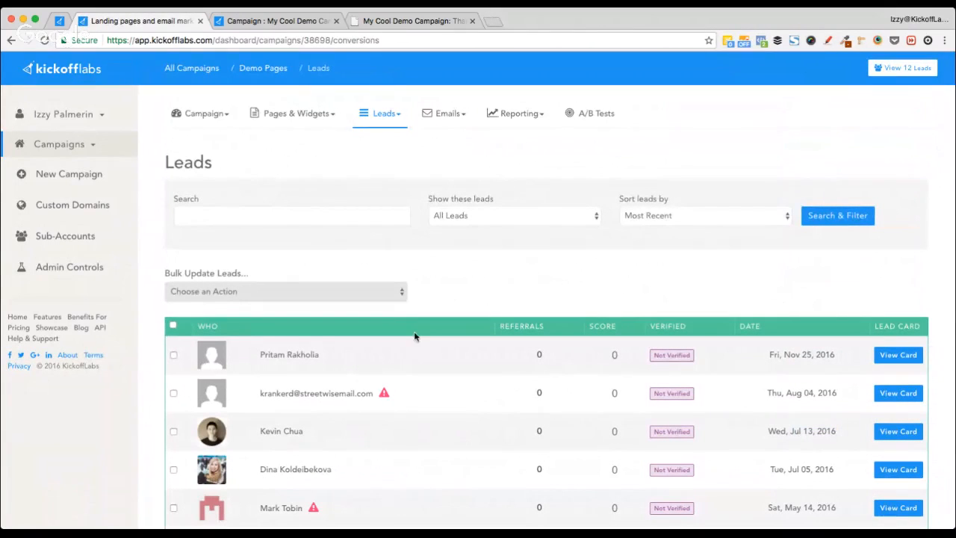
pyautogui.scroll(-3, 524, 213)
pyautogui.scroll(3, 524, 216)
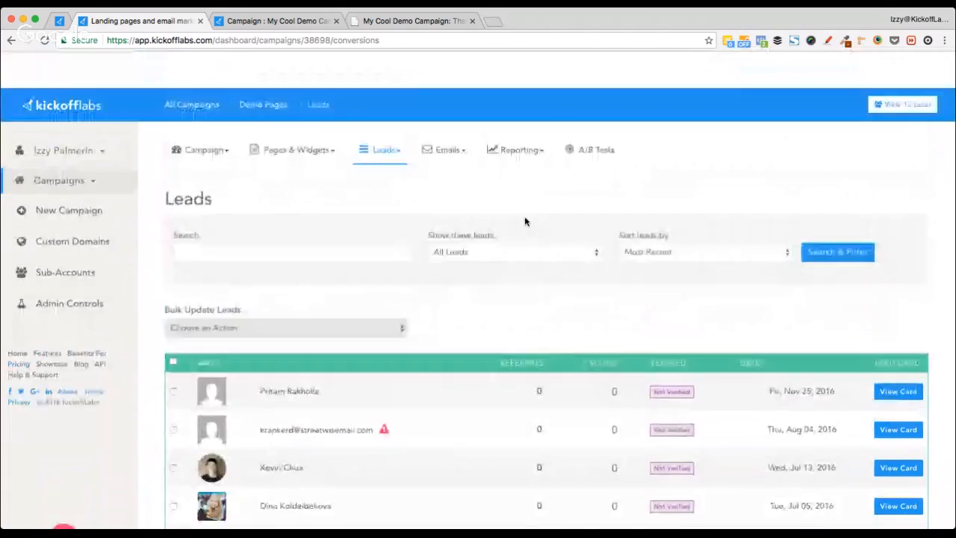
pyautogui.scroll(-3, 525, 215)
pyautogui.scroll(-1, 524, 218)
pyautogui.scroll(1, 524, 217)
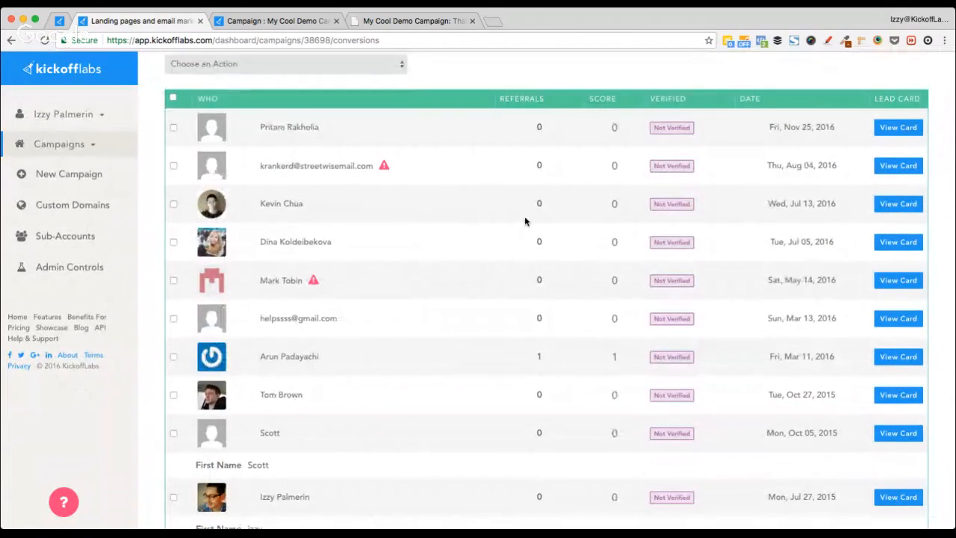
pyautogui.scroll(2, 524, 216)
pyautogui.scroll(1, 524, 216)
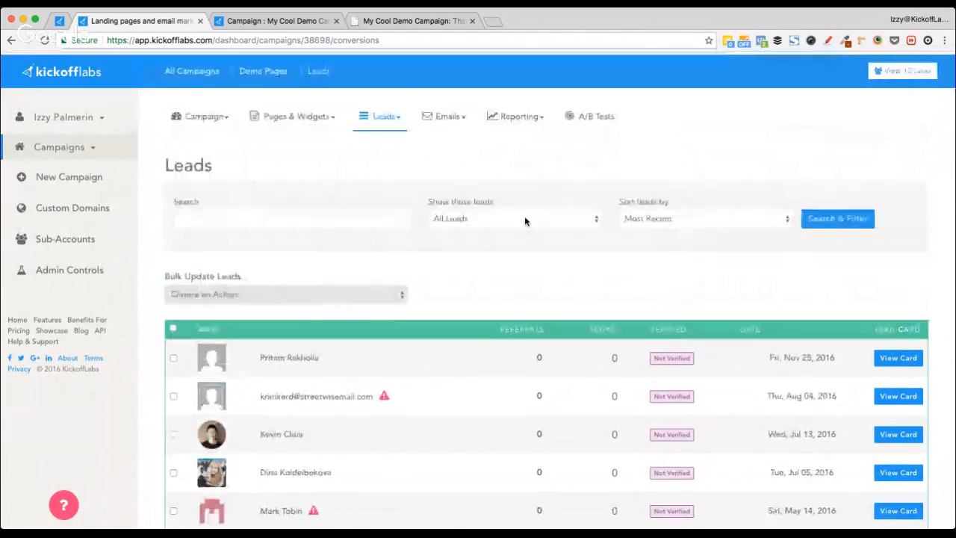
pyautogui.click(386, 115)
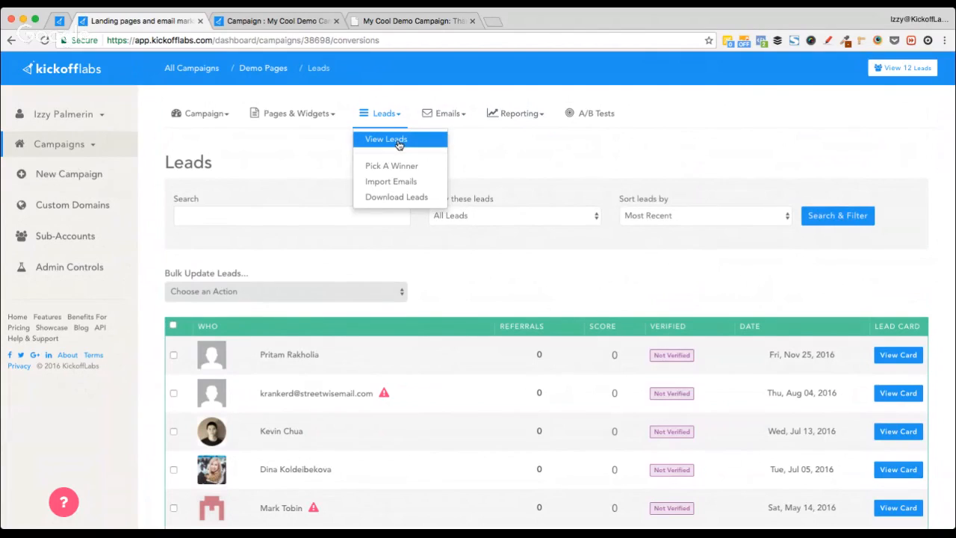
pyautogui.click(400, 140)
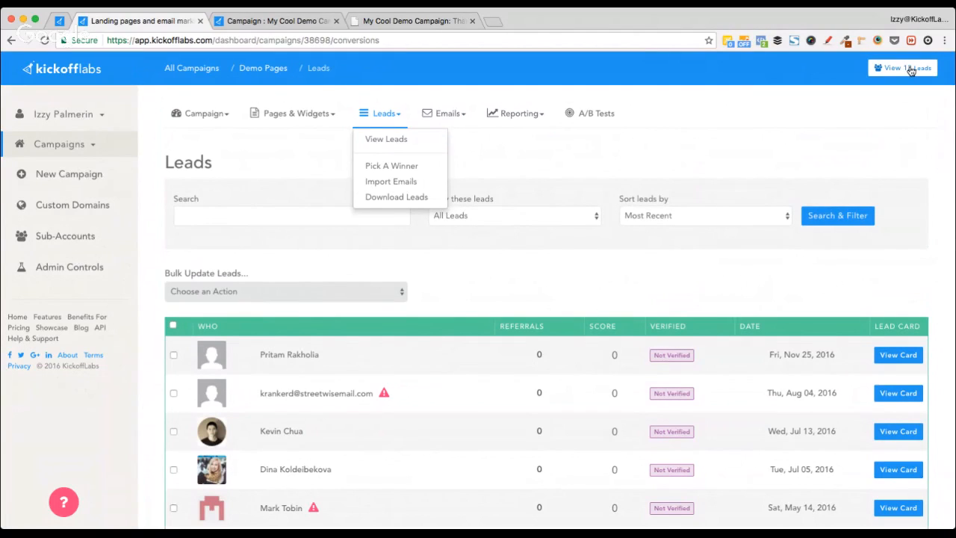
pyautogui.click(489, 298)
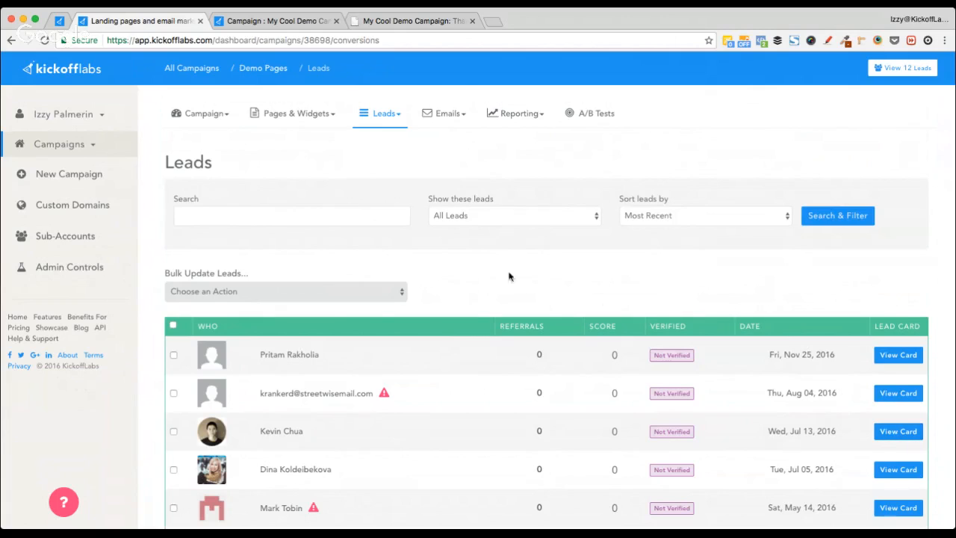
# Step: Sort the leads list by Direct Referrals
pyautogui.scroll(-2, 518, 279)
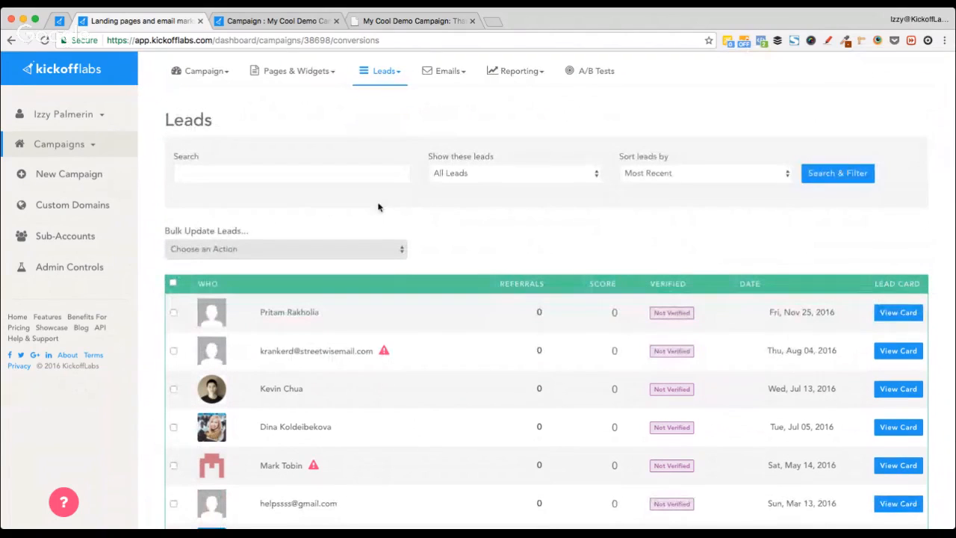
pyautogui.click(656, 176)
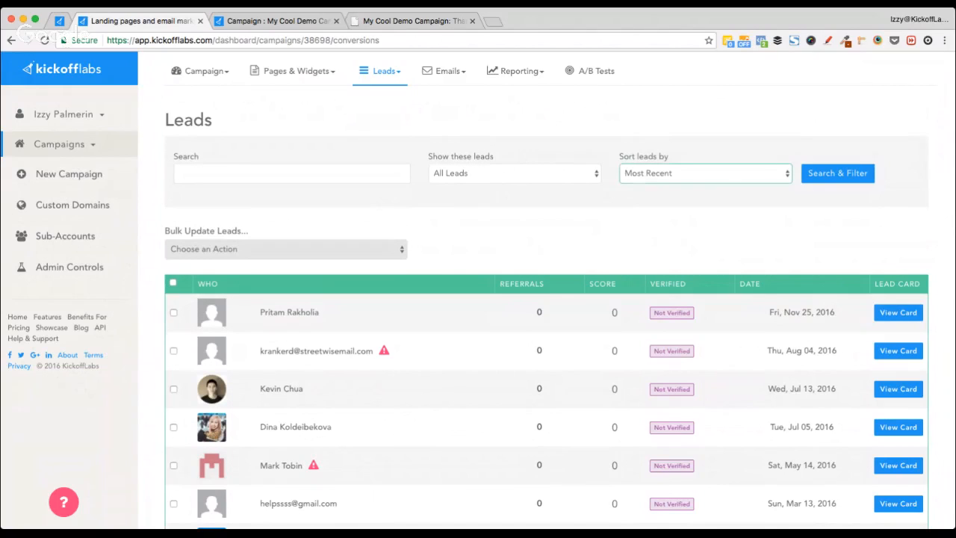
pyautogui.click(721, 184)
pyautogui.click(829, 180)
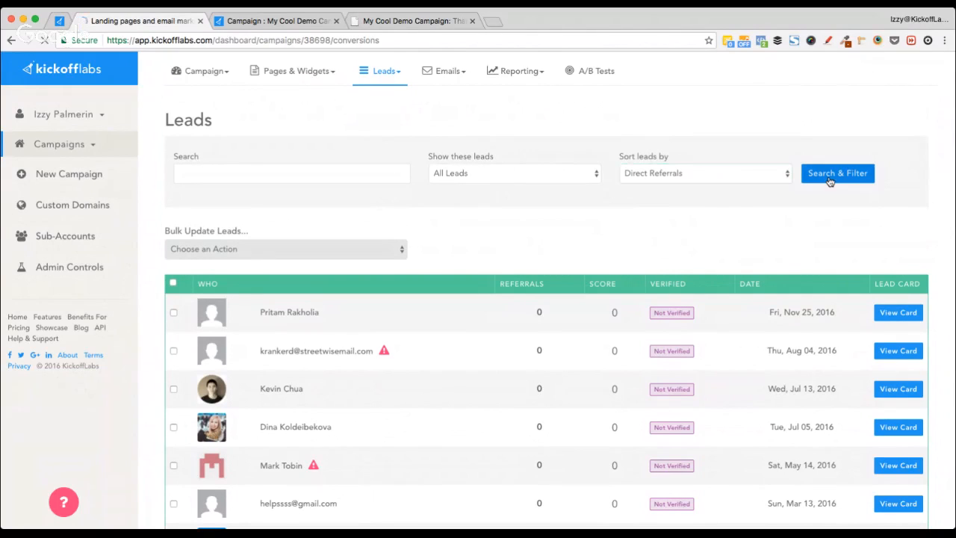
pyautogui.scroll(-2, 602, 311)
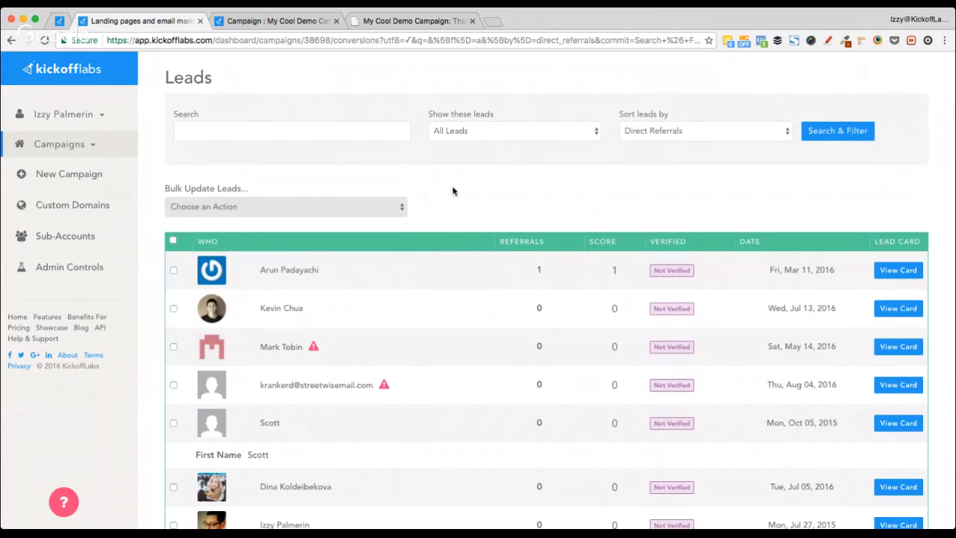
pyautogui.scroll(2, 532, 206)
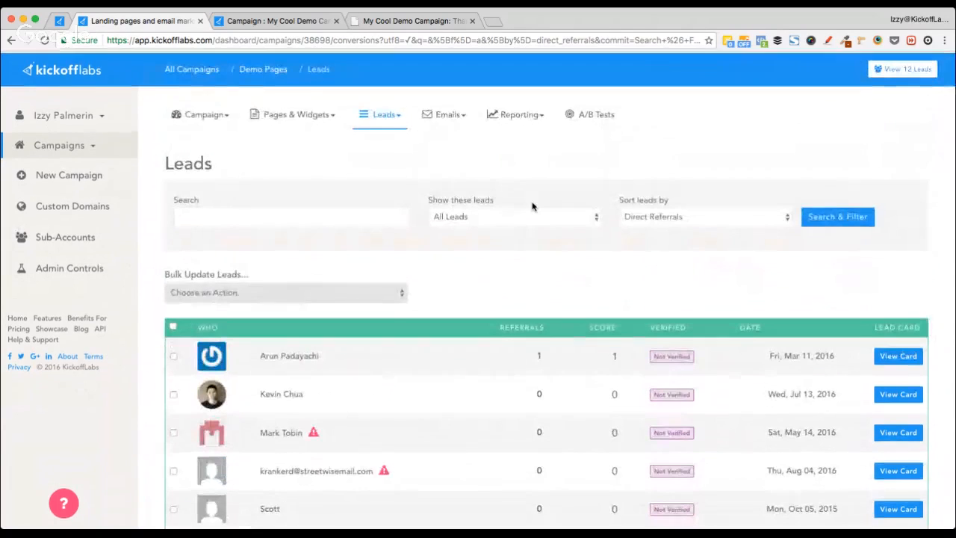
# Step: Open the lead card of the top lead, the one with 1 referral
pyautogui.click(202, 114)
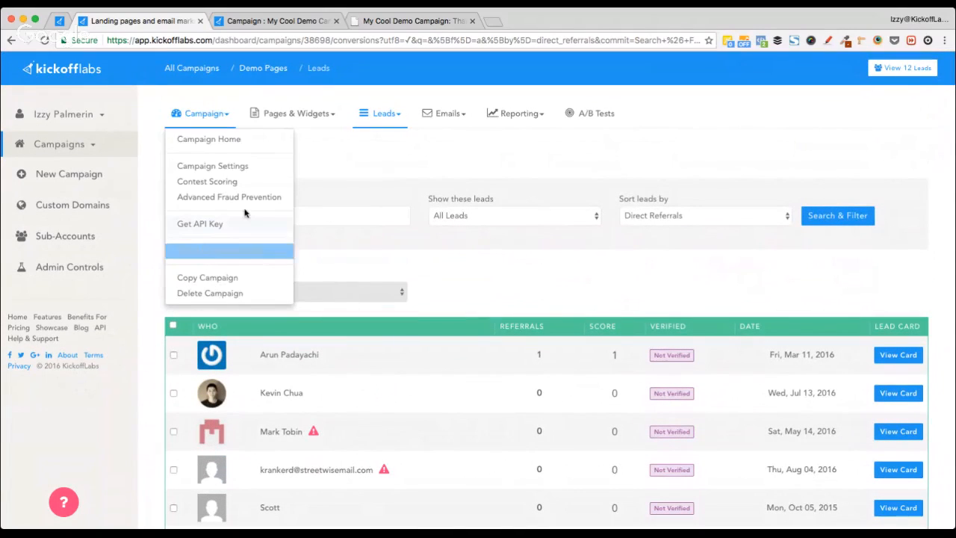
pyautogui.click(603, 292)
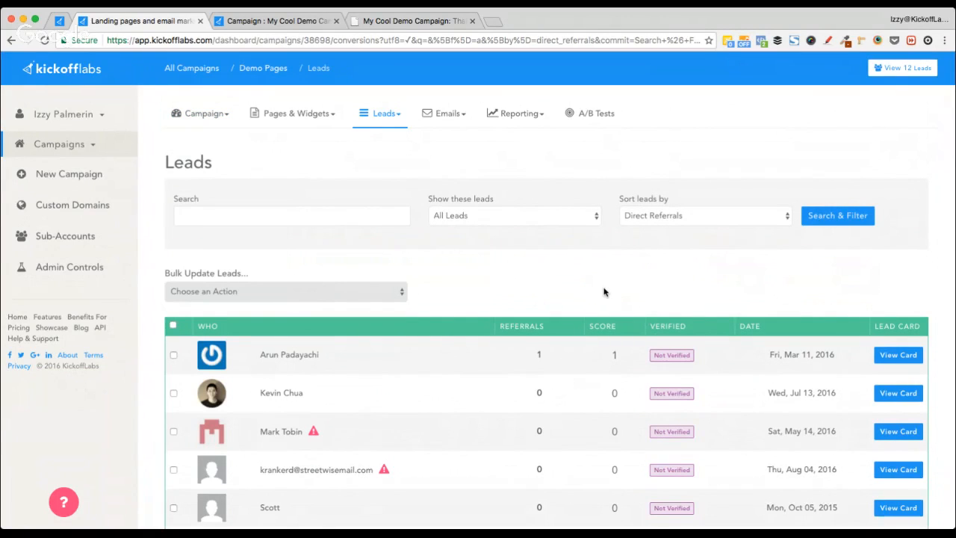
pyautogui.scroll(-2, 603, 292)
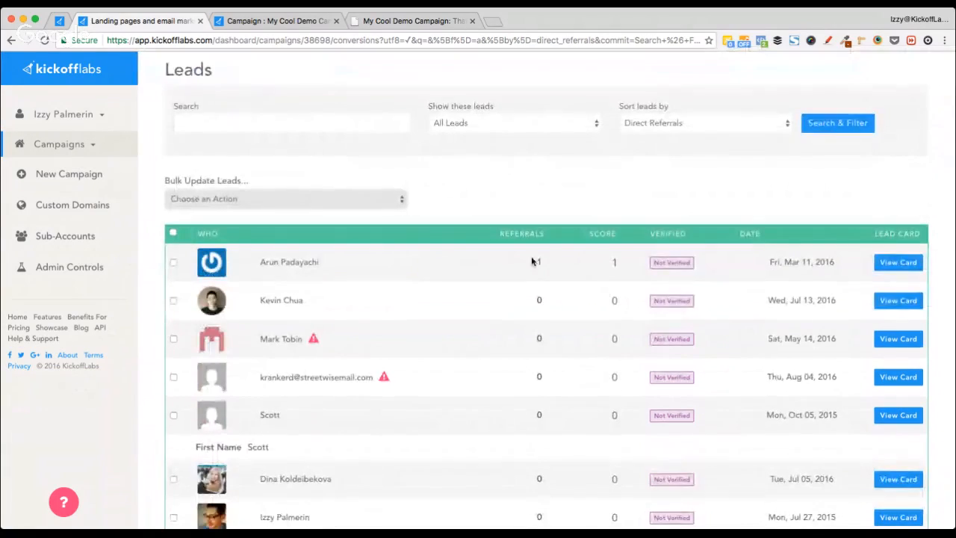
pyautogui.click(897, 262)
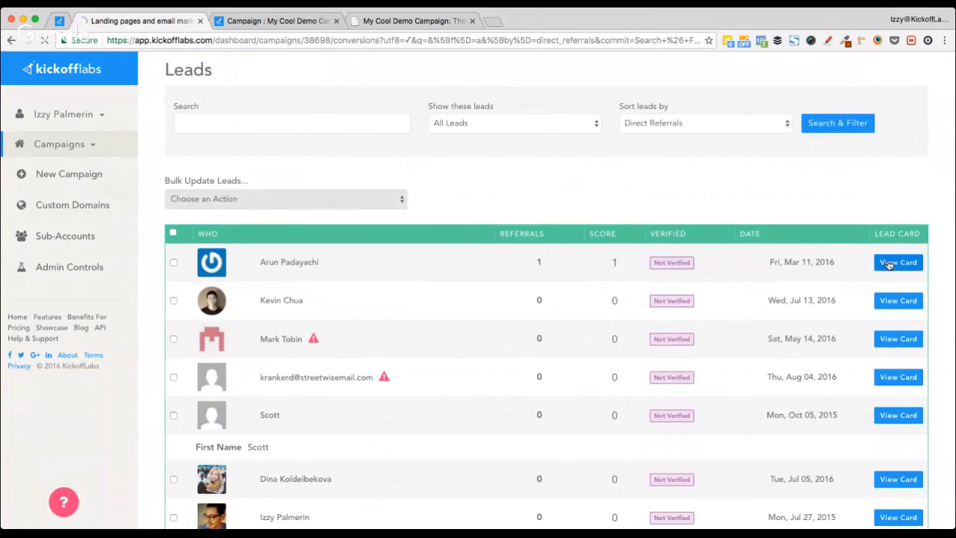
pyautogui.scroll(-5, 358, 403)
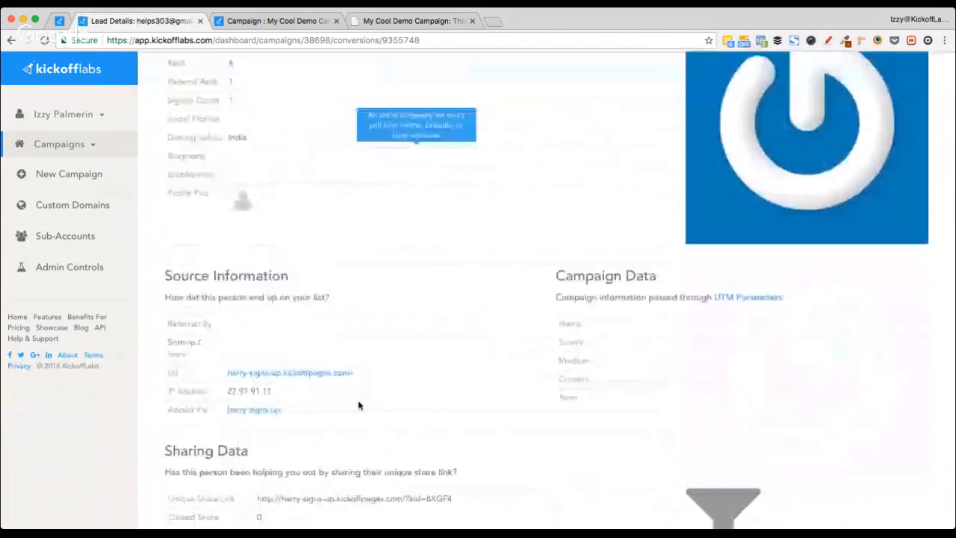
pyautogui.scroll(-3, 358, 405)
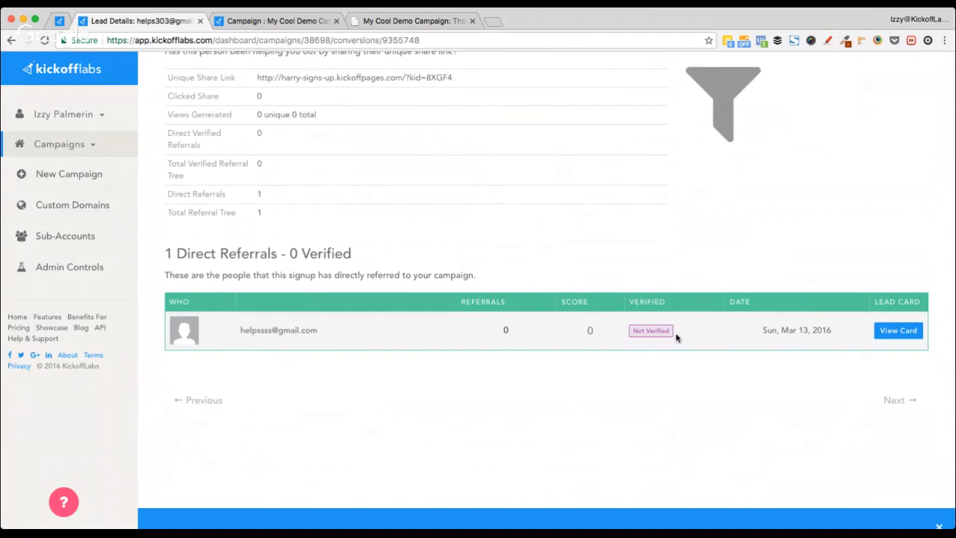
pyautogui.scroll(8, 676, 338)
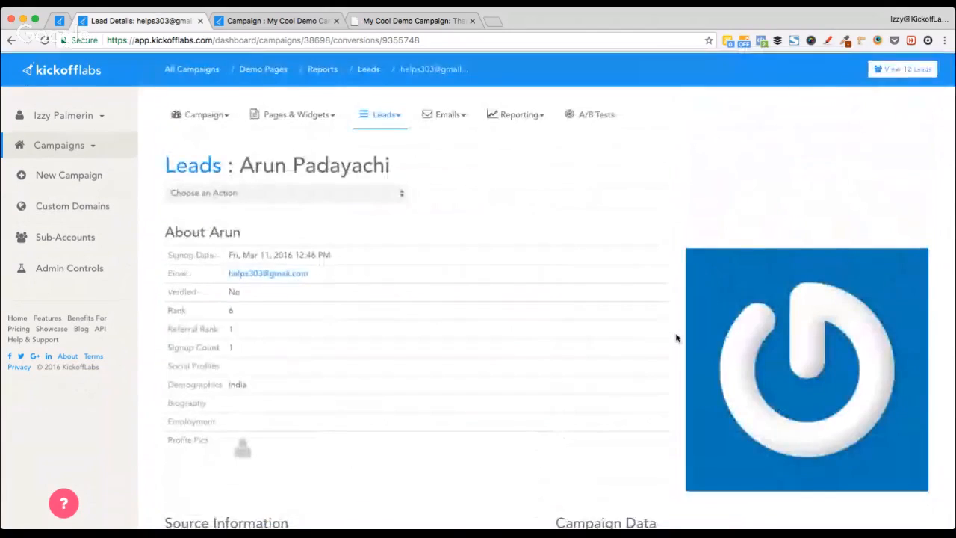
pyautogui.scroll(-3, 657, 337)
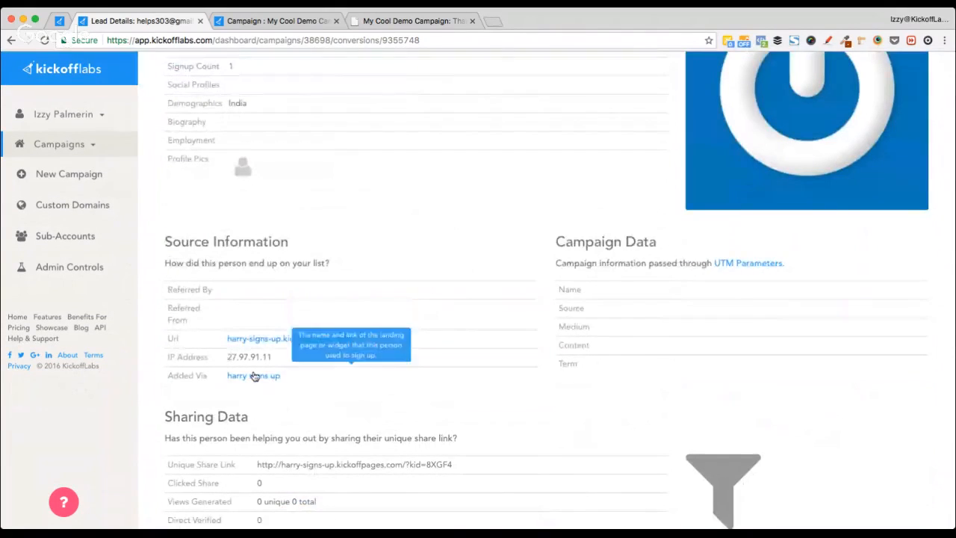
pyautogui.scroll(-2, 251, 311)
pyautogui.scroll(-3, 277, 345)
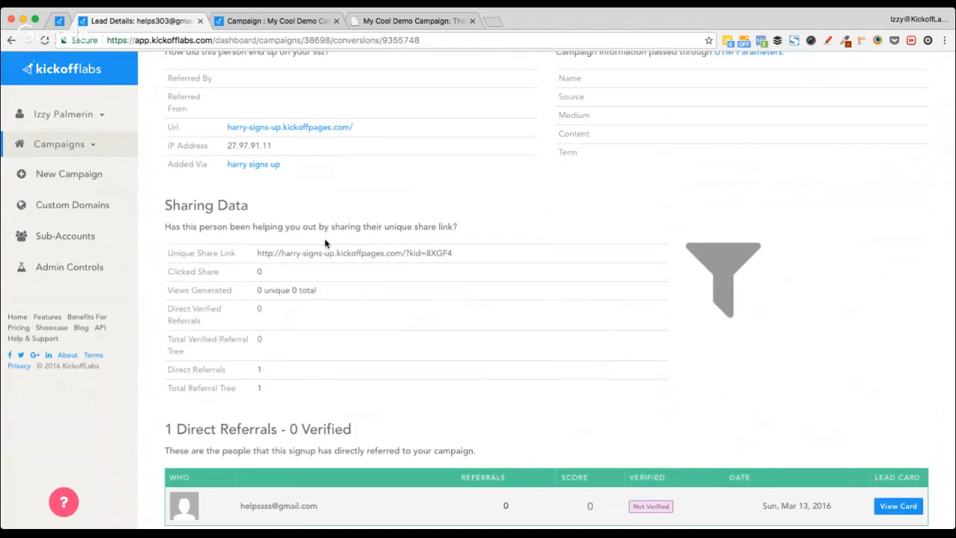
pyautogui.hscroll(-5, 325, 242)
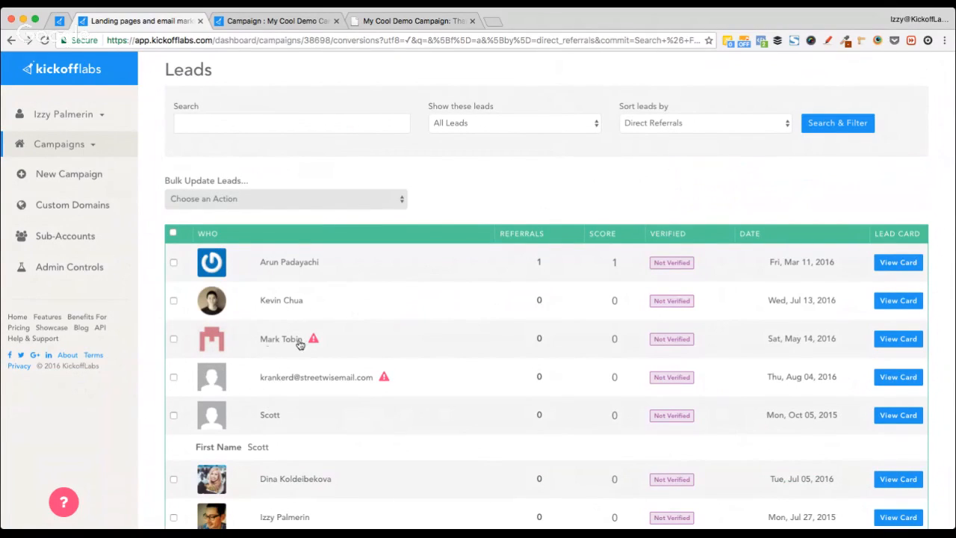
# Step: View the second lead's card, then open the sixth lead's card (rank 9, referral rank 2)
pyautogui.click(897, 300)
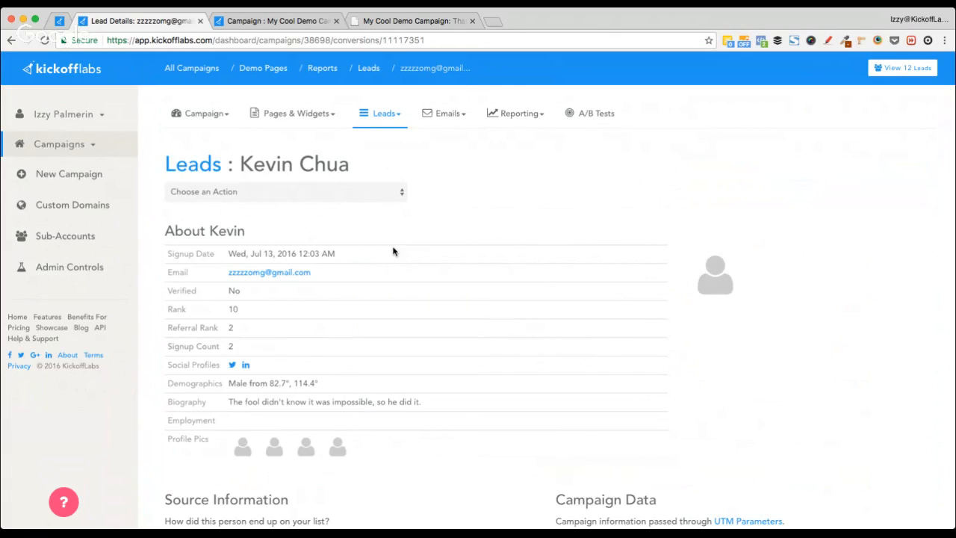
pyautogui.hscroll(-5, 427, 222)
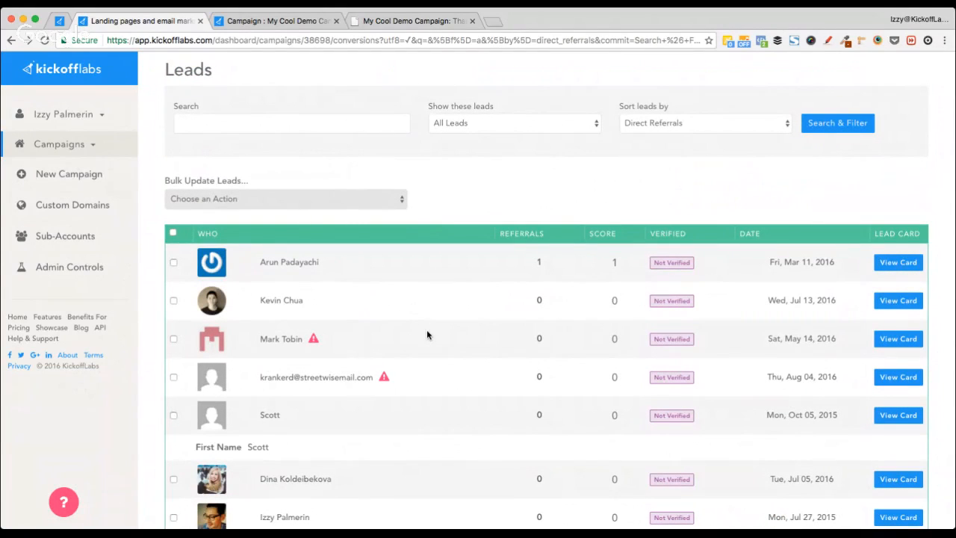
pyautogui.scroll(-5, 428, 334)
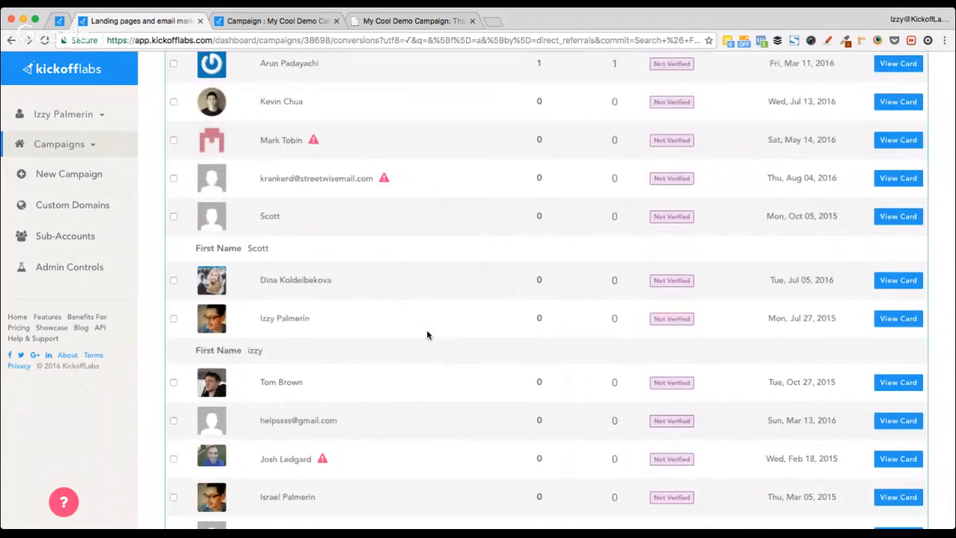
pyautogui.scroll(-2, 426, 334)
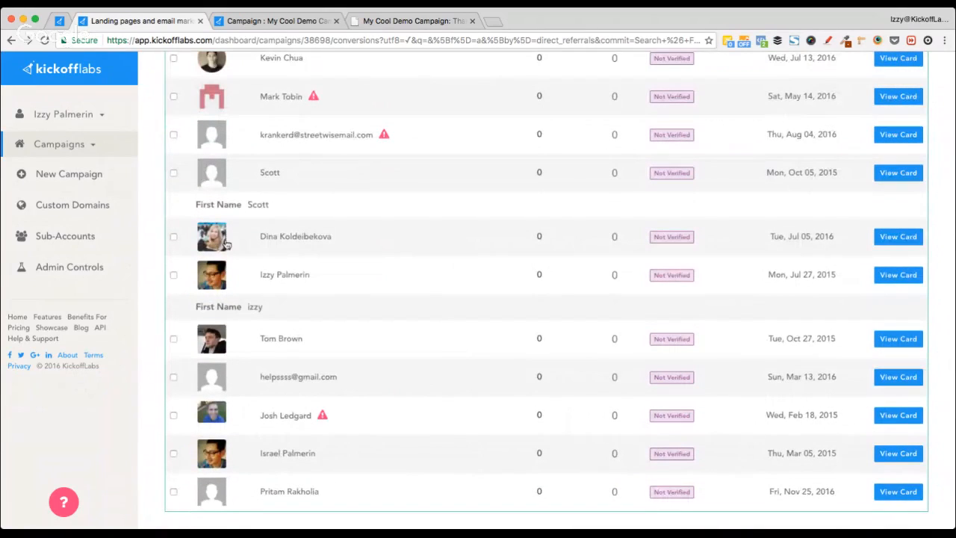
pyautogui.scroll(3, 228, 244)
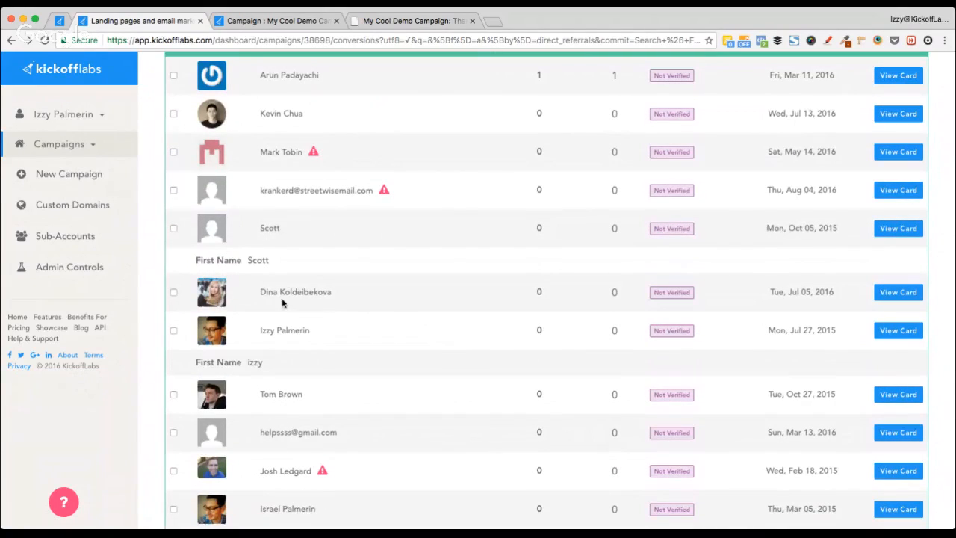
pyautogui.click(903, 294)
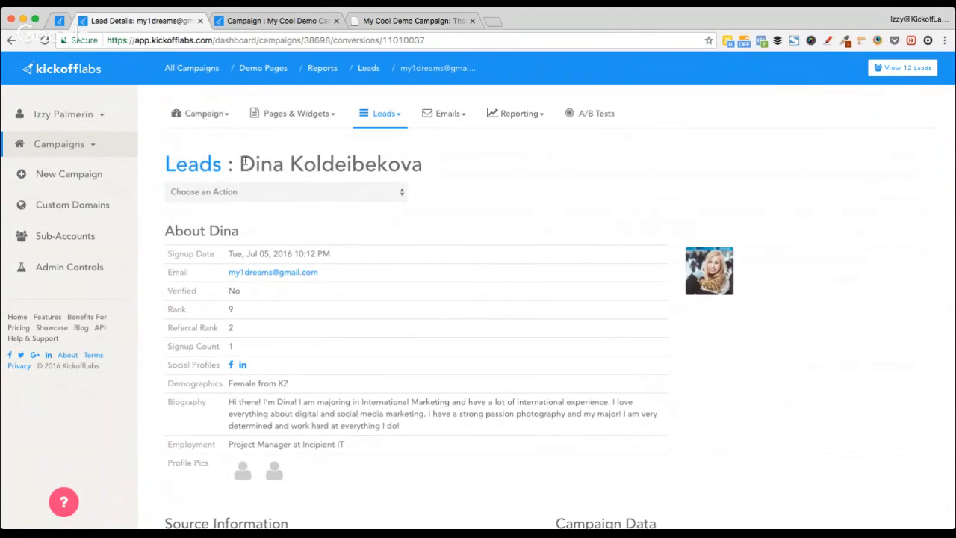
pyautogui.moveTo(239, 163); pyautogui.dragTo(274, 163)
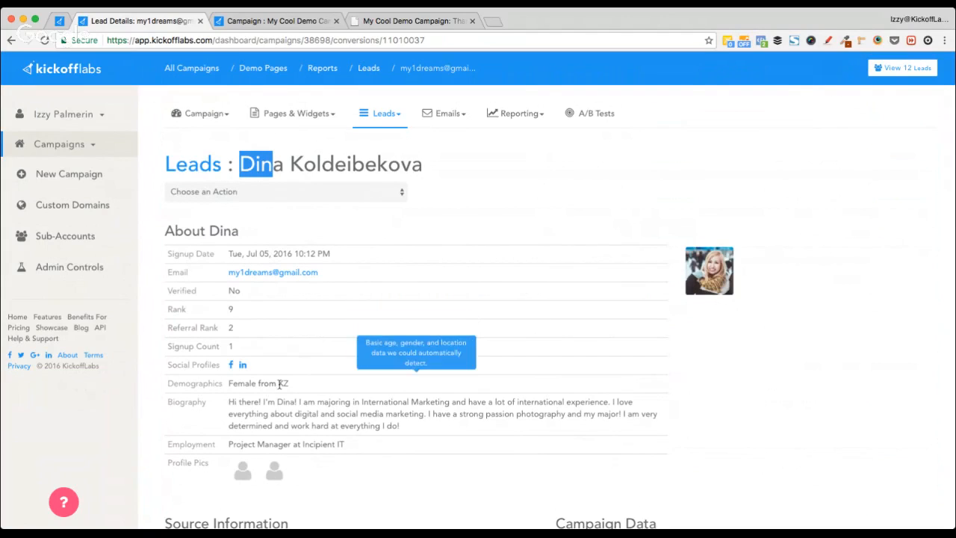
pyautogui.moveTo(226, 386); pyautogui.dragTo(565, 404)
pyautogui.click(260, 404)
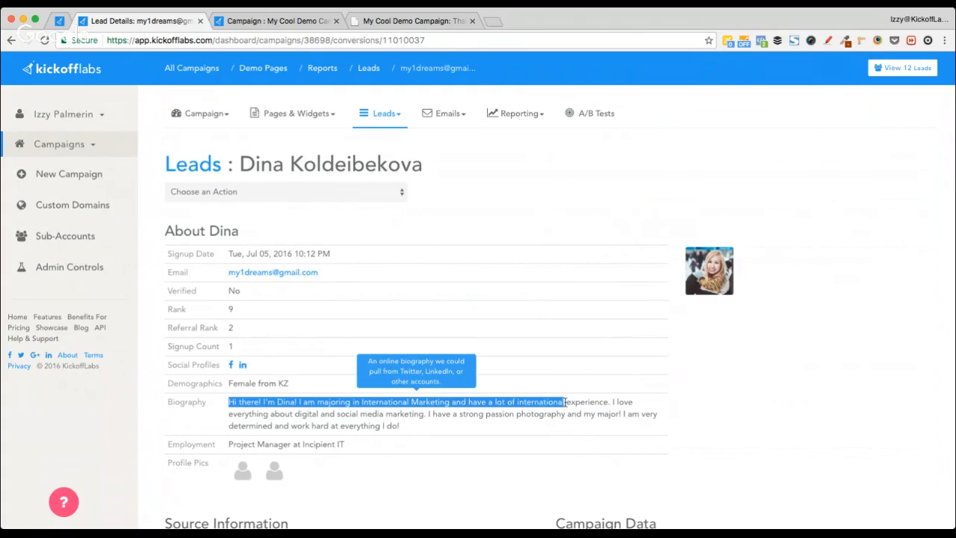
pyautogui.click(540, 418)
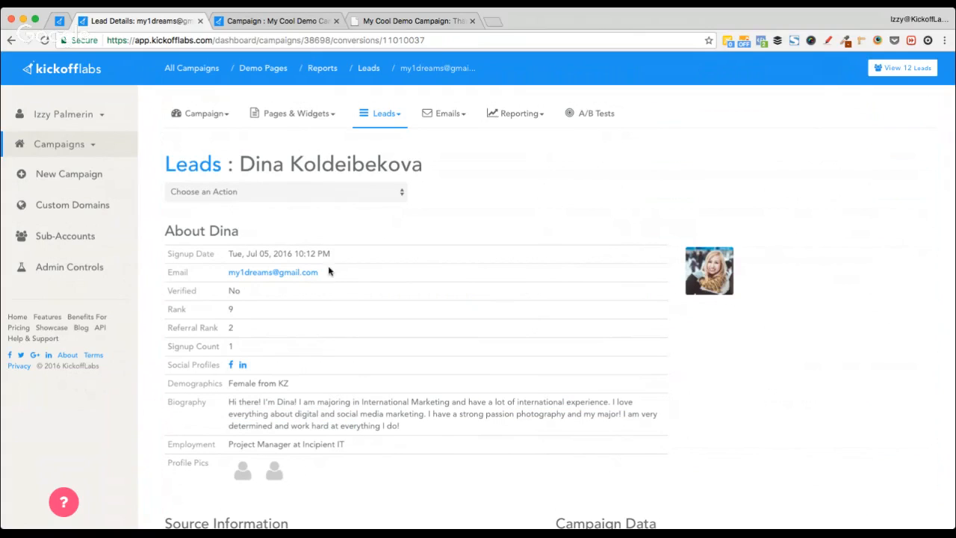
pyautogui.moveTo(330, 322)
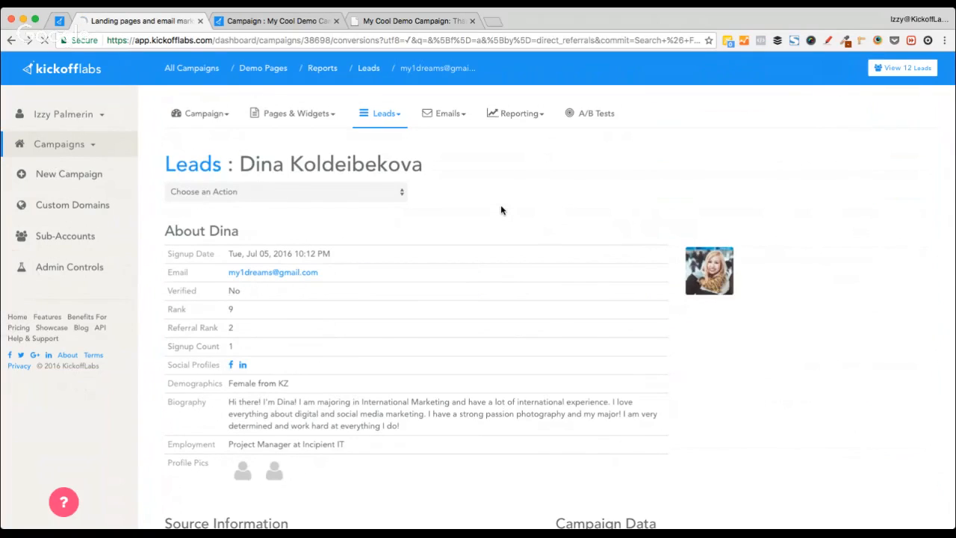
pyautogui.scroll(4, 375, 355)
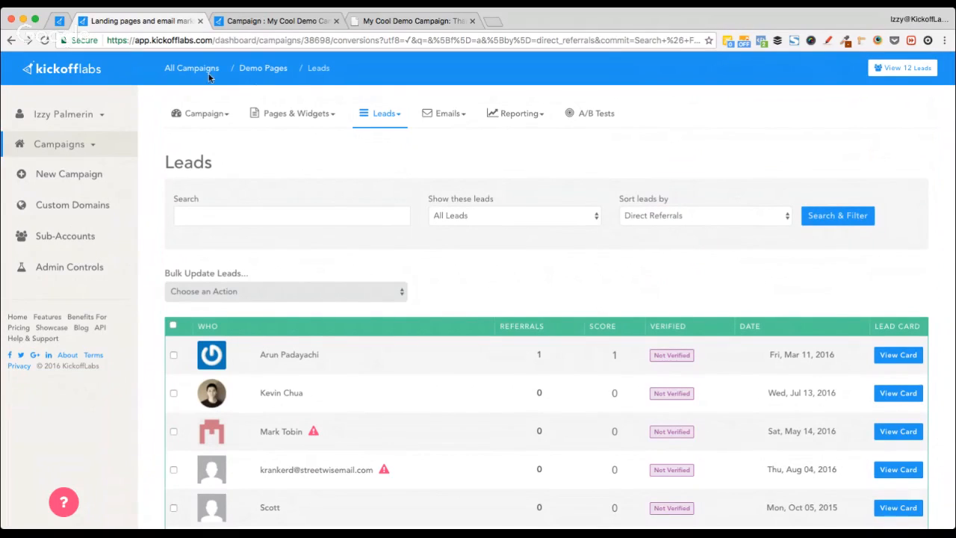
# Step: Load grow.kickofflabs.com/checklist-download in a new browser tab
pyautogui.click(264, 71)
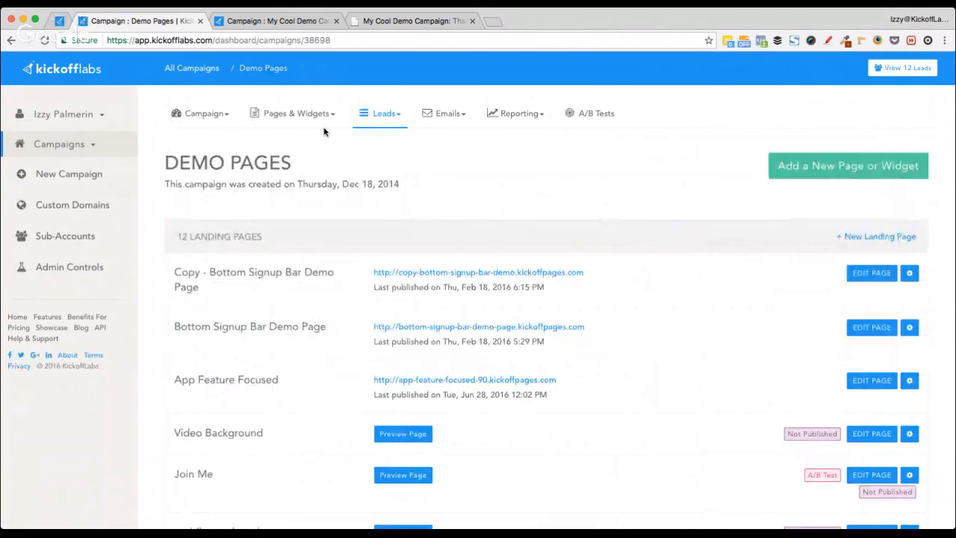
pyautogui.press('super+t')
pyautogui.write('checkli')
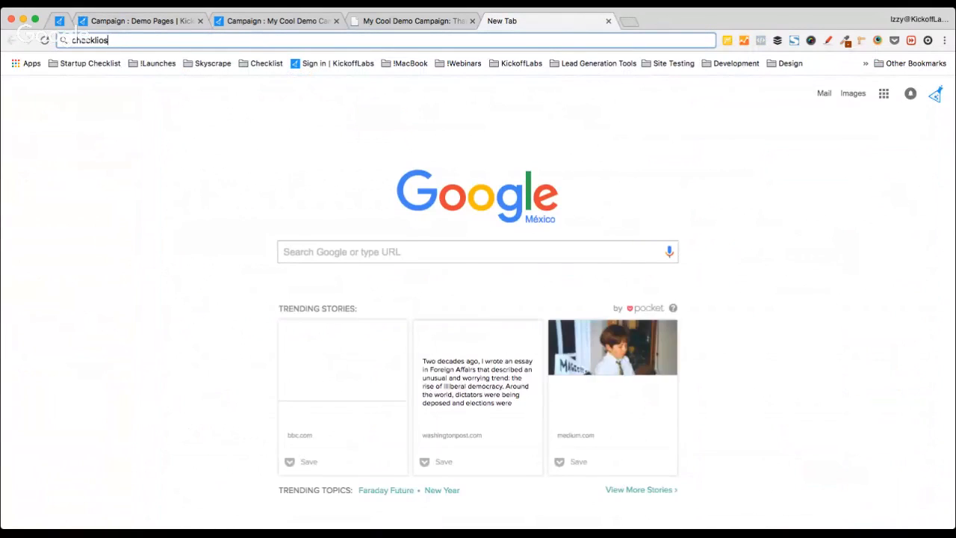
pyautogui.press('Down')
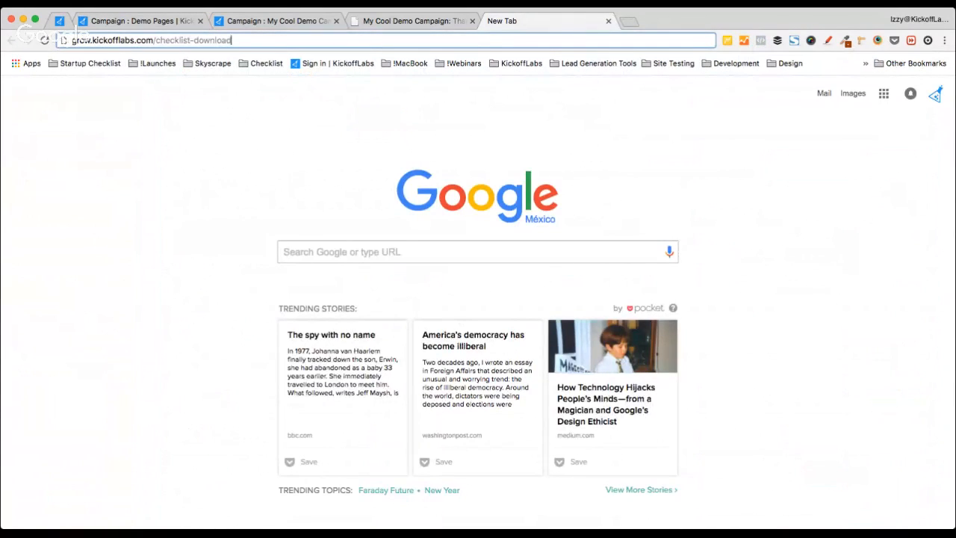
pyautogui.press('Return')
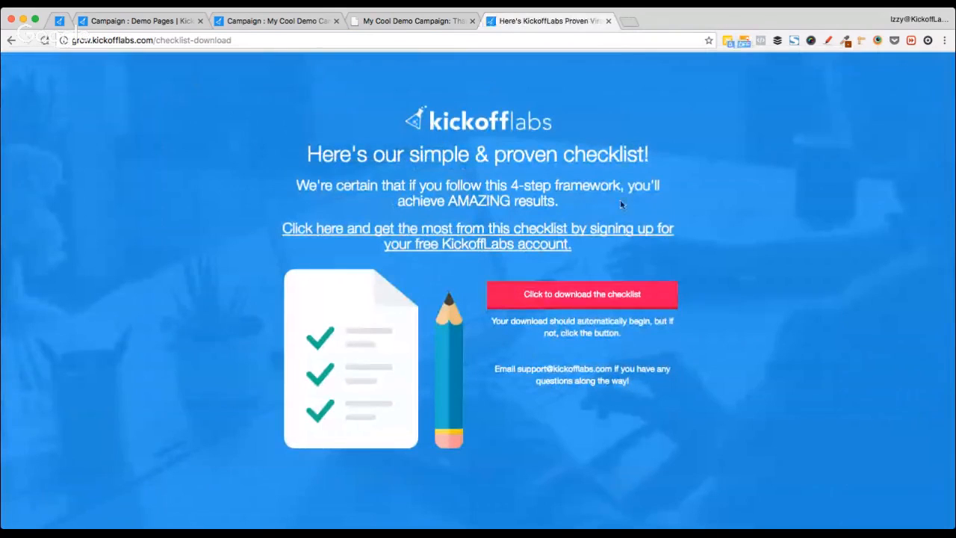
# Step: Copy the checklist page's address and go back to the webinar chat box
pyautogui.click(278, 40)
pyautogui.hotkey('ctrl', 'c')
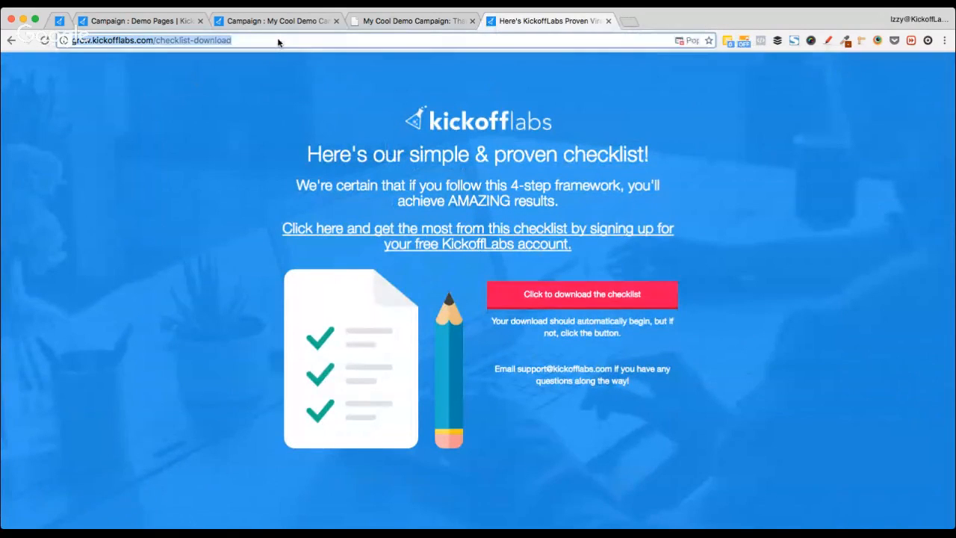
pyautogui.click(60, 21)
pyautogui.click(593, 291)
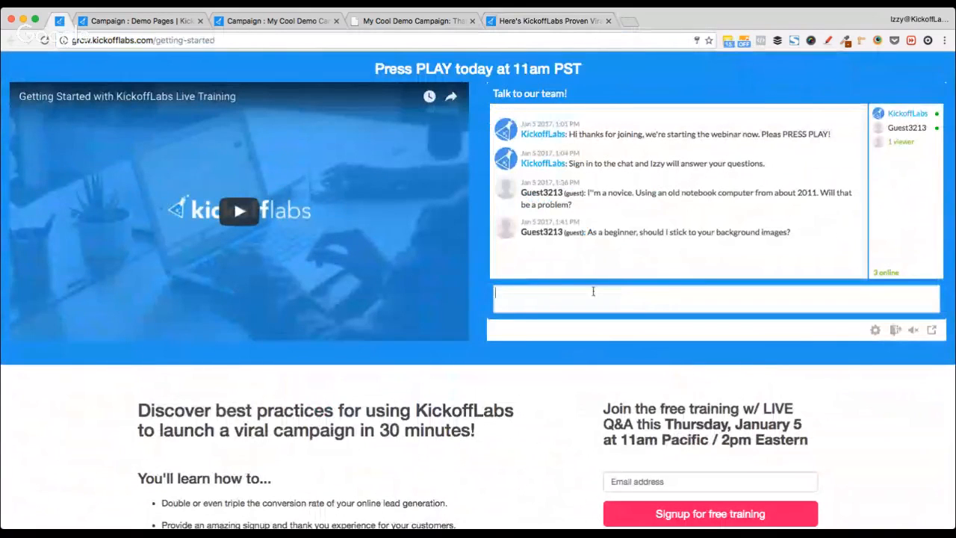
# Step: Send the checklist download link as a message in the webinar chat
pyautogui.hotkey('ctrl', 'v')
pyautogui.press('Return')
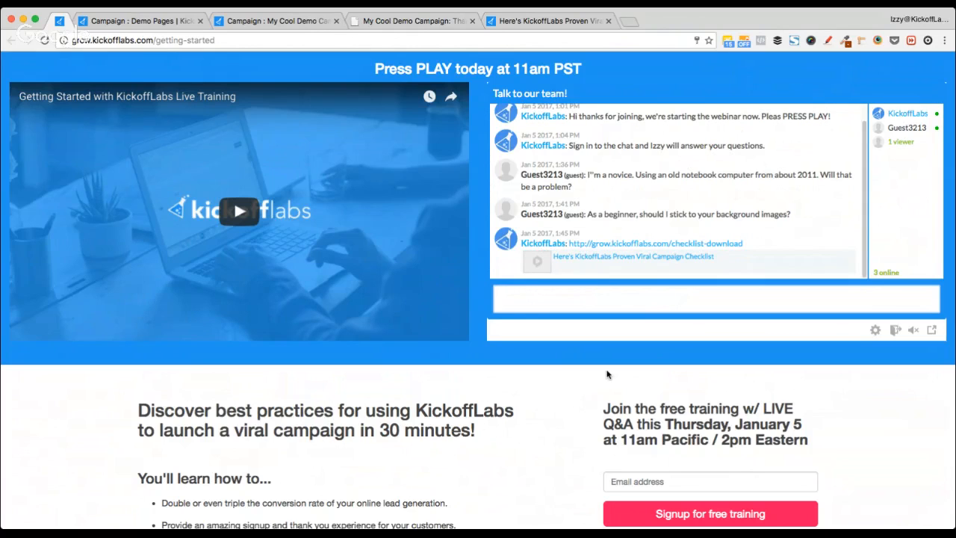
pyautogui.press('super+t')
# Step: Search Google for 'background kickofflabs'
pyautogui.write('tkick')
pyautogui.press('BackSpace')
pyautogui.press('BackSpace')
pyautogui.press('BackSpace')
pyautogui.press('BackSpace')
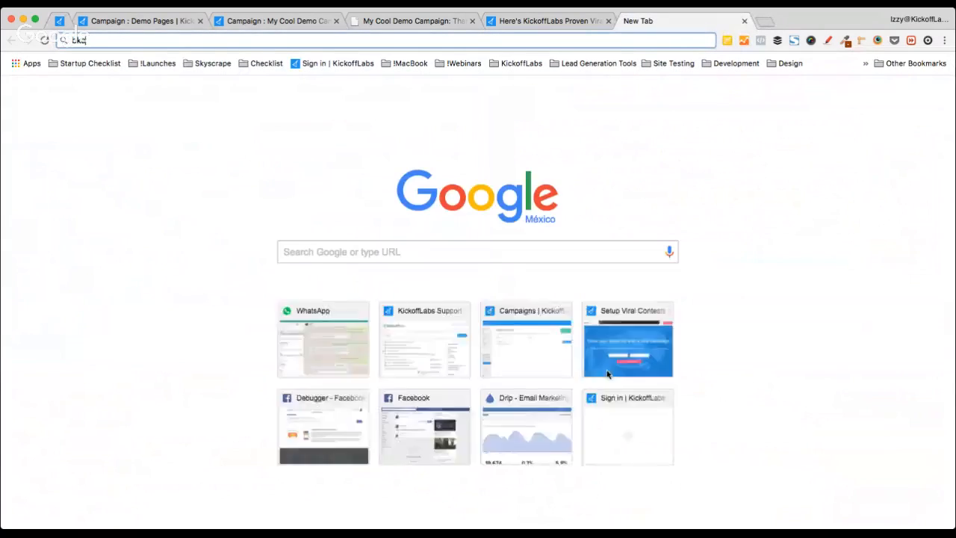
pyautogui.press('BackSpace')
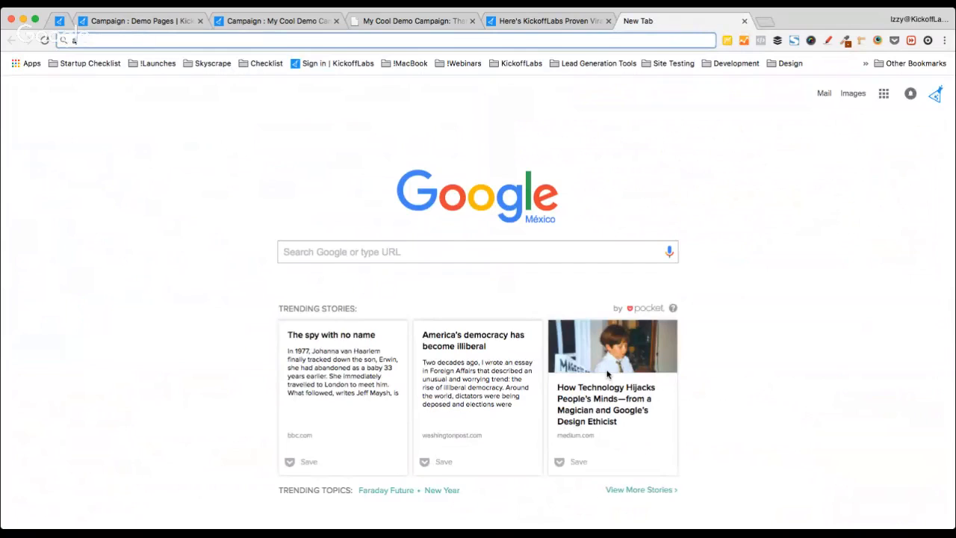
pyautogui.write('background kickofflabs')
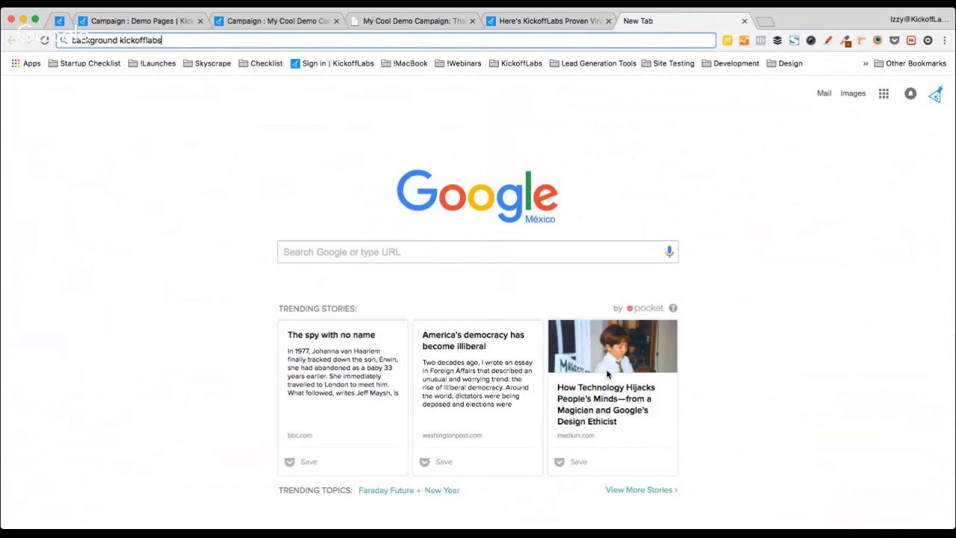
pyautogui.press('Return')
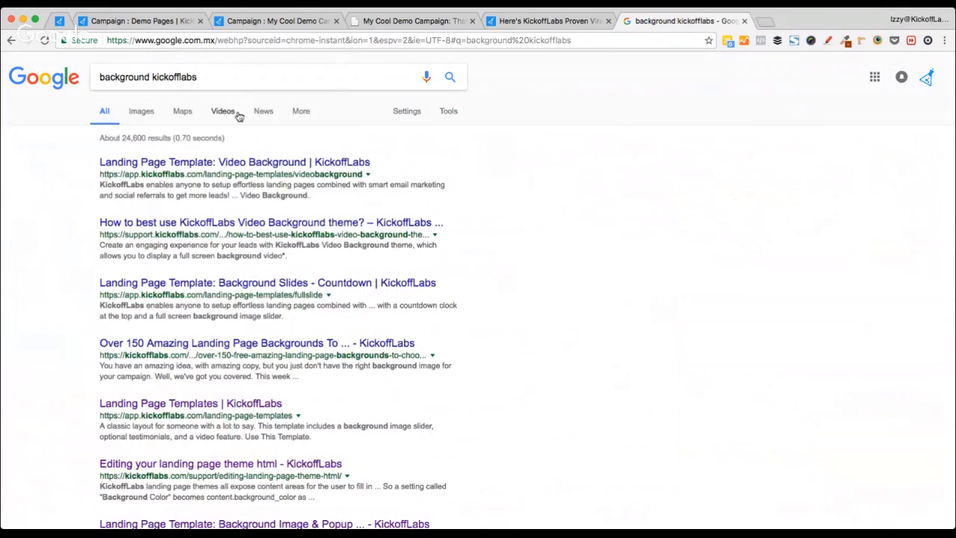
# Step: Refine the search to 'background image kickofflabs' and open the ultimate background image guide
pyautogui.click(259, 78)
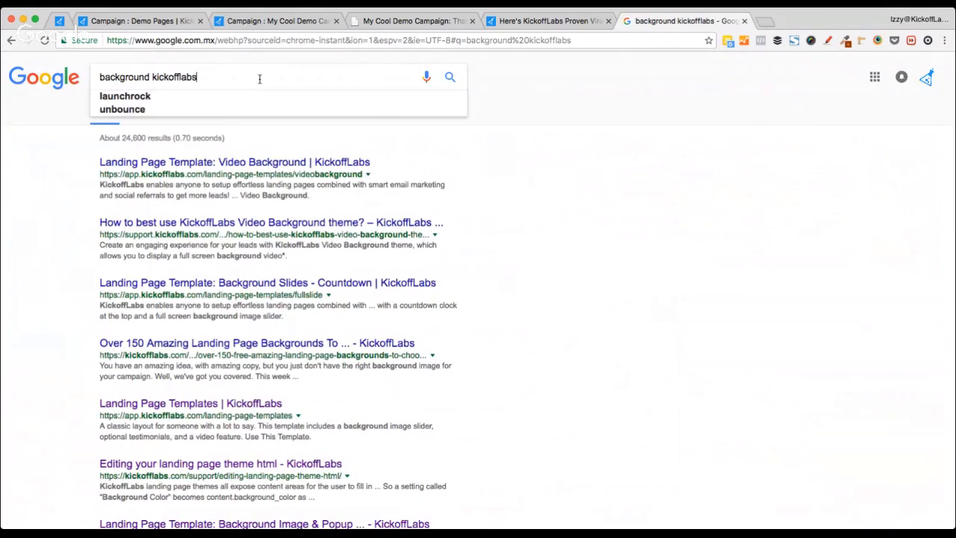
pyautogui.hotkey('alt', 'Left')
pyautogui.write('image')
pyautogui.press('Return')
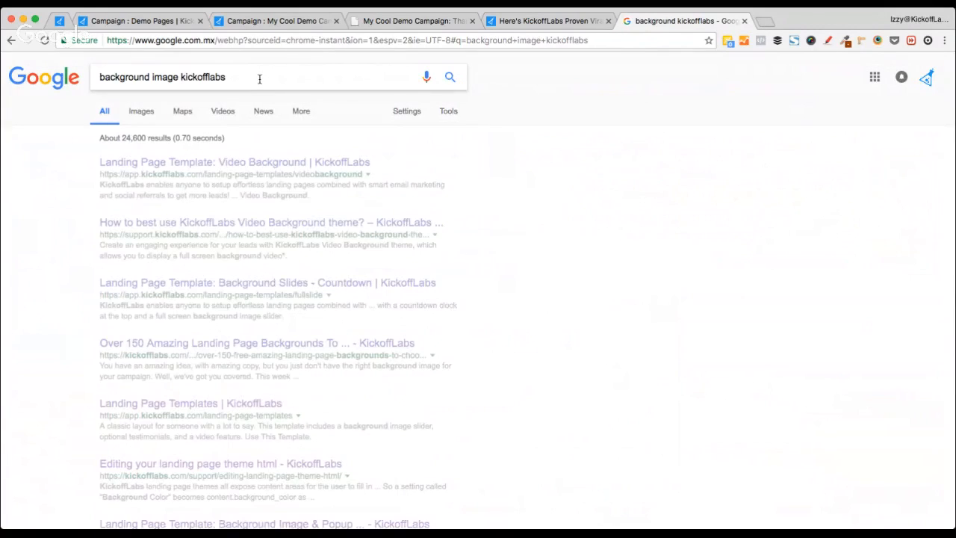
pyautogui.click(224, 223)
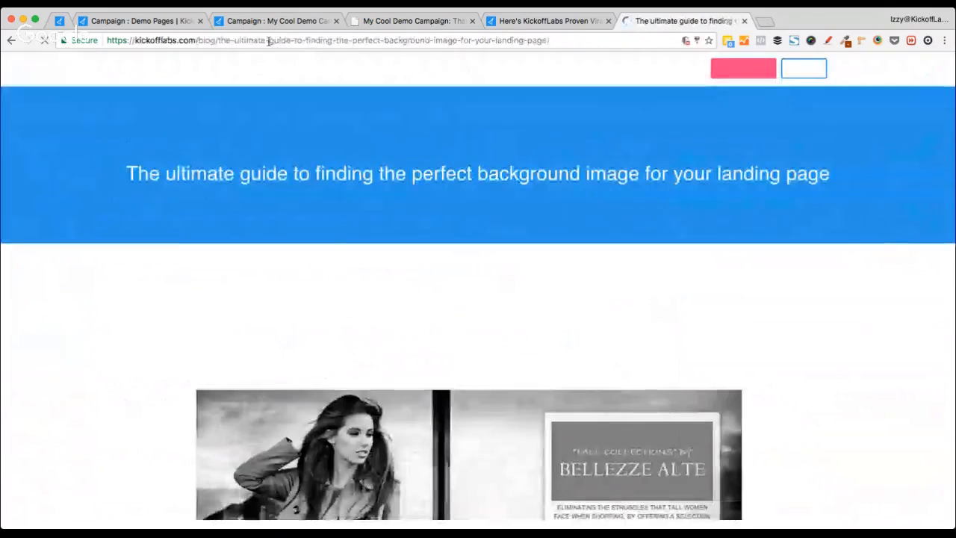
# Step: Copy the guide's web address and paste it into the webinar chat
pyautogui.click(273, 42)
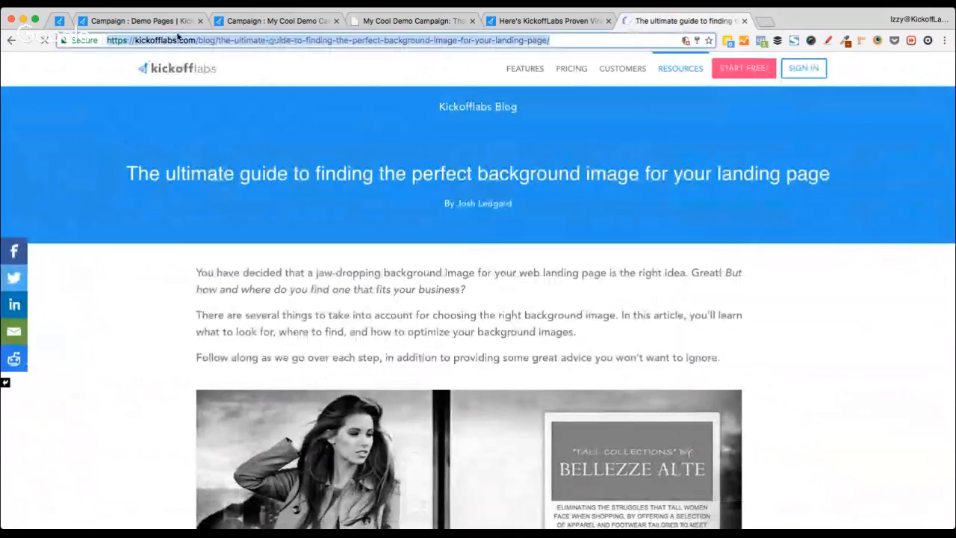
pyautogui.press('super+c')
pyautogui.click(60, 21)
pyautogui.press('super+v')
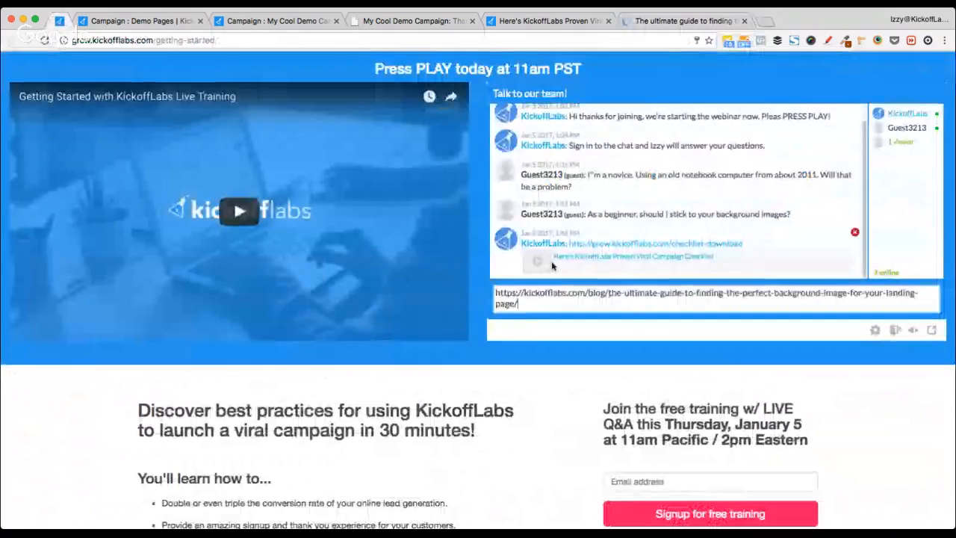
# Step: Send the background-image guide link in the chat and return to the guide's tab
pyautogui.press('Return')
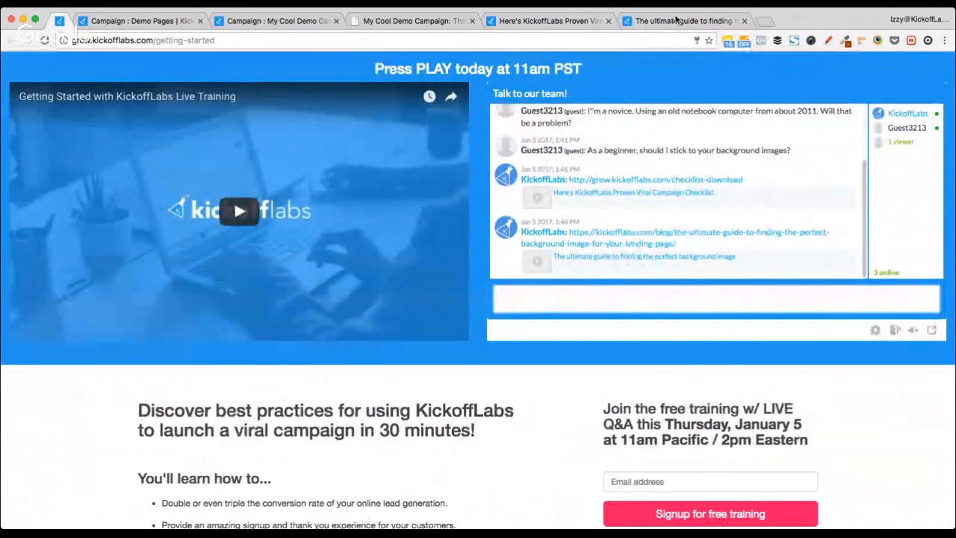
pyautogui.click(677, 21)
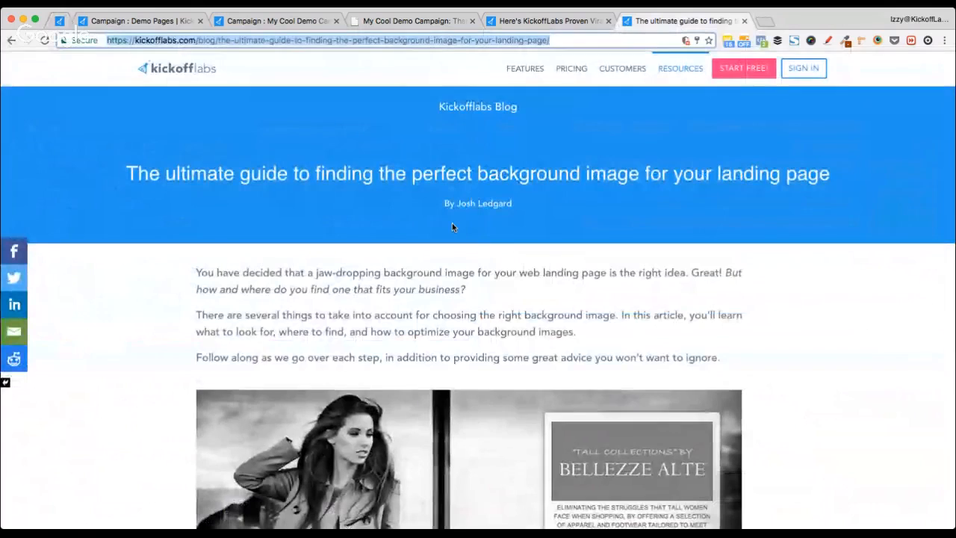
# Step: Close the viral campaign checklist tab and load kickofflabs.com/showcase
pyautogui.click(555, 21)
pyautogui.press('super+w')
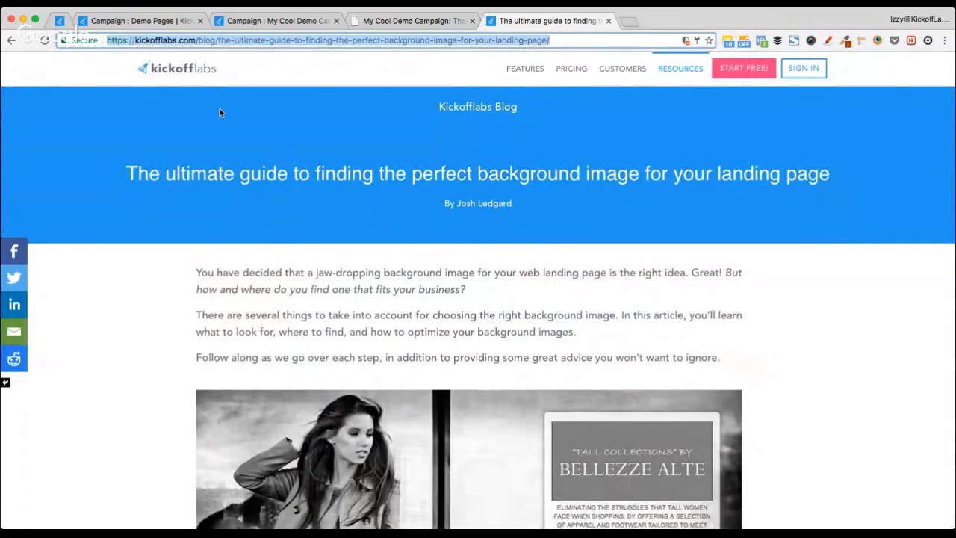
pyautogui.write('kickoff')
pyautogui.press('Down')
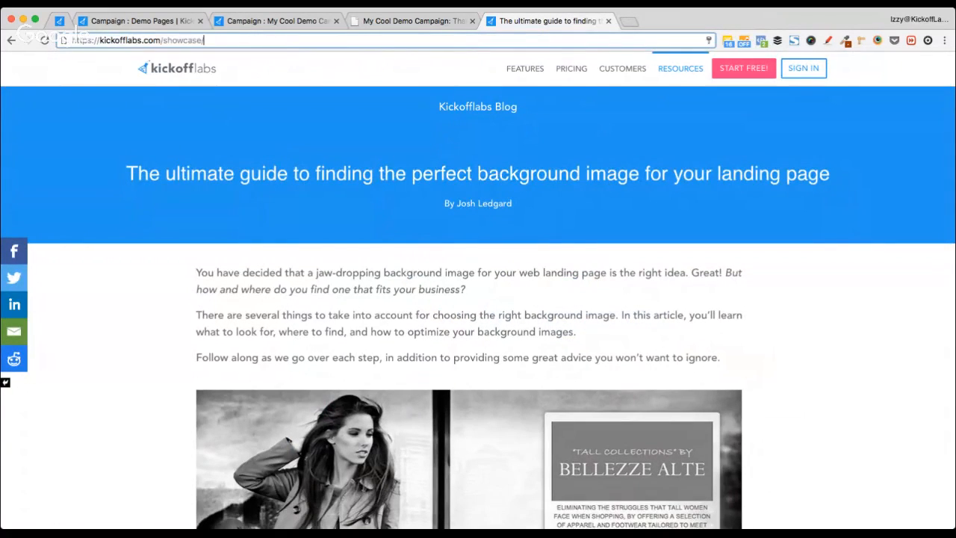
pyautogui.press('Return')
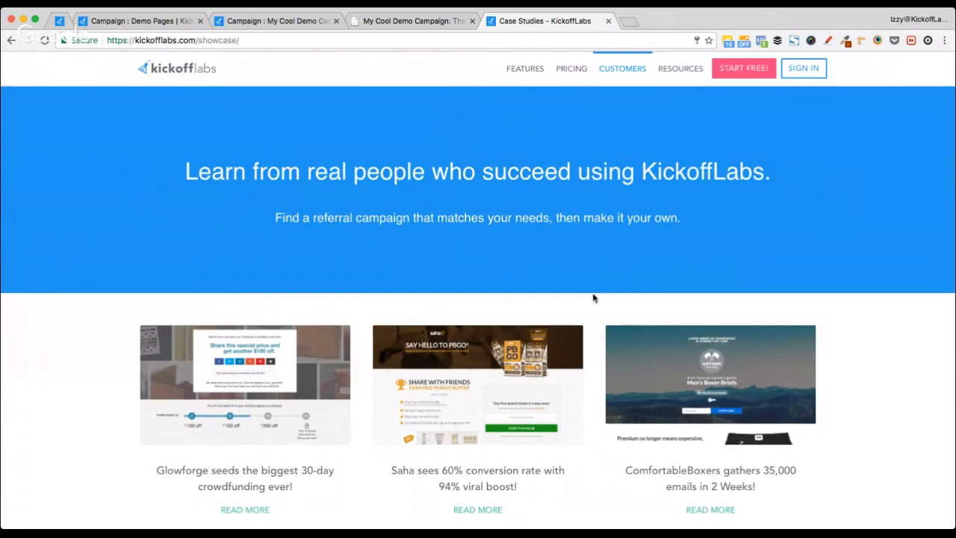
# Step: Open the Glowforge, SOLO Eyewear and Kube case studies each in its own tab
pyautogui.scroll(-3, 441, 234)
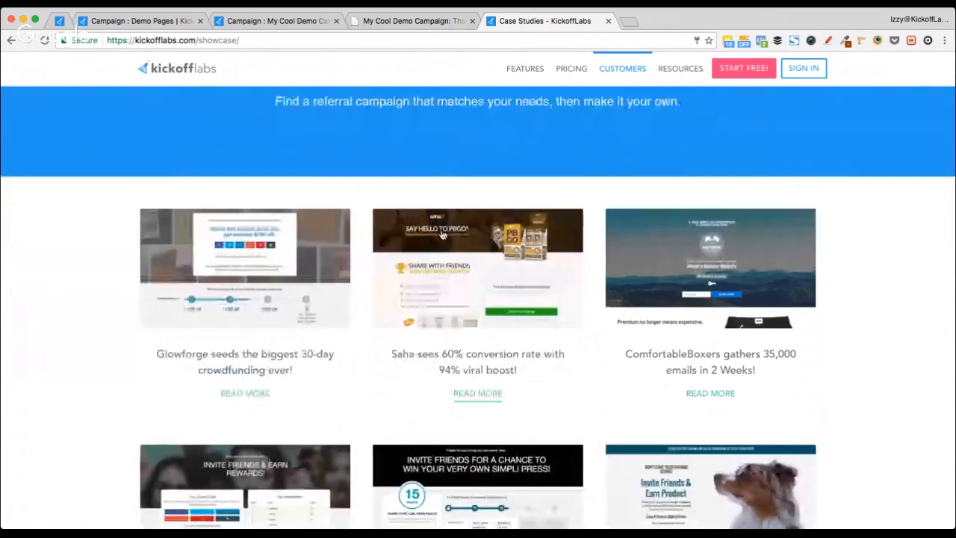
pyautogui.scroll(-4, 441, 234)
pyautogui.scroll(2, 132, 214)
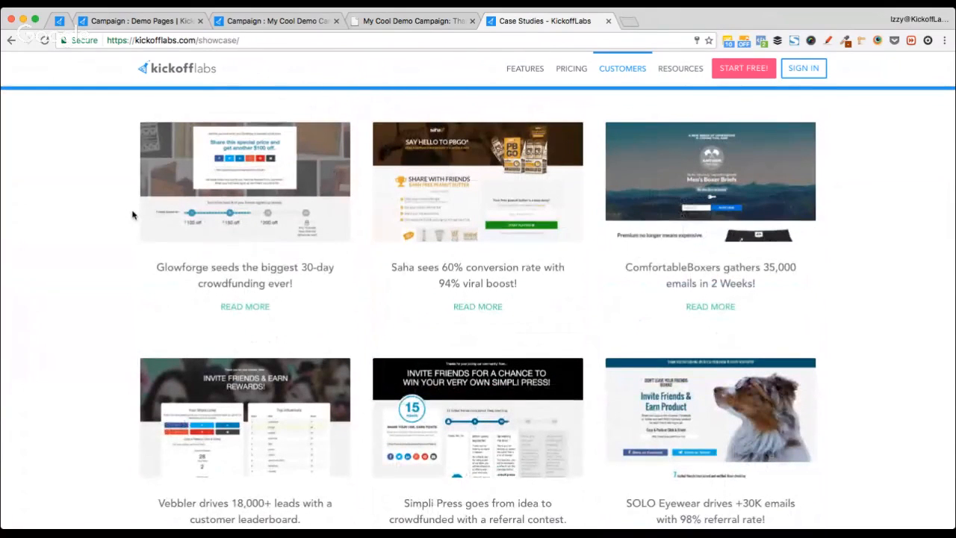
pyautogui.scroll(-5, 132, 215)
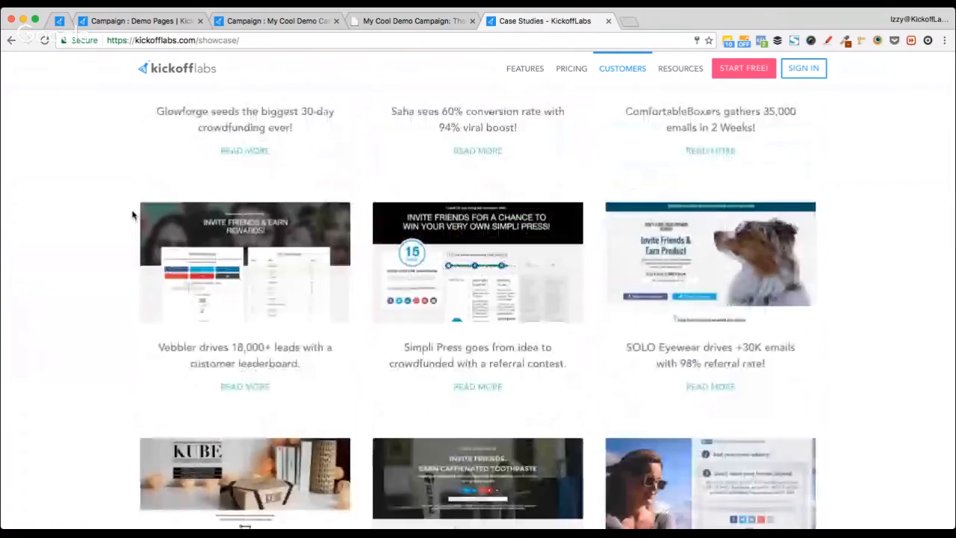
pyautogui.scroll(6, 132, 215)
pyautogui.scroll(-1, 132, 215)
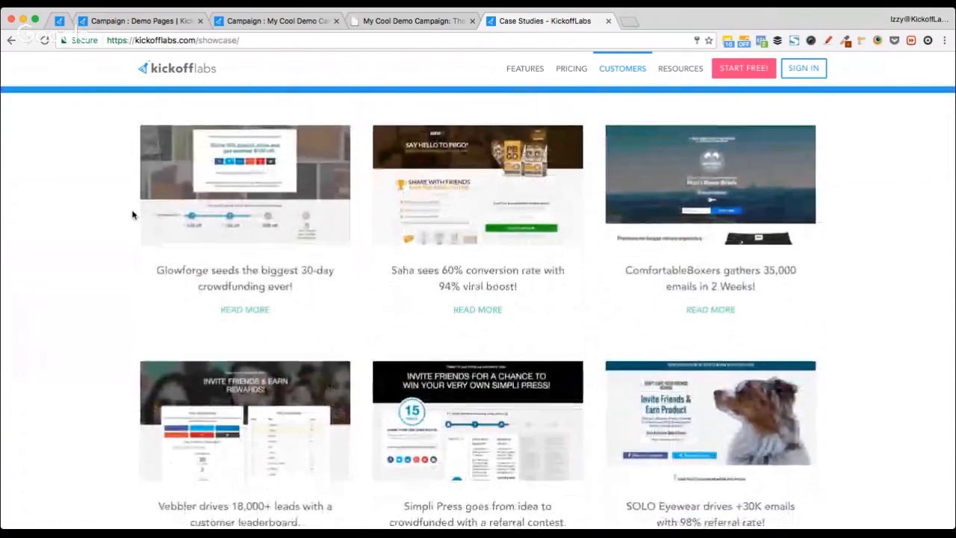
pyautogui.keyDown('super'); pyautogui.click(261, 220); pyautogui.keyUp('super')
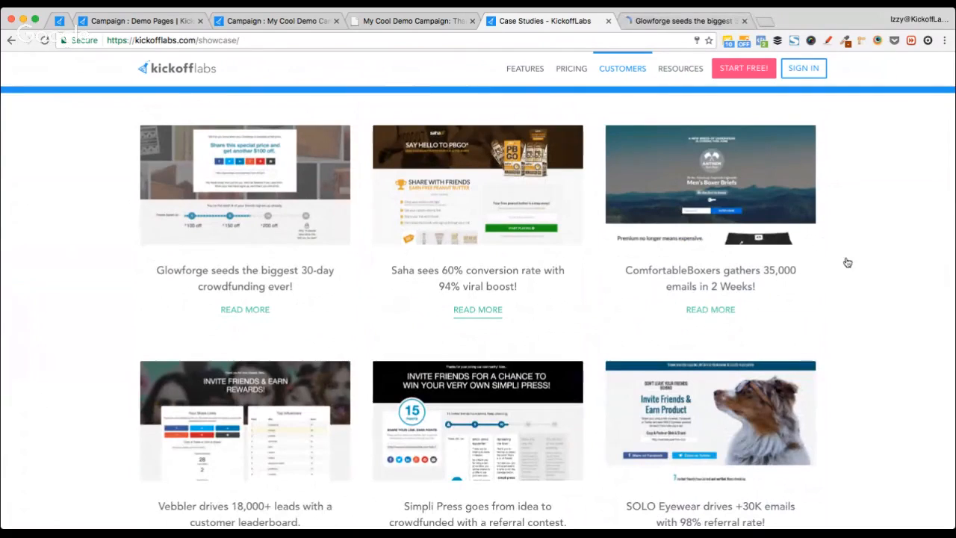
pyautogui.scroll(-2, 804, 279)
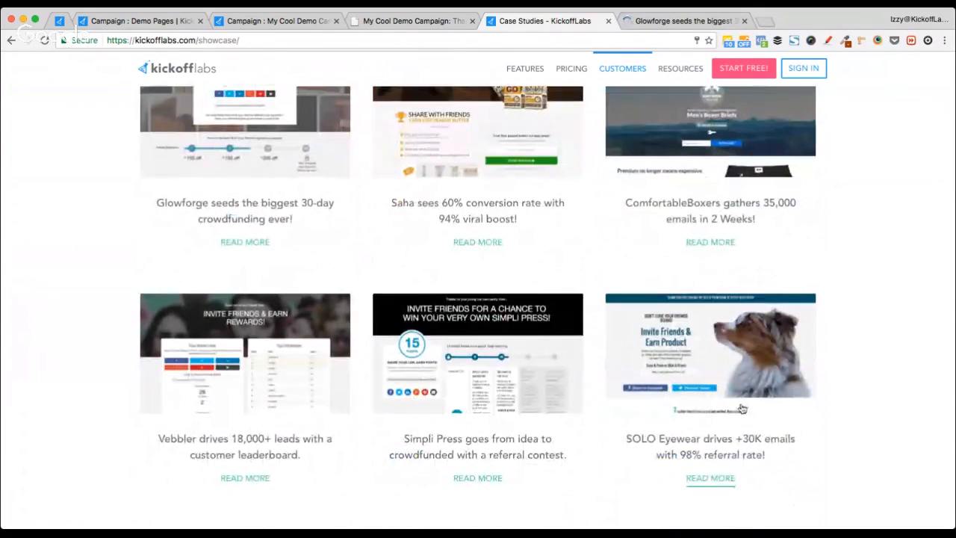
pyautogui.keyDown('super'); pyautogui.click(724, 382); pyautogui.keyUp('super')
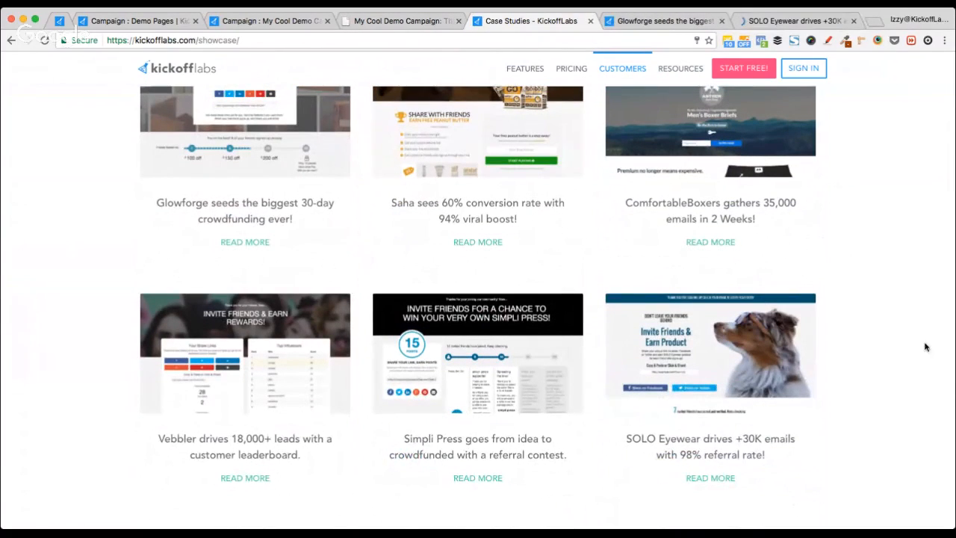
pyautogui.scroll(-5, 895, 381)
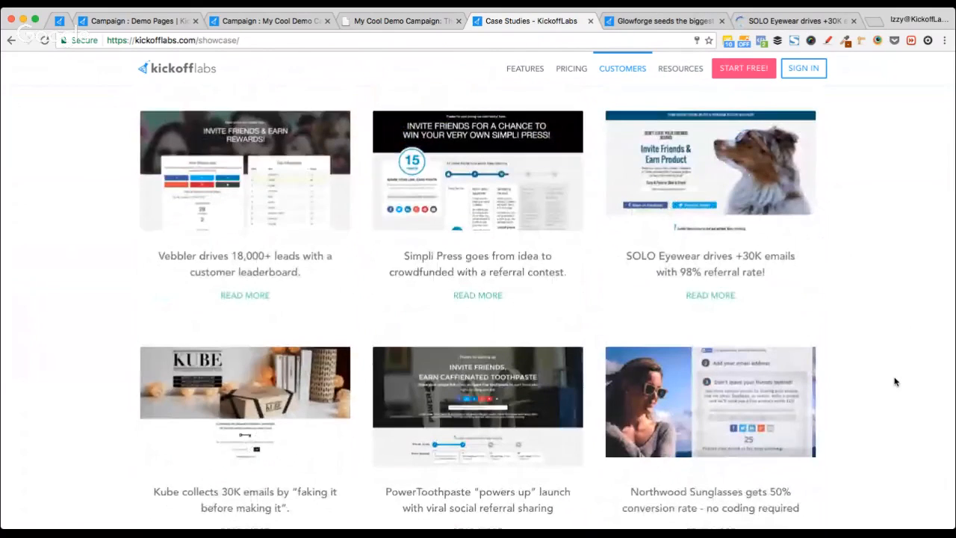
pyautogui.scroll(-3, 895, 381)
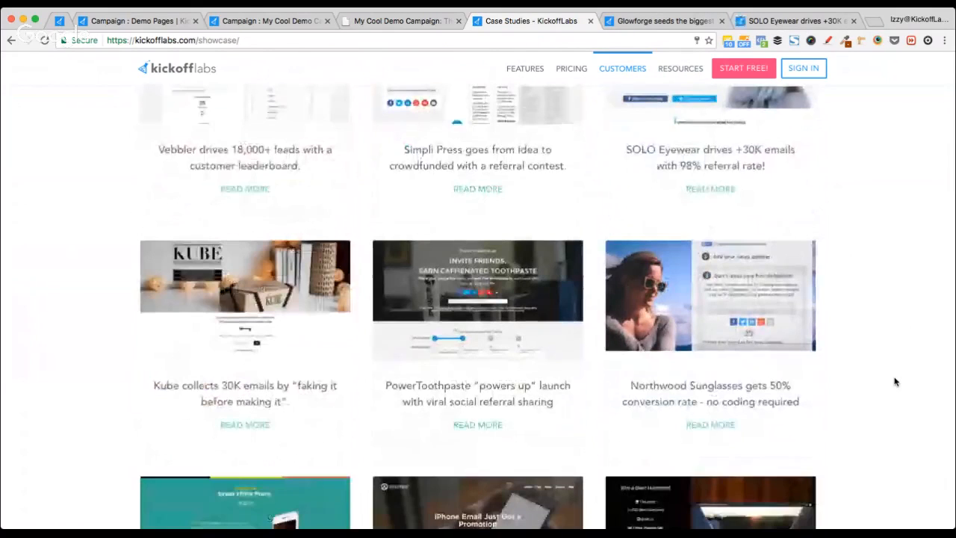
pyautogui.keyDown('super'); pyautogui.click(232, 280); pyautogui.keyUp('super')
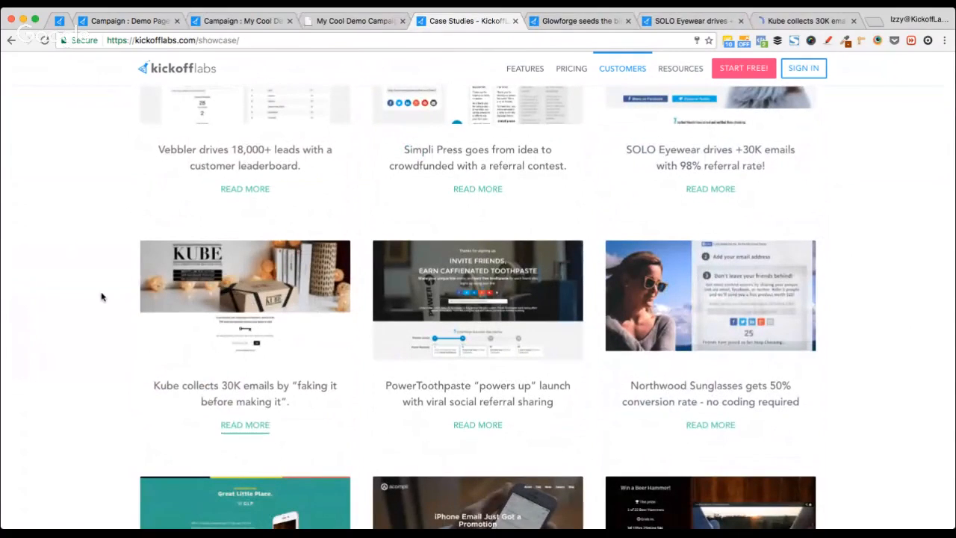
# Step: Switch to the Glowforge case study tab
pyautogui.scroll(-9, 100, 294)
pyautogui.scroll(10, 102, 296)
pyautogui.scroll(10, 101, 291)
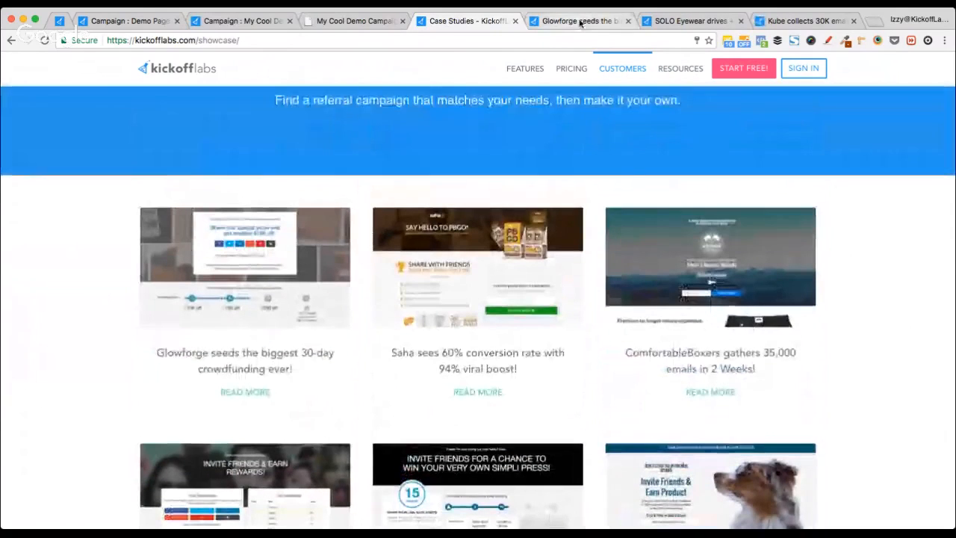
pyautogui.click(579, 23)
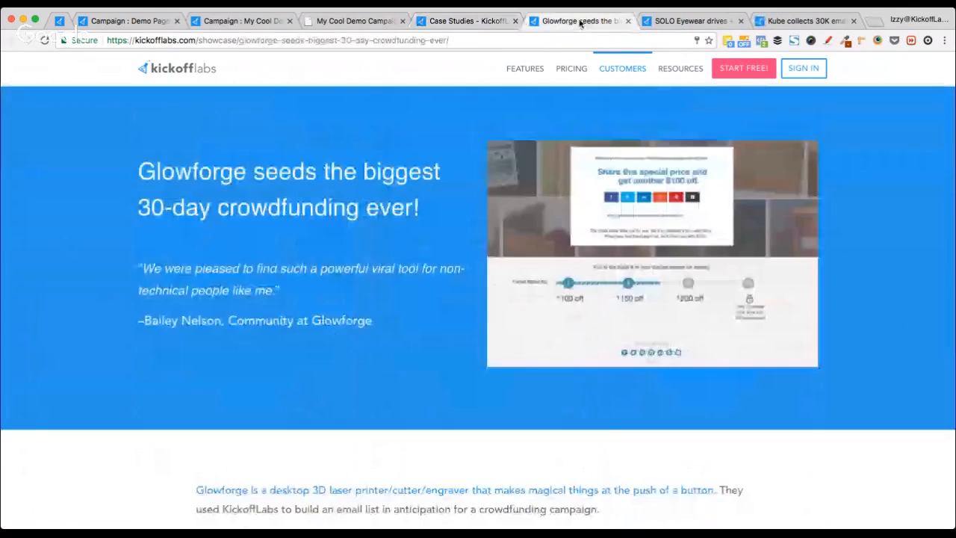
# Step: Read through the full Glowforge crowdfunding blog post, then close it
pyautogui.scroll(-20, 245, 312)
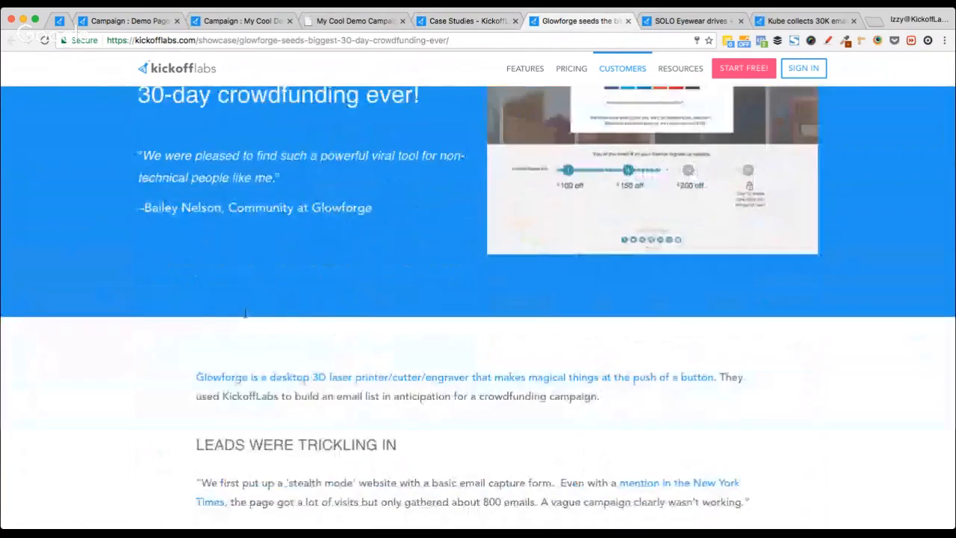
pyautogui.scroll(9, 246, 316)
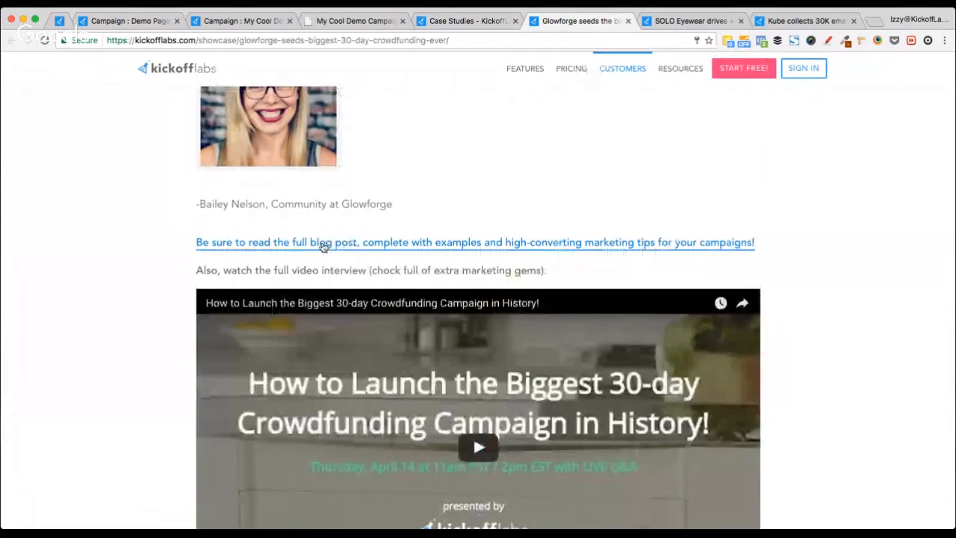
pyautogui.click(323, 247)
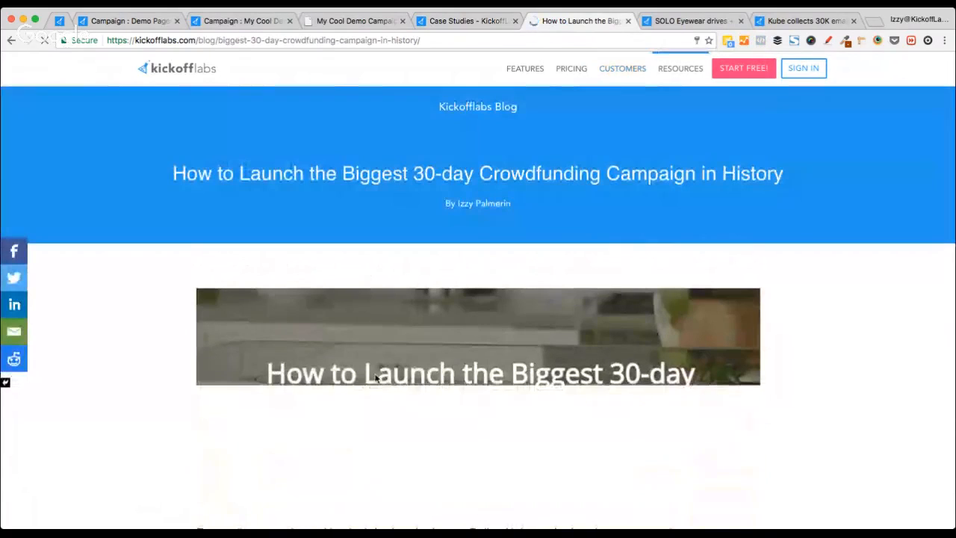
pyautogui.scroll(-5, 86, 342)
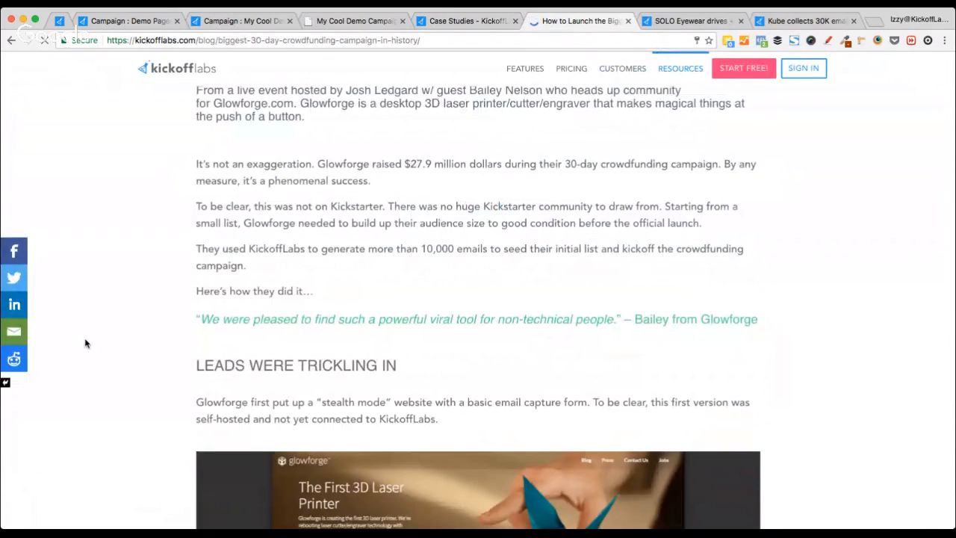
pyautogui.scroll(-20, 85, 342)
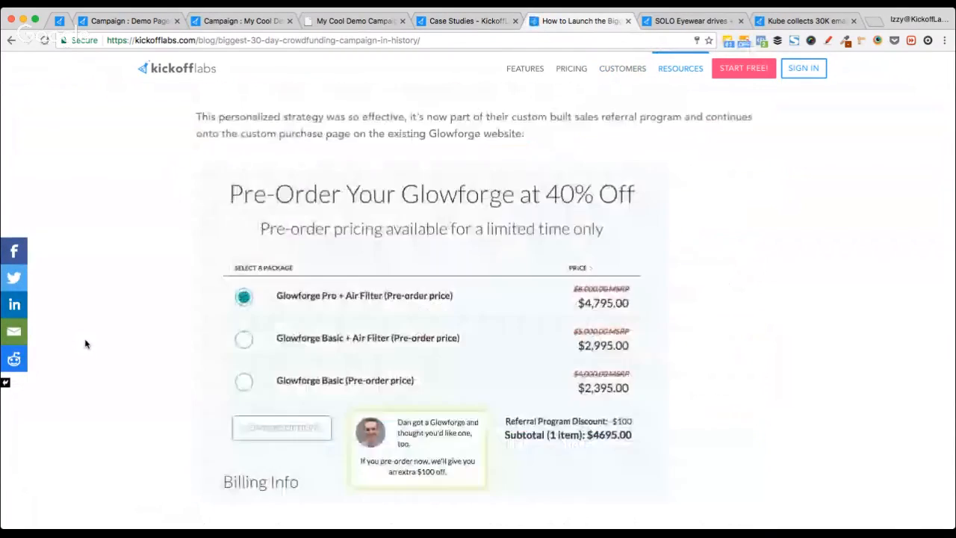
pyautogui.scroll(-5, 85, 343)
pyautogui.scroll(-20, 85, 343)
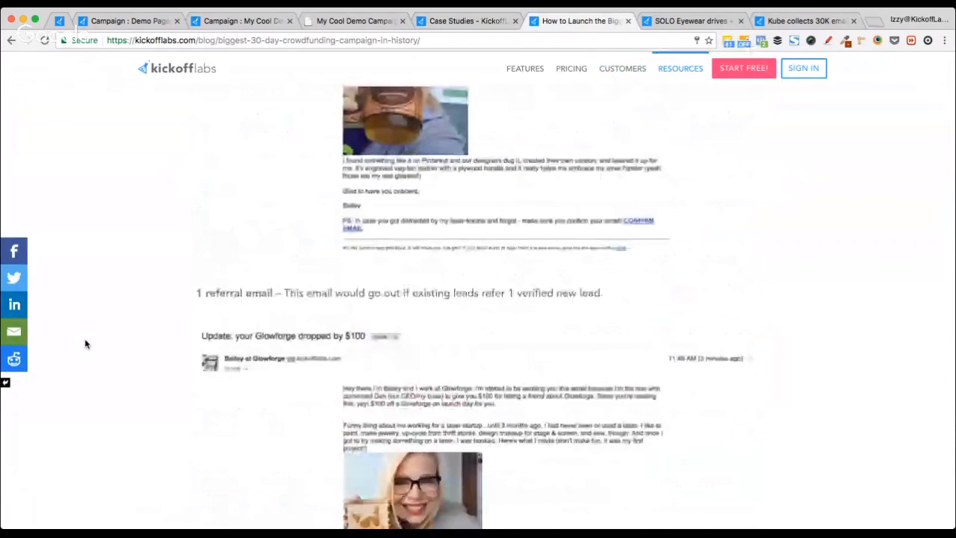
pyautogui.scroll(-20, 85, 343)
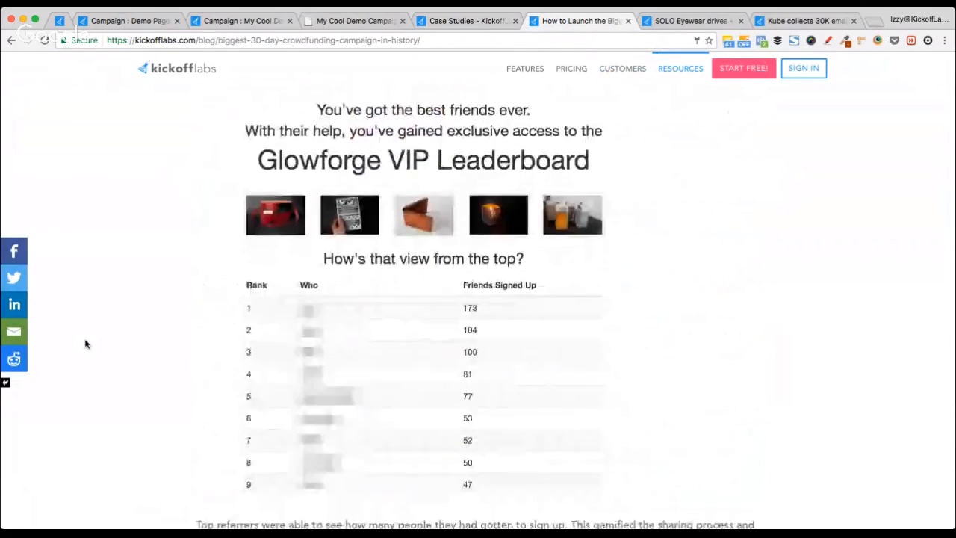
pyautogui.scroll(-15, 85, 343)
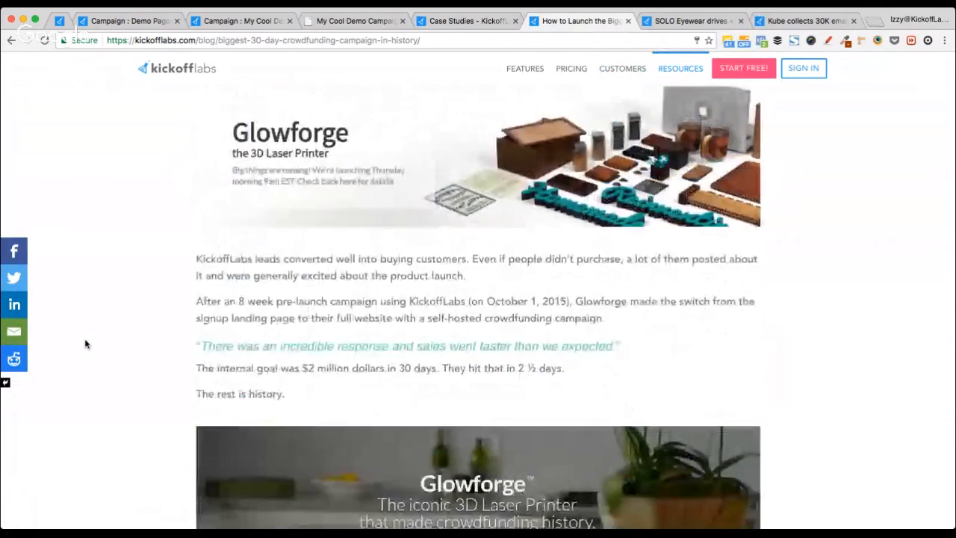
pyautogui.press('super+w')
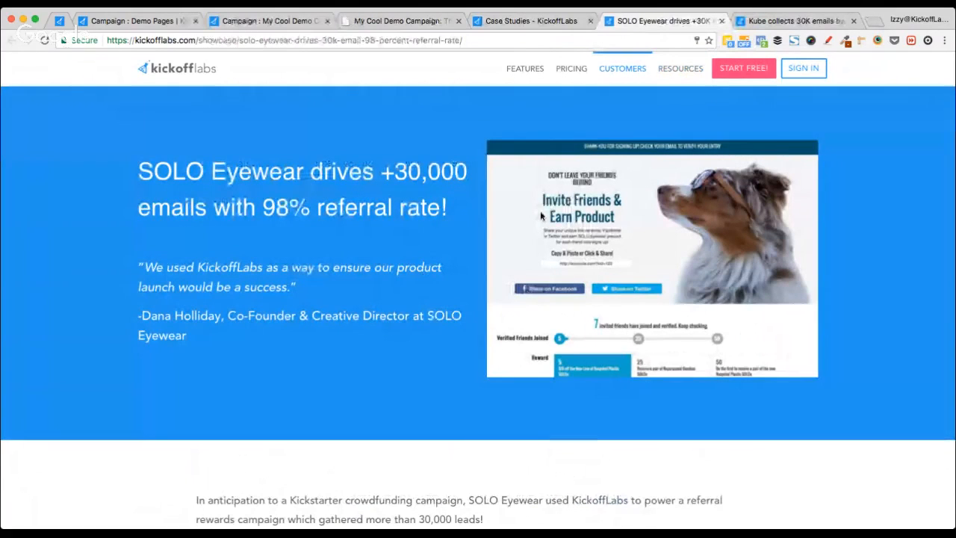
# Step: Glance at the Kube case study, then browse the case studies showcase grid
pyautogui.click(780, 21)
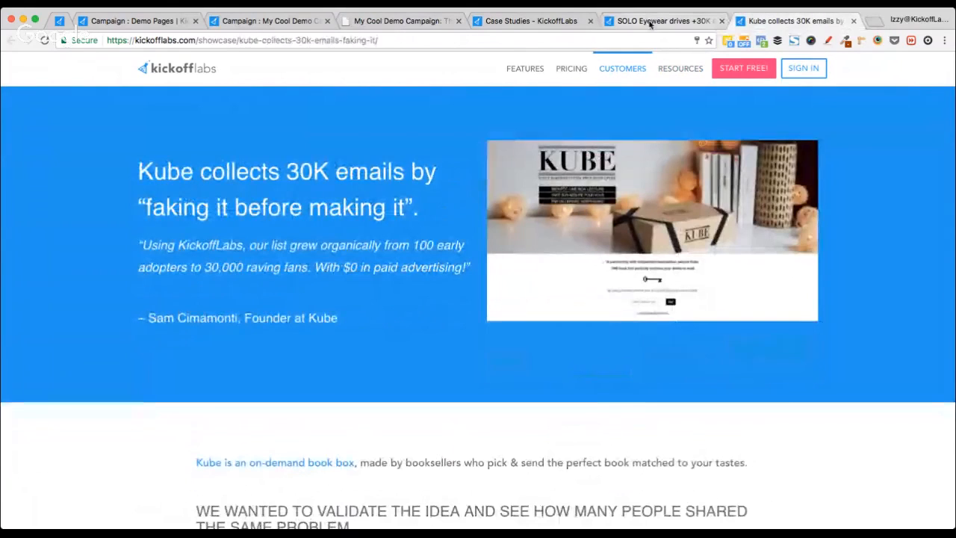
pyautogui.click(530, 22)
pyautogui.scroll(2, 91, 242)
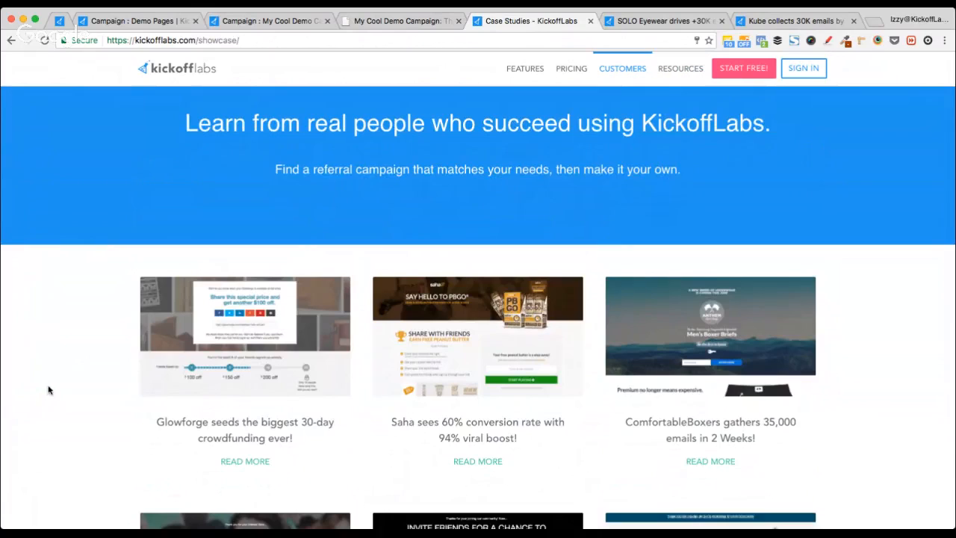
pyautogui.scroll(-3, 48, 389)
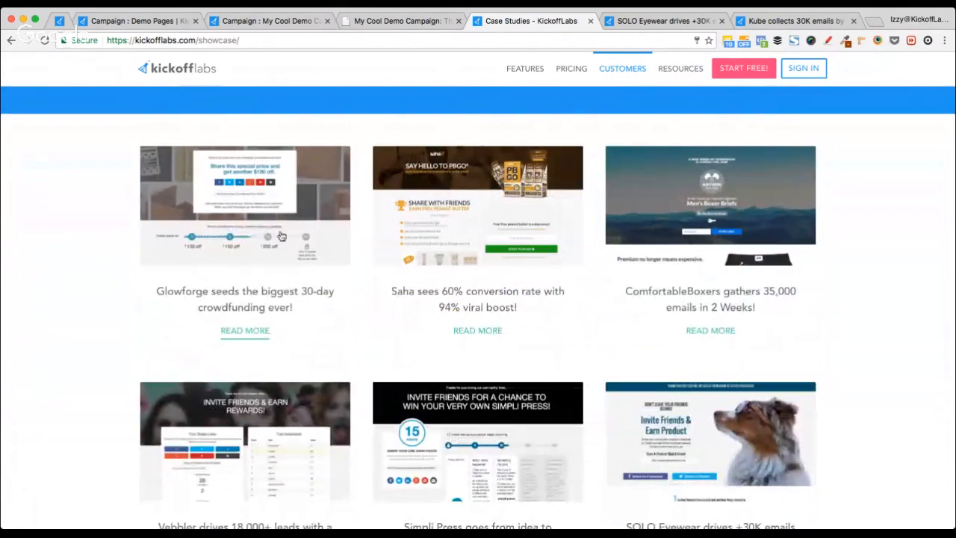
pyautogui.scroll(-2, 279, 250)
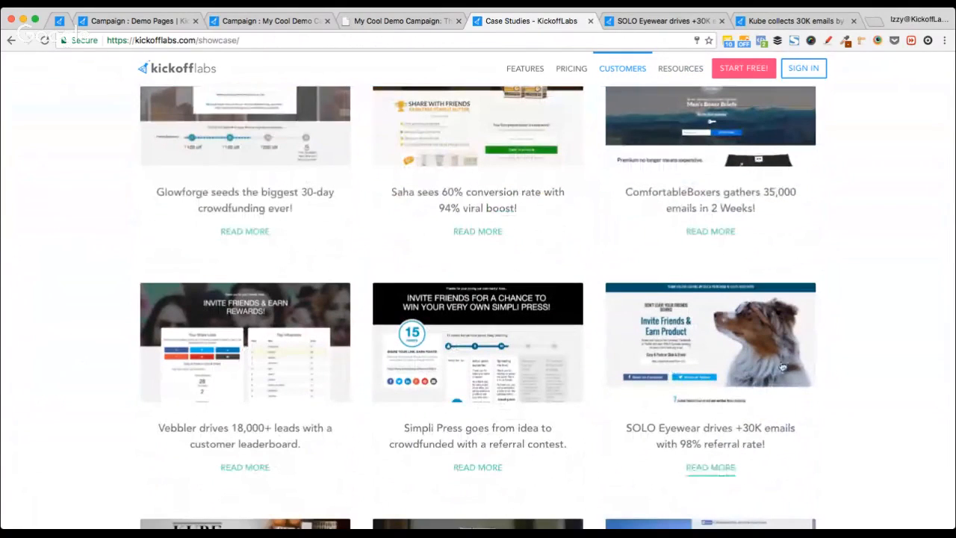
pyautogui.scroll(-4, 705, 381)
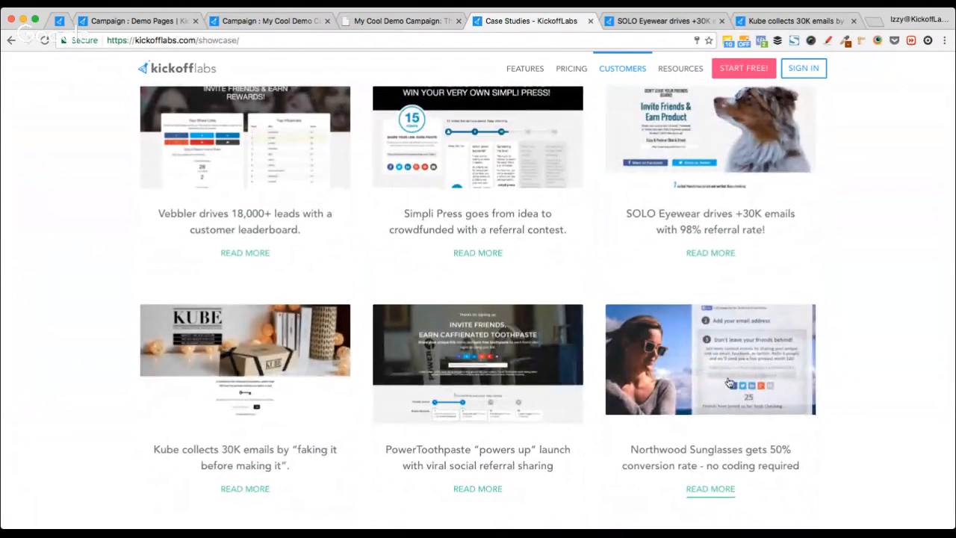
pyautogui.scroll(6, 192, 289)
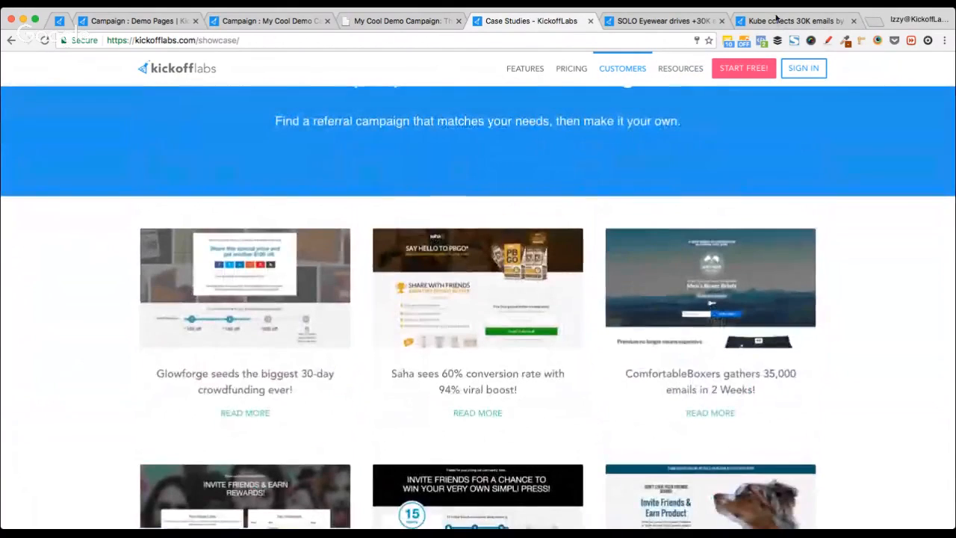
# Step: Close the Kube and SOLO Eyewear tabs and return to the webinar page
pyautogui.click(853, 21)
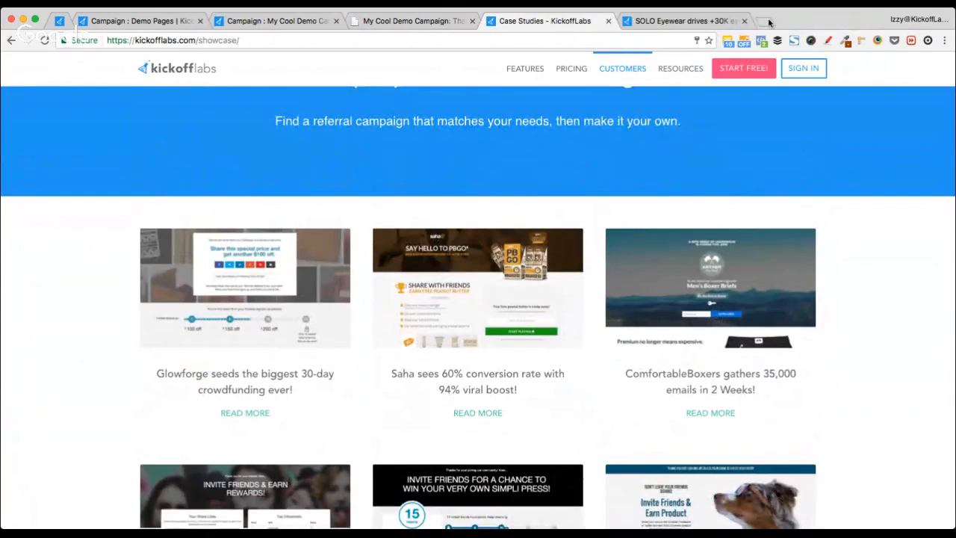
pyautogui.click(721, 21)
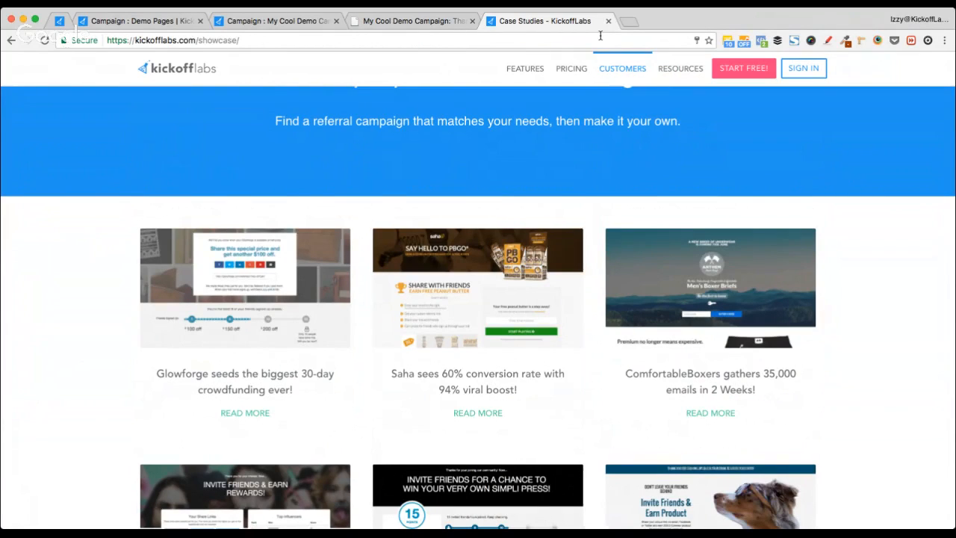
pyautogui.hotkey('ctrl', 'Tab')
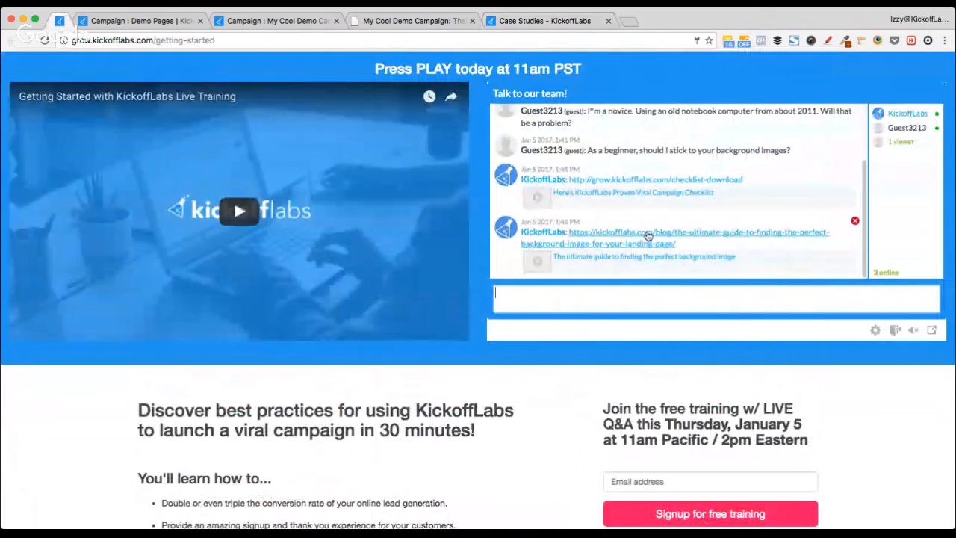
# Step: Post the case studies showcase link in the webinar chat
pyautogui.click(545, 21)
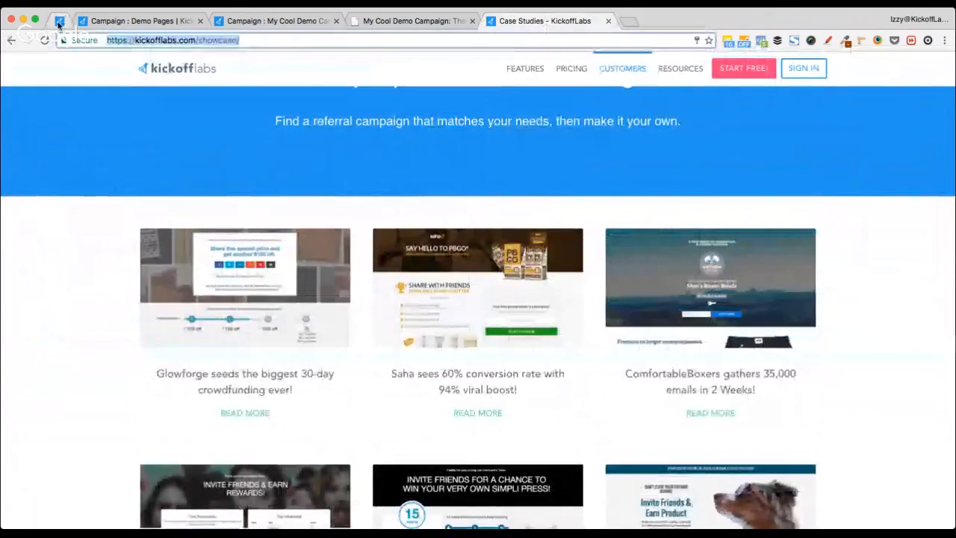
pyautogui.hotkey('ctrl', 'Tab')
pyautogui.write('https://kickofflabs.com/showcase/')
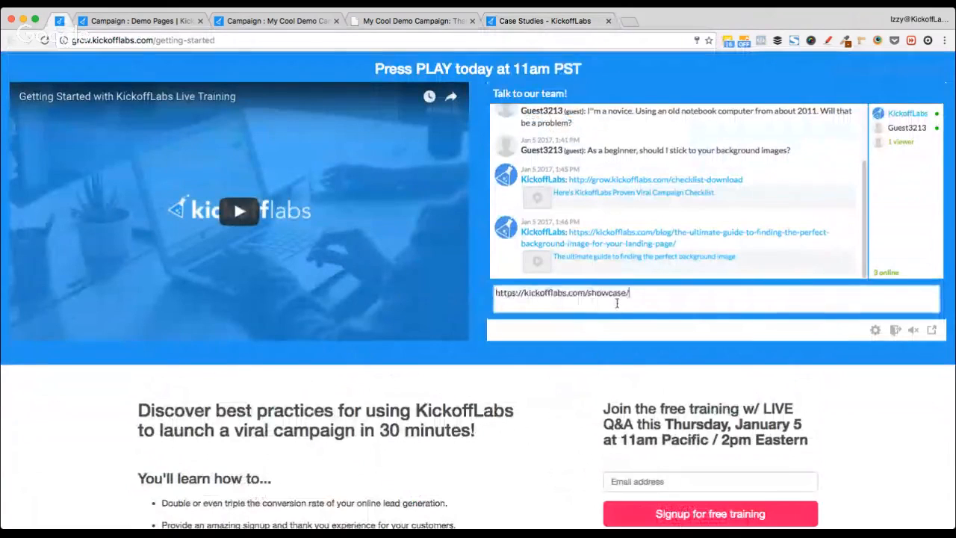
pyautogui.press('Return')
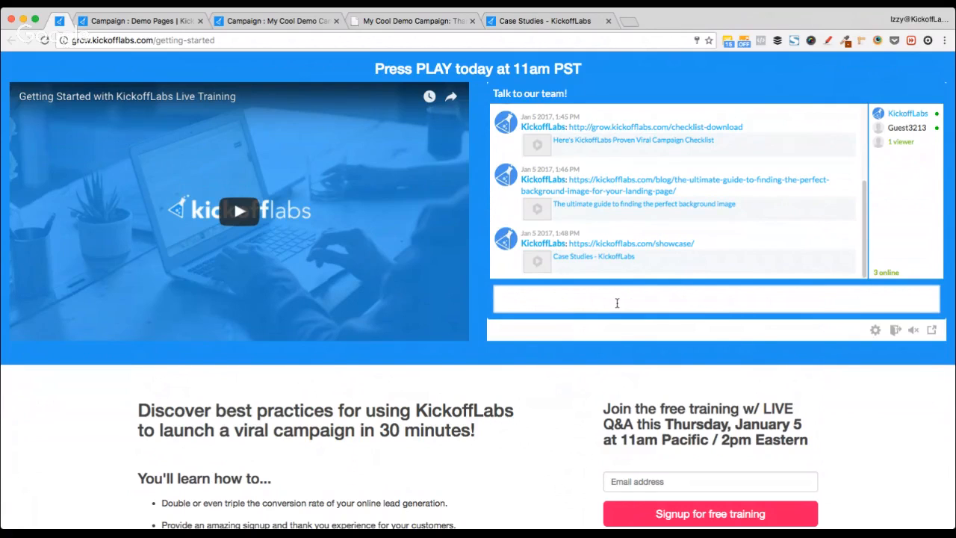
pyautogui.press('super+t')
# Step: Send grow.kickofflabs.com/live as a message in the webinar chat
pyautogui.write('grow.kickofflabs.com/live')
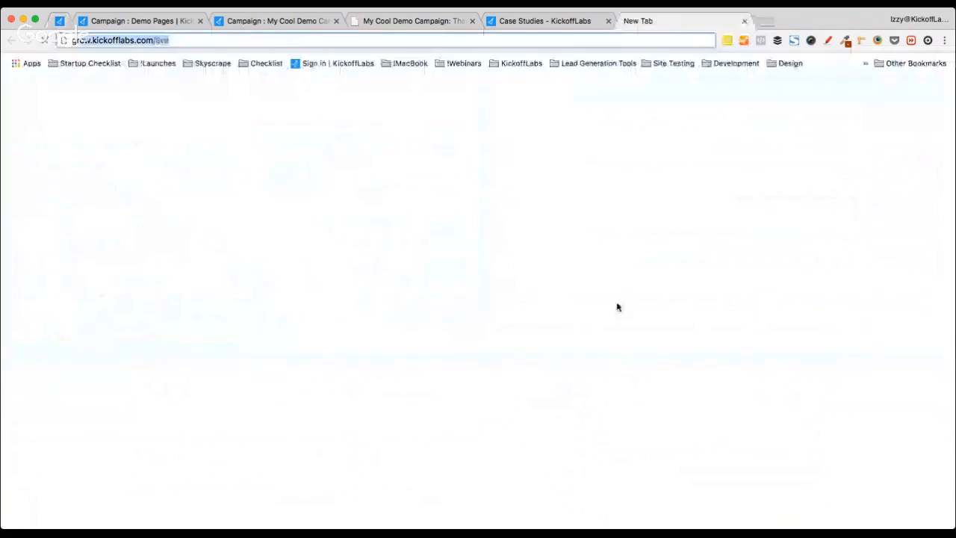
pyautogui.press('Right')
pyautogui.press('Return')
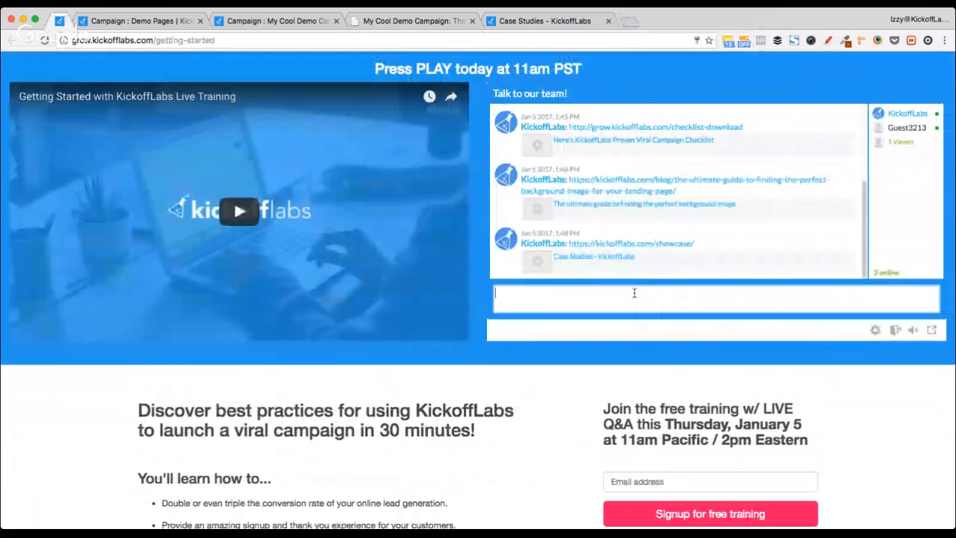
pyautogui.write('grow.kickofflabs.com/live')
pyautogui.press('Return')
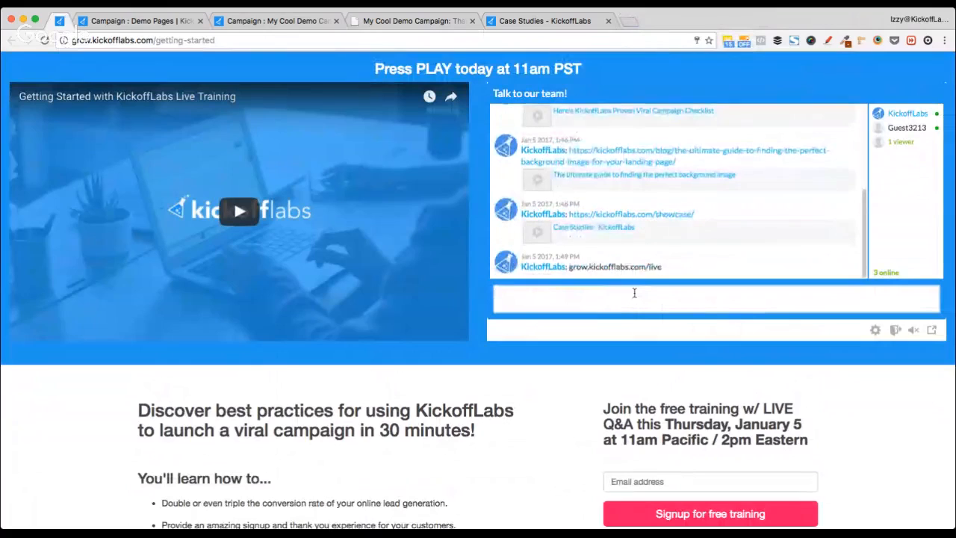
# Step: Load the Free Live Landing Page Reviews page, then post its full link in the chat
pyautogui.press('super+t')
pyautogui.write('grow.kickofflabs.com/live')
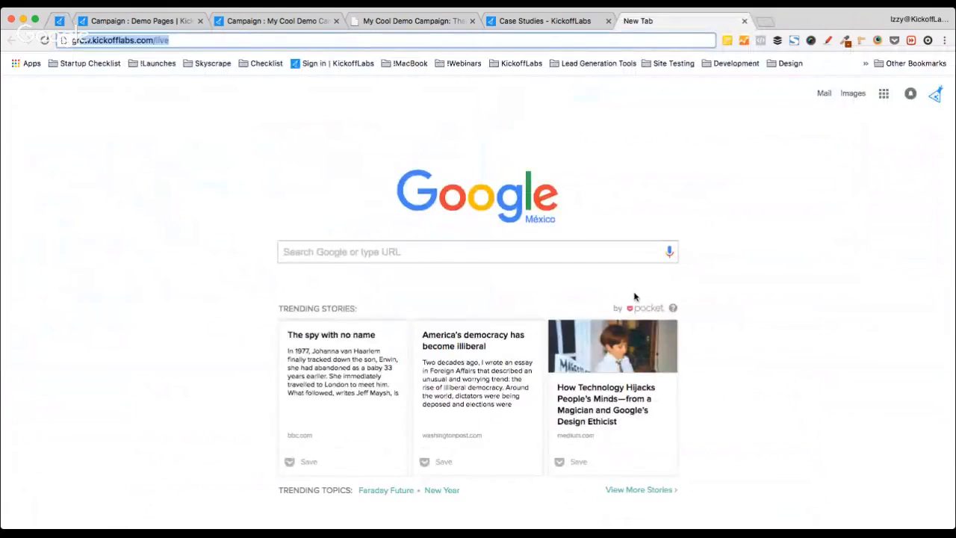
pyautogui.press('Return')
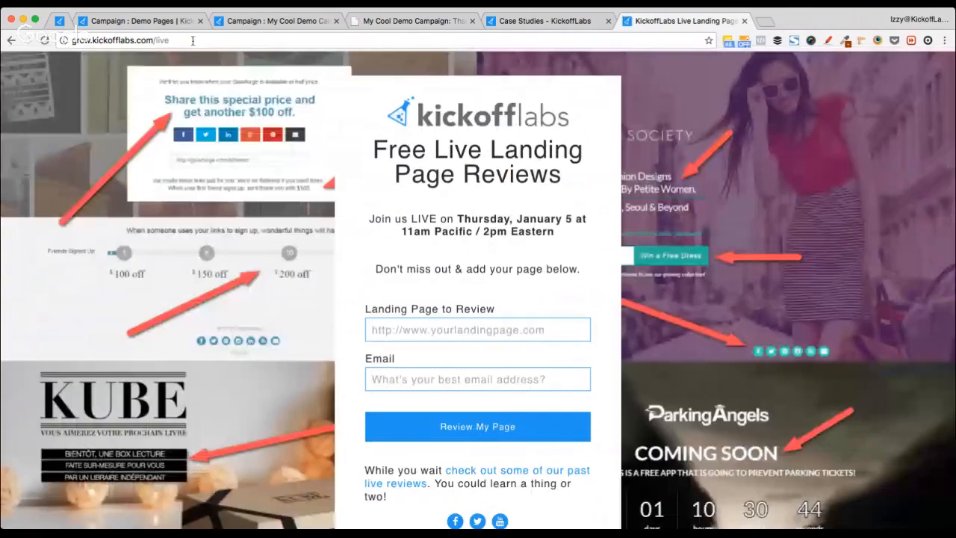
pyautogui.press('super+w')
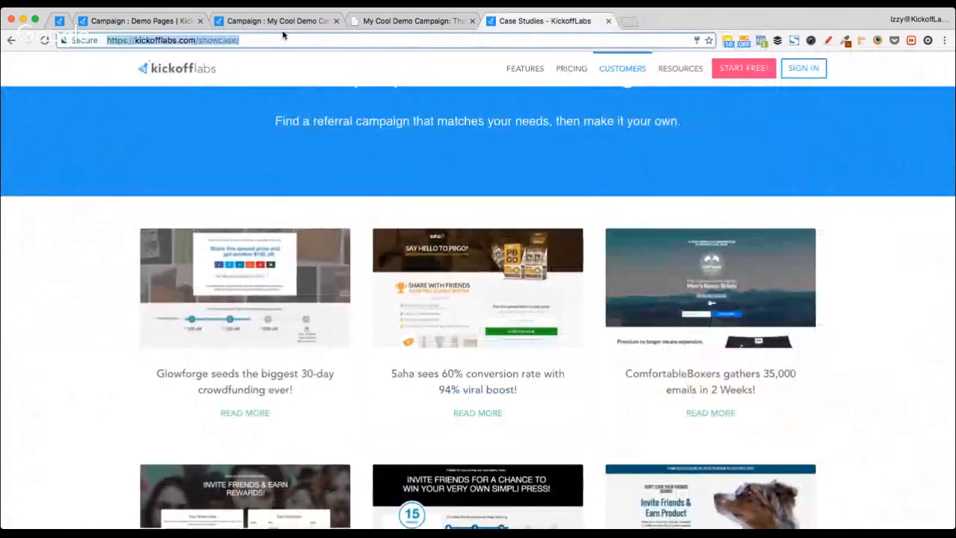
pyautogui.click(59, 21)
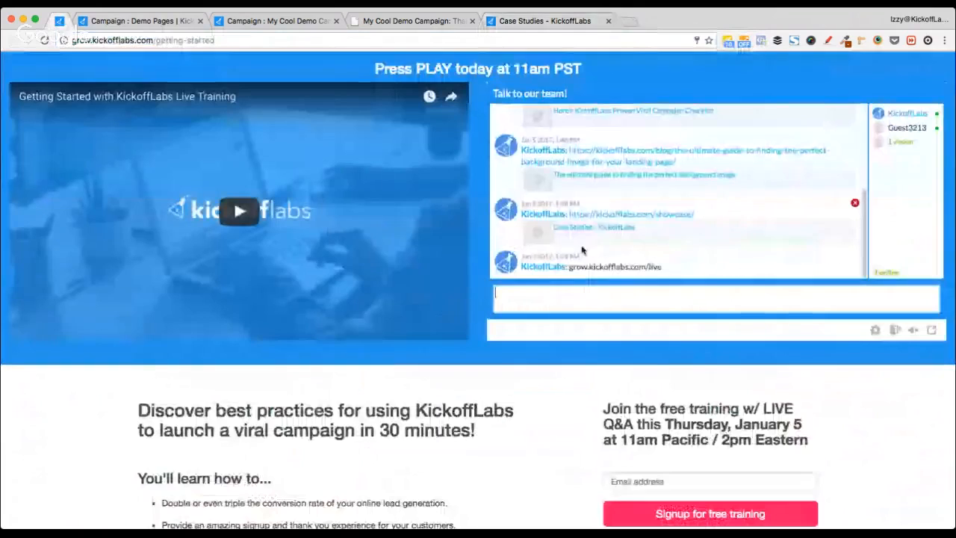
pyautogui.write('http://grow.kickofflabs.com/live')
pyautogui.press('Return')
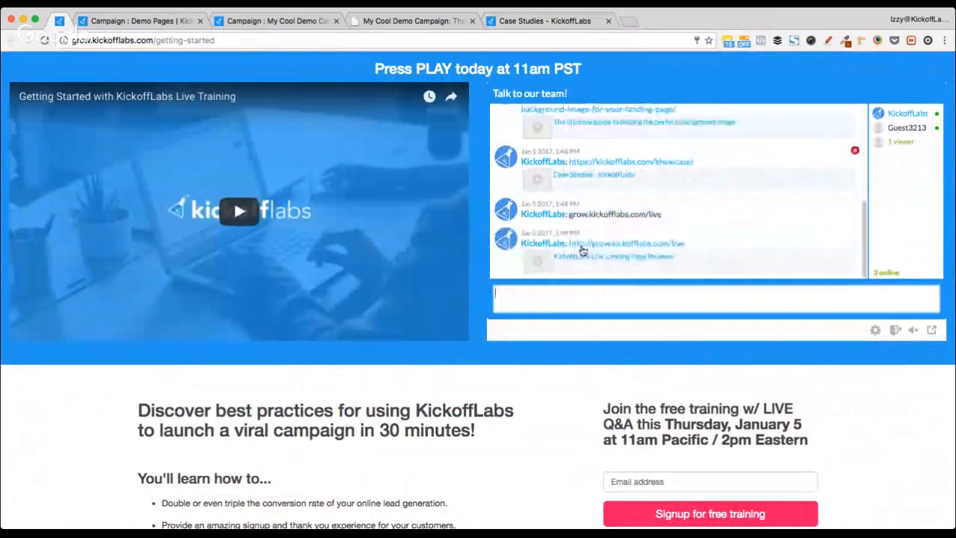